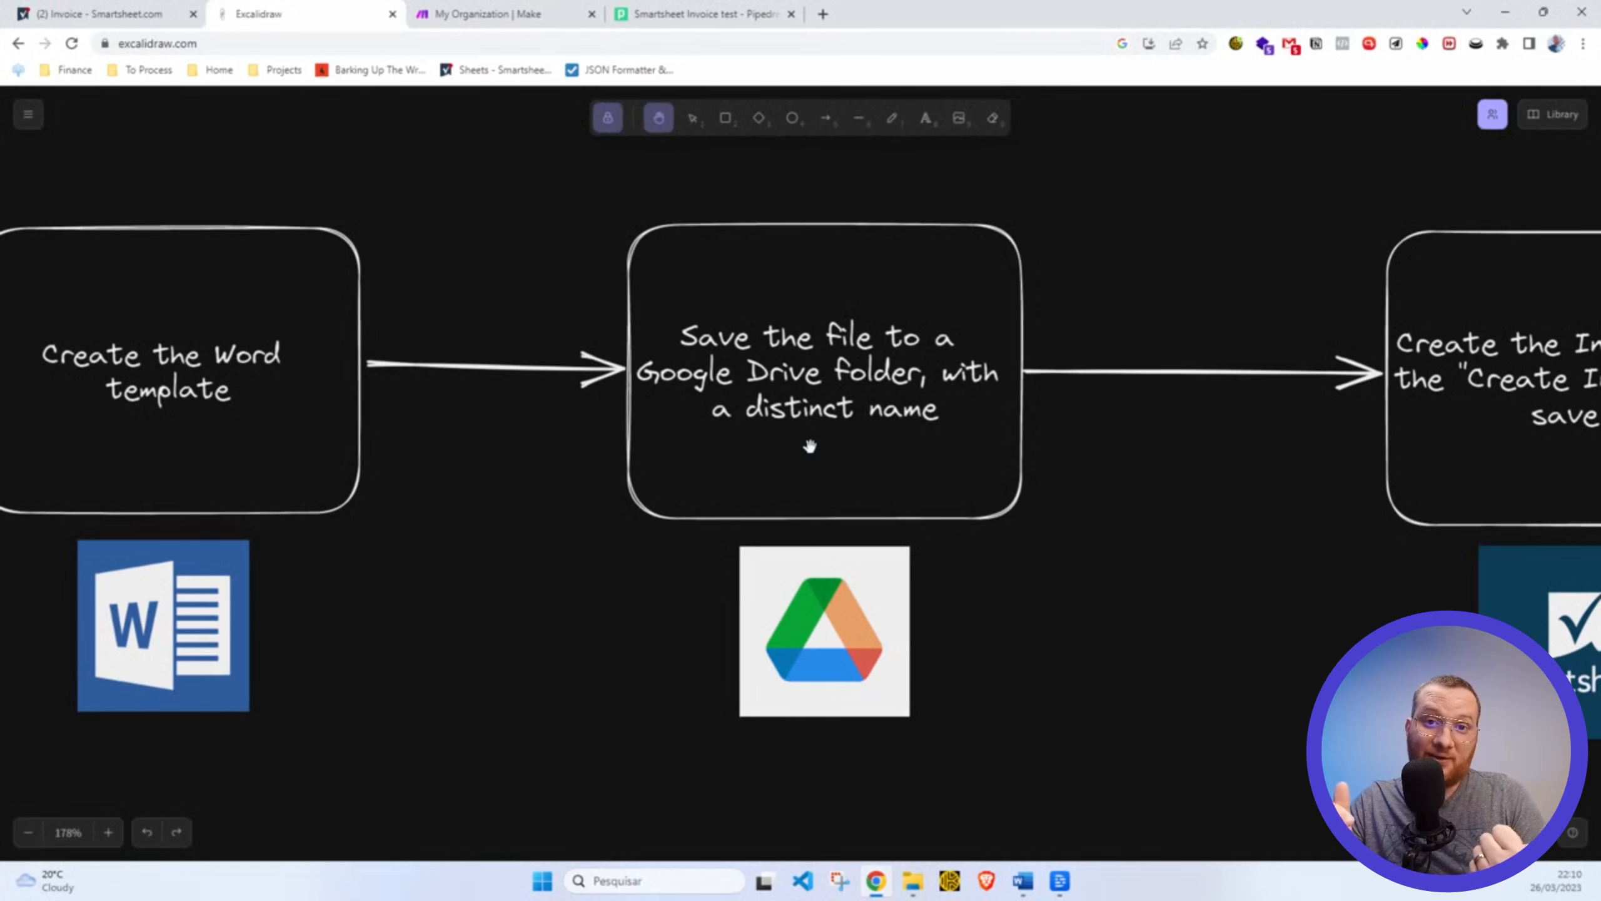
Show the invoice creation stage of the flow diagram, switch to the Smartsheet Invoice sheet and collapse both invoices' item rows.
{"action": "left_click_drag", "start_coordinate": [1429, 412], "coordinate": [638, 403]}
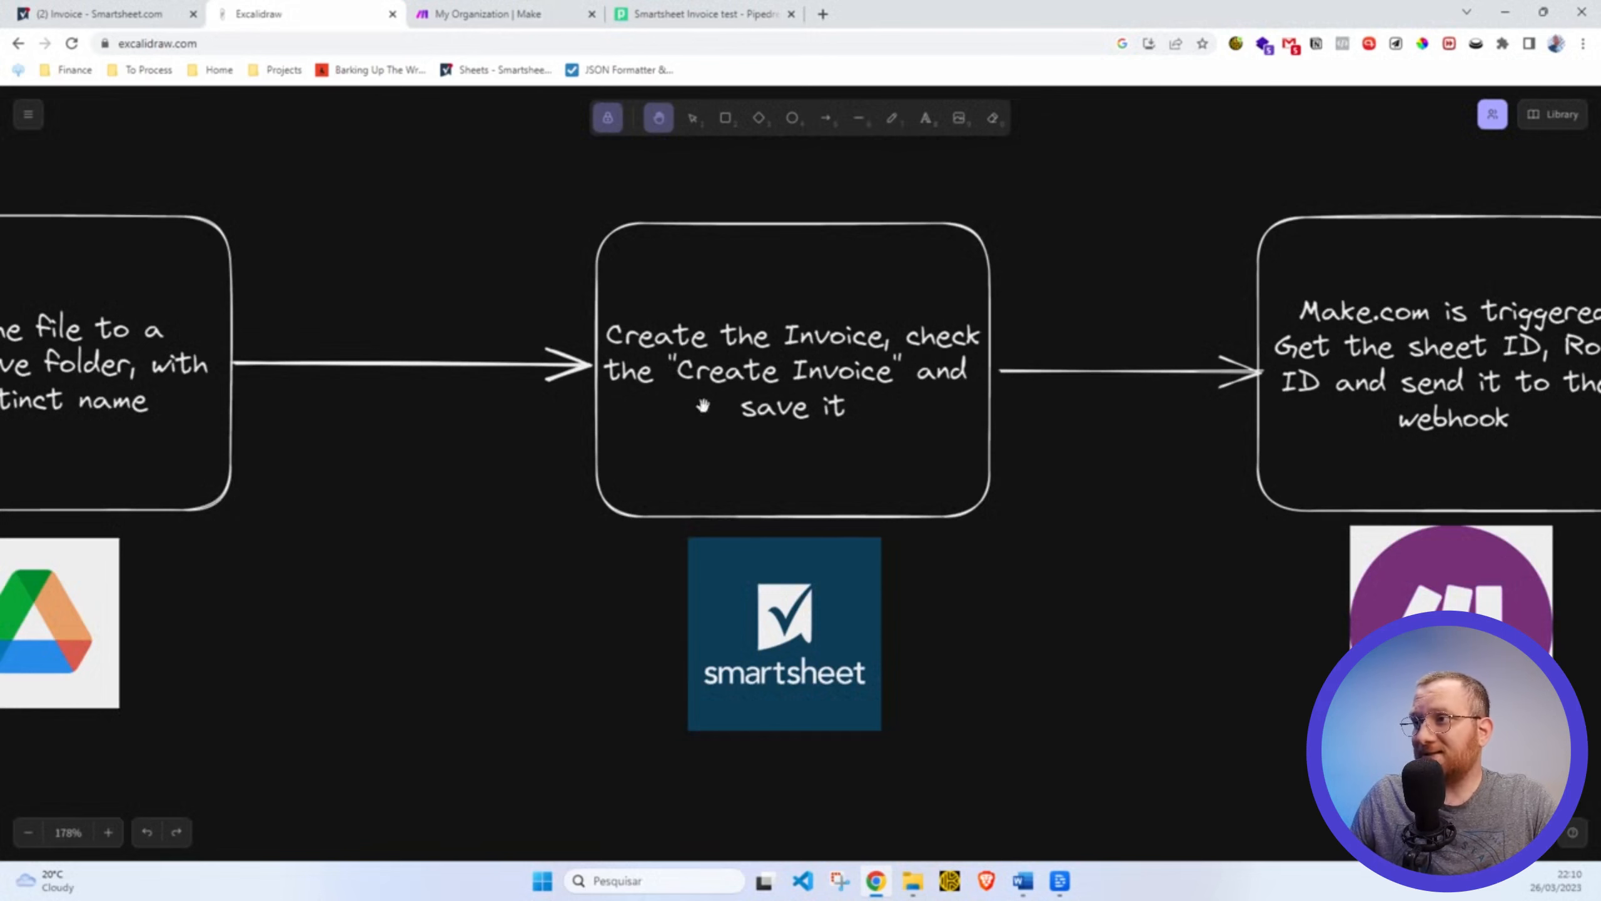
{"action": "left_click", "coordinate": [119, 15]}
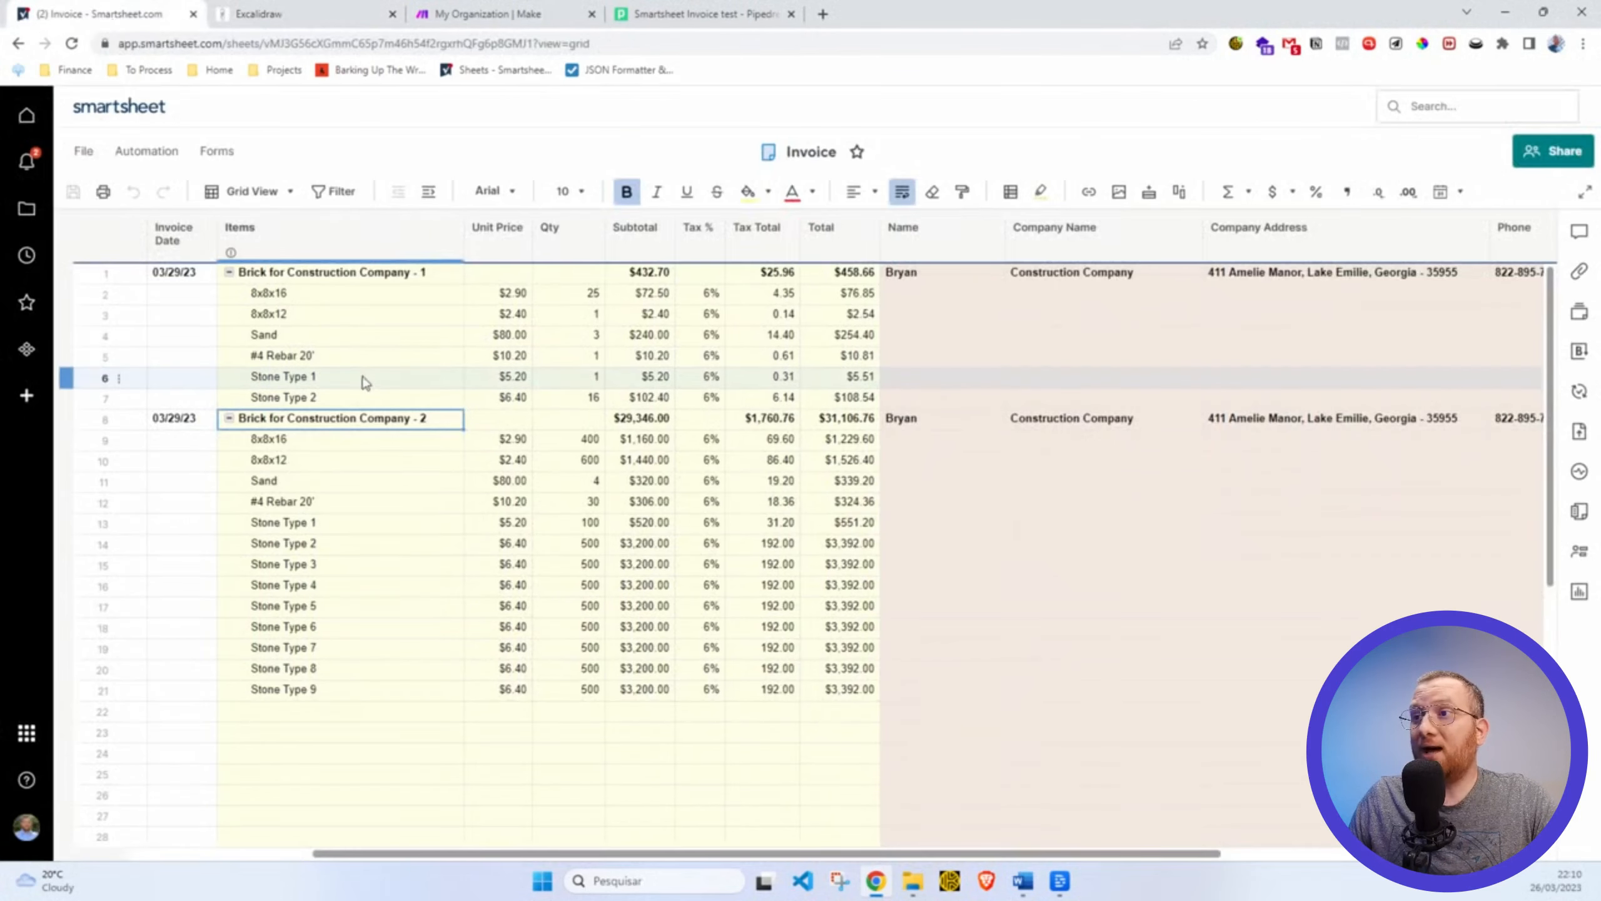
{"action": "scroll", "coordinate": [465, 376], "scroll_direction": "right", "scroll_amount": 3}
{"action": "scroll", "coordinate": [467, 373], "scroll_direction": "left", "scroll_amount": 3}
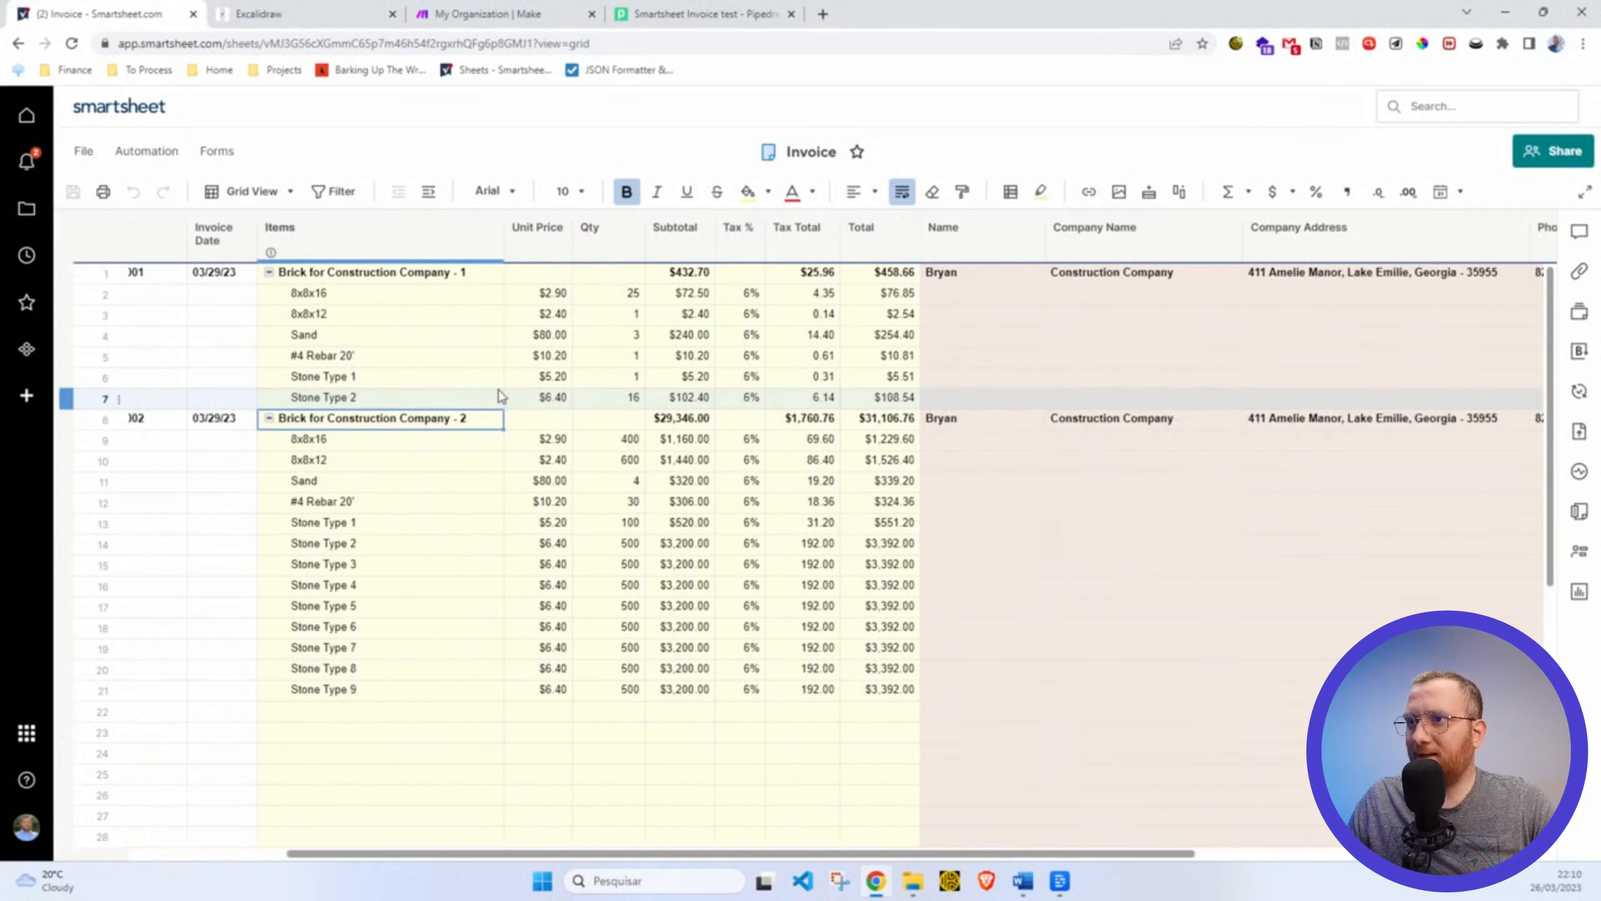
{"action": "left_click", "coordinate": [339, 272]}
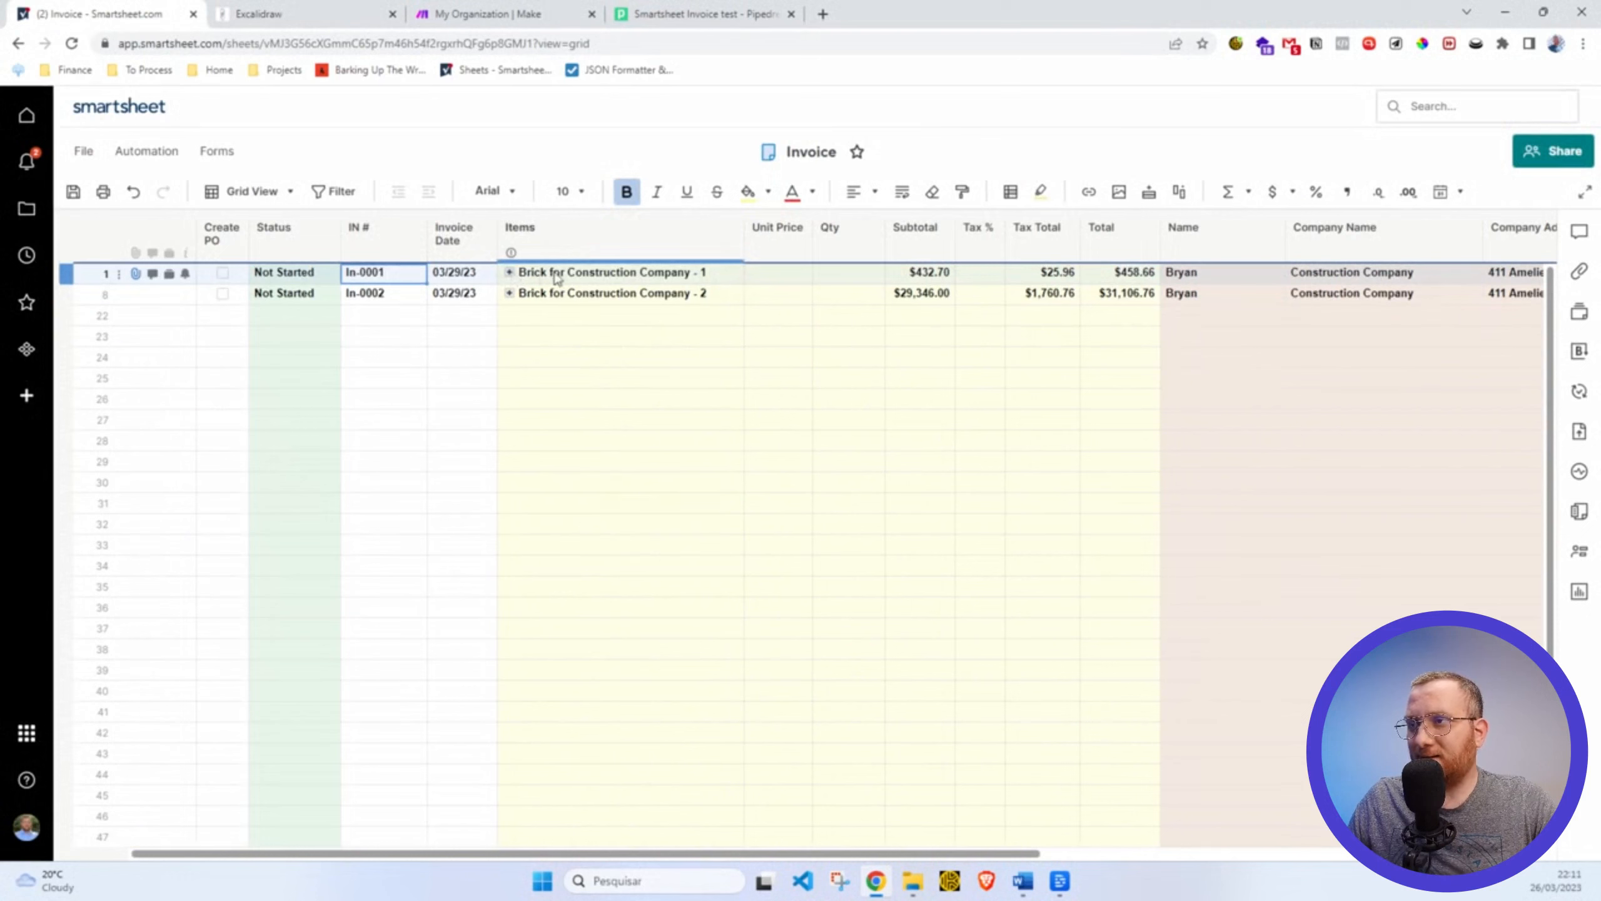
Inspect the two parent invoice rows, checking the first one's invoice number, date, subtotal, tax total and total cells.
{"action": "left_click", "coordinate": [66, 294]}
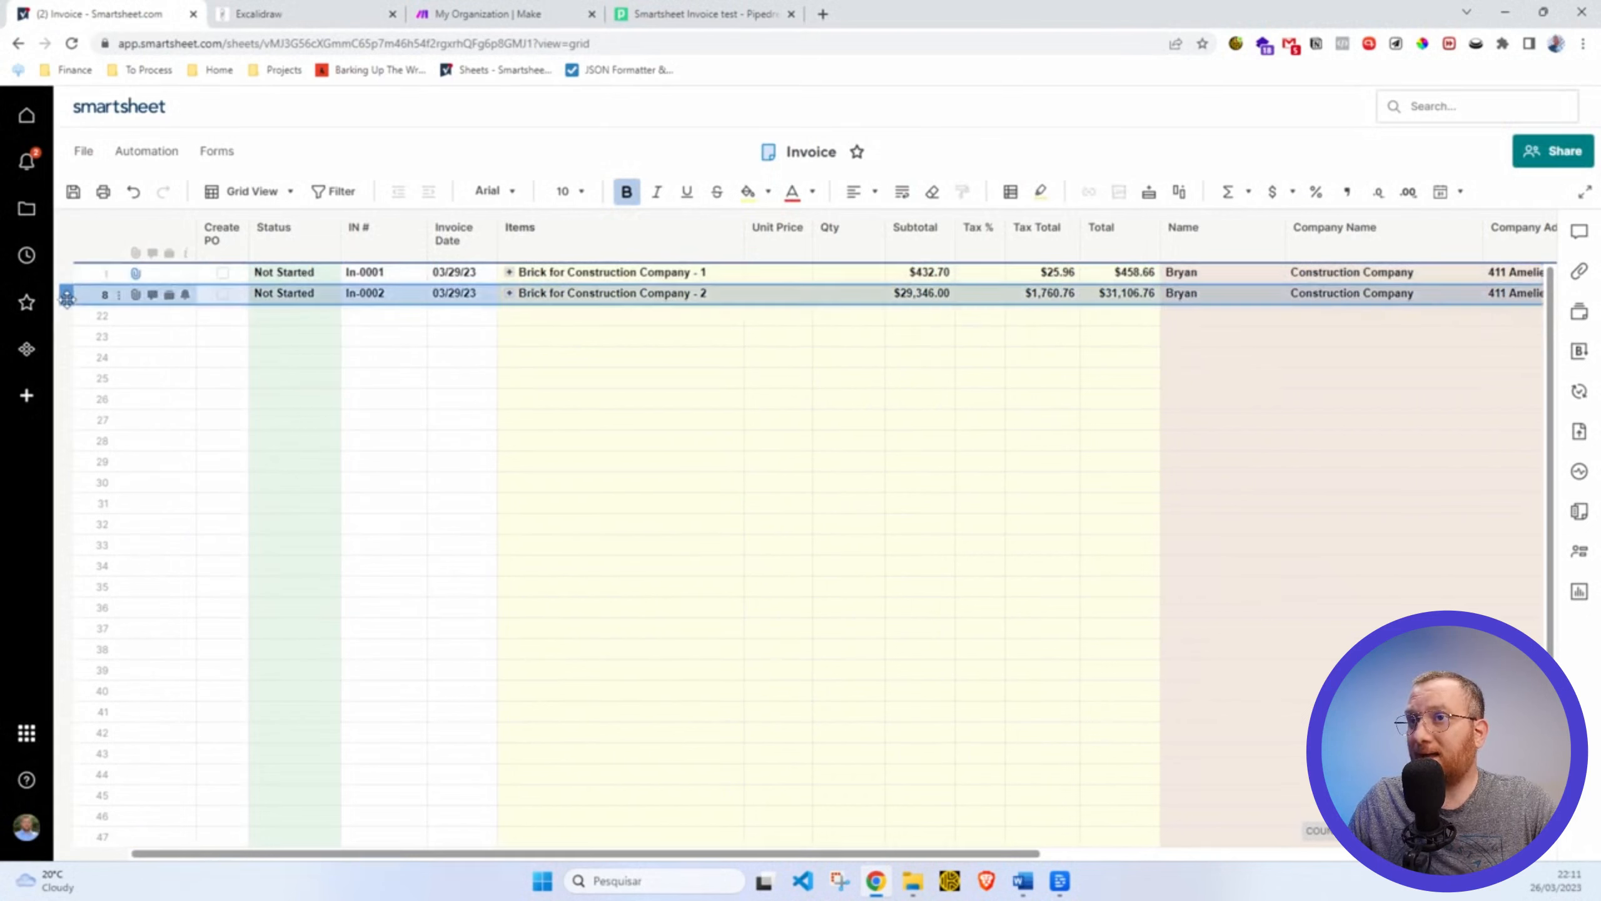
{"action": "left_click", "coordinate": [544, 299]}
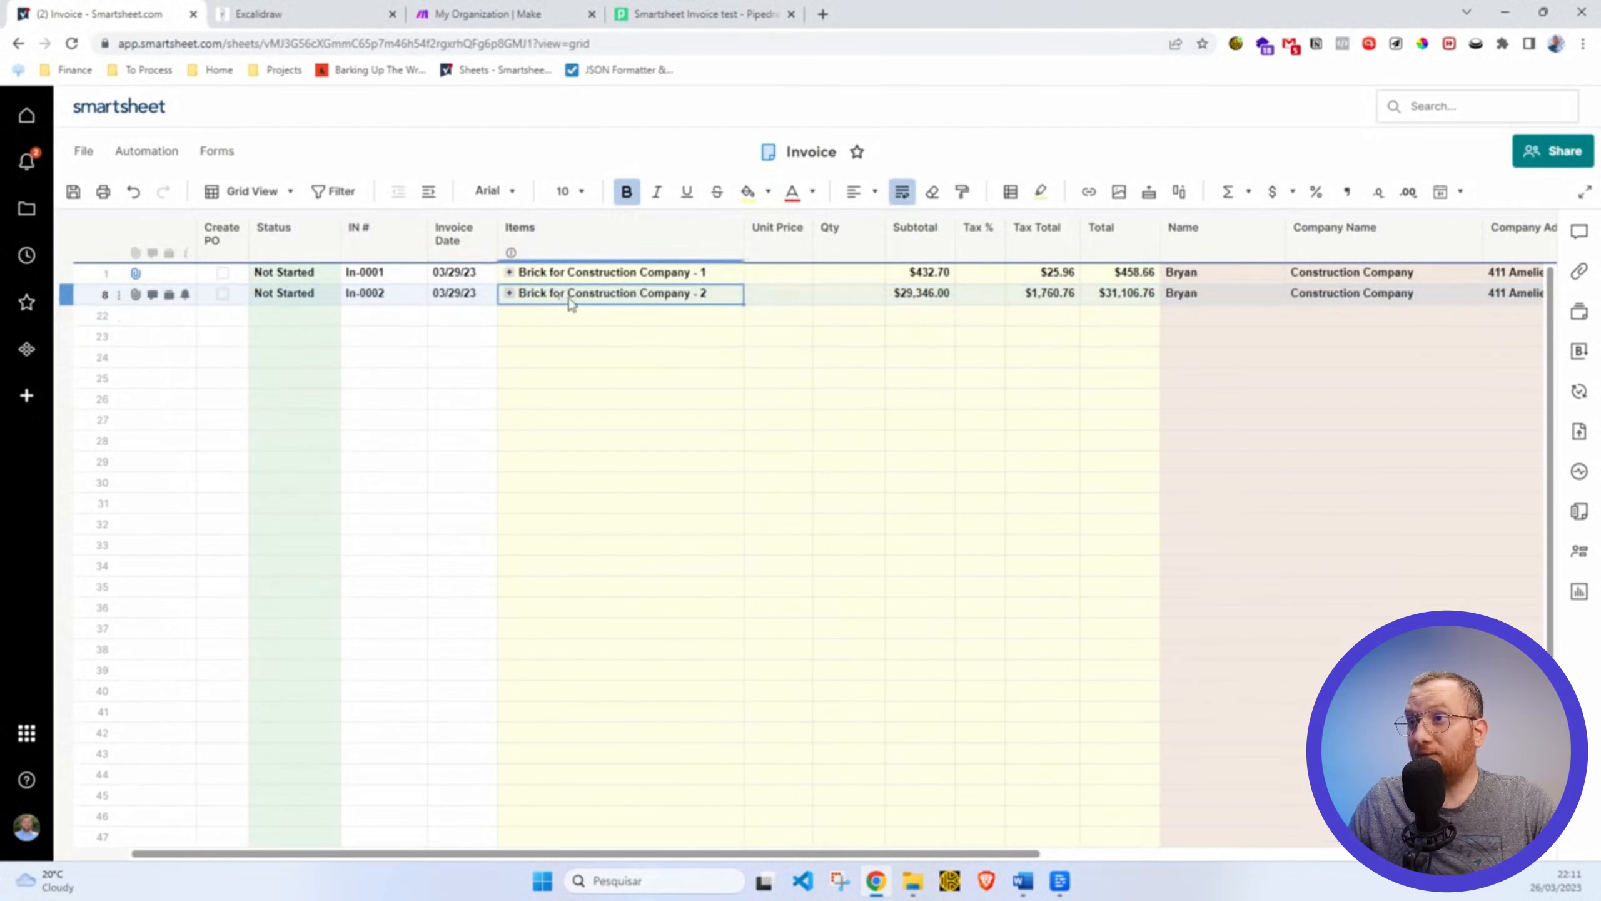
{"action": "left_click", "coordinate": [374, 278]}
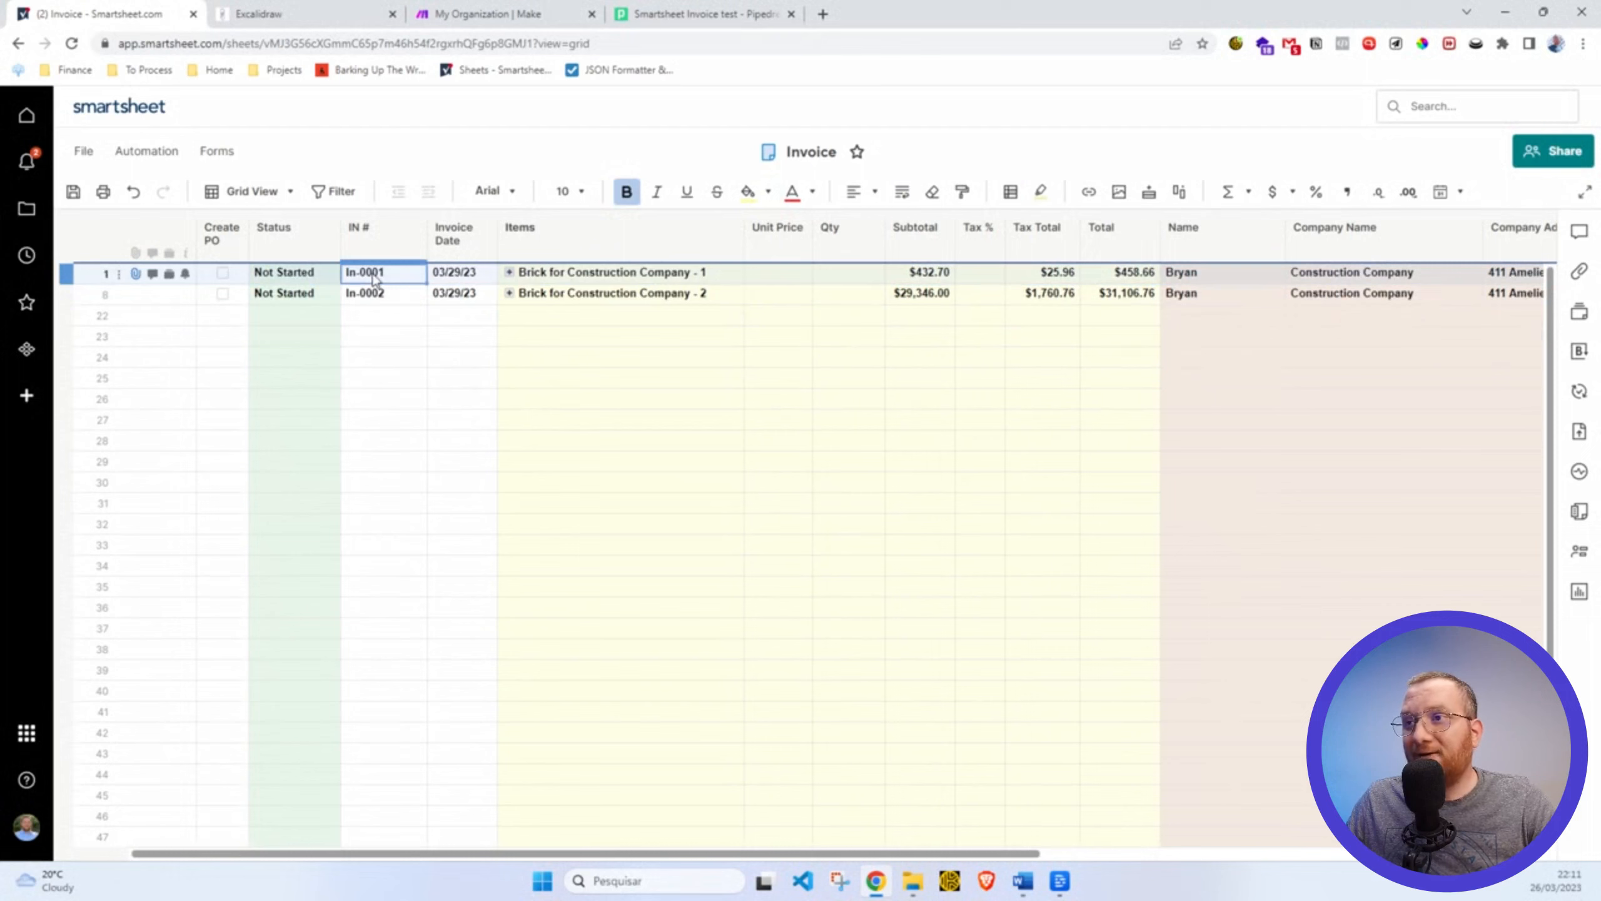
{"action": "left_click", "coordinate": [455, 273]}
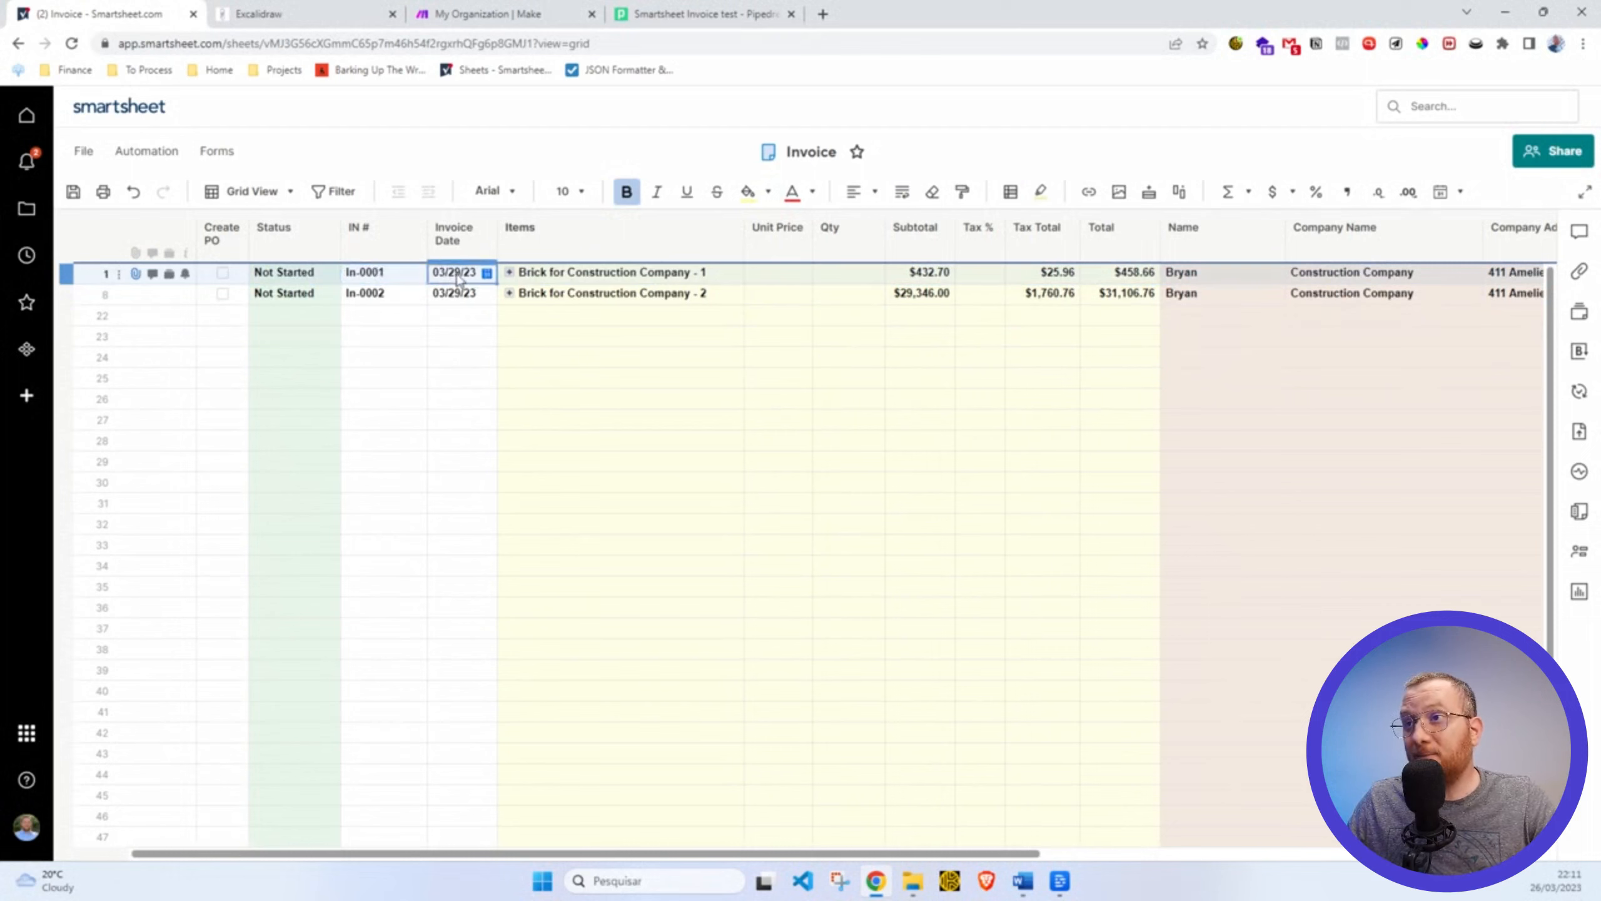
{"action": "left_click", "coordinate": [922, 275]}
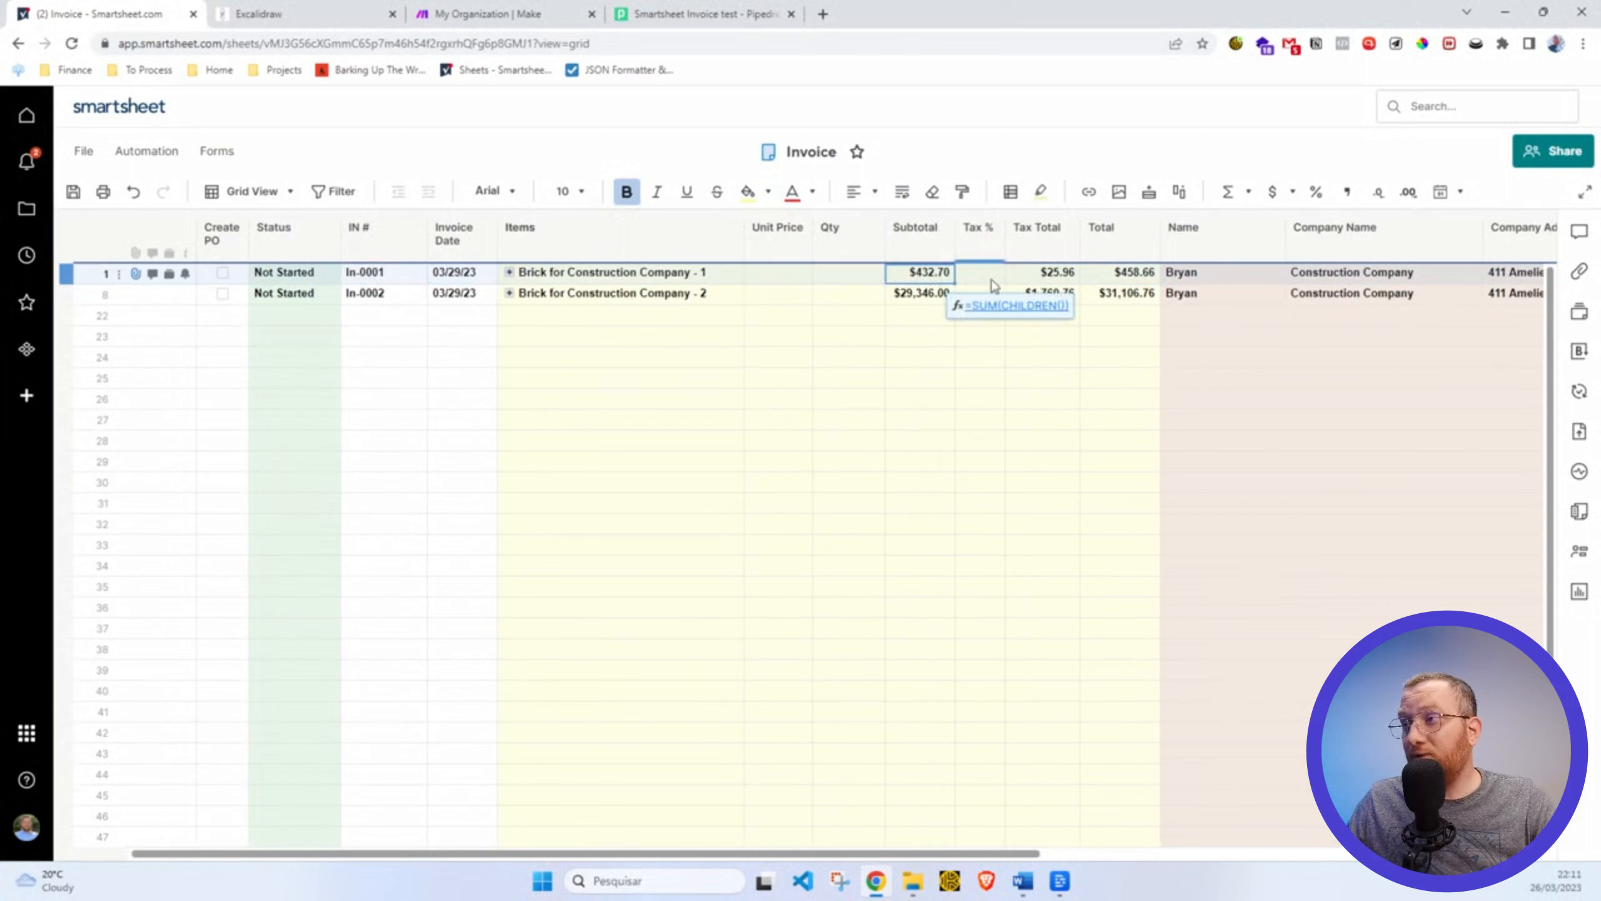
{"action": "left_click", "coordinate": [1047, 274]}
{"action": "left_click", "coordinate": [1138, 274]}
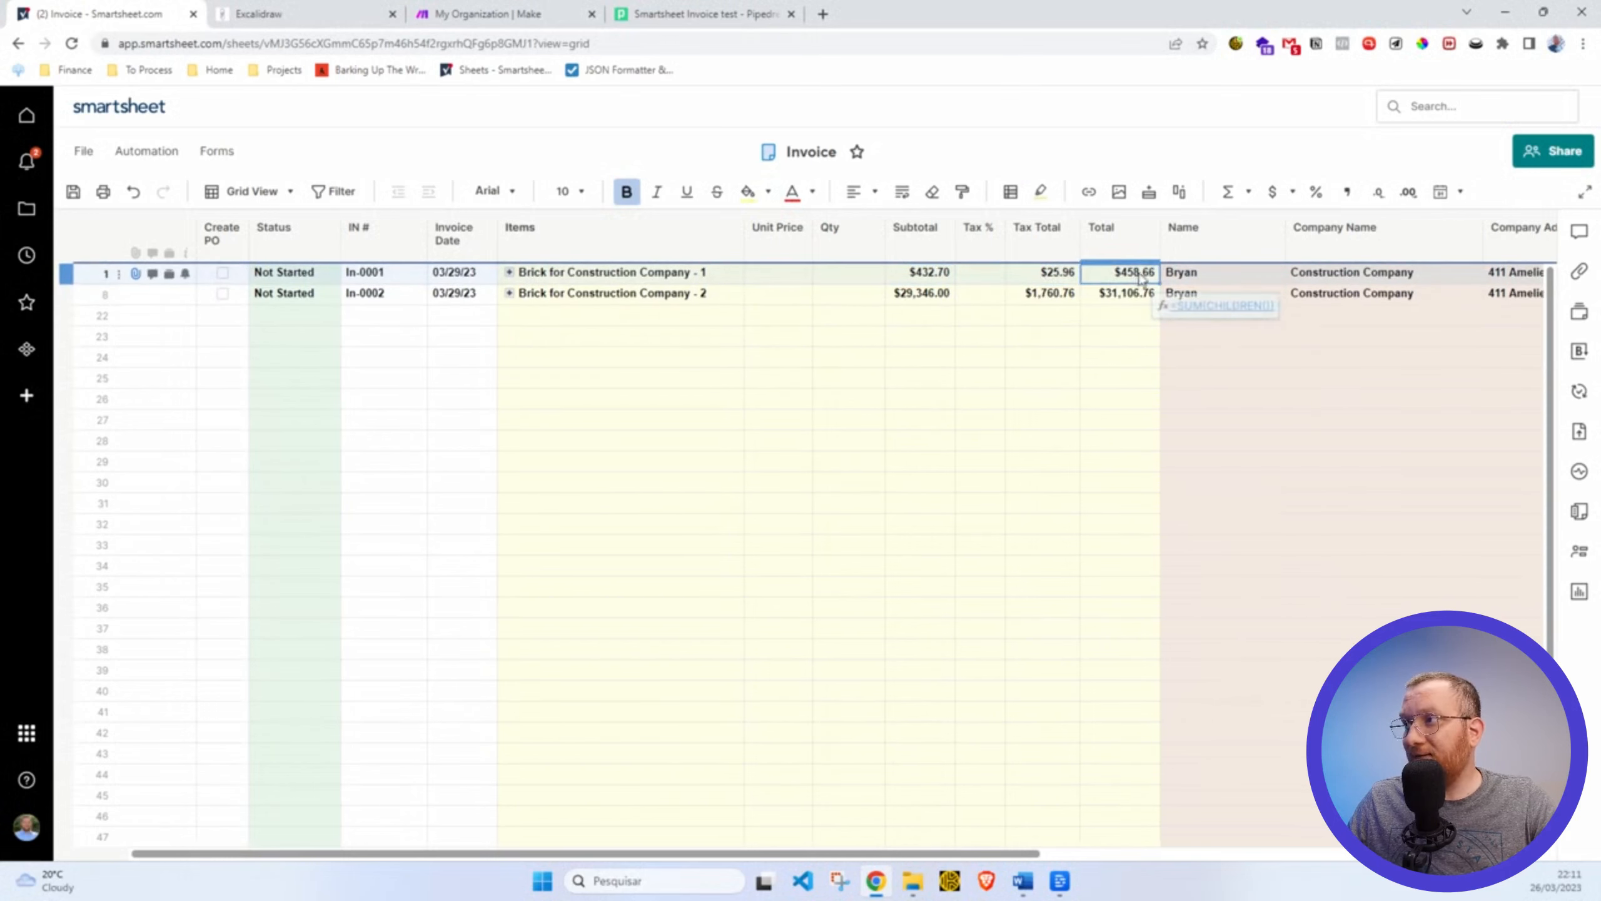
Examine the formula in the first invoice's Total cell and the customer detail columns of both invoices.
{"action": "scroll", "coordinate": [1276, 313], "scroll_direction": "up", "scroll_amount": 5}
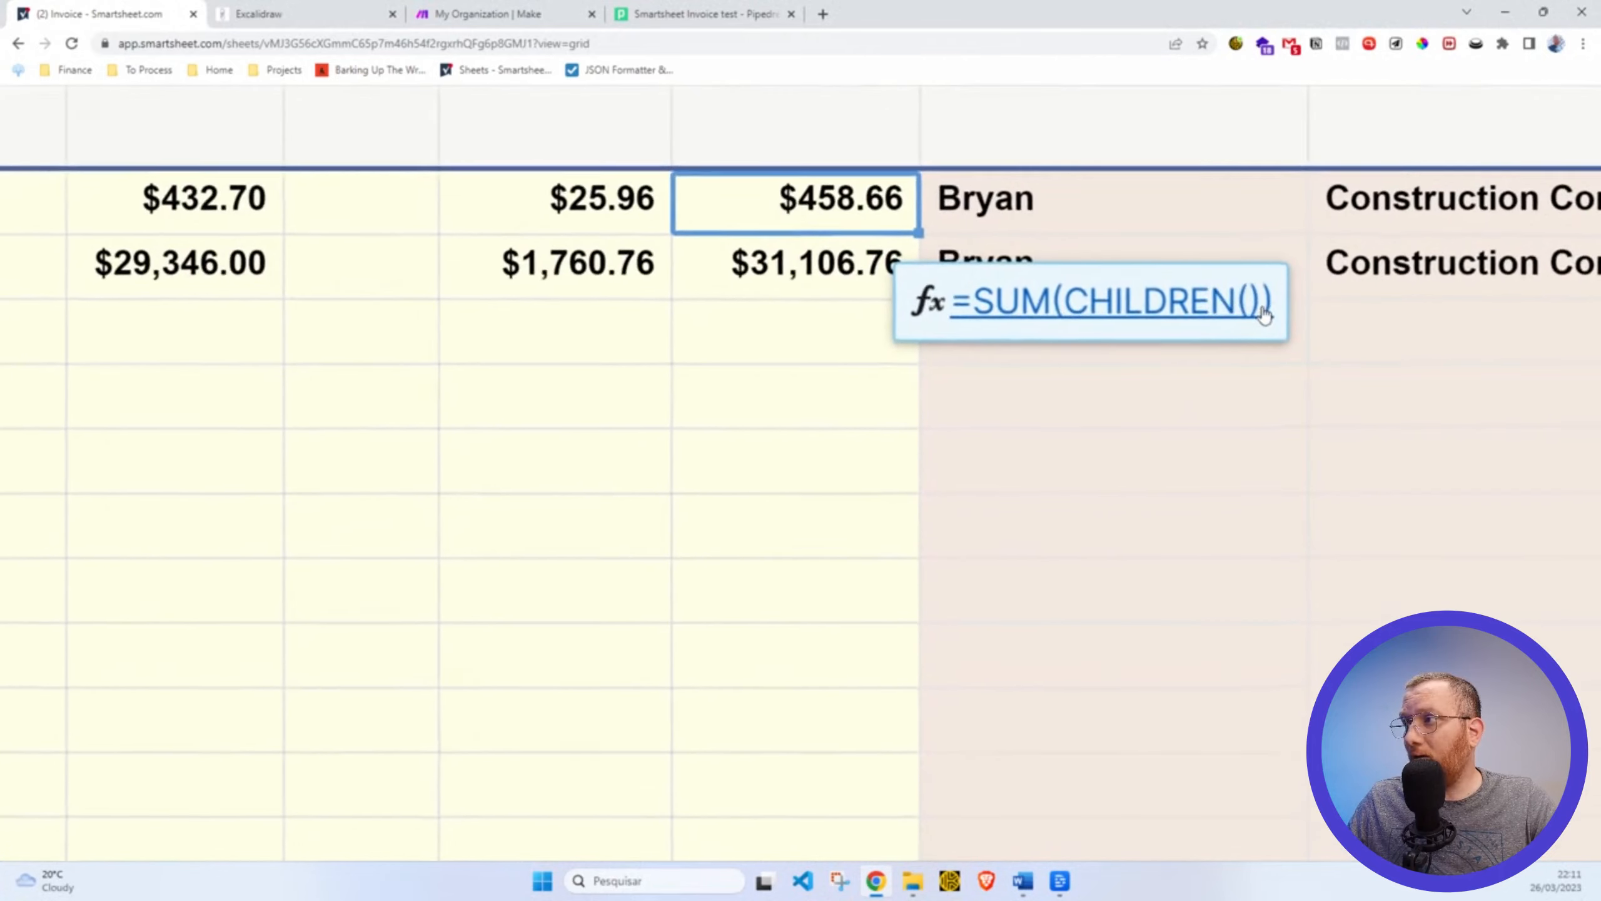
{"action": "scroll", "coordinate": [1258, 314], "scroll_direction": "right", "scroll_amount": 3}
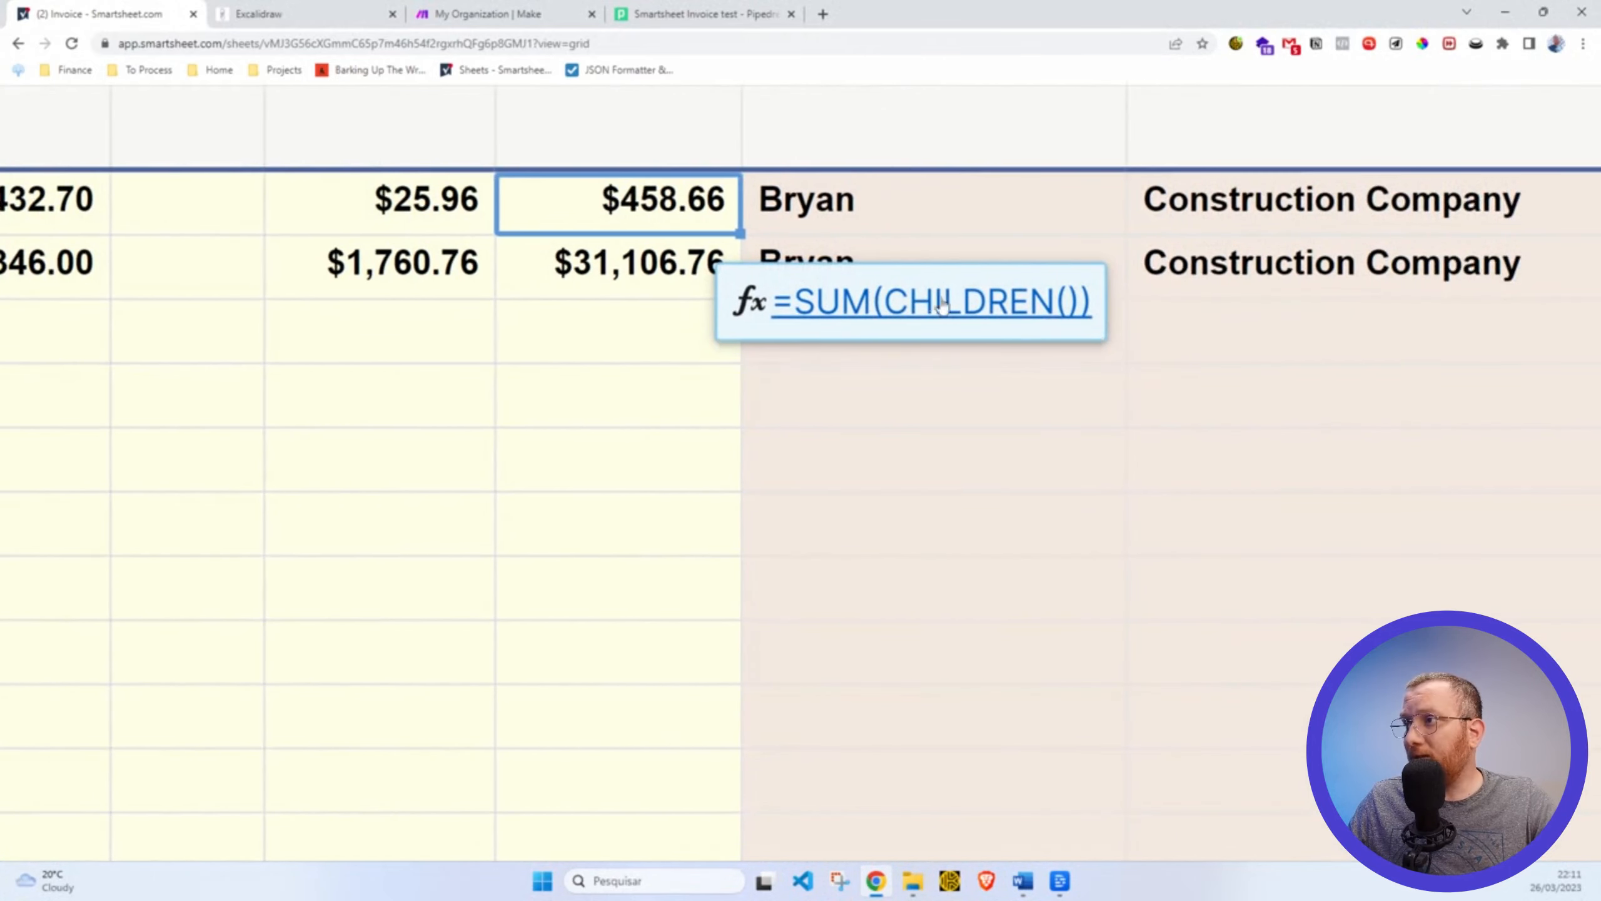
{"action": "scroll", "coordinate": [927, 309], "scroll_direction": "down", "scroll_amount": 5}
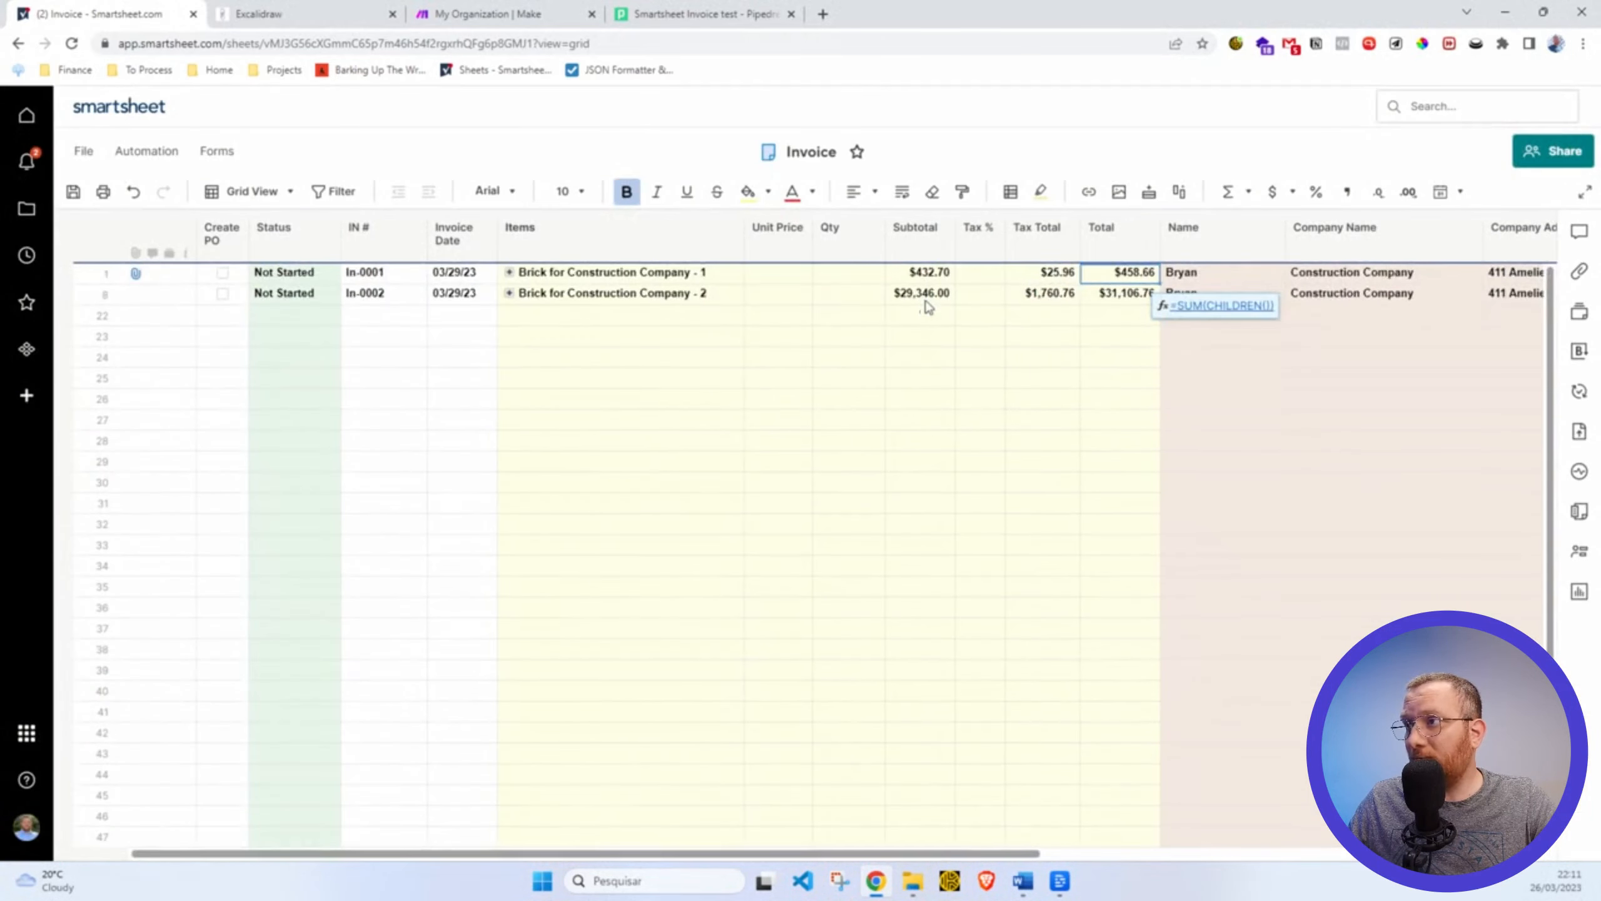
{"action": "scroll", "coordinate": [924, 301], "scroll_direction": "down", "scroll_amount": 1}
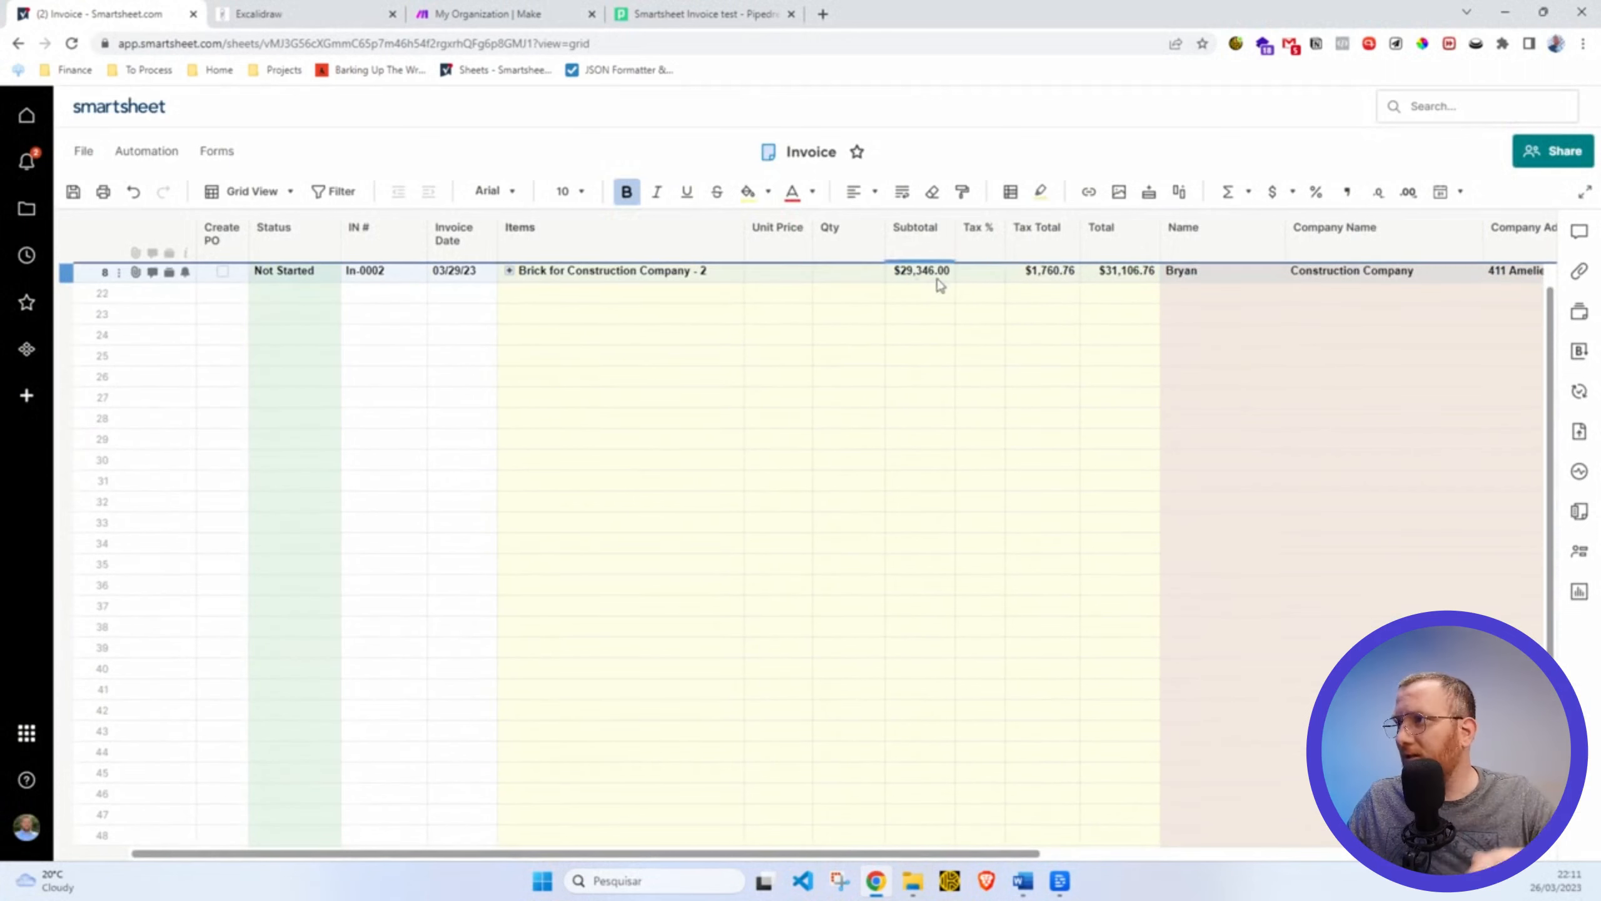
{"action": "scroll", "coordinate": [937, 281], "scroll_direction": "up", "scroll_amount": 1}
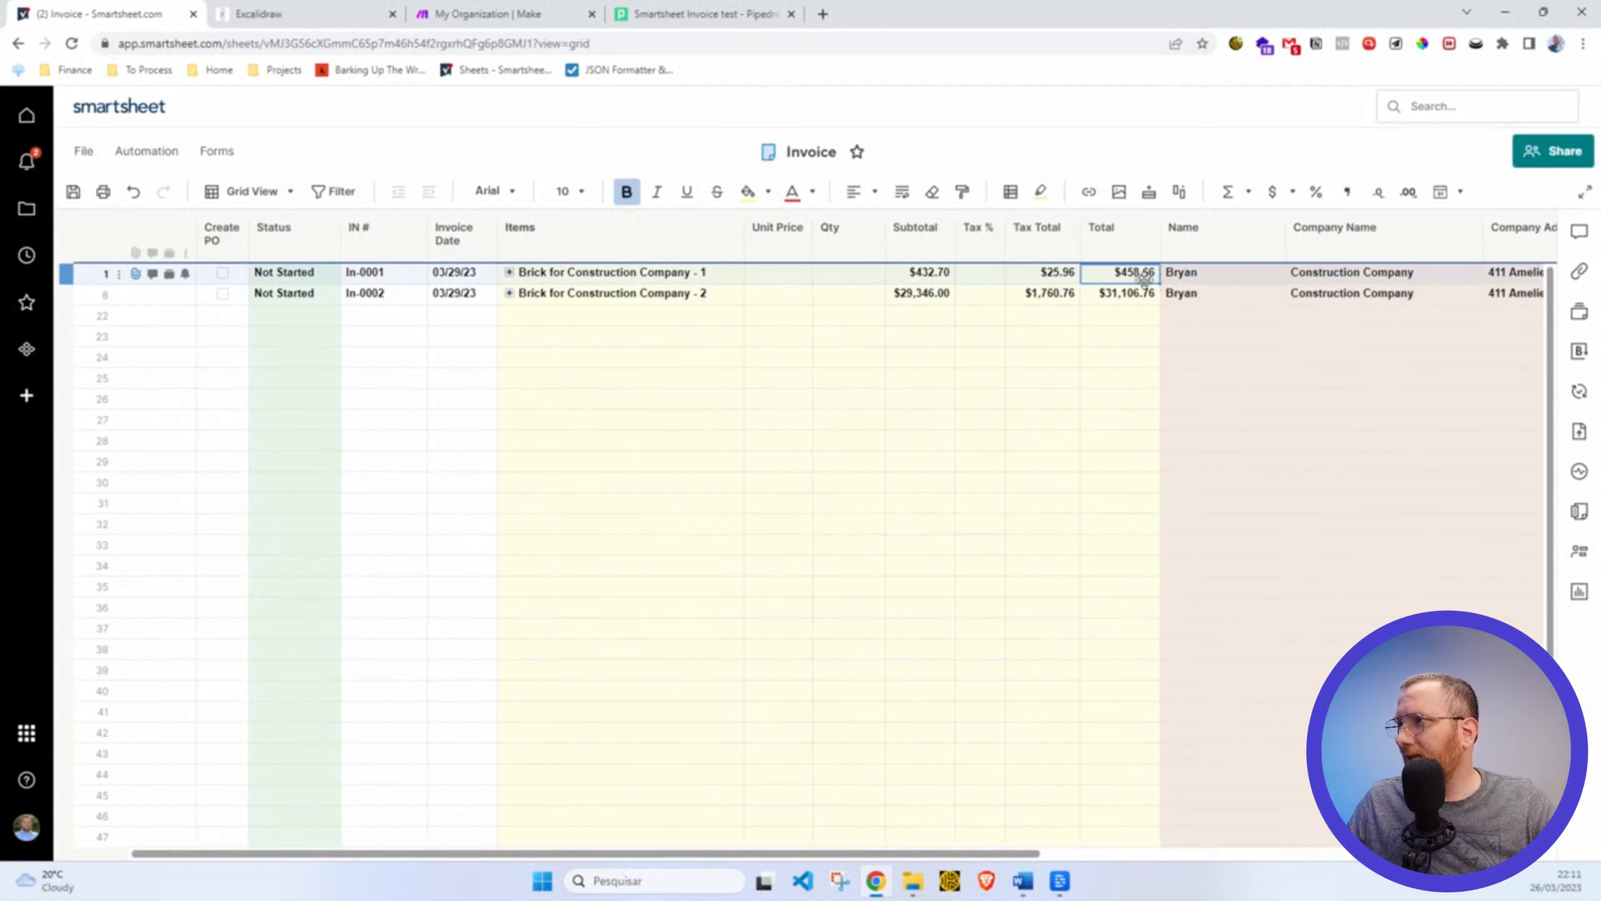
{"action": "scroll", "coordinate": [1173, 297], "scroll_direction": "right", "scroll_amount": 1}
{"action": "scroll", "coordinate": [1179, 301], "scroll_direction": "right", "scroll_amount": 12}
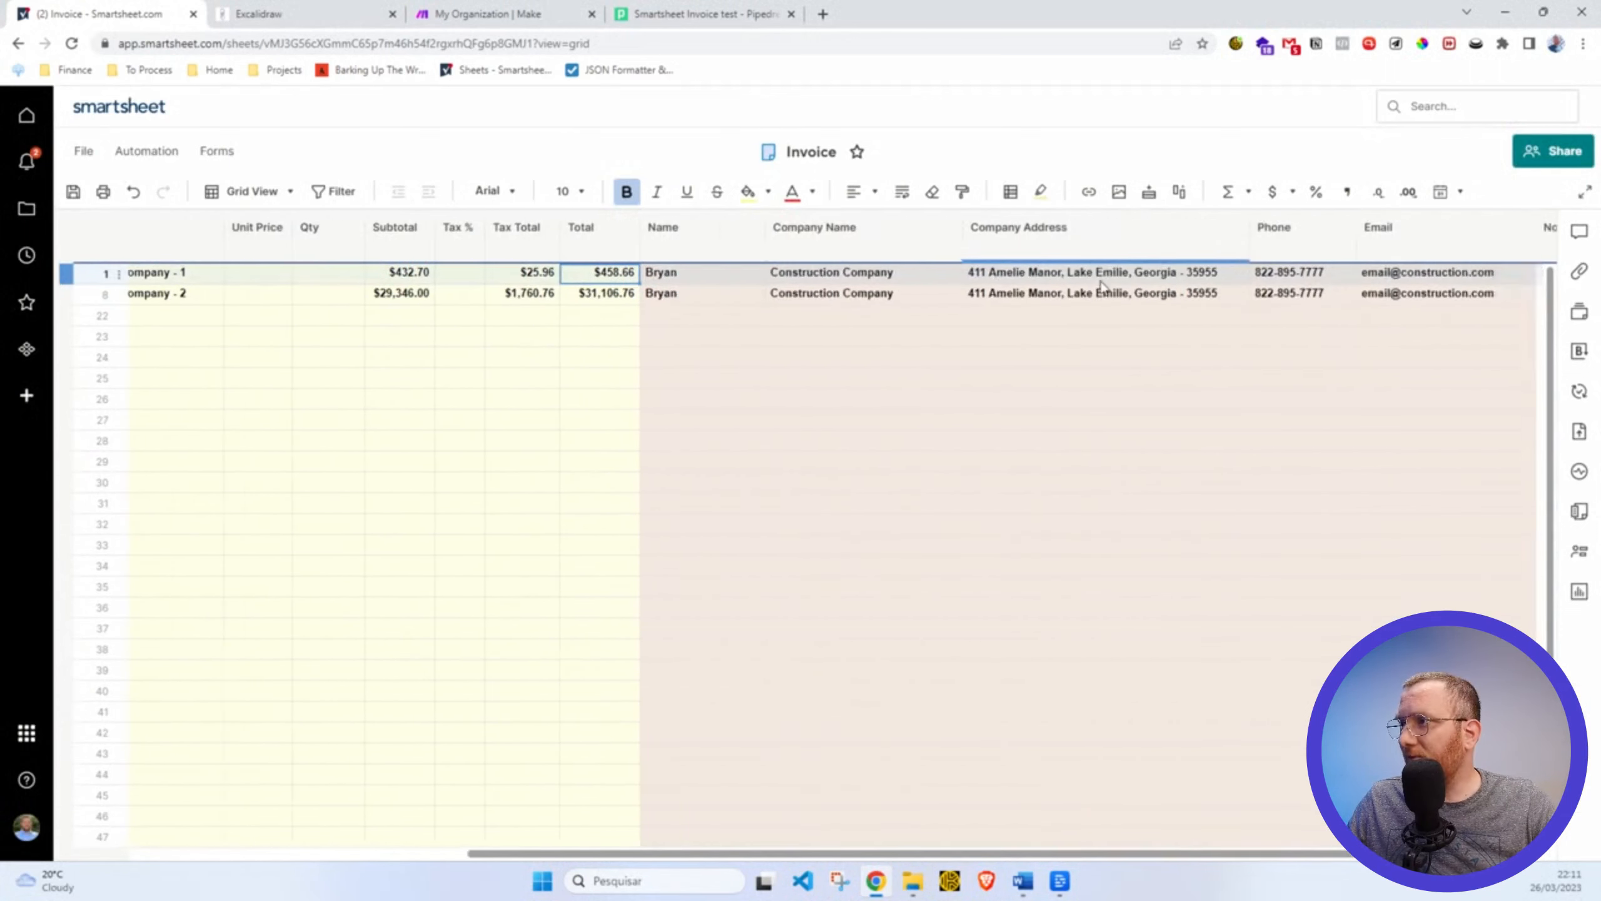
{"action": "scroll", "coordinate": [671, 295], "scroll_direction": "left", "scroll_amount": 8}
{"action": "scroll", "coordinate": [671, 295], "scroll_direction": "left", "scroll_amount": 5}
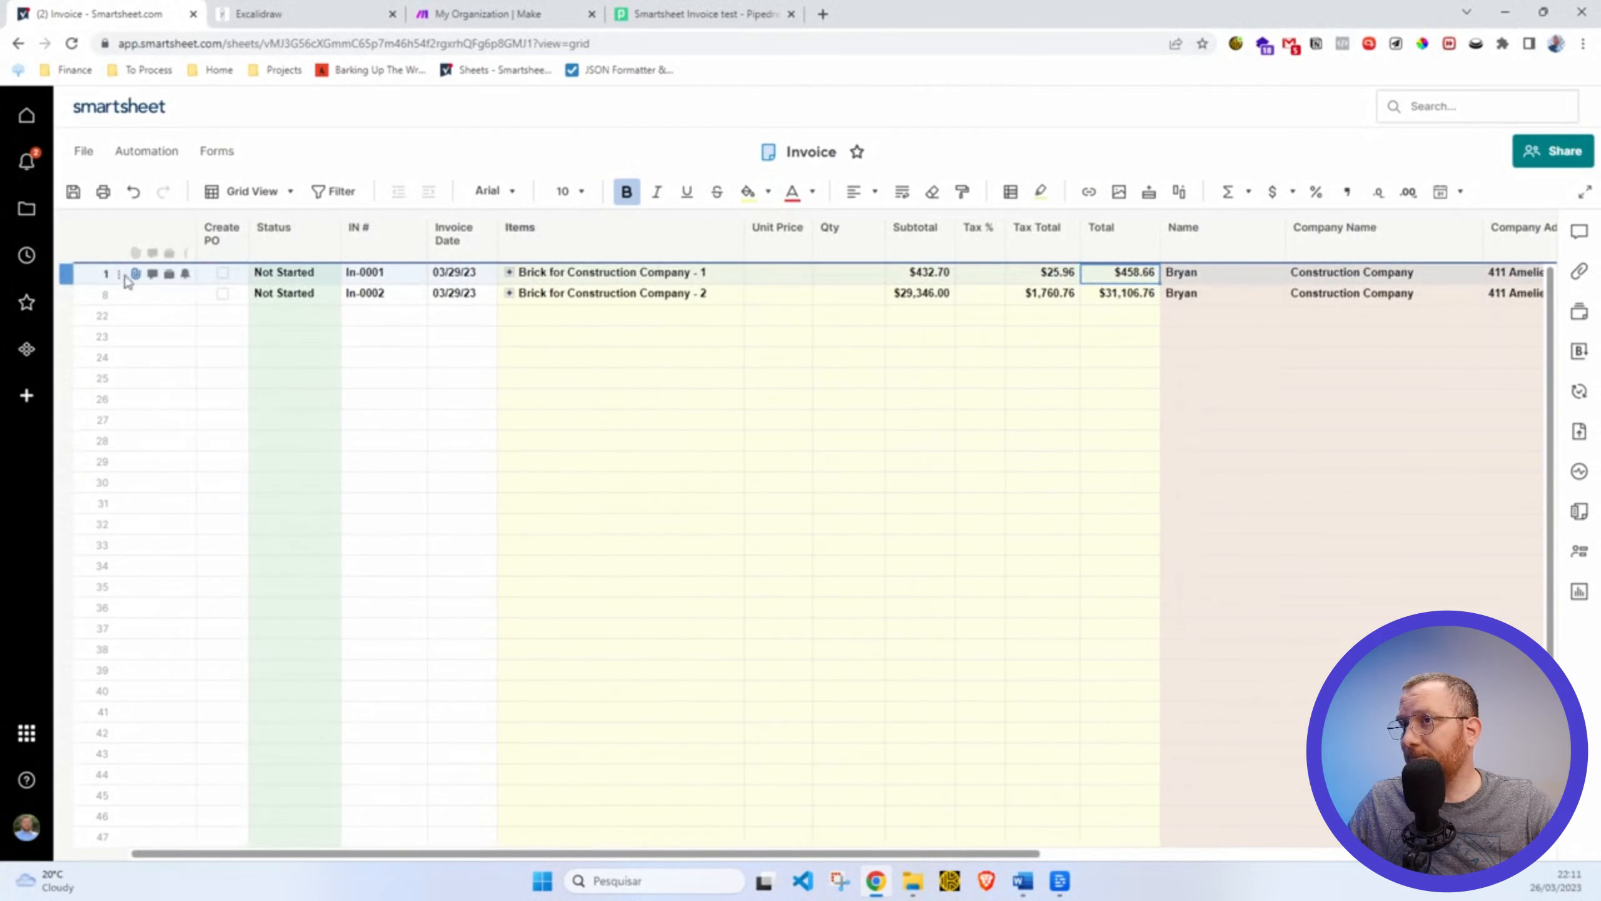
Expand both invoices and inspect the child items listed under Brick for Construction Company - 1.
{"action": "left_click", "coordinate": [509, 272]}
{"action": "left_click", "coordinate": [509, 418]}
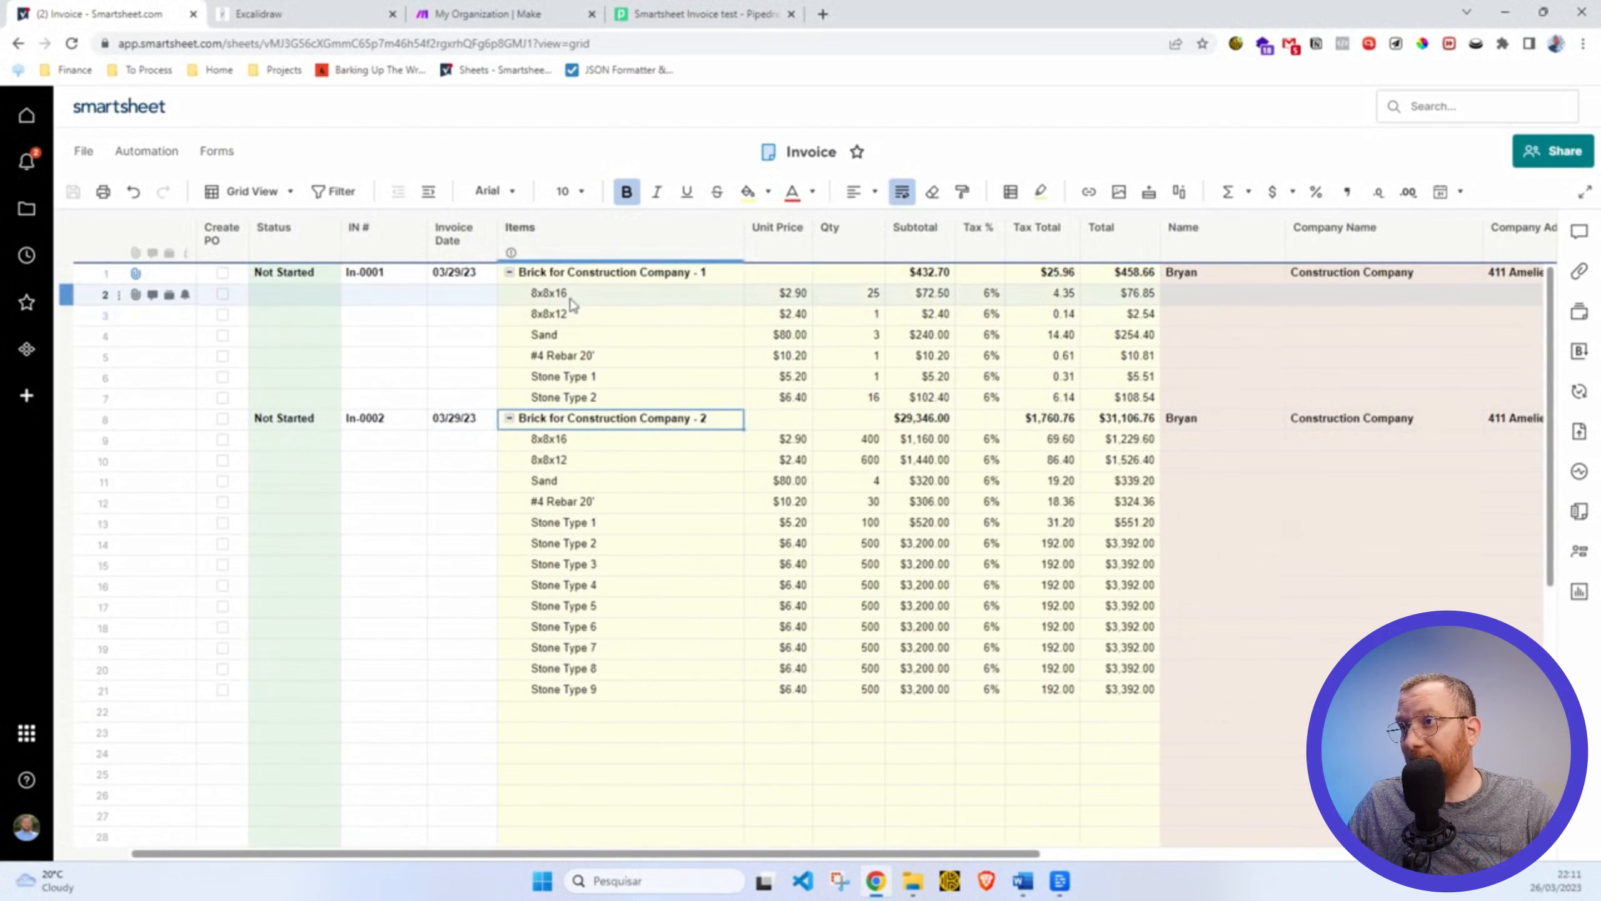
{"action": "left_click_drag", "start_coordinate": [570, 295], "coordinate": [566, 401]}
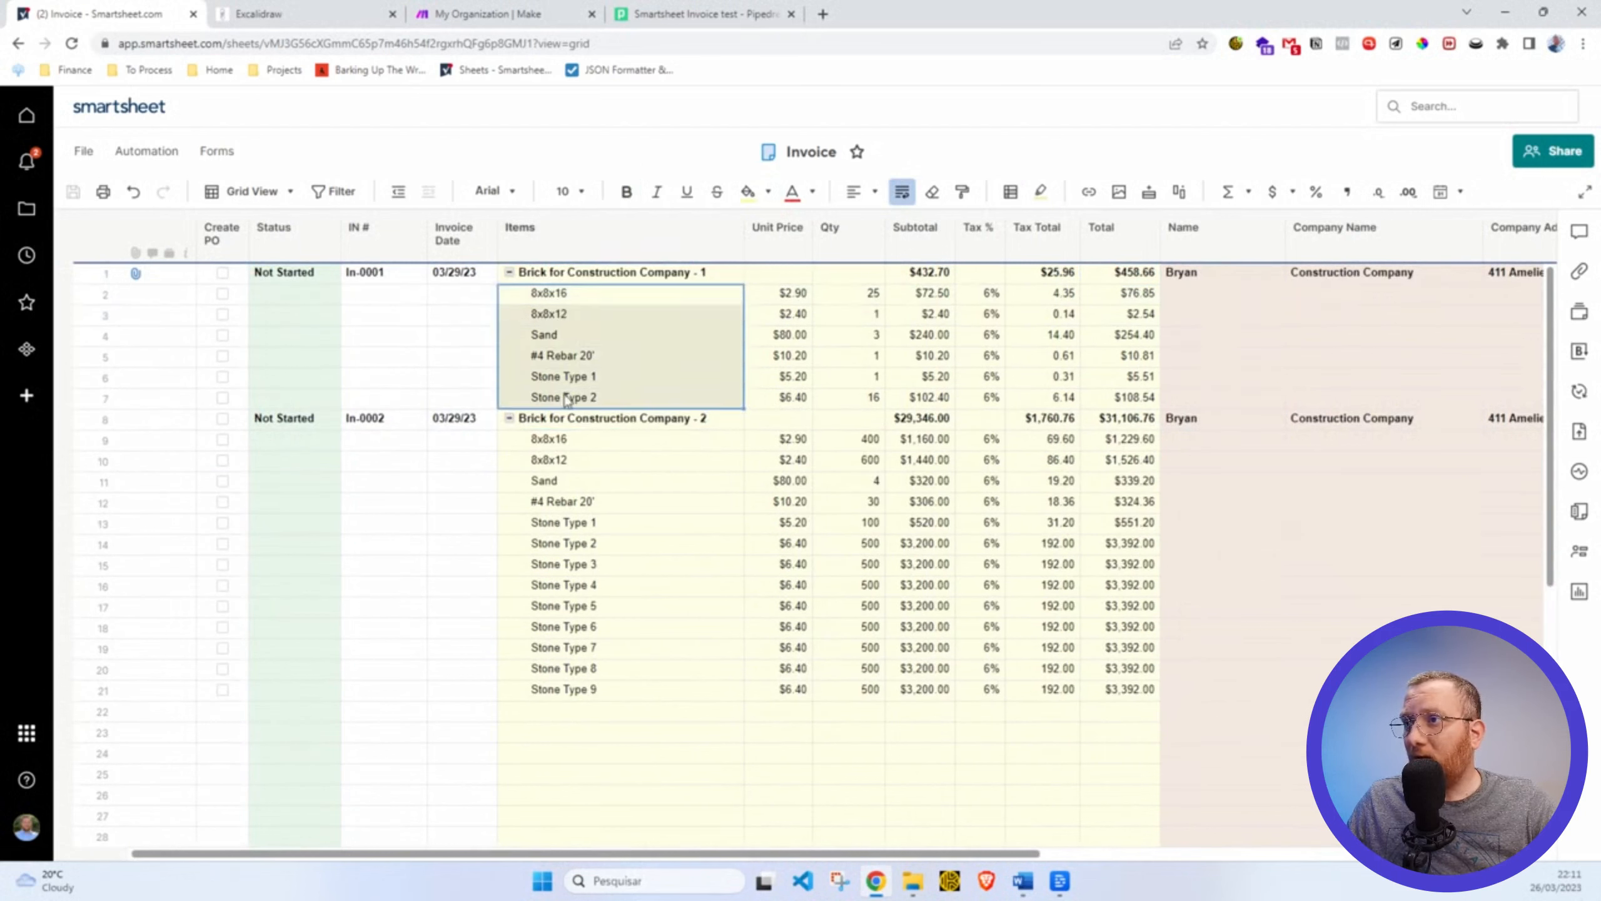
{"action": "left_click", "coordinate": [561, 314]}
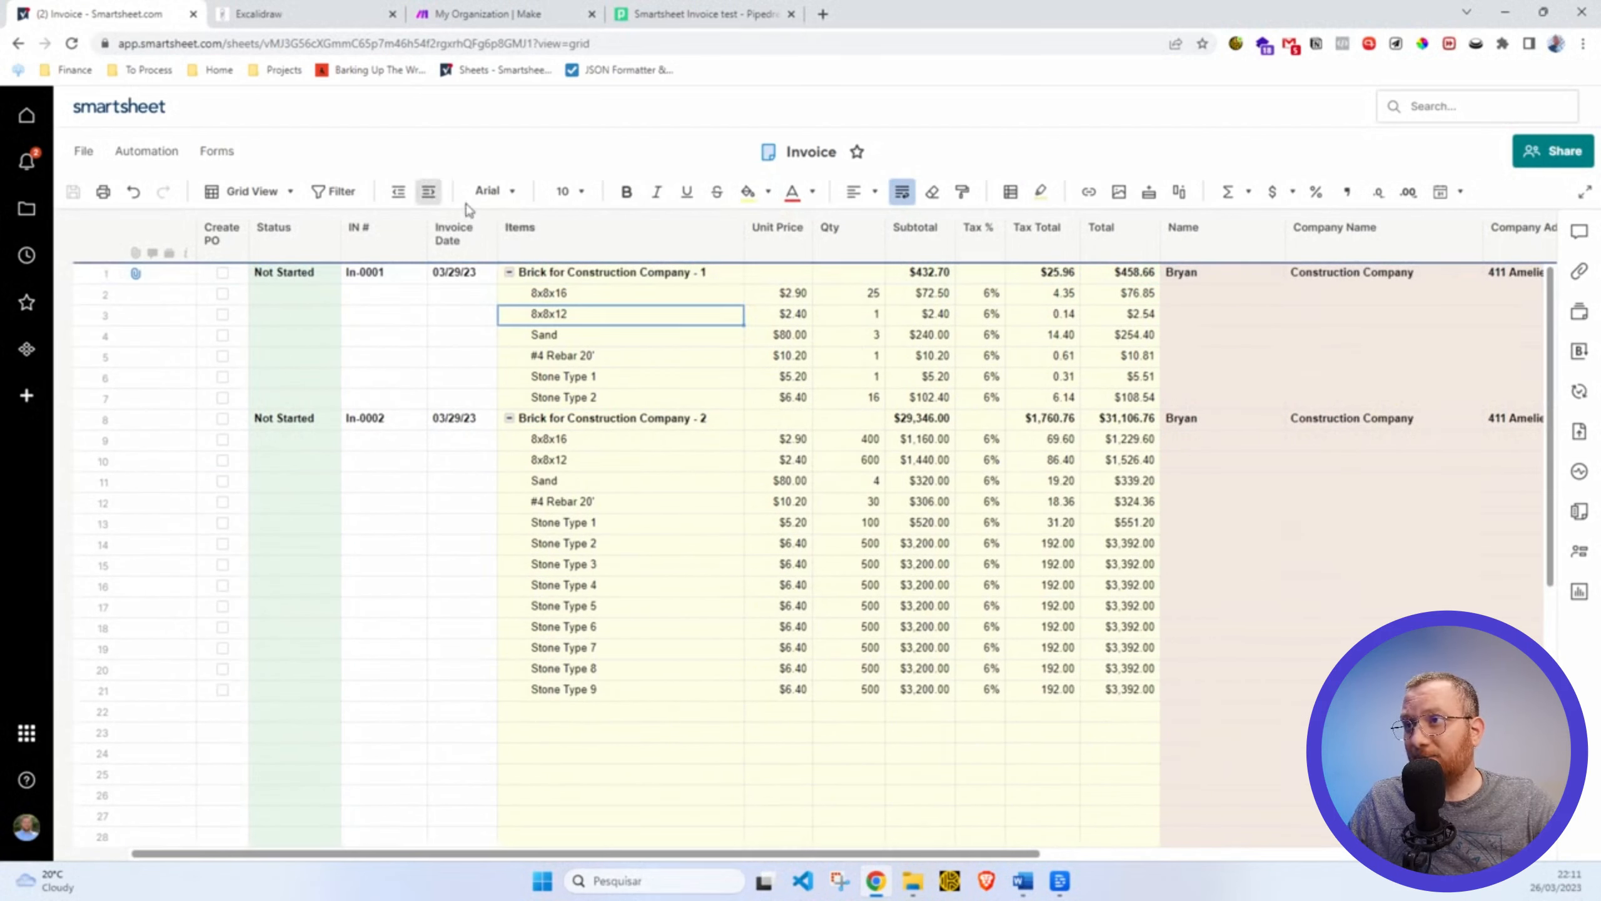
Enter "New Item" in the Items column of the first empty row below Stone Type 9.
{"action": "left_click", "coordinate": [581, 711]}
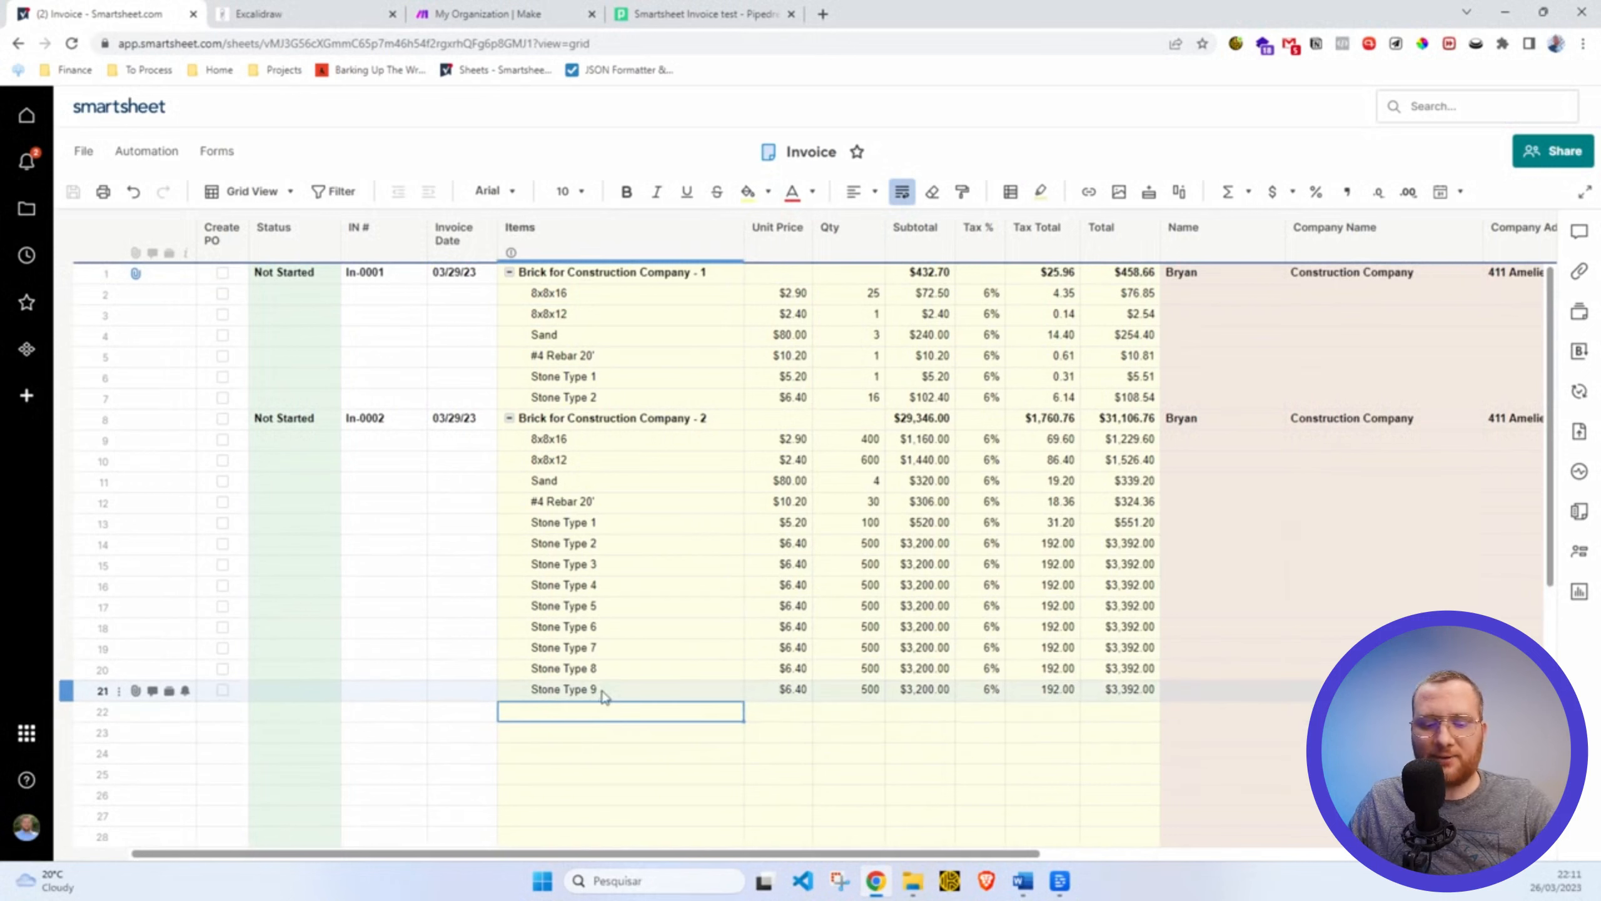
{"action": "type", "text": "Item"}
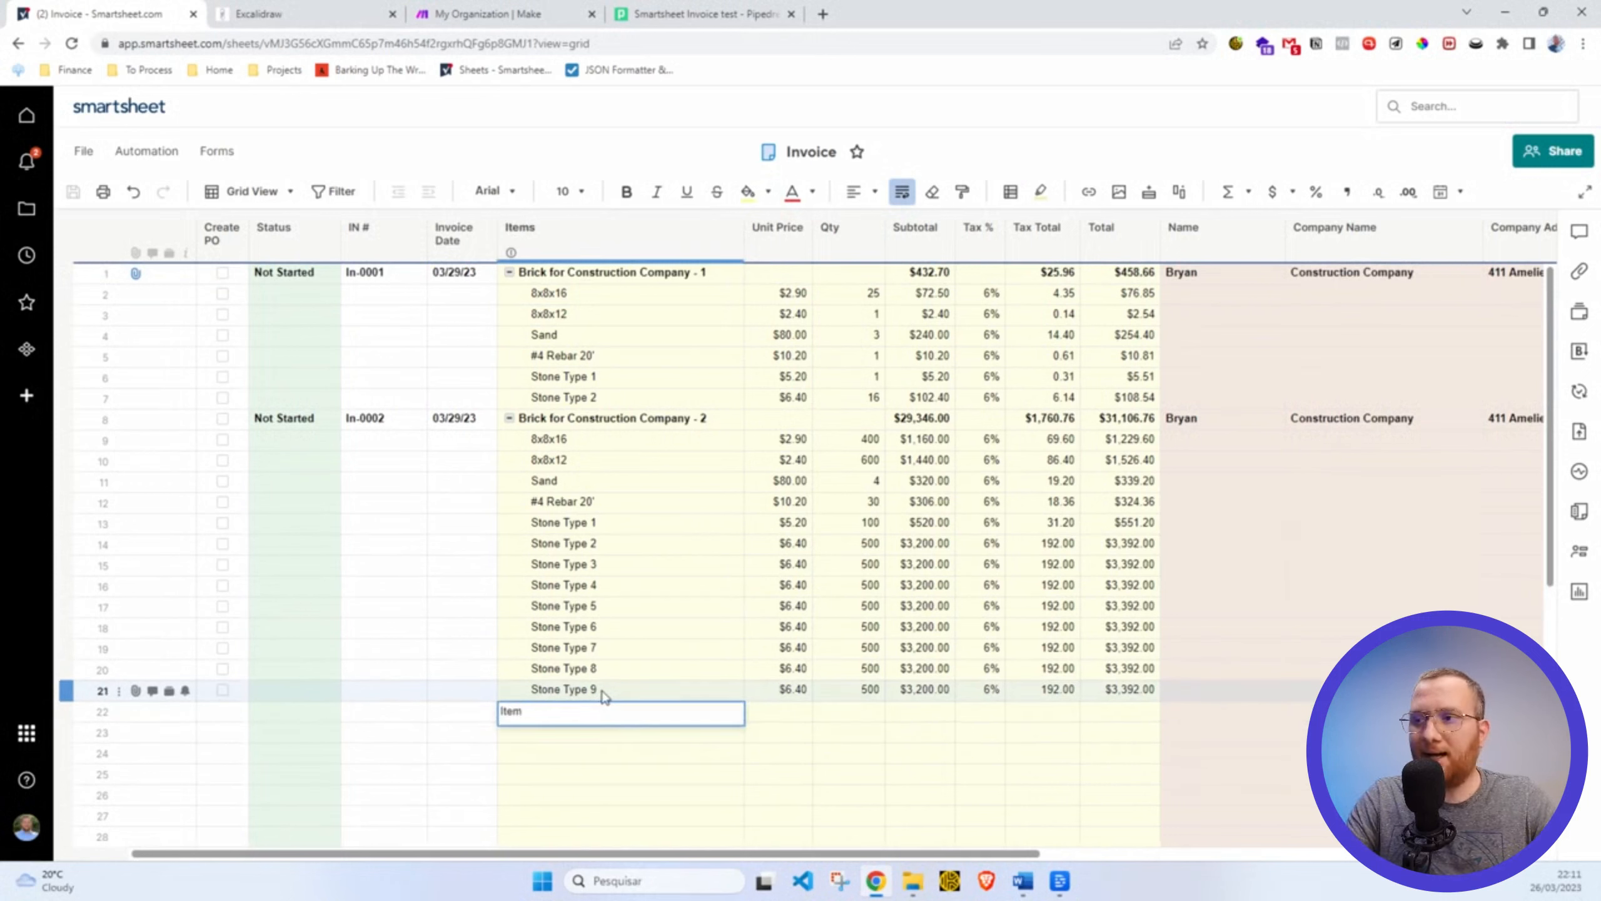
{"action": "key", "text": "BackSpace"}
{"action": "key", "text": "BackSpace"}
{"action": "key", "text": "BackSpace"}
{"action": "key", "text": "BackSpace"}
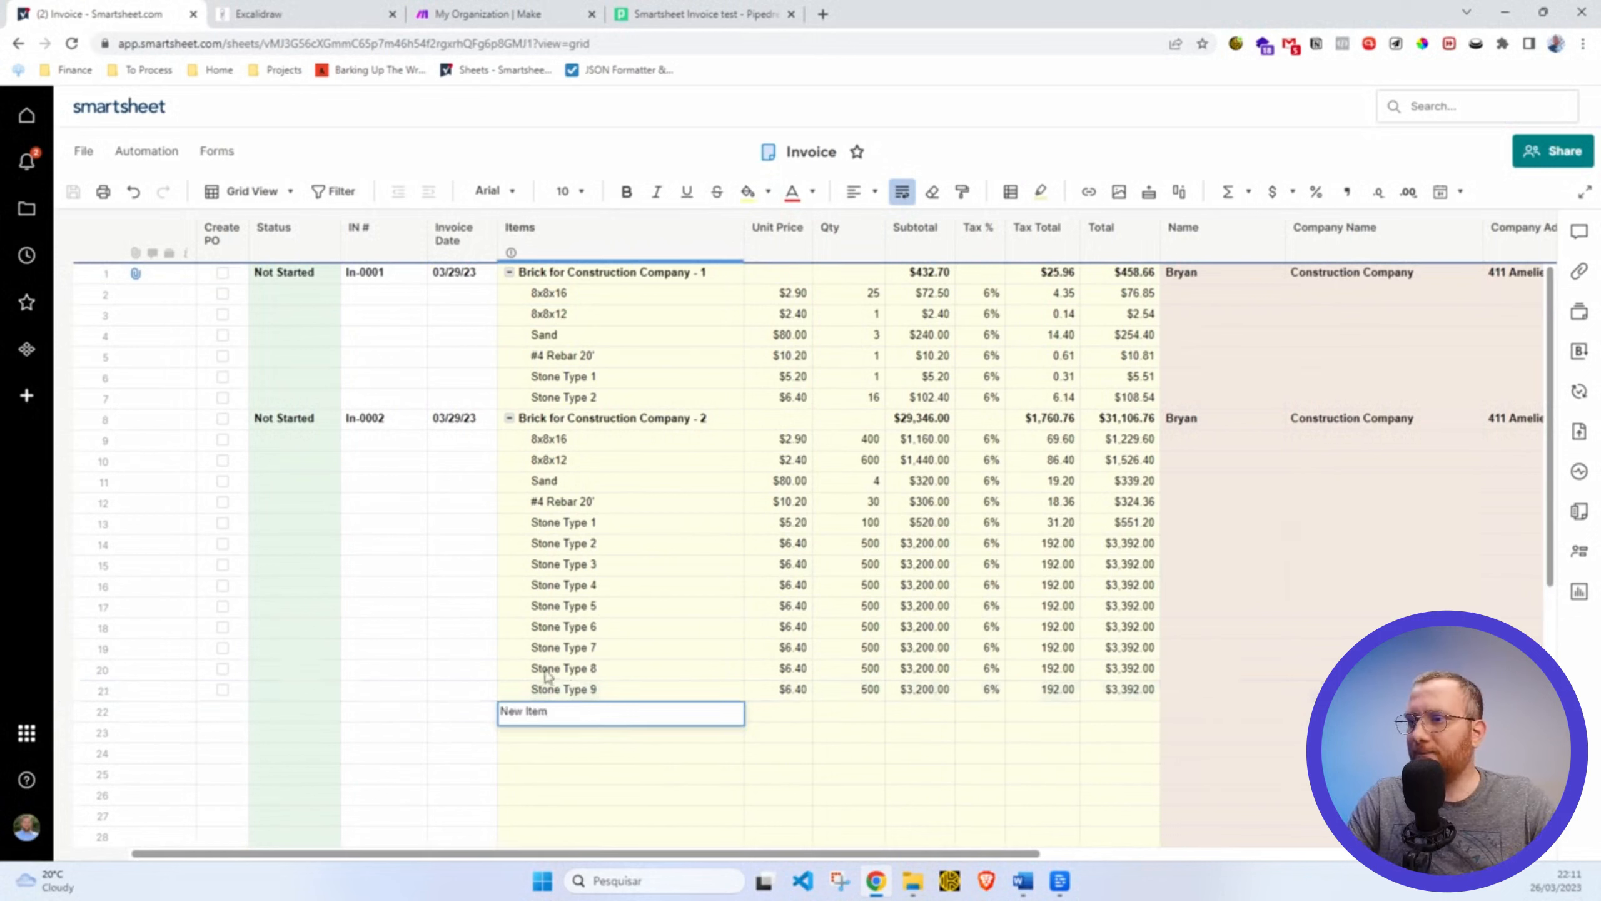
{"action": "key", "text": "Return"}
{"action": "left_click", "coordinate": [581, 711]}
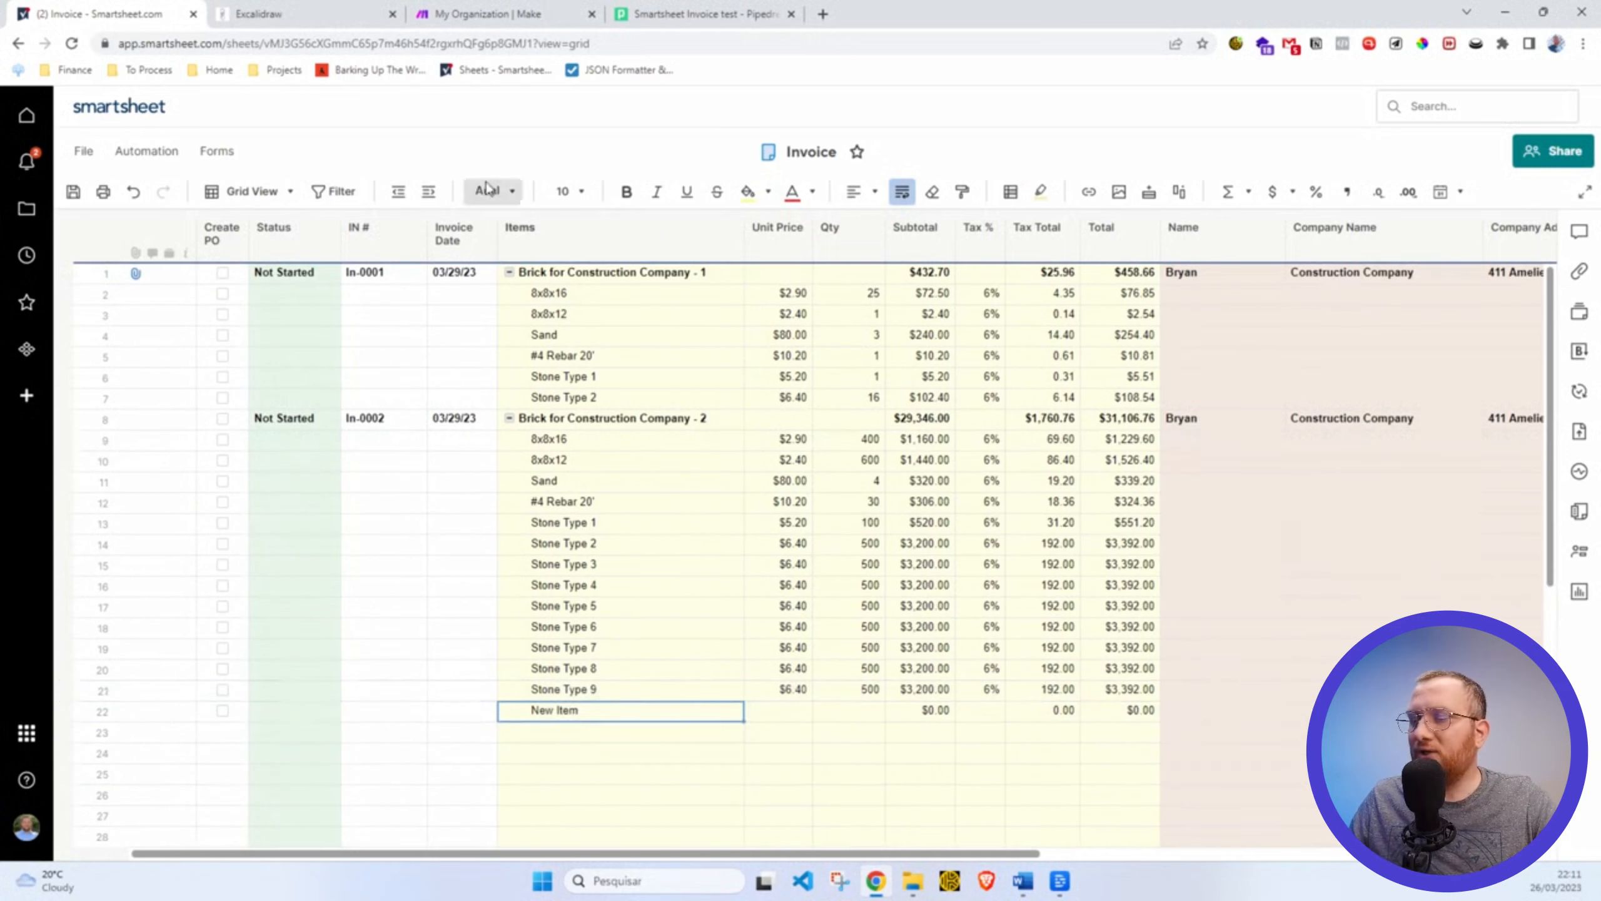
Outdent the New Item row and compare its level with the Stone Type 9 row above.
{"action": "left_click", "coordinate": [398, 192]}
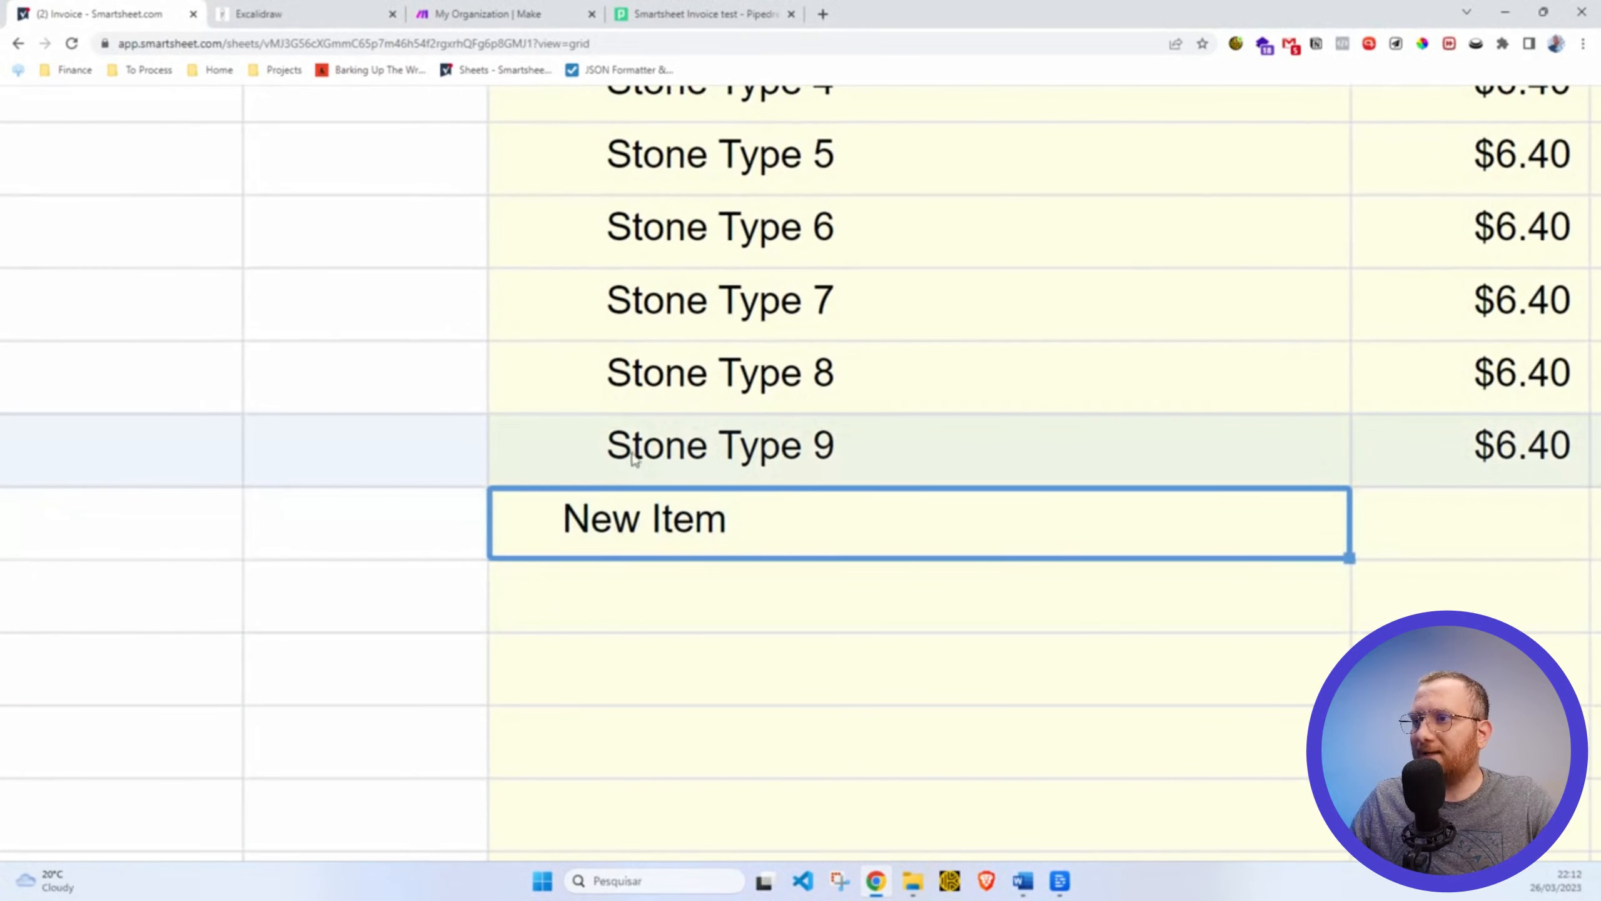
{"action": "left_click", "coordinate": [635, 456]}
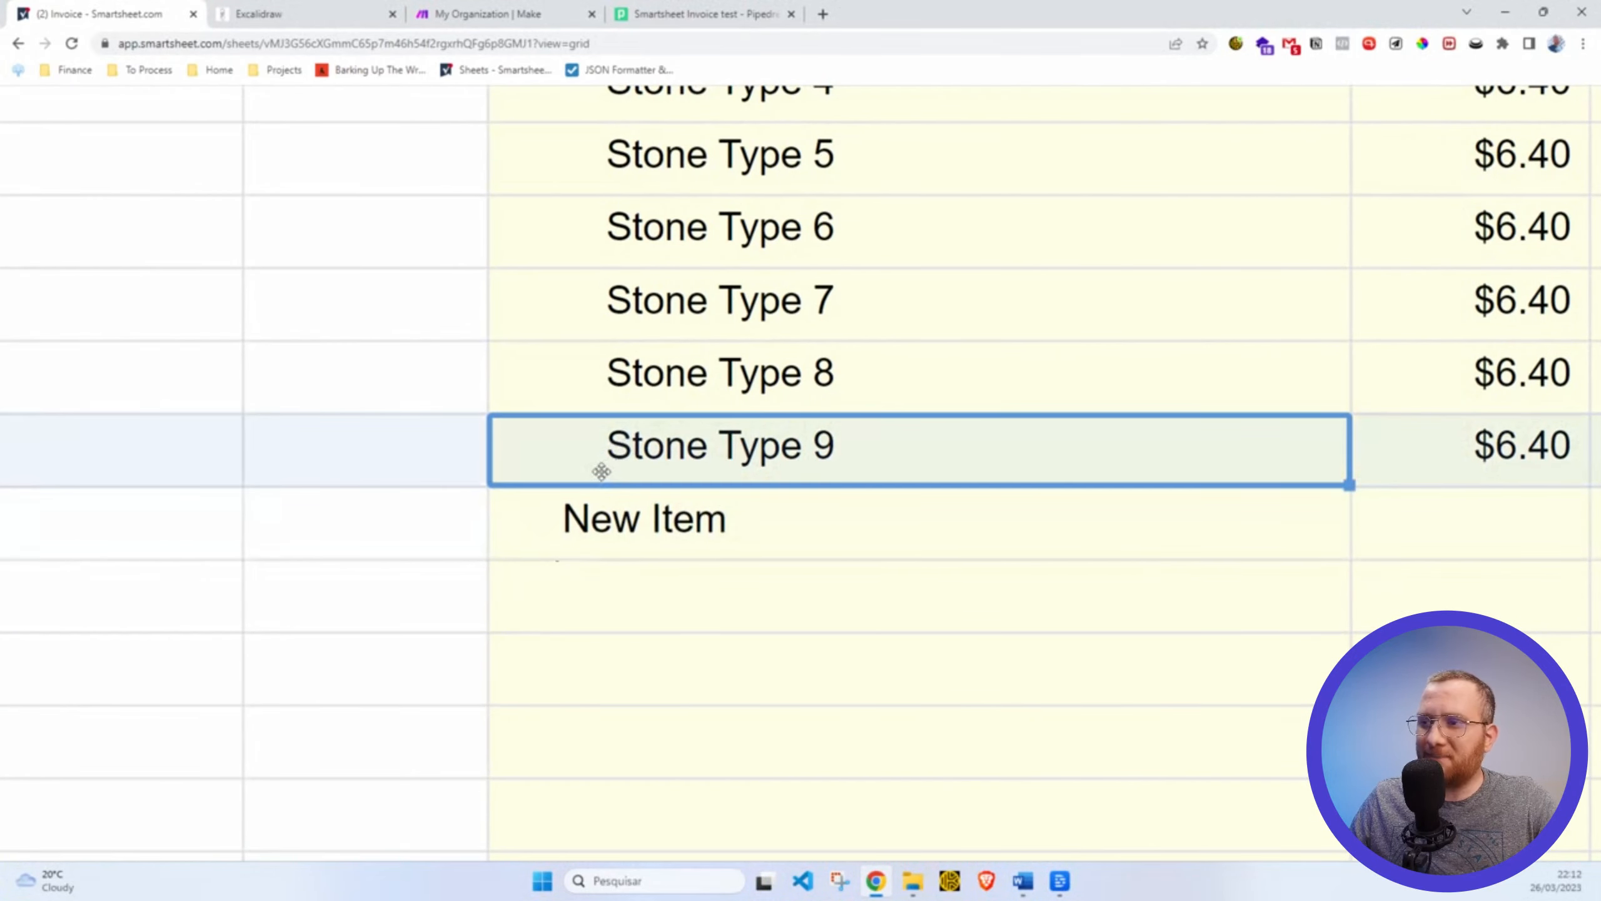
{"action": "scroll", "coordinate": [602, 471], "scroll_direction": "down", "scroll_amount": 8}
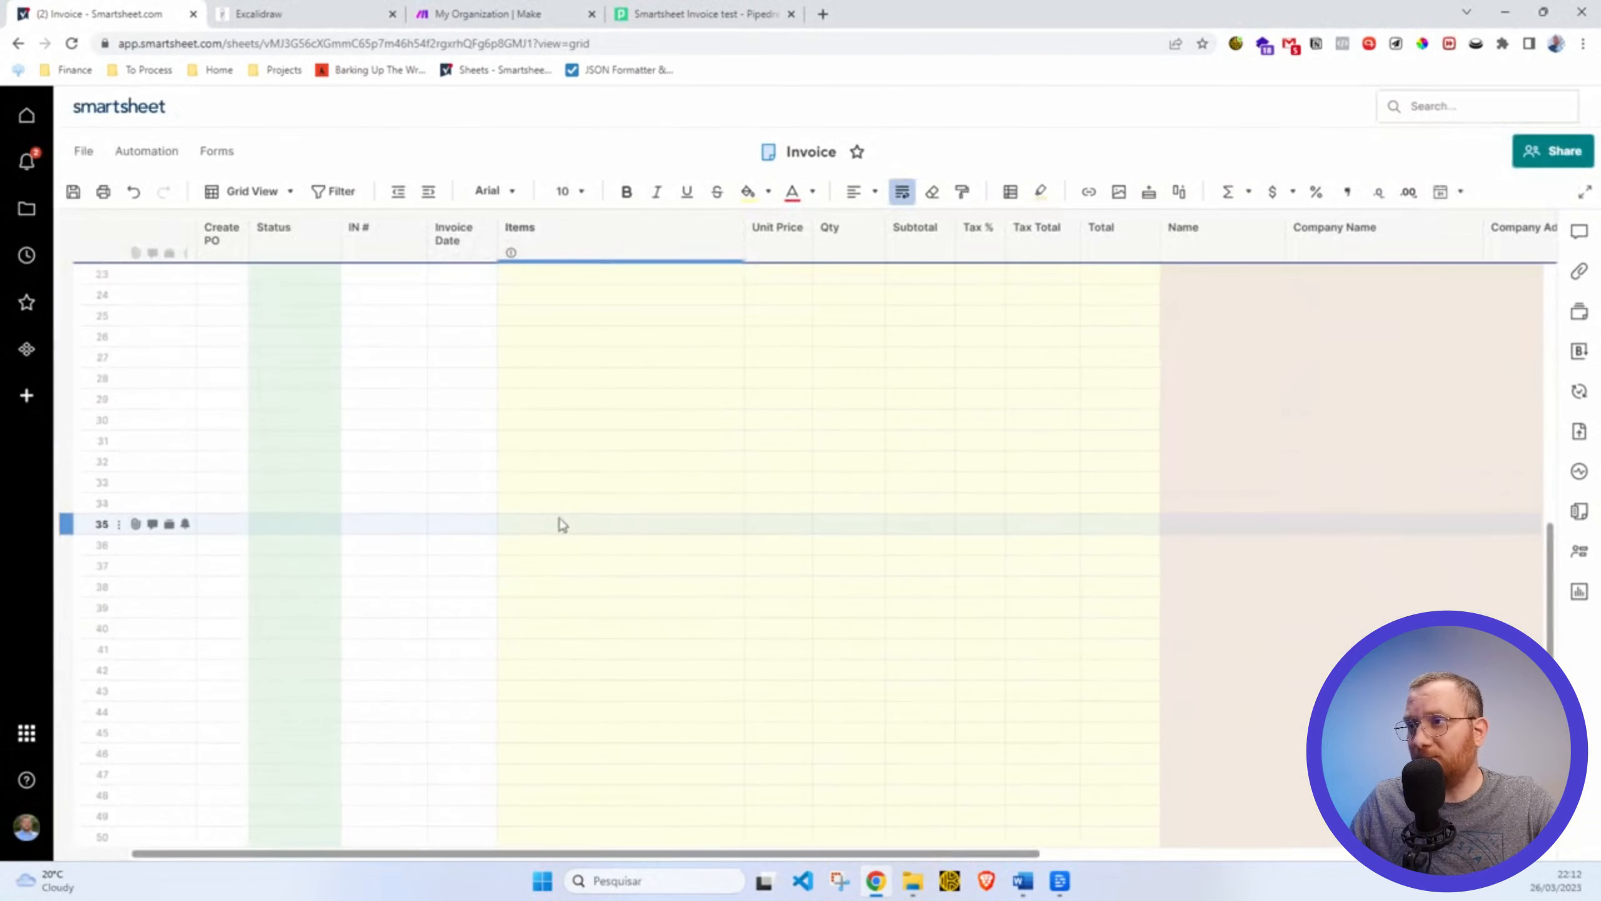
{"action": "scroll", "coordinate": [566, 498], "scroll_direction": "up", "scroll_amount": 9}
Indent the New Item row so it is a child of Brick for Construction Company - 2.
{"action": "left_click", "coordinate": [554, 572]}
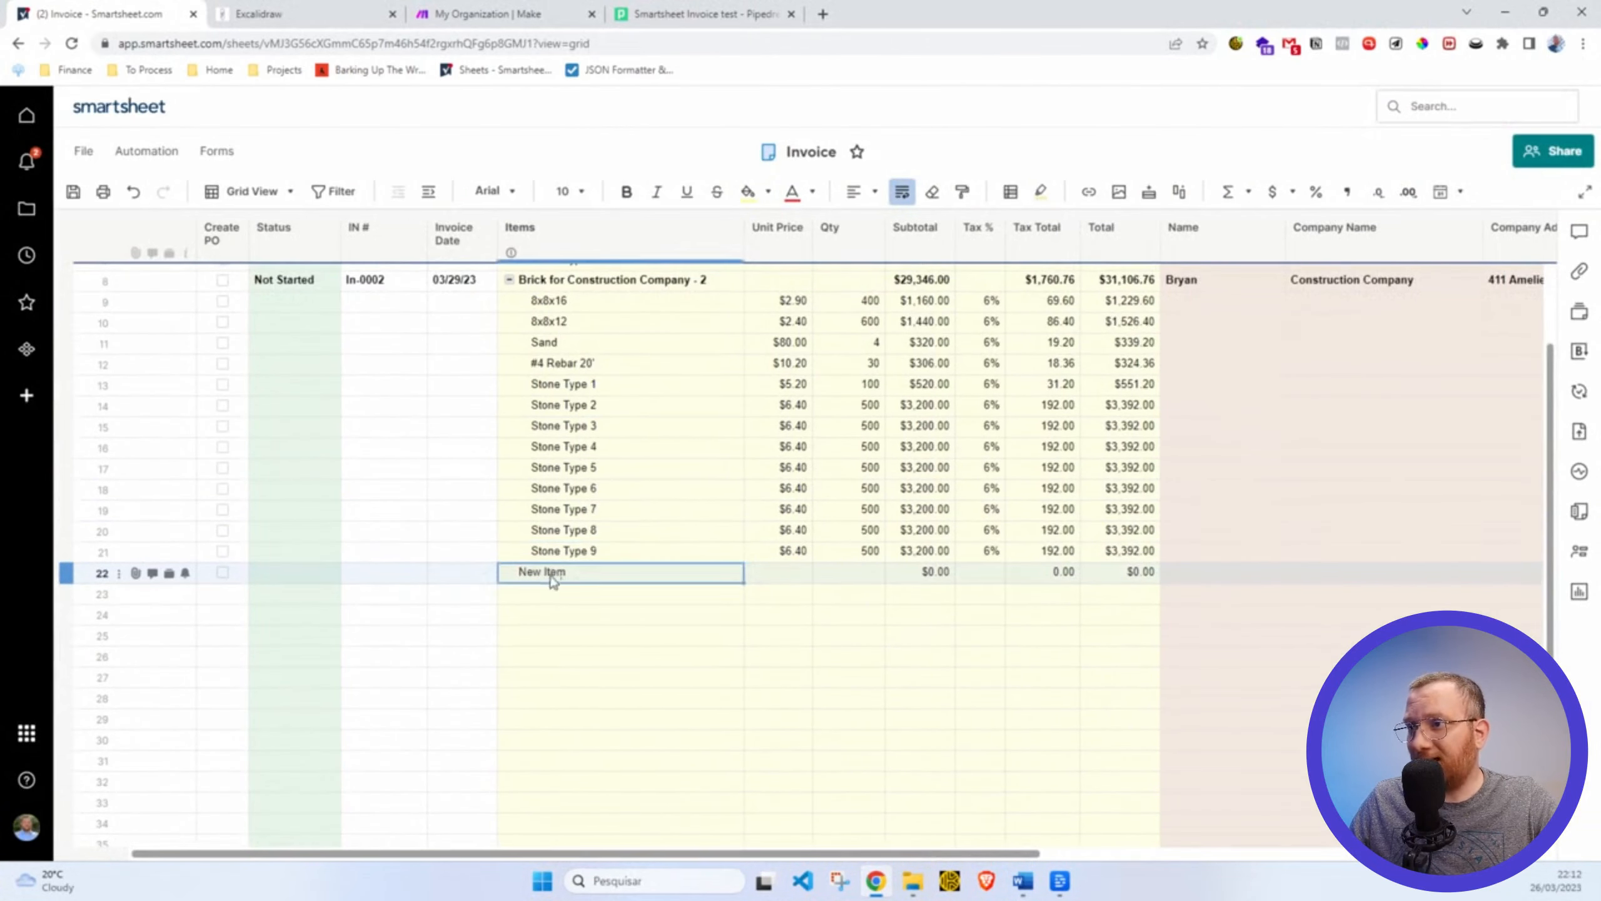
{"action": "left_click", "coordinate": [441, 193]}
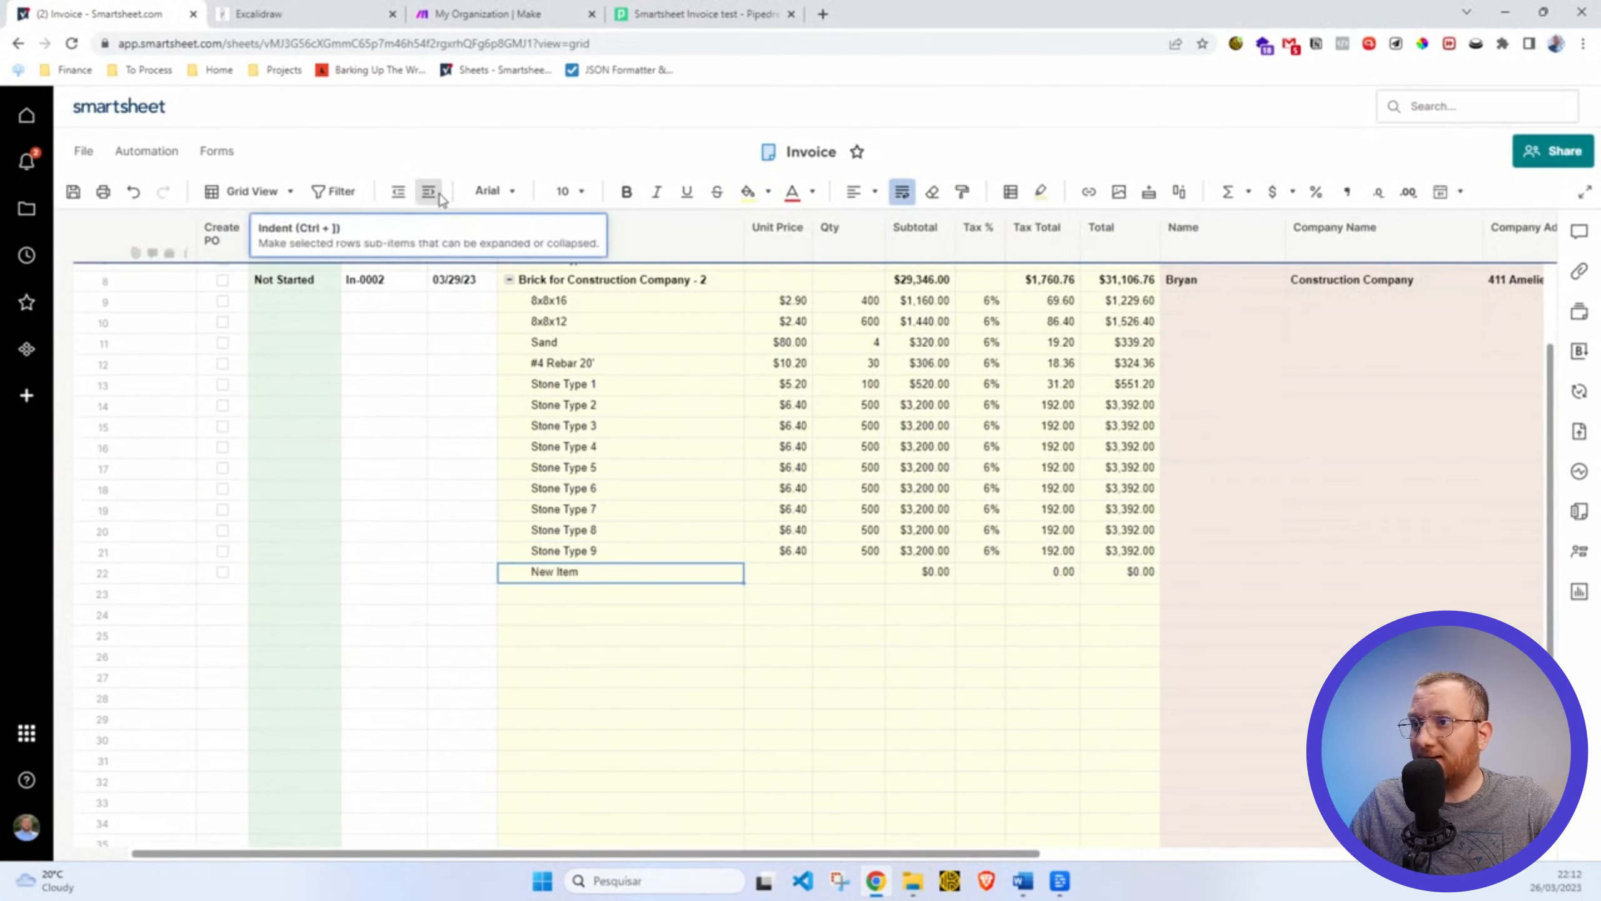
{"action": "left_click", "coordinate": [551, 557]}
{"action": "left_click", "coordinate": [554, 573]}
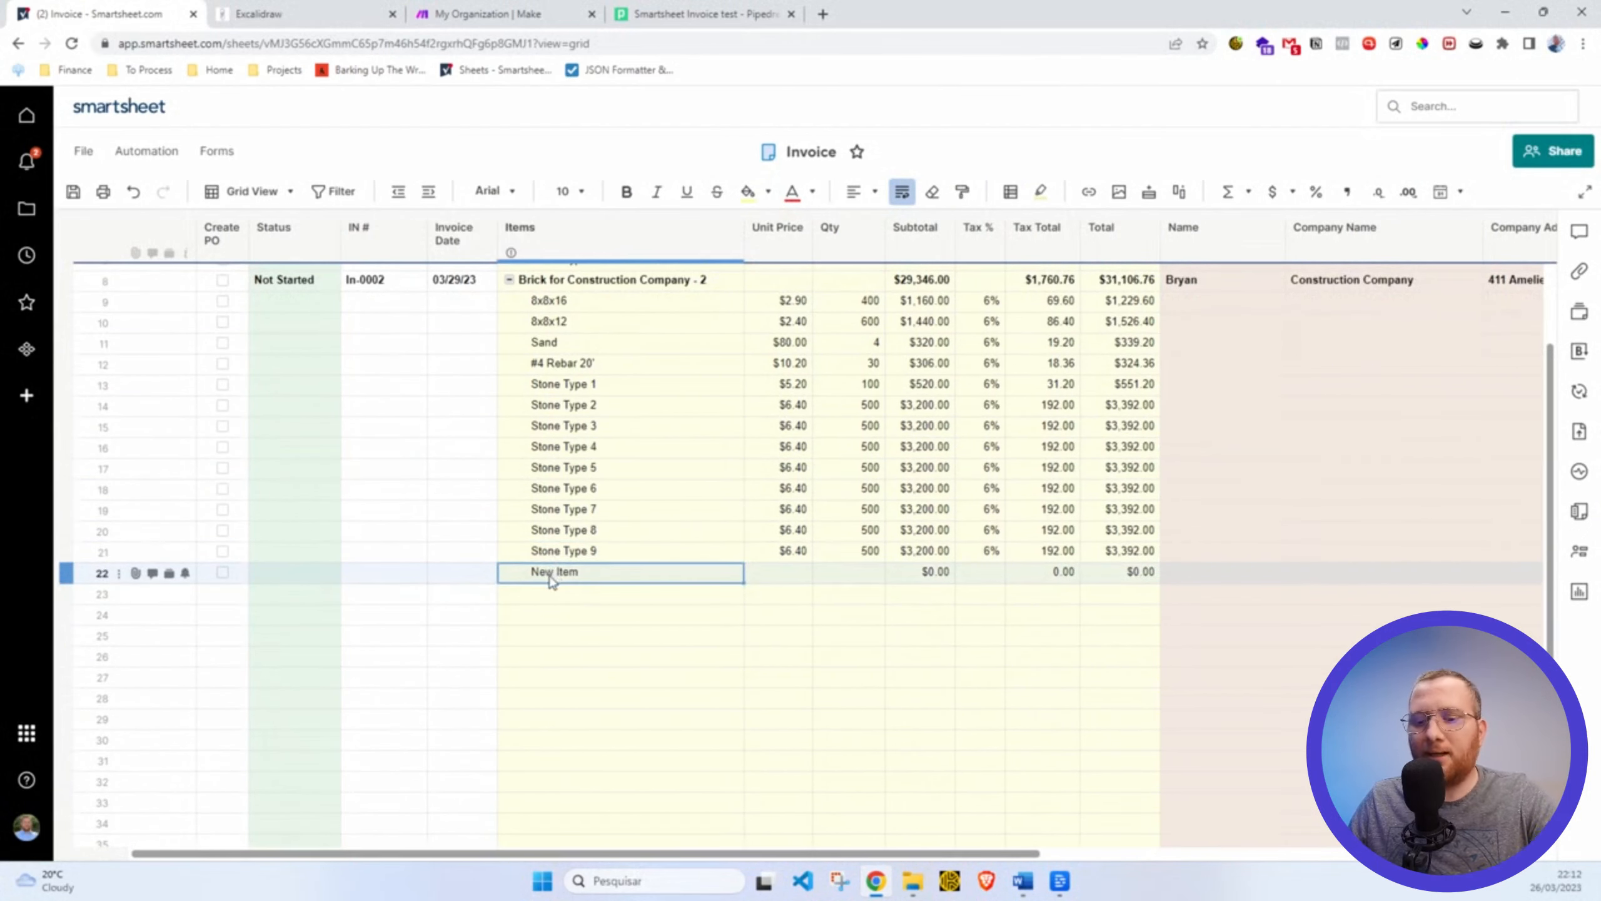
Clear the New Item text from row 22 and return to the second invoice's first item.
{"action": "key", "text": "Delete"}
{"action": "left_click", "coordinate": [549, 550]}
{"action": "scroll", "coordinate": [562, 543], "scroll_direction": "up", "scroll_amount": 3}
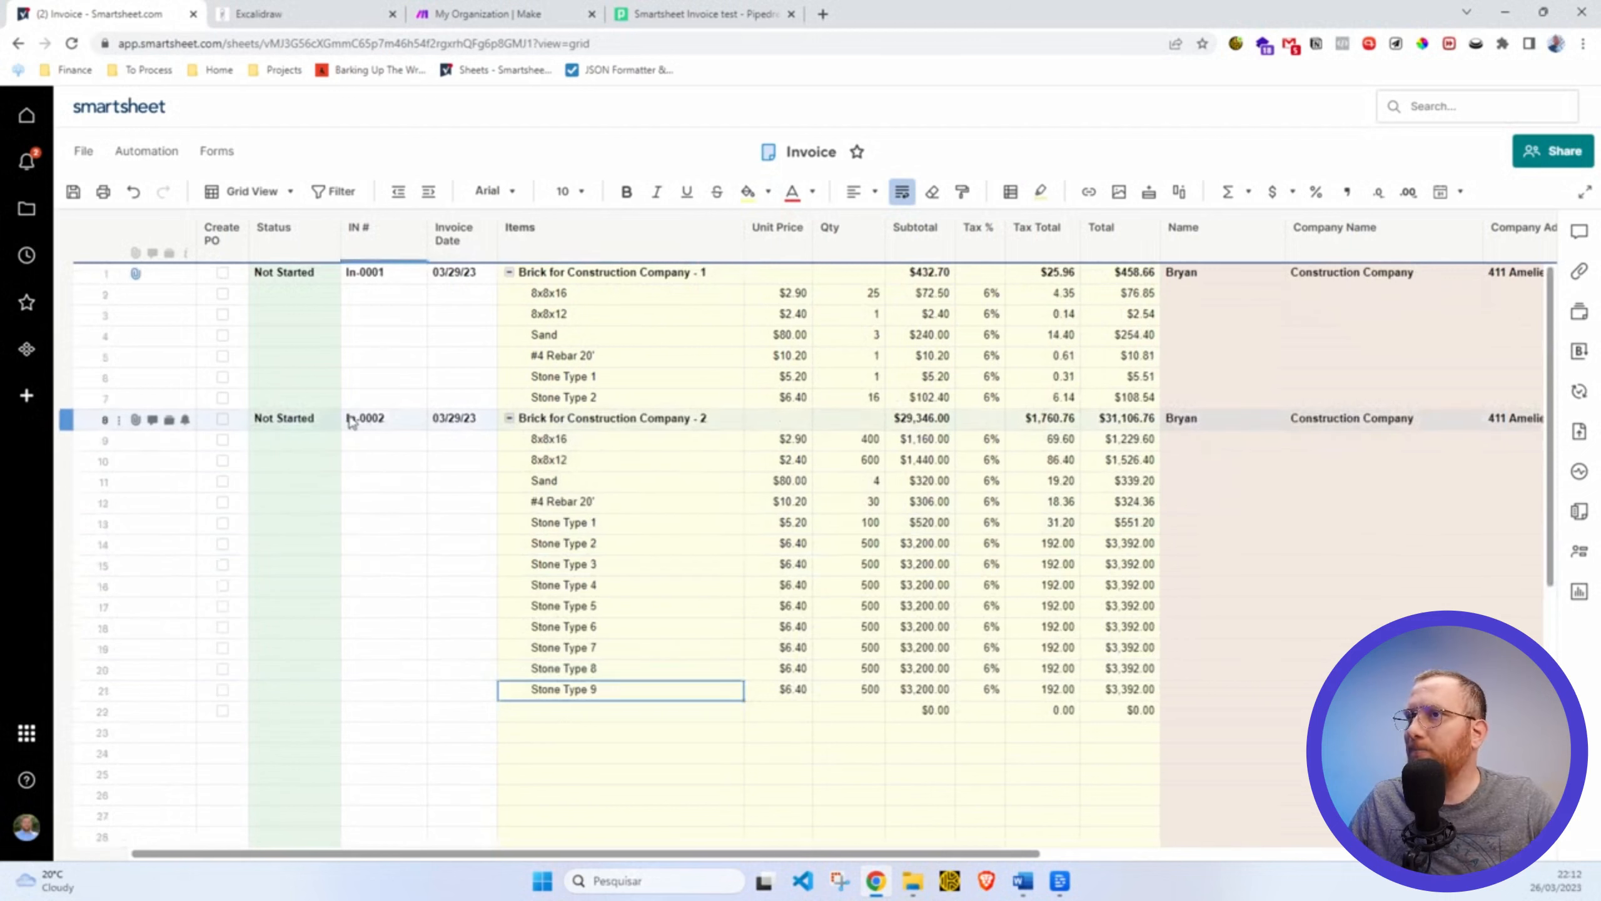
{"action": "left_click", "coordinate": [557, 440]}
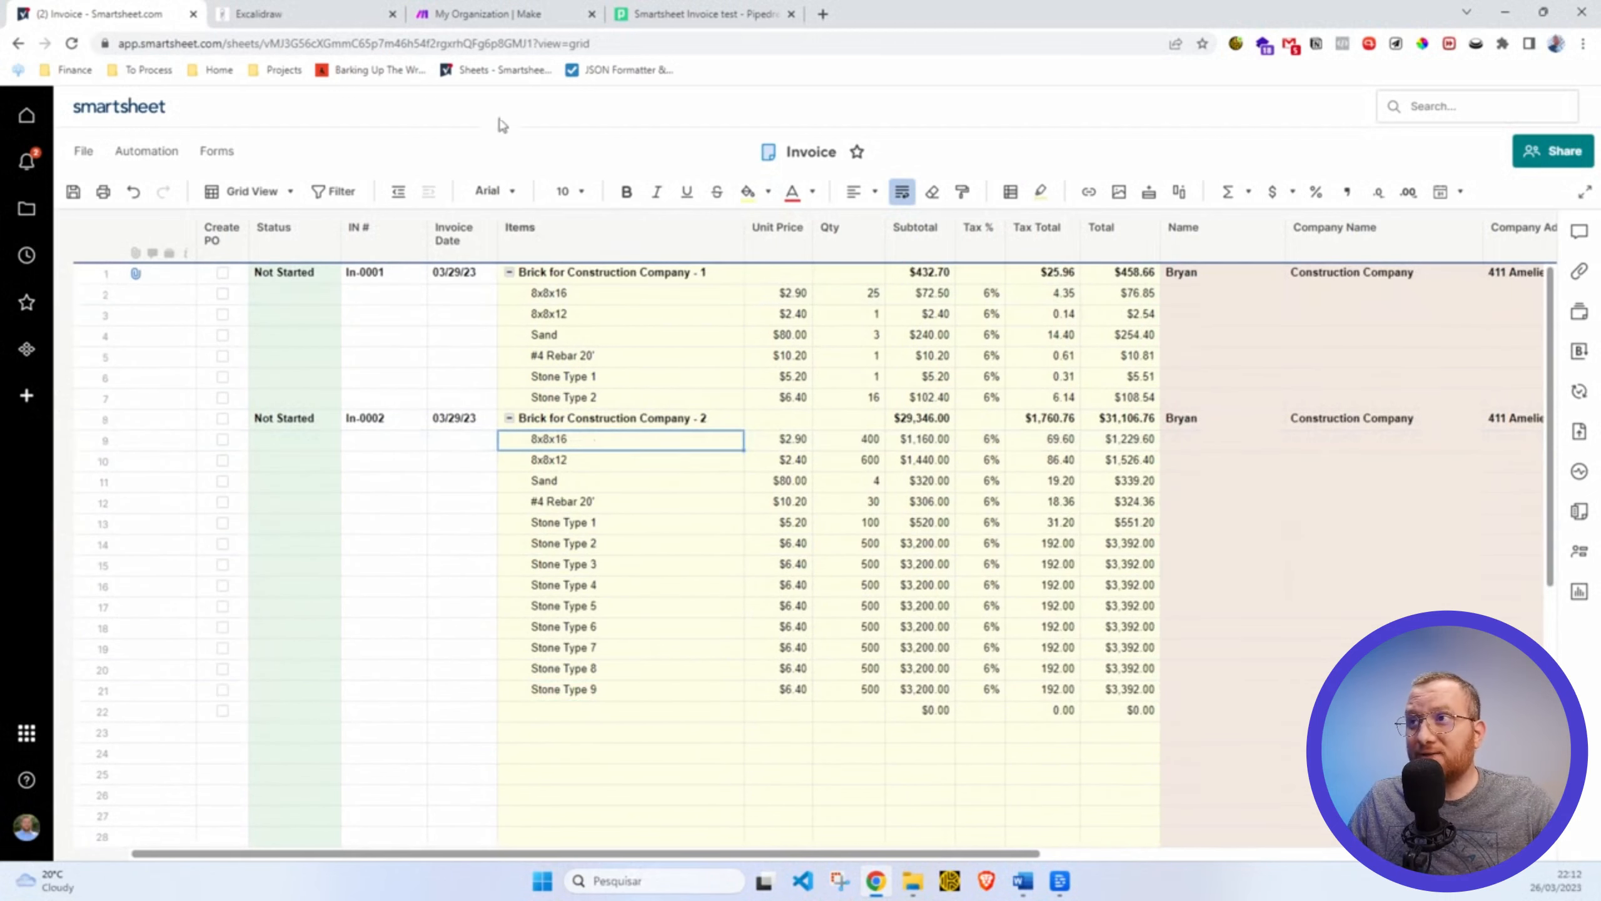
Switch to the Make organization dashboard and examine the active scenarios and operations usage.
{"action": "left_click", "coordinate": [509, 20]}
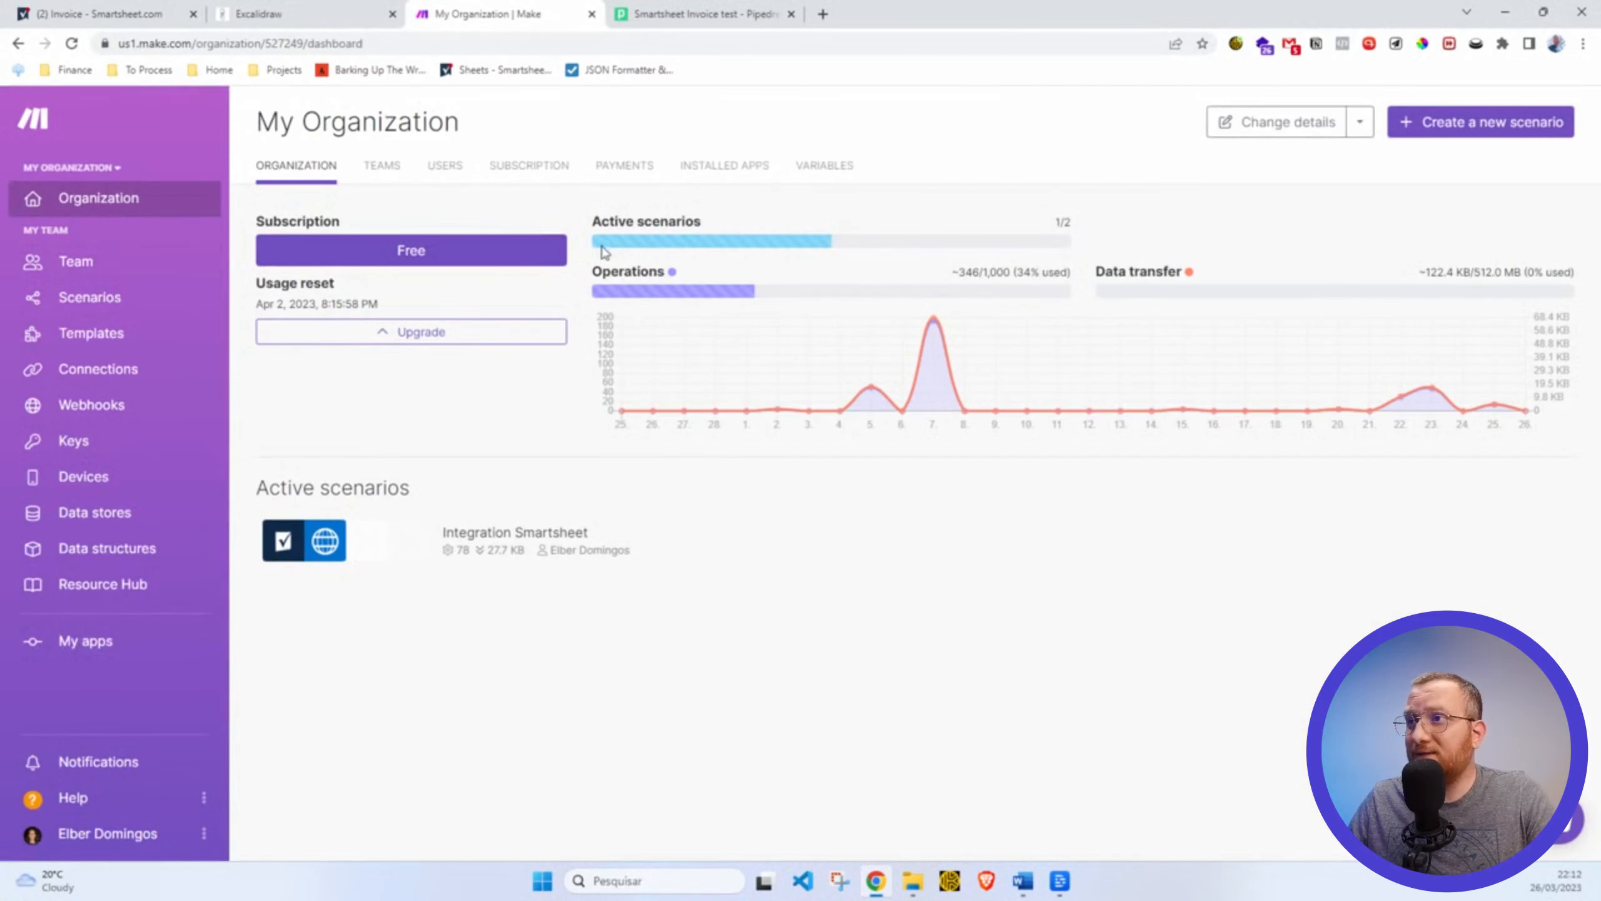
{"action": "scroll", "coordinate": [602, 221], "scroll_direction": "up", "scroll_amount": 5}
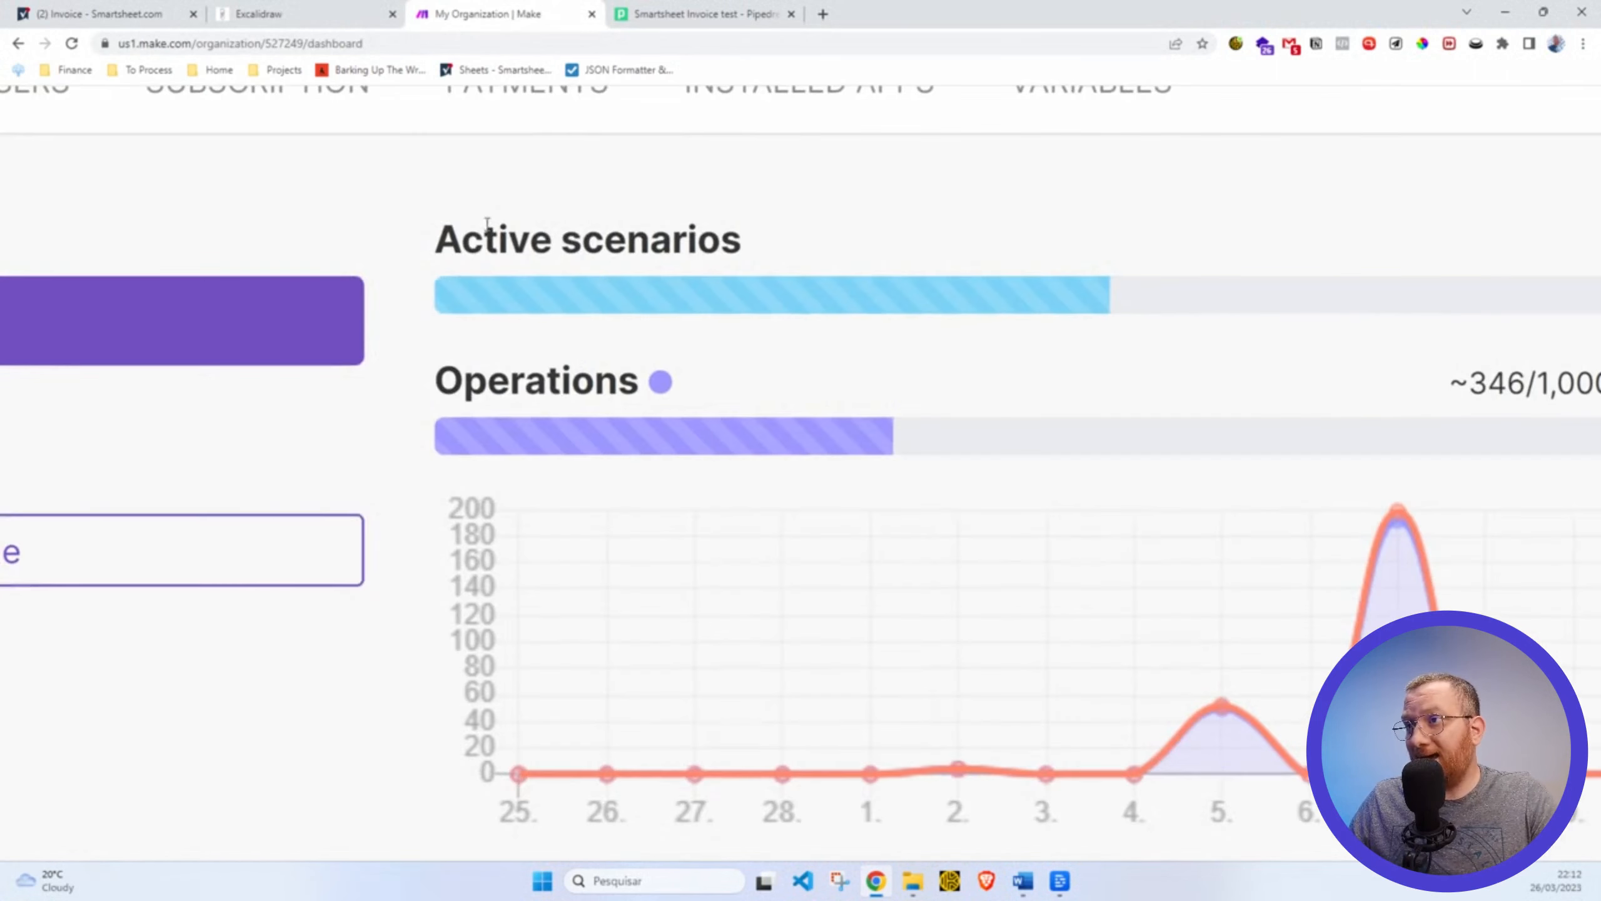
{"action": "left_click_drag", "start_coordinate": [457, 236], "coordinate": [702, 239]}
{"action": "scroll", "coordinate": [824, 242], "scroll_direction": "down", "scroll_amount": 5}
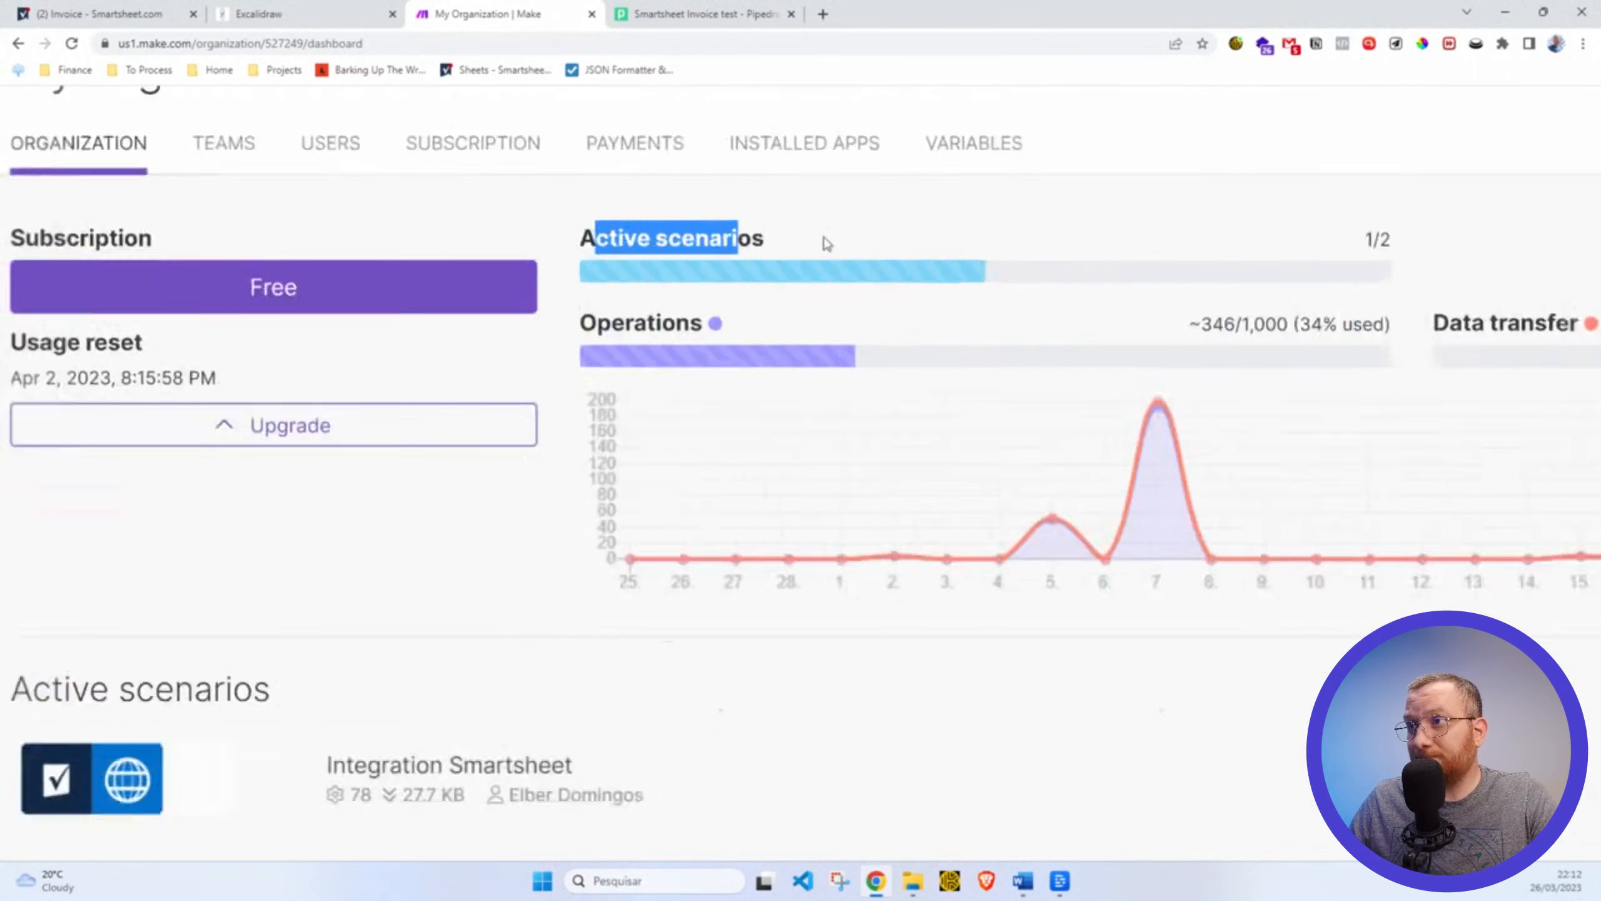
Open the active Integration Smartsheet scenario and review the Invoice test webhook in its Smartsheet trigger module.
{"action": "left_click", "coordinate": [820, 213]}
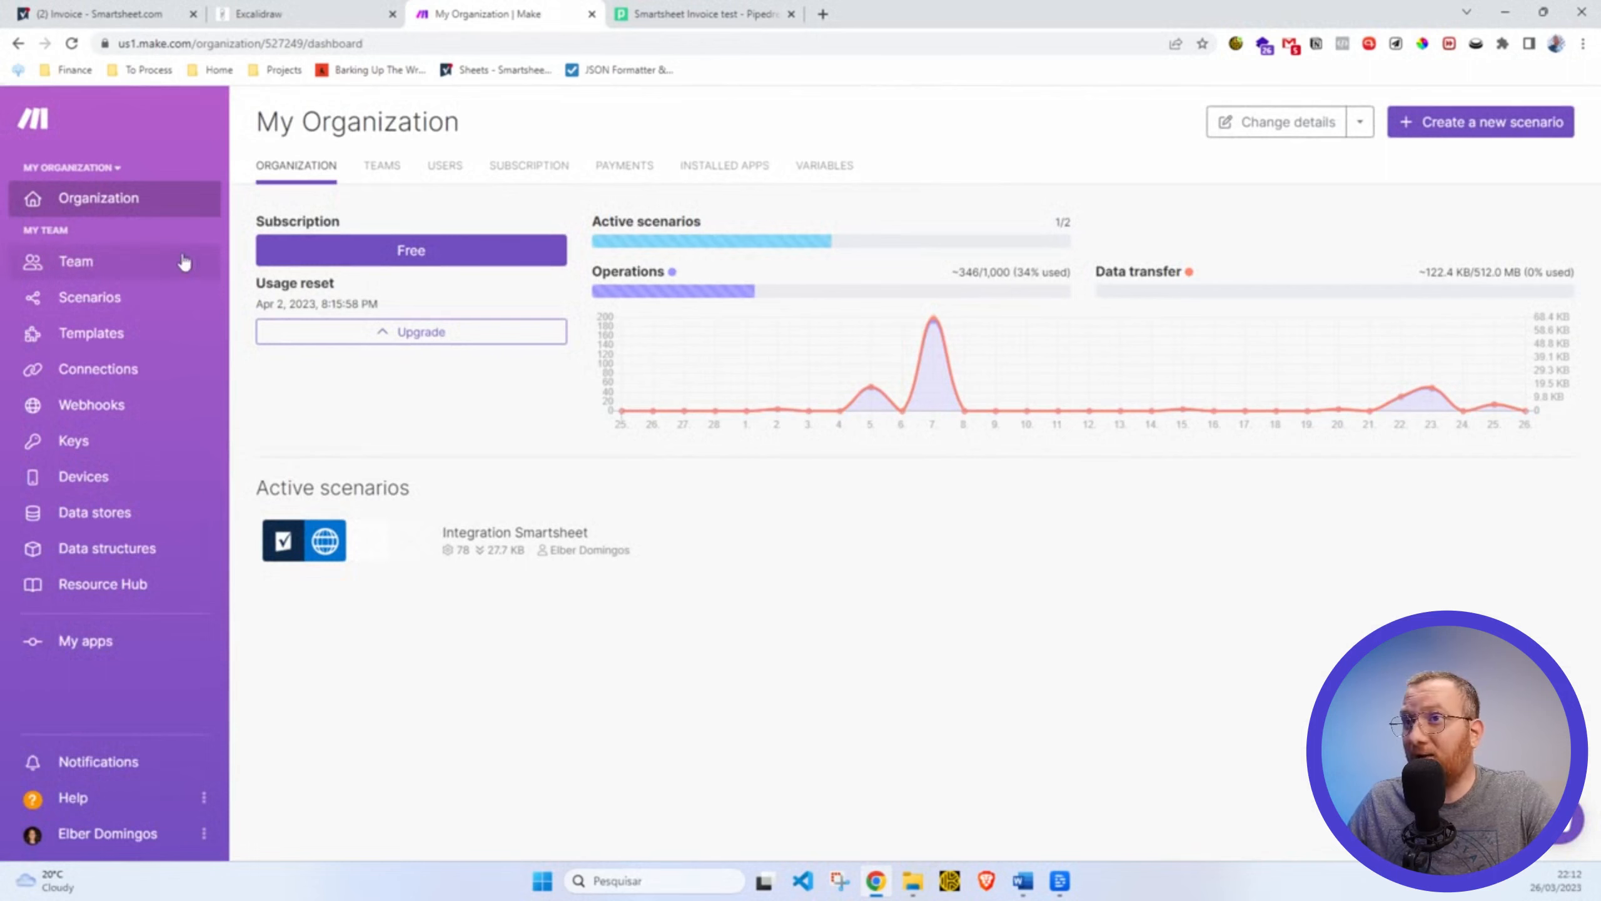
{"action": "left_click", "coordinate": [112, 301]}
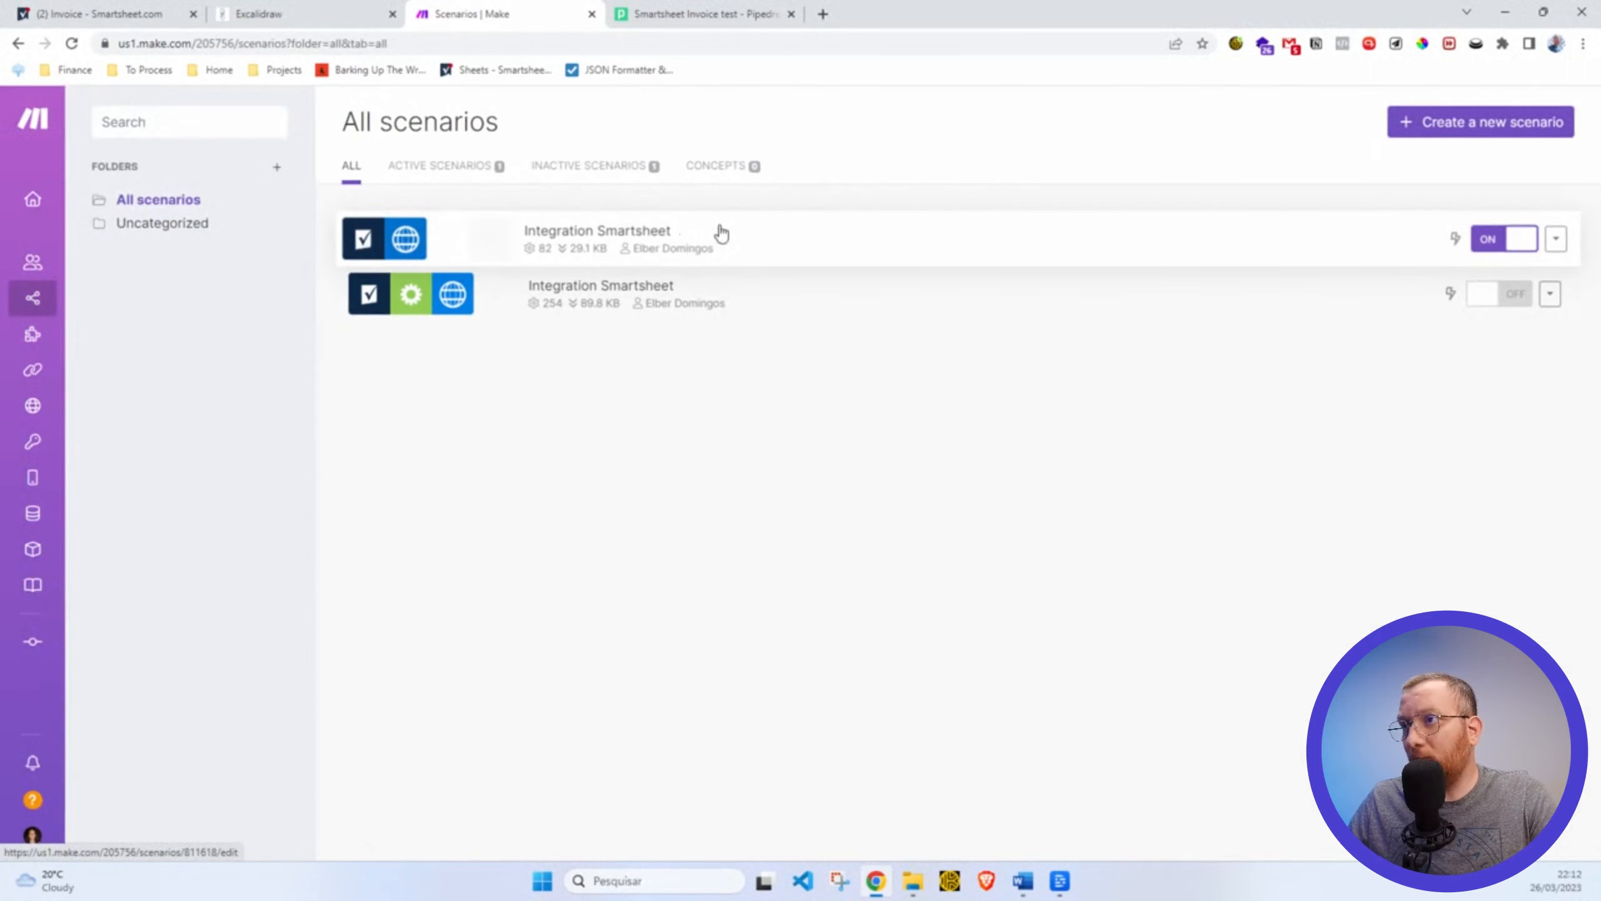
{"action": "left_click", "coordinate": [762, 243]}
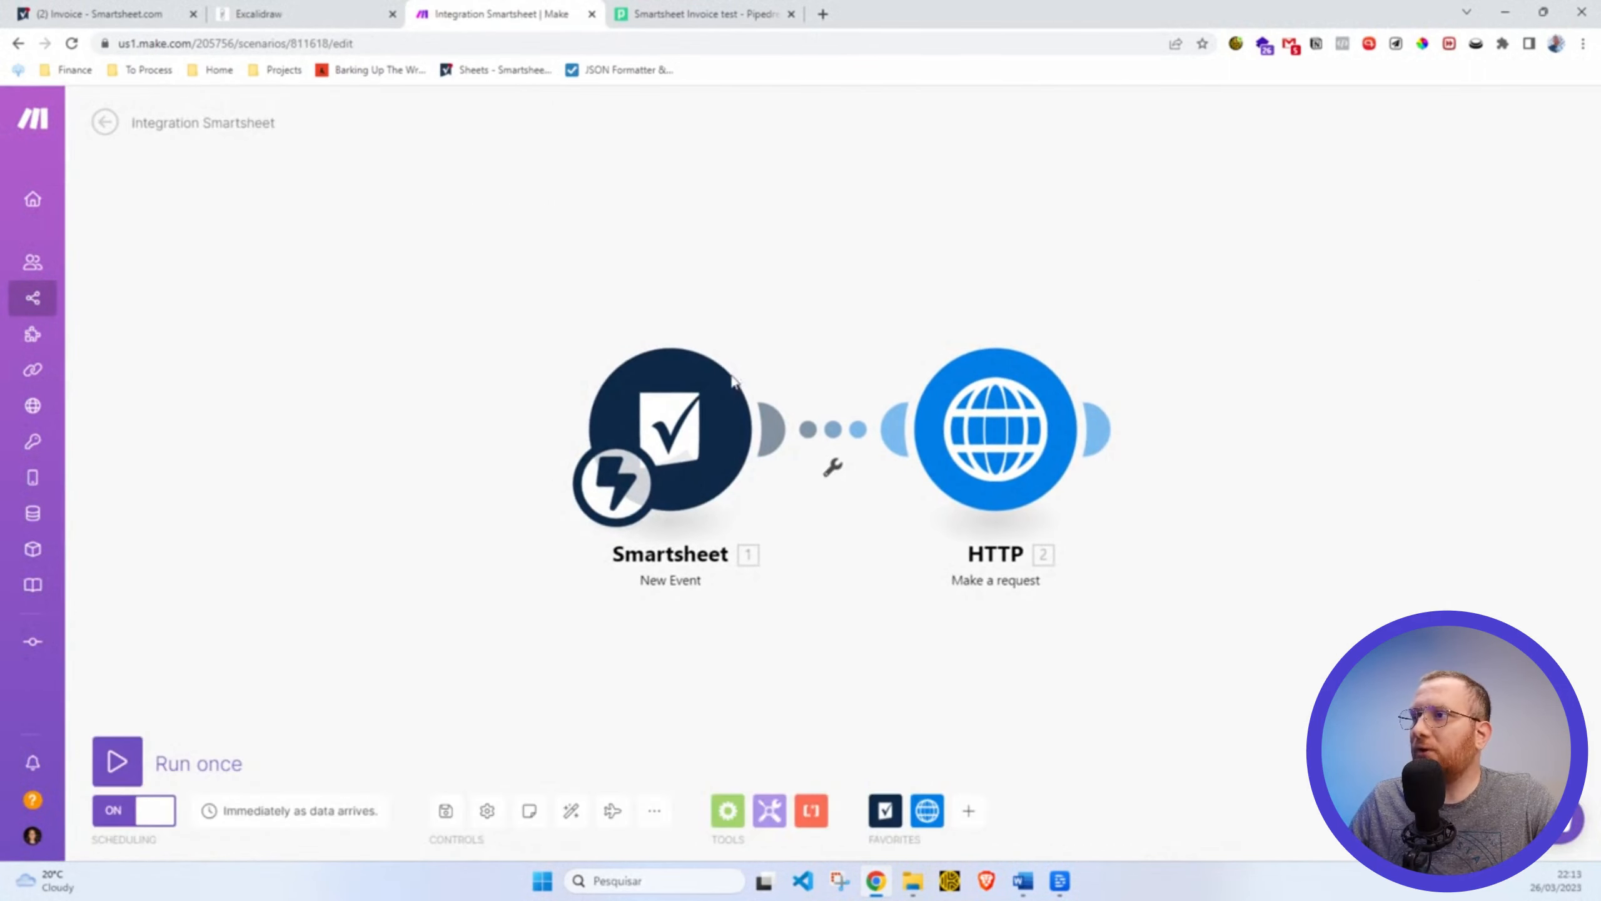
{"action": "left_click", "coordinate": [706, 423]}
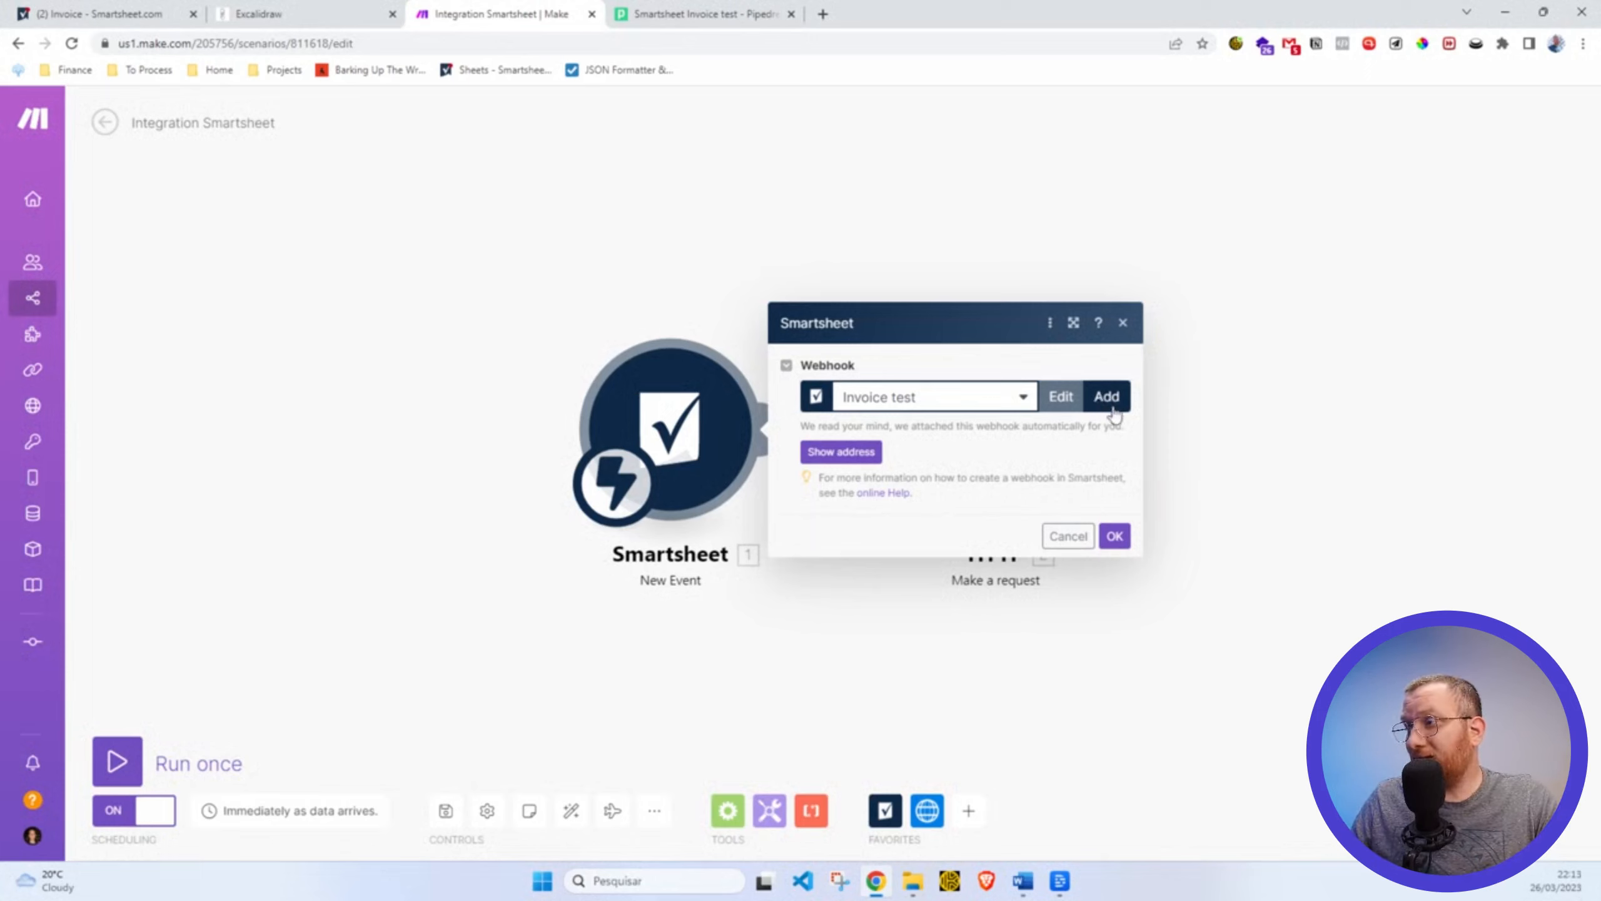
{"action": "left_click", "coordinate": [1113, 535]}
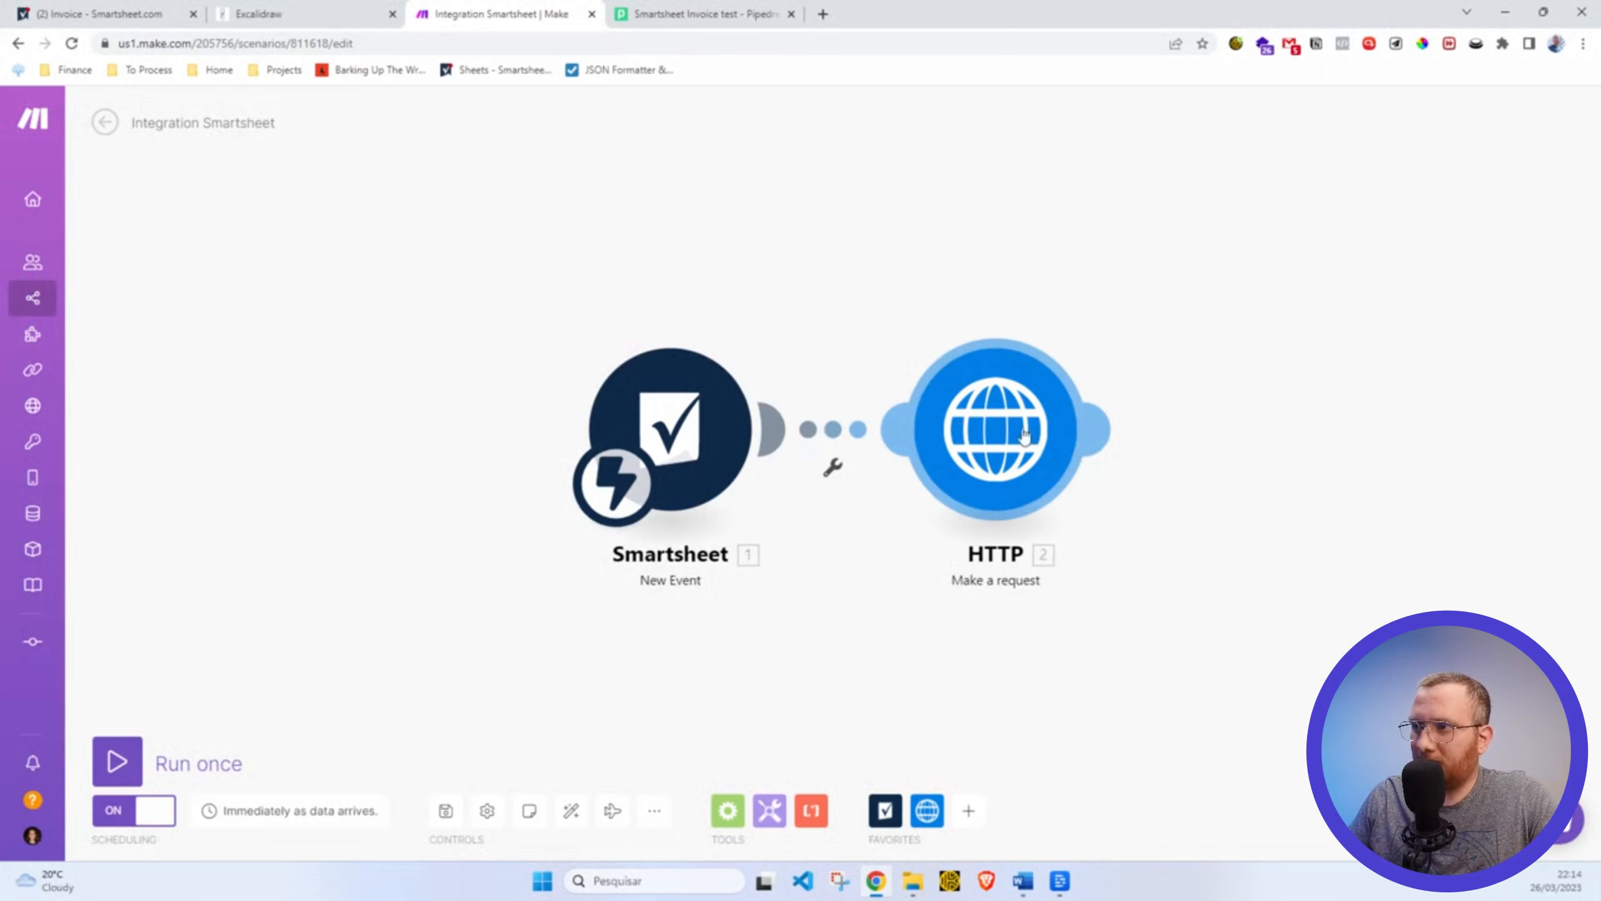
{"action": "left_click", "coordinate": [1109, 431]}
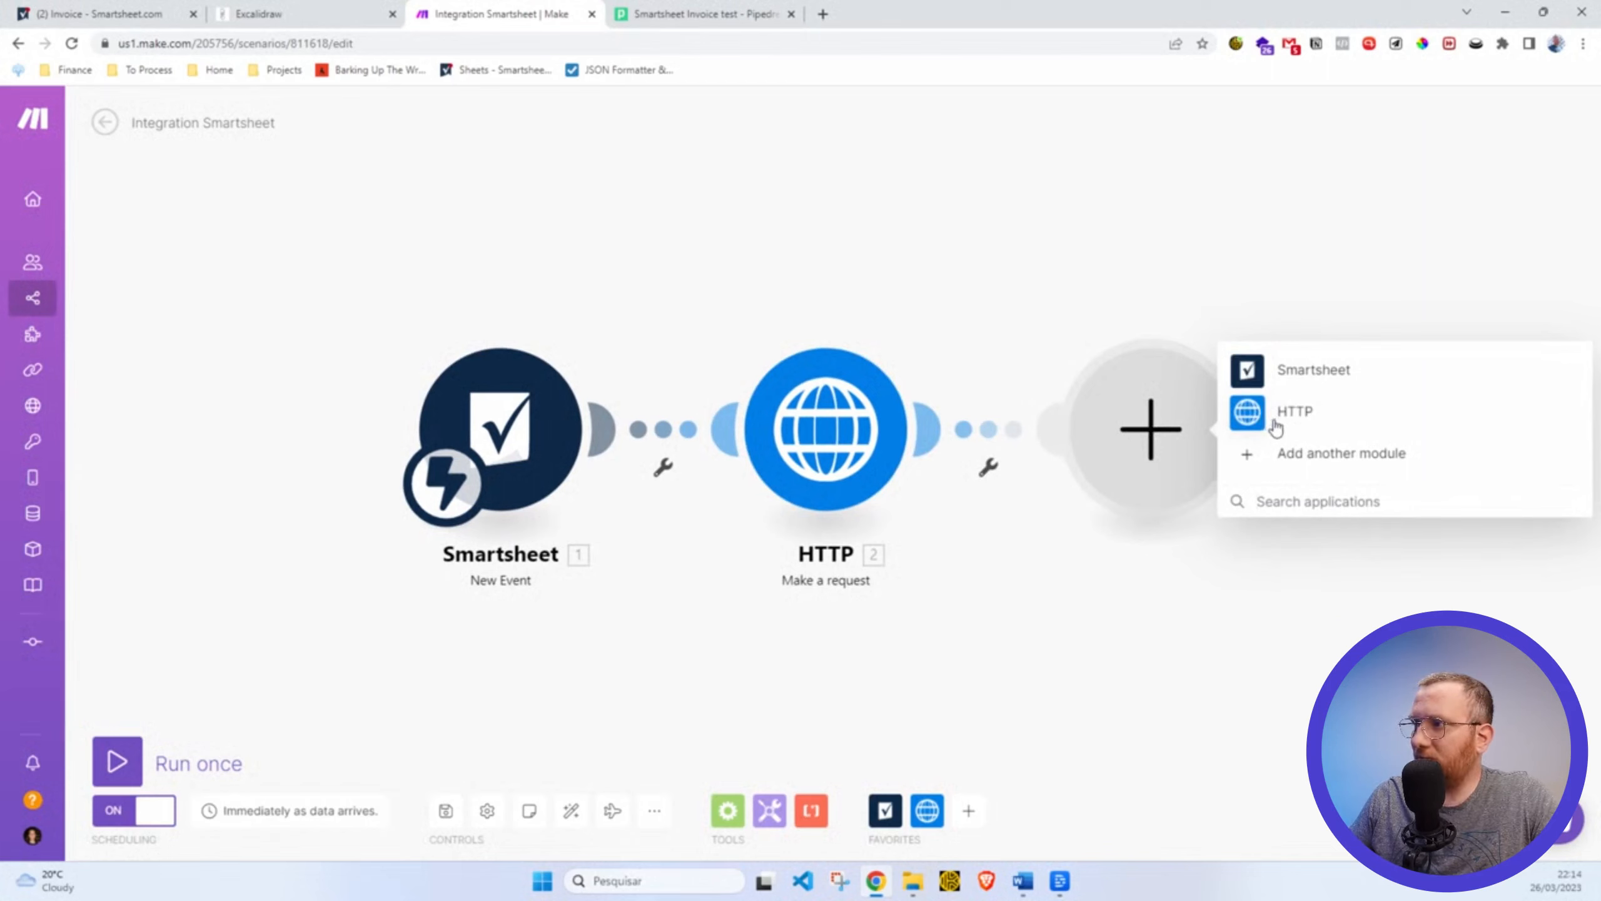
{"action": "left_click", "coordinate": [1267, 421]}
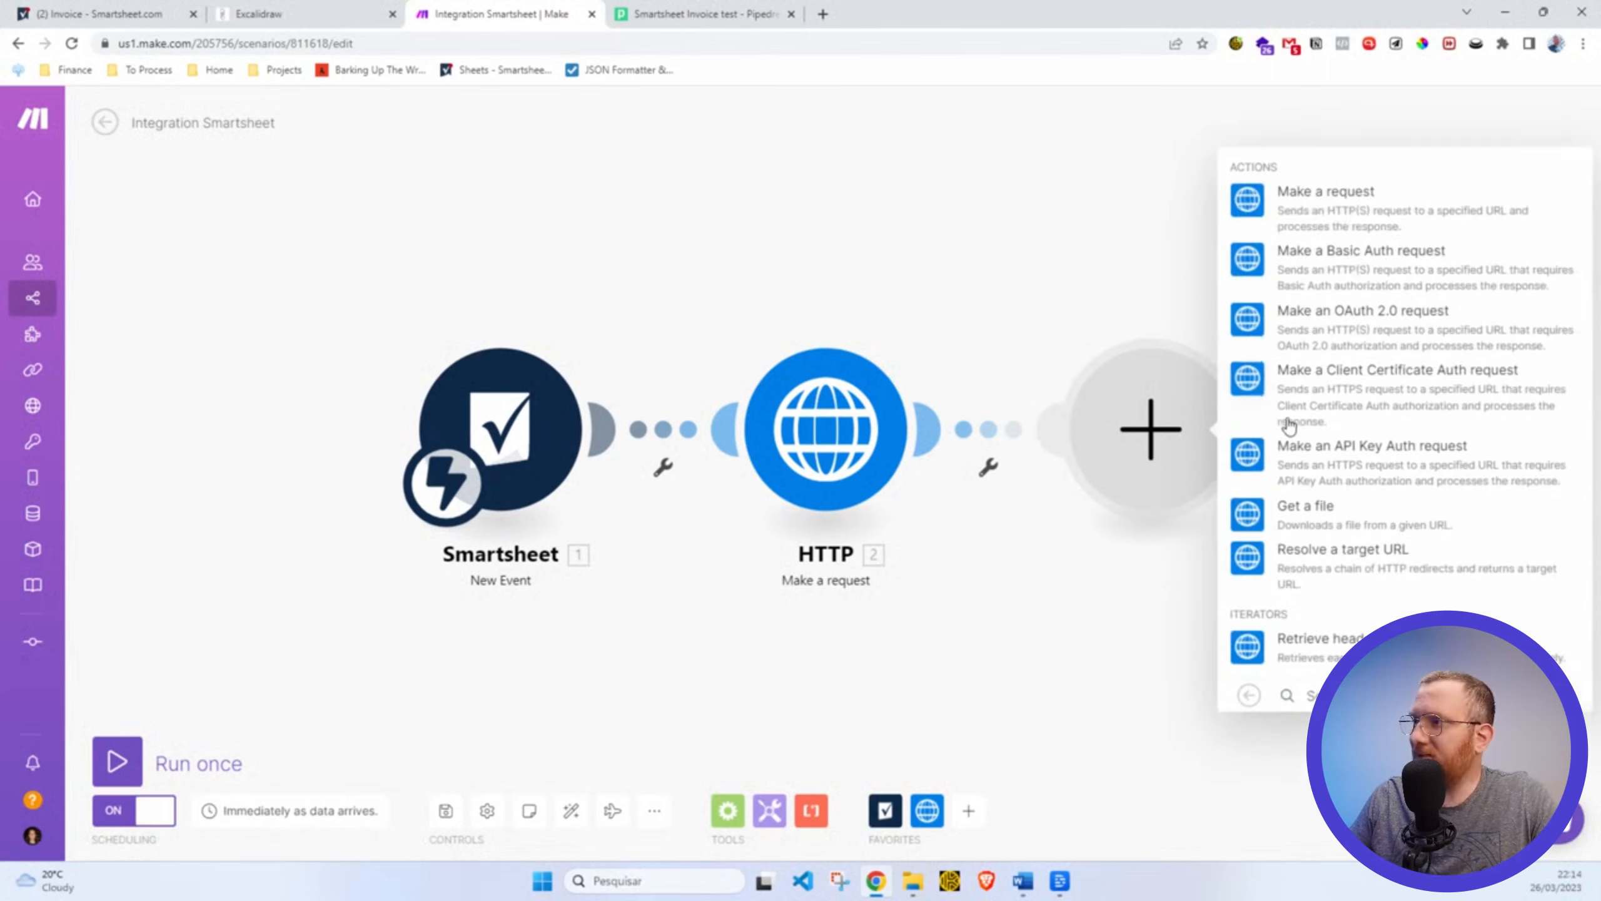
{"action": "left_click", "coordinate": [1110, 214]}
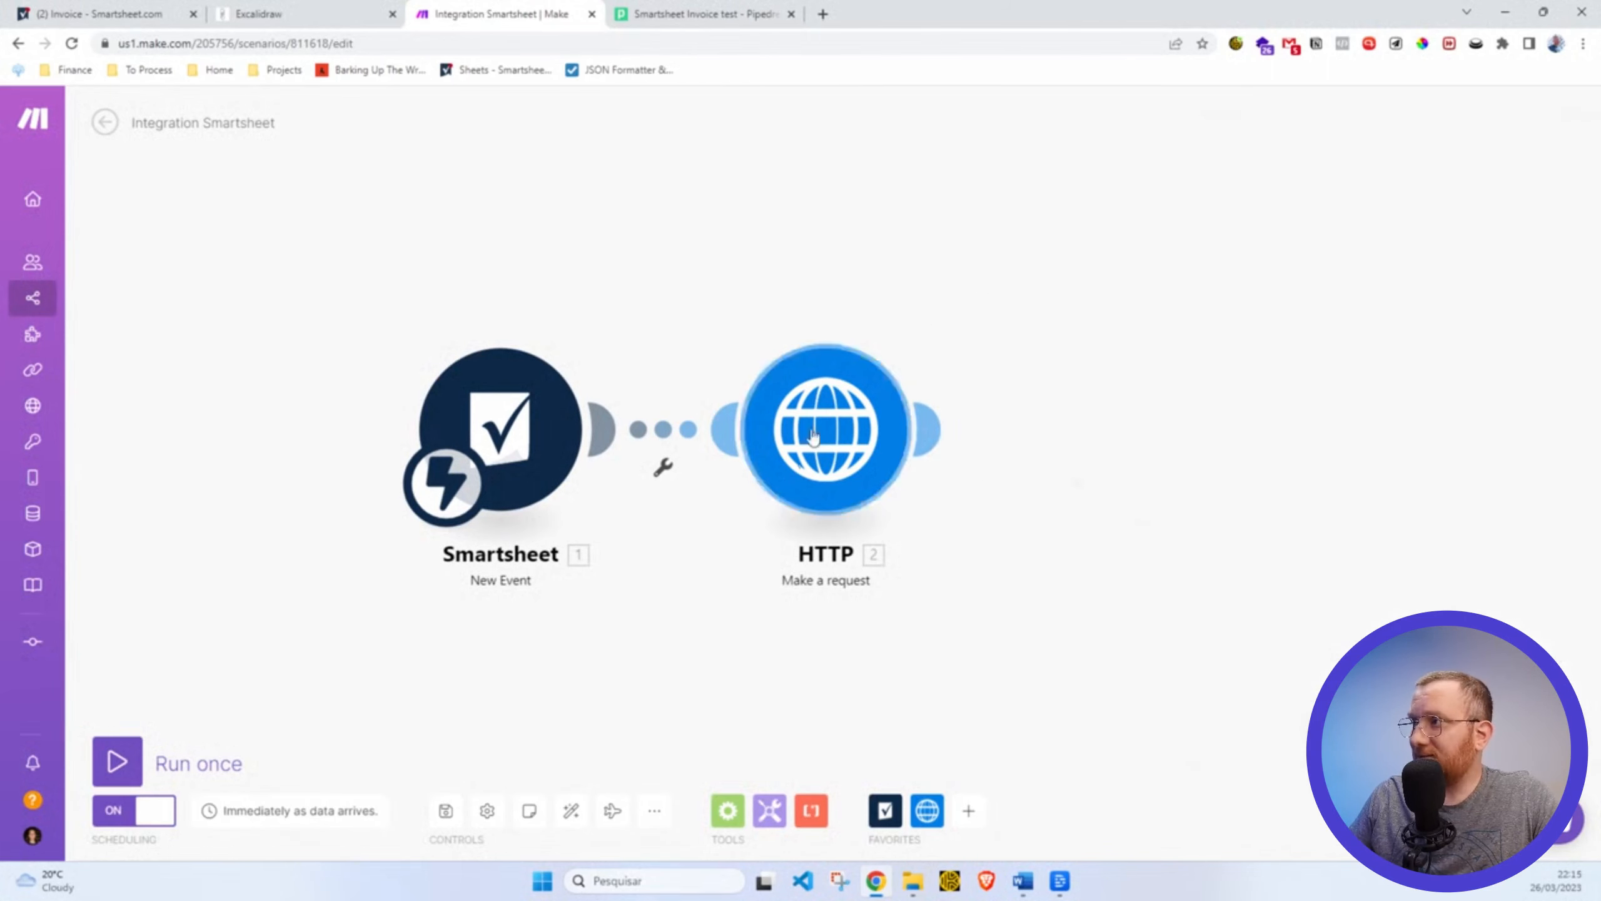
Review the HTTP module's JSON request content with the sheetID and rowID mappings, keeping its settings.
{"action": "left_click", "coordinate": [822, 447]}
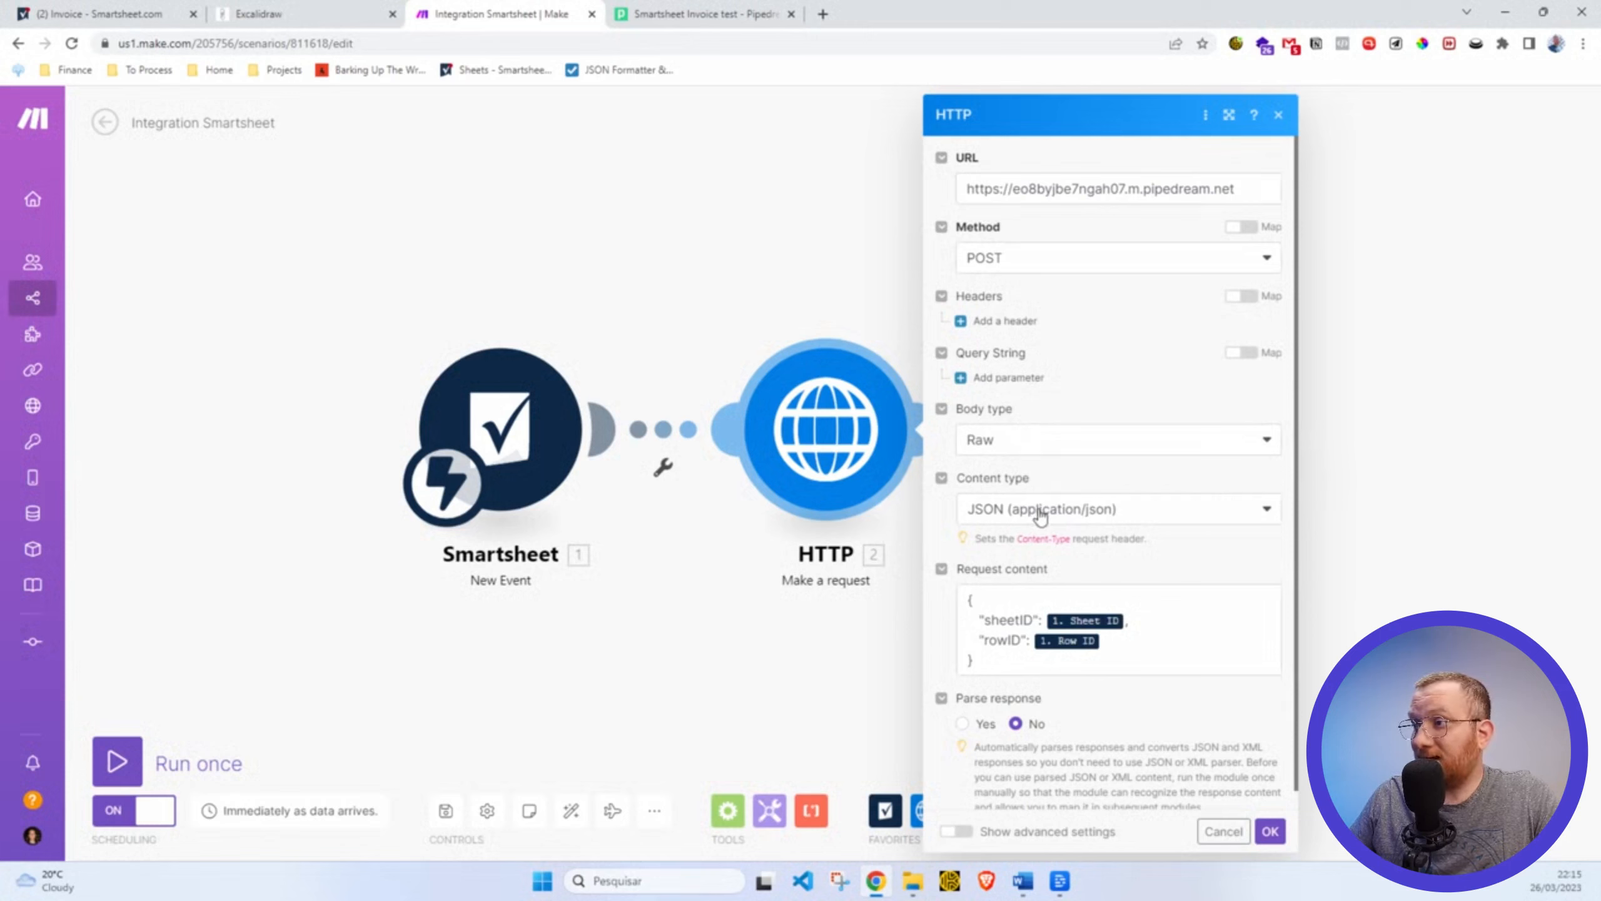
{"action": "left_click_drag", "start_coordinate": [999, 663], "coordinate": [935, 592]}
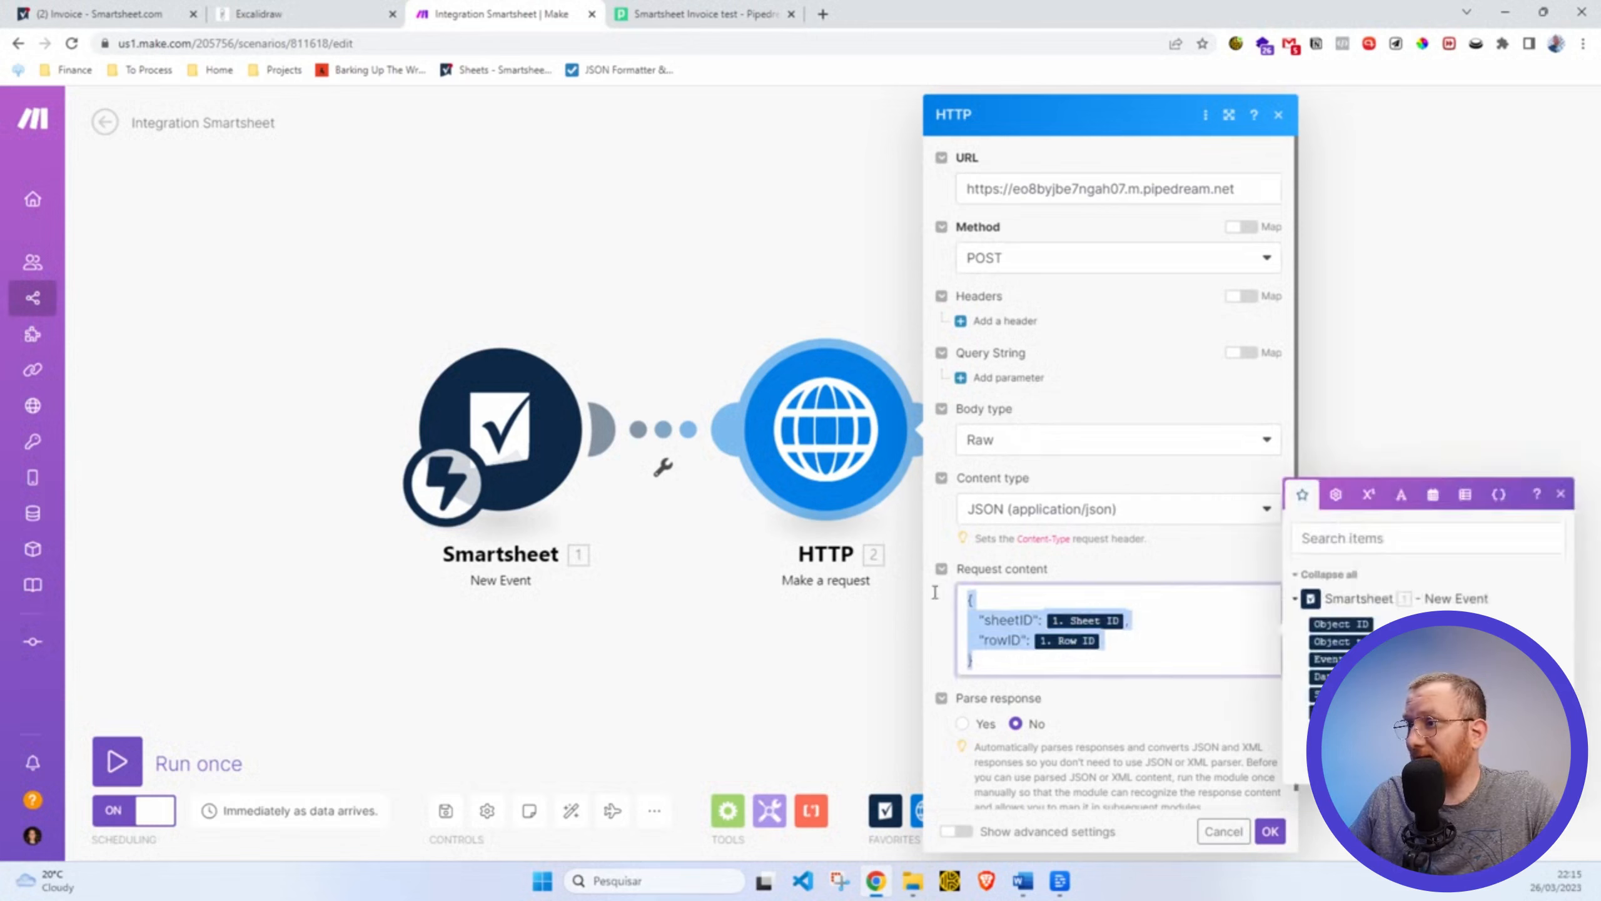
{"action": "left_click", "coordinate": [1175, 661]}
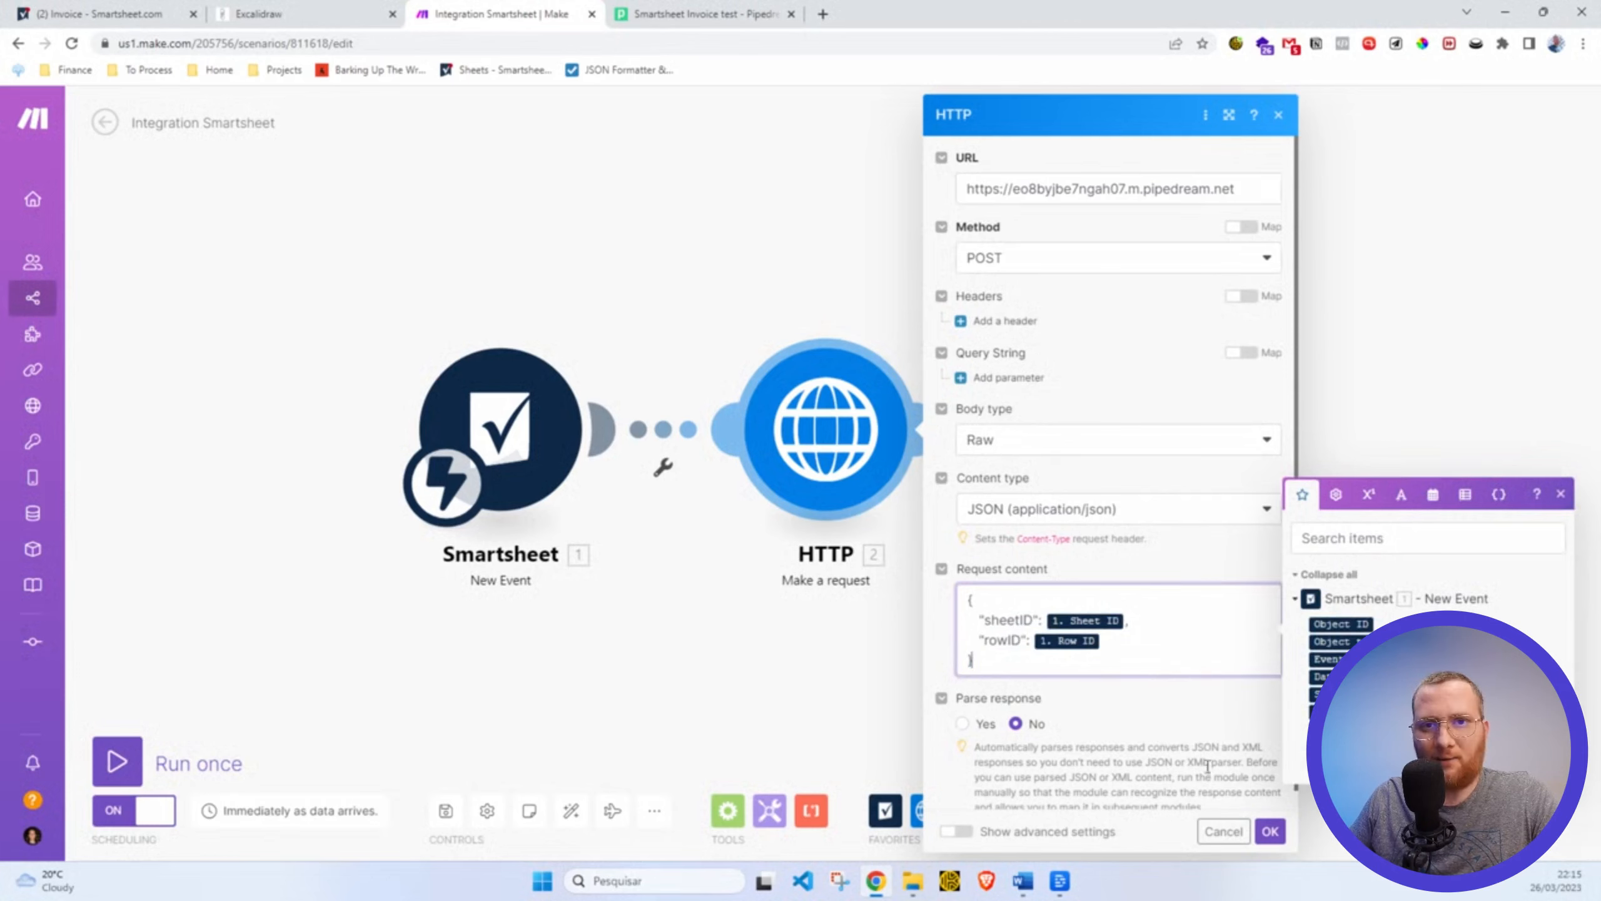
{"action": "left_click", "coordinate": [1270, 831]}
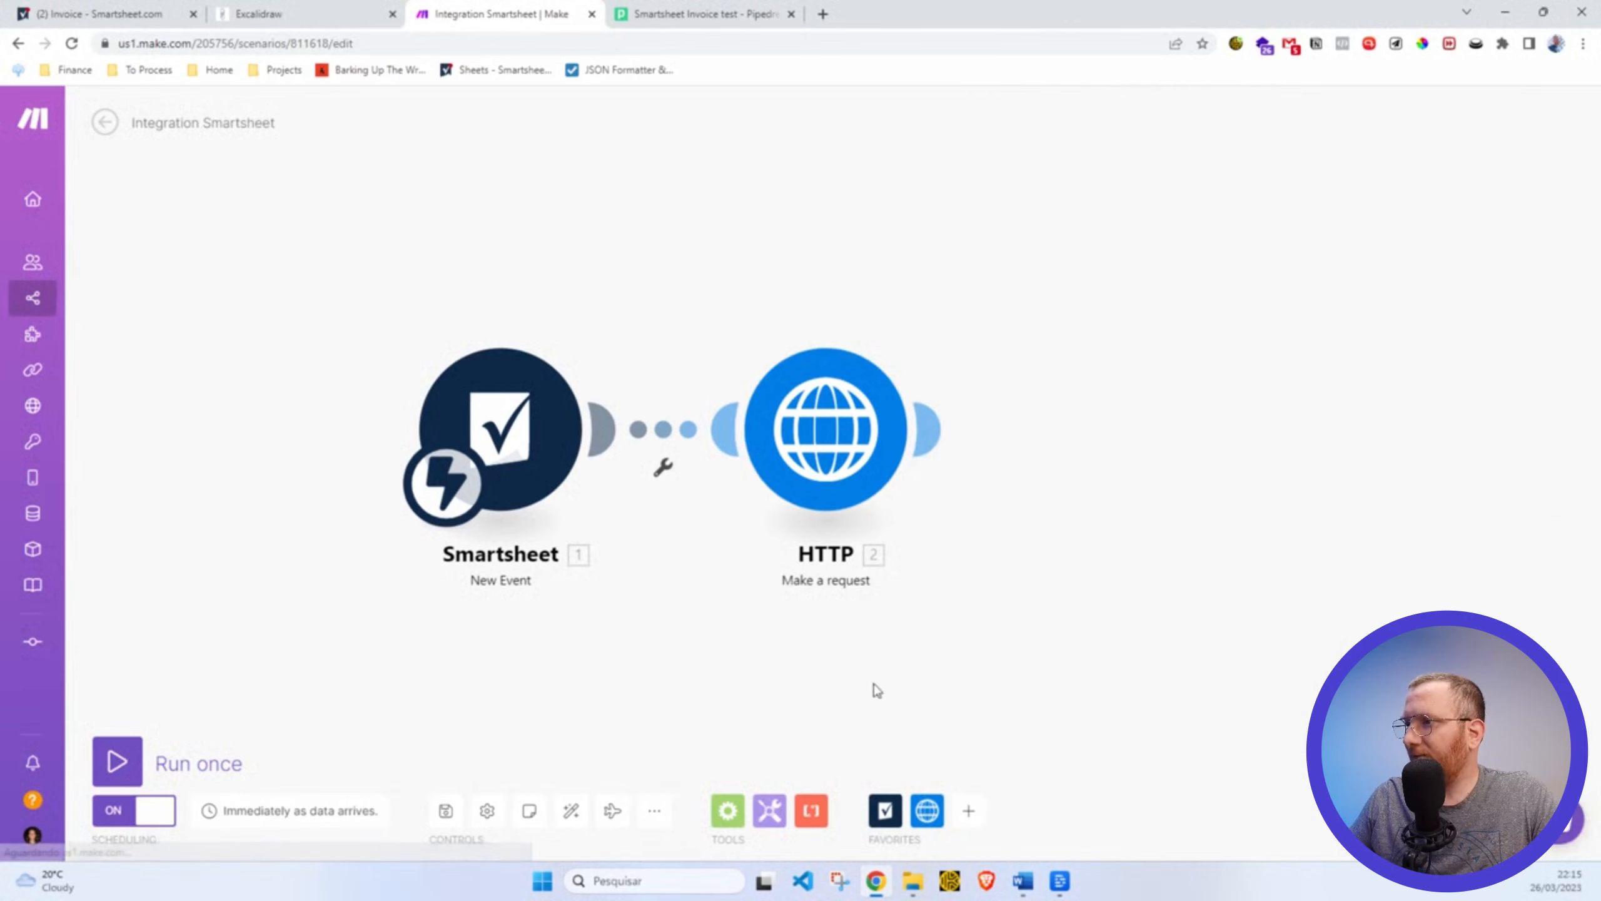
Reopen the HTTP module and examine the Pipedream URL that receives the POST request.
{"action": "left_click", "coordinate": [970, 440]}
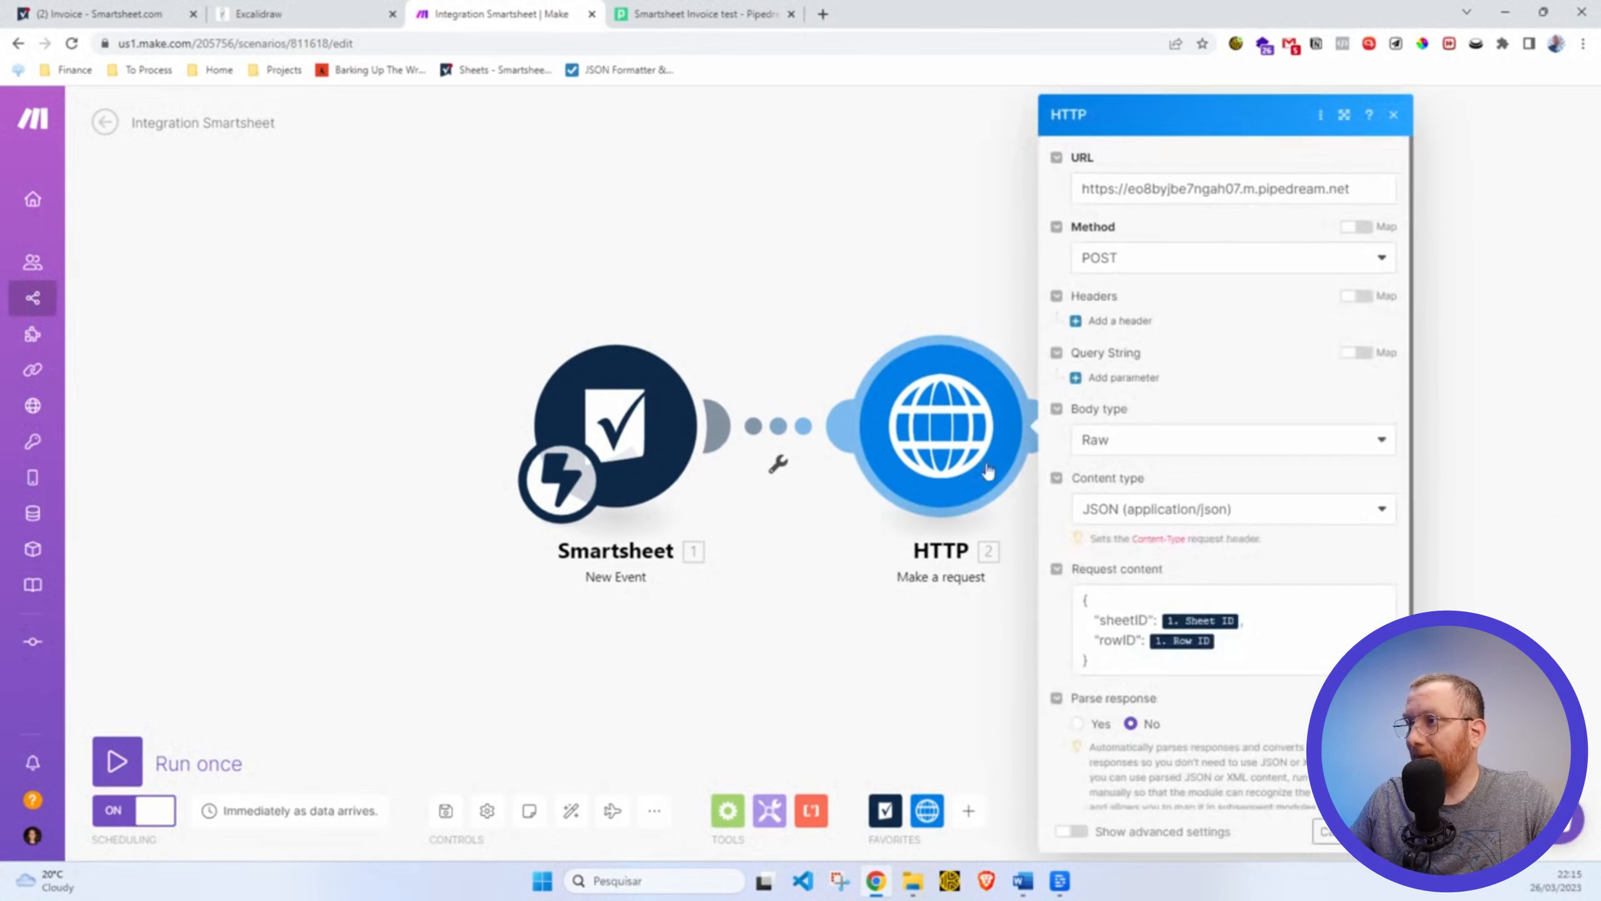
{"action": "left_click_drag", "start_coordinate": [1095, 187], "coordinate": [1297, 185]}
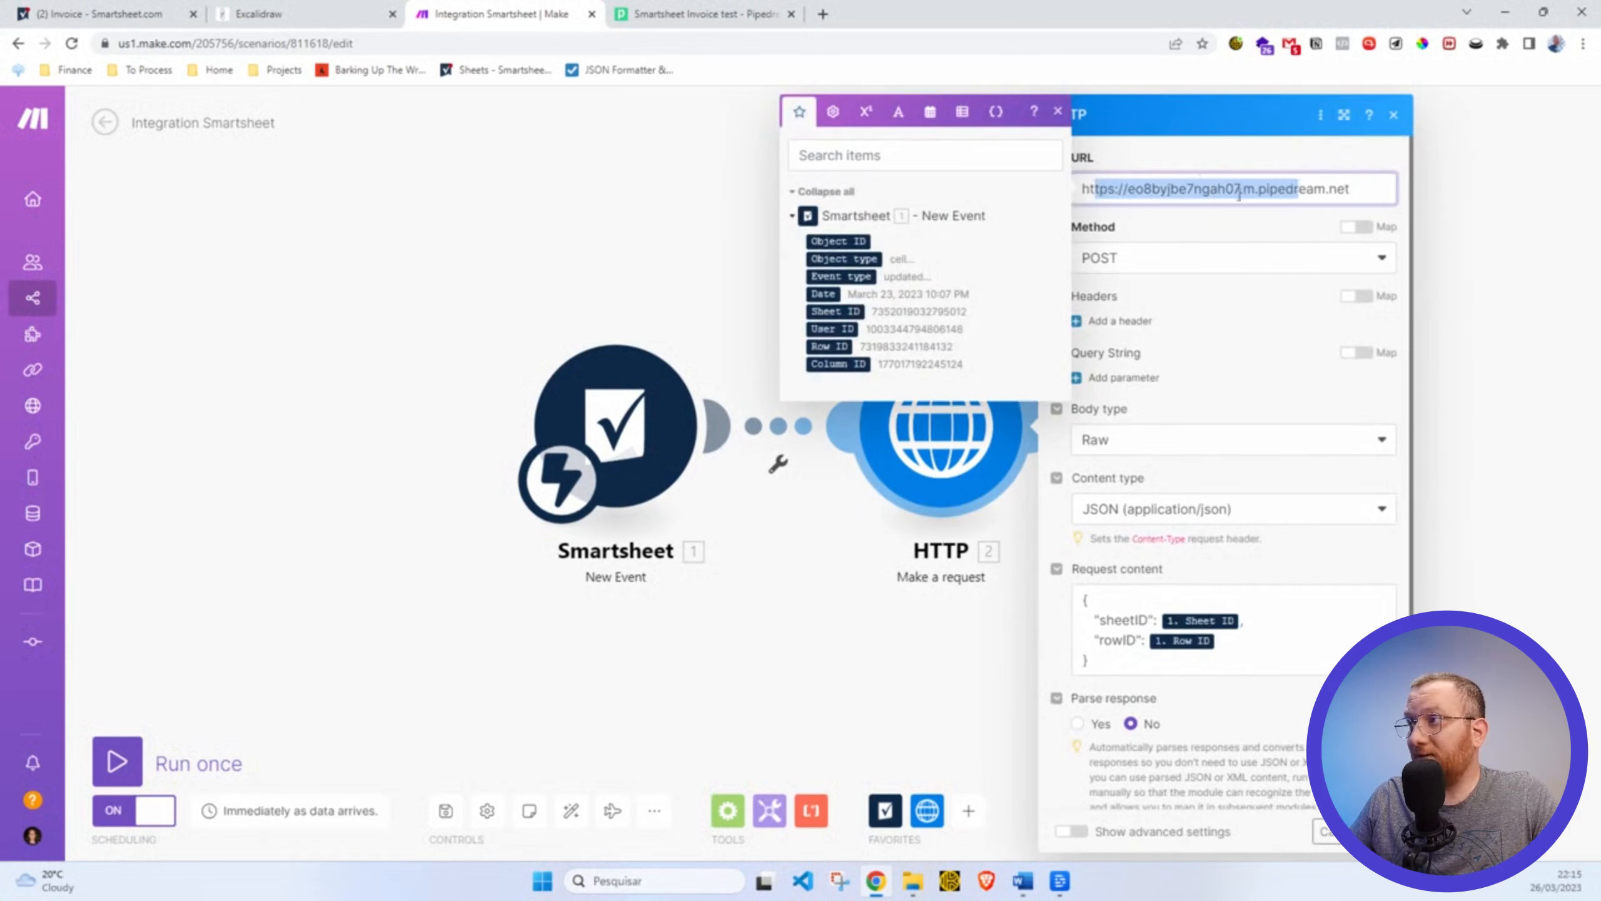
{"action": "left_click", "coordinate": [1176, 167]}
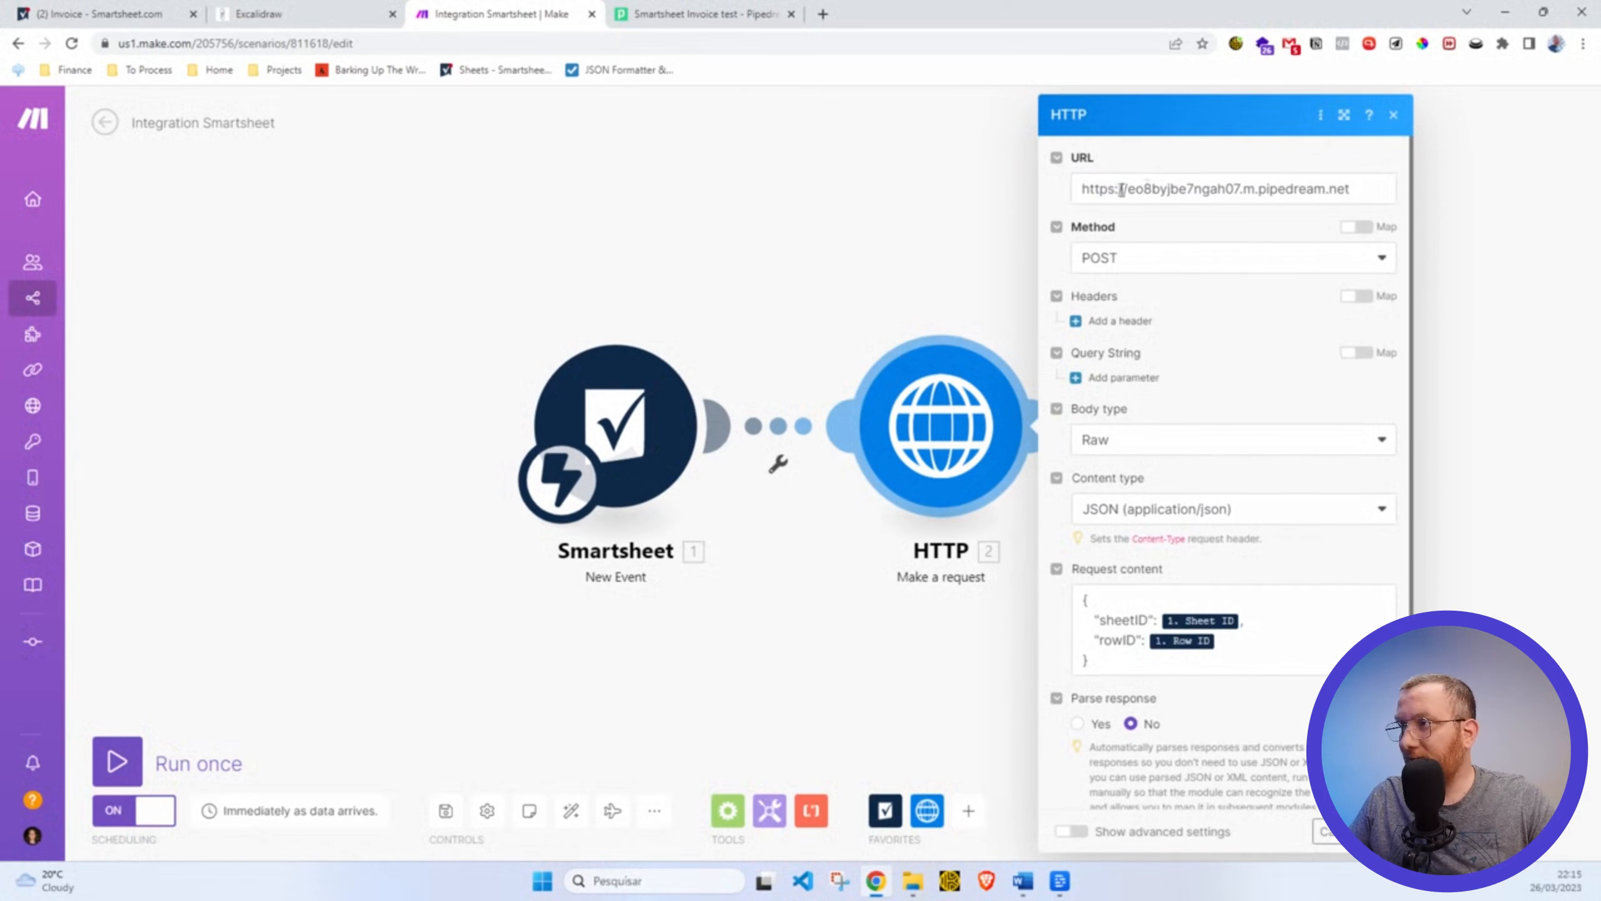
{"action": "left_click_drag", "start_coordinate": [1116, 188], "coordinate": [1303, 185]}
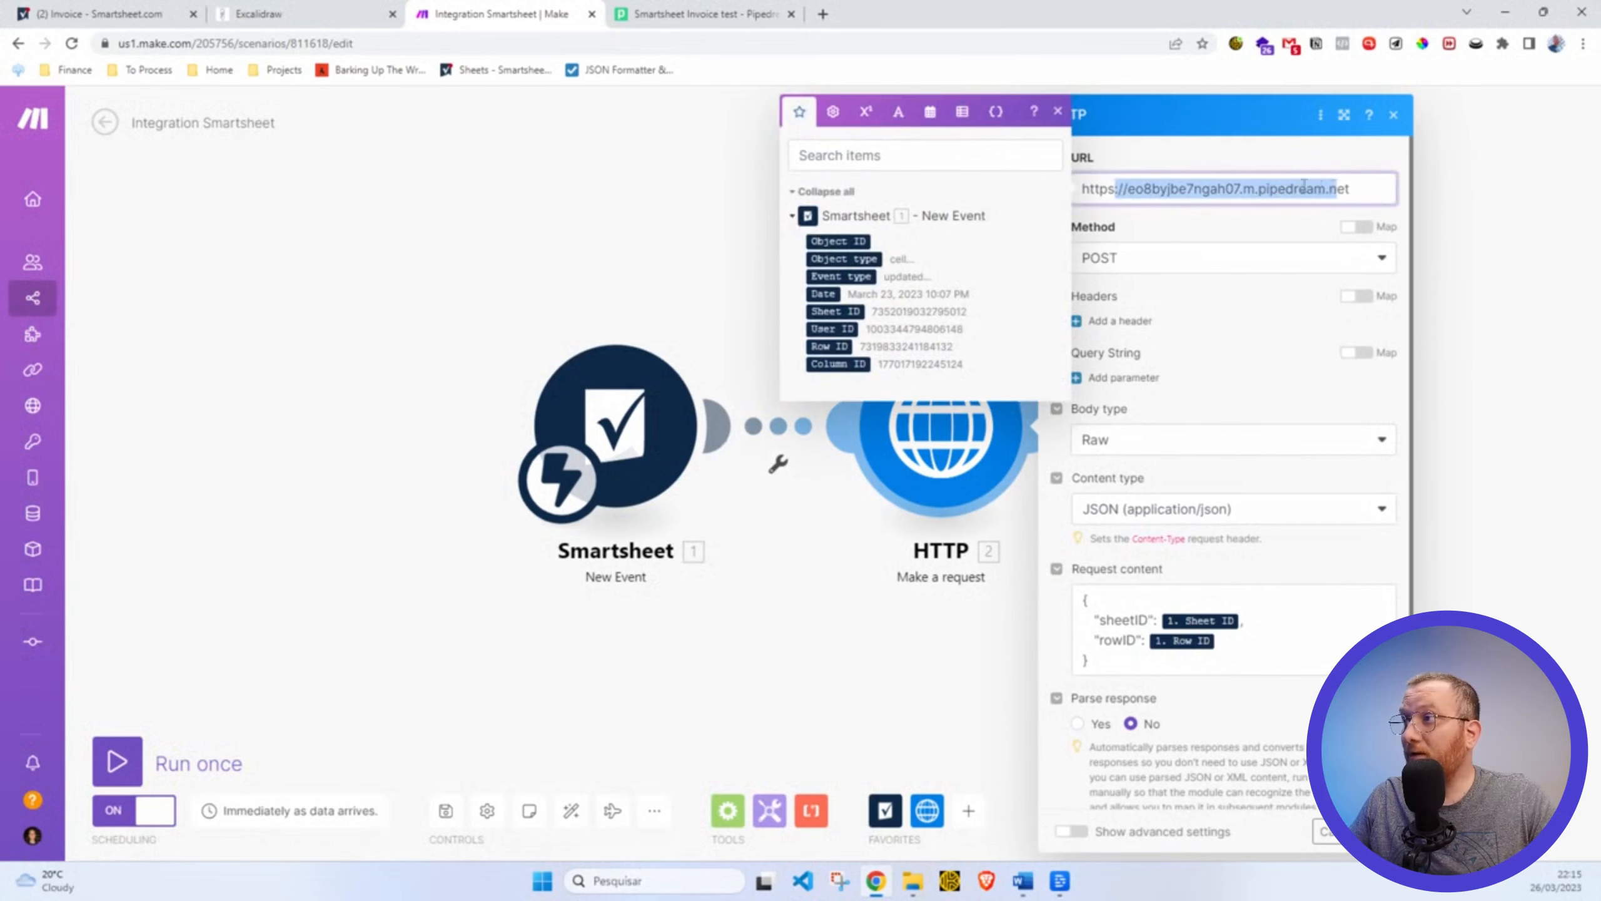
{"action": "left_click", "coordinate": [1203, 154]}
Switch to Pipedream and compare the received HTTP events of Smartsheet Invoice test with the request set up in Make.
{"action": "left_click", "coordinate": [672, 19]}
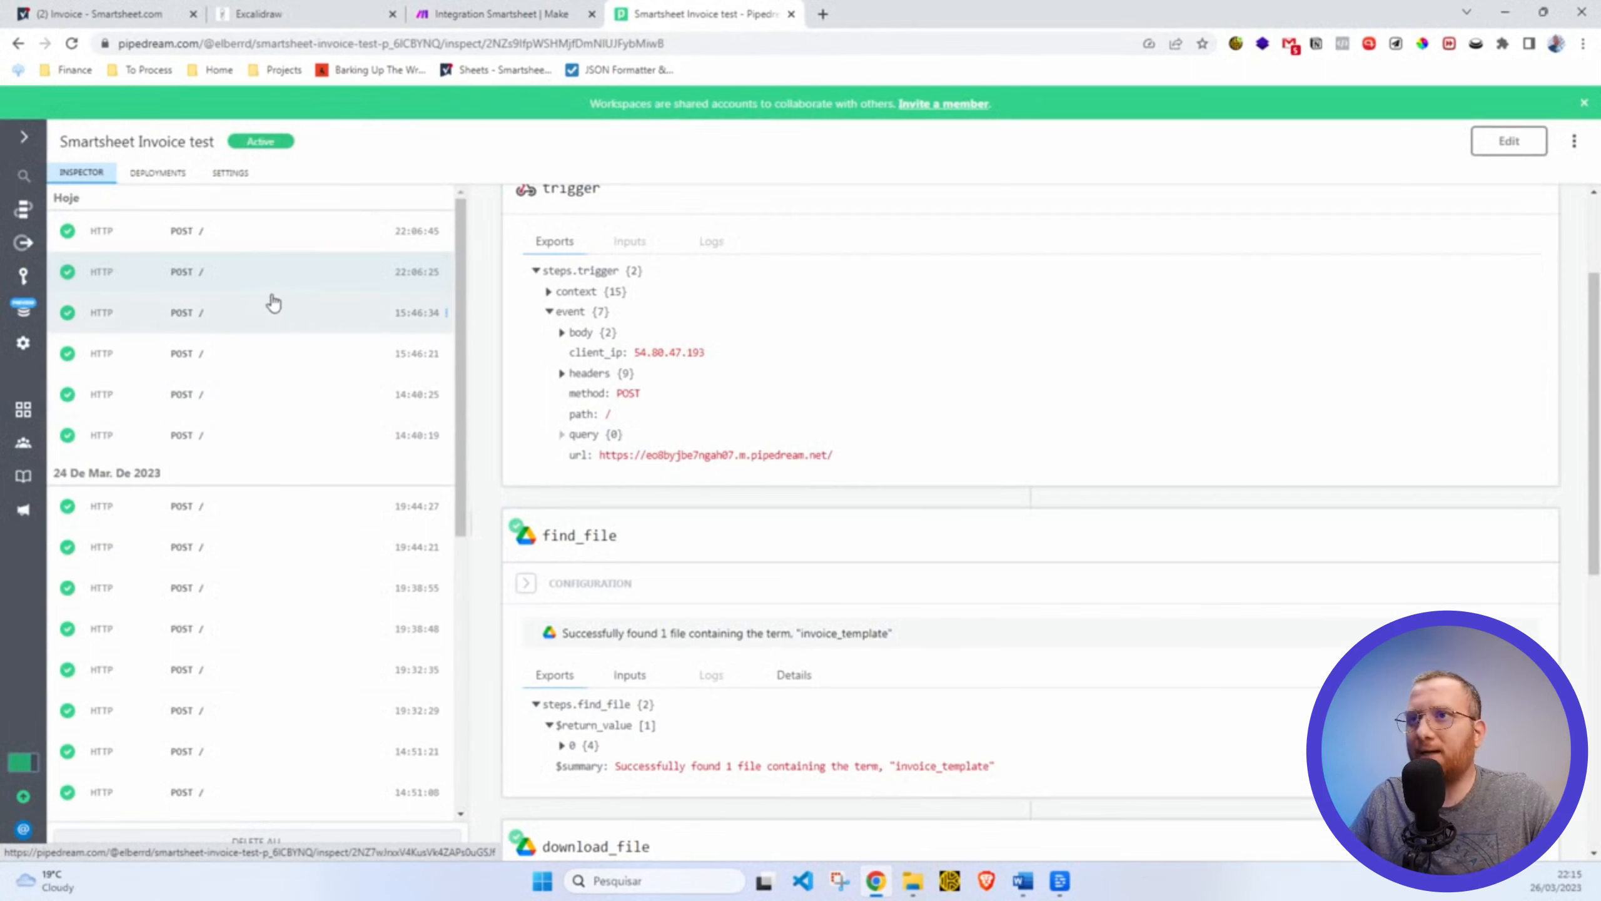
{"action": "left_click", "coordinate": [468, 19]}
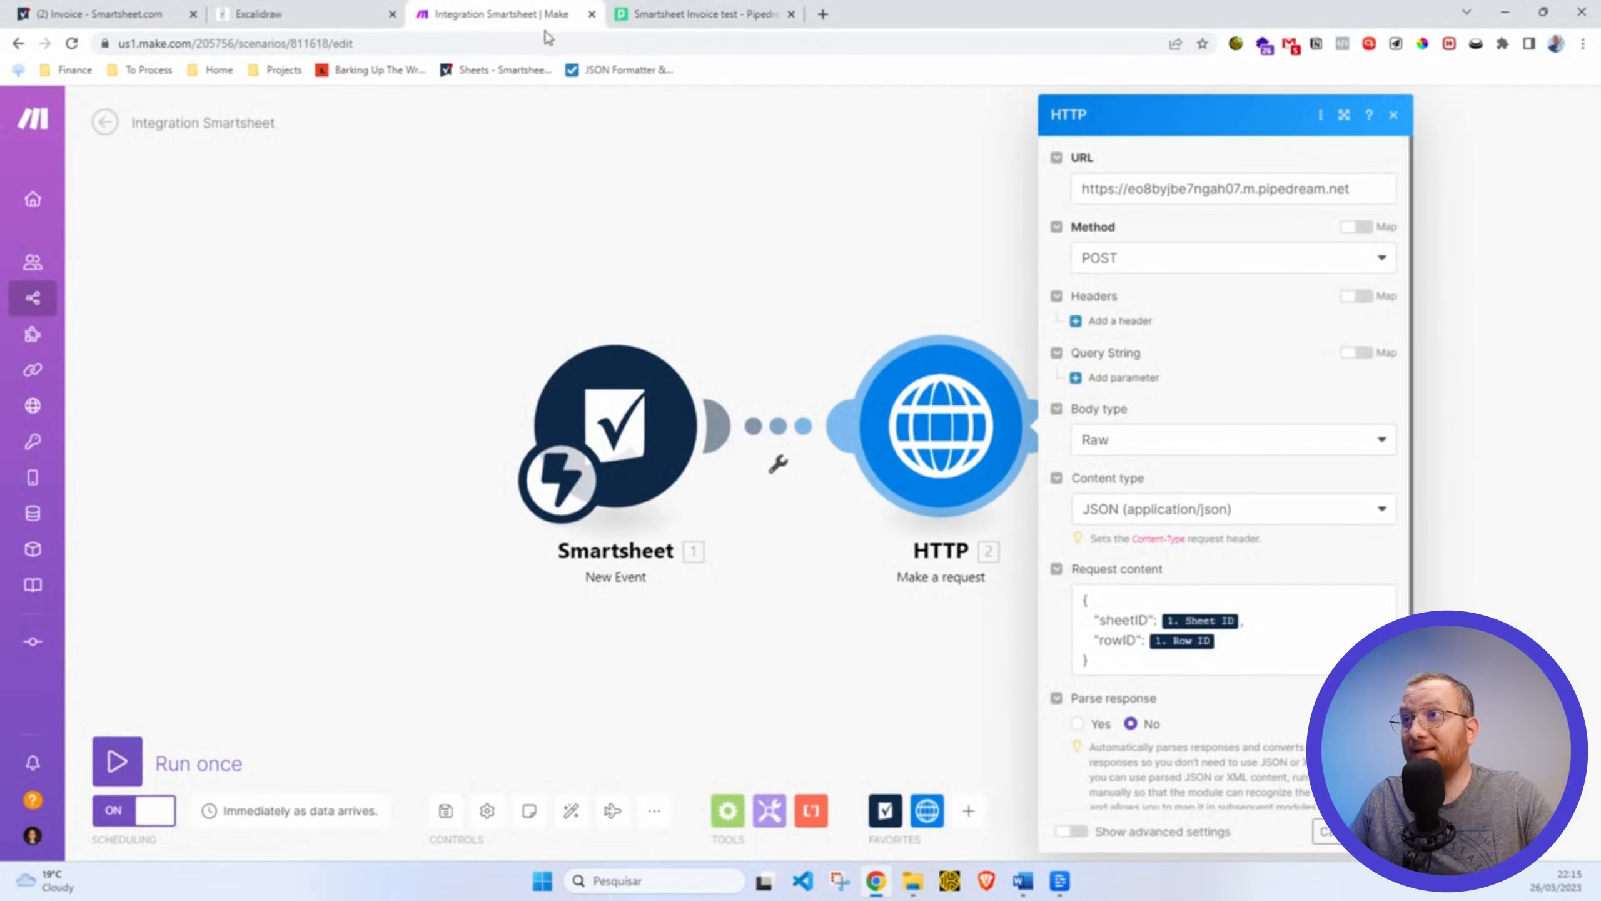
{"action": "left_click", "coordinate": [671, 18]}
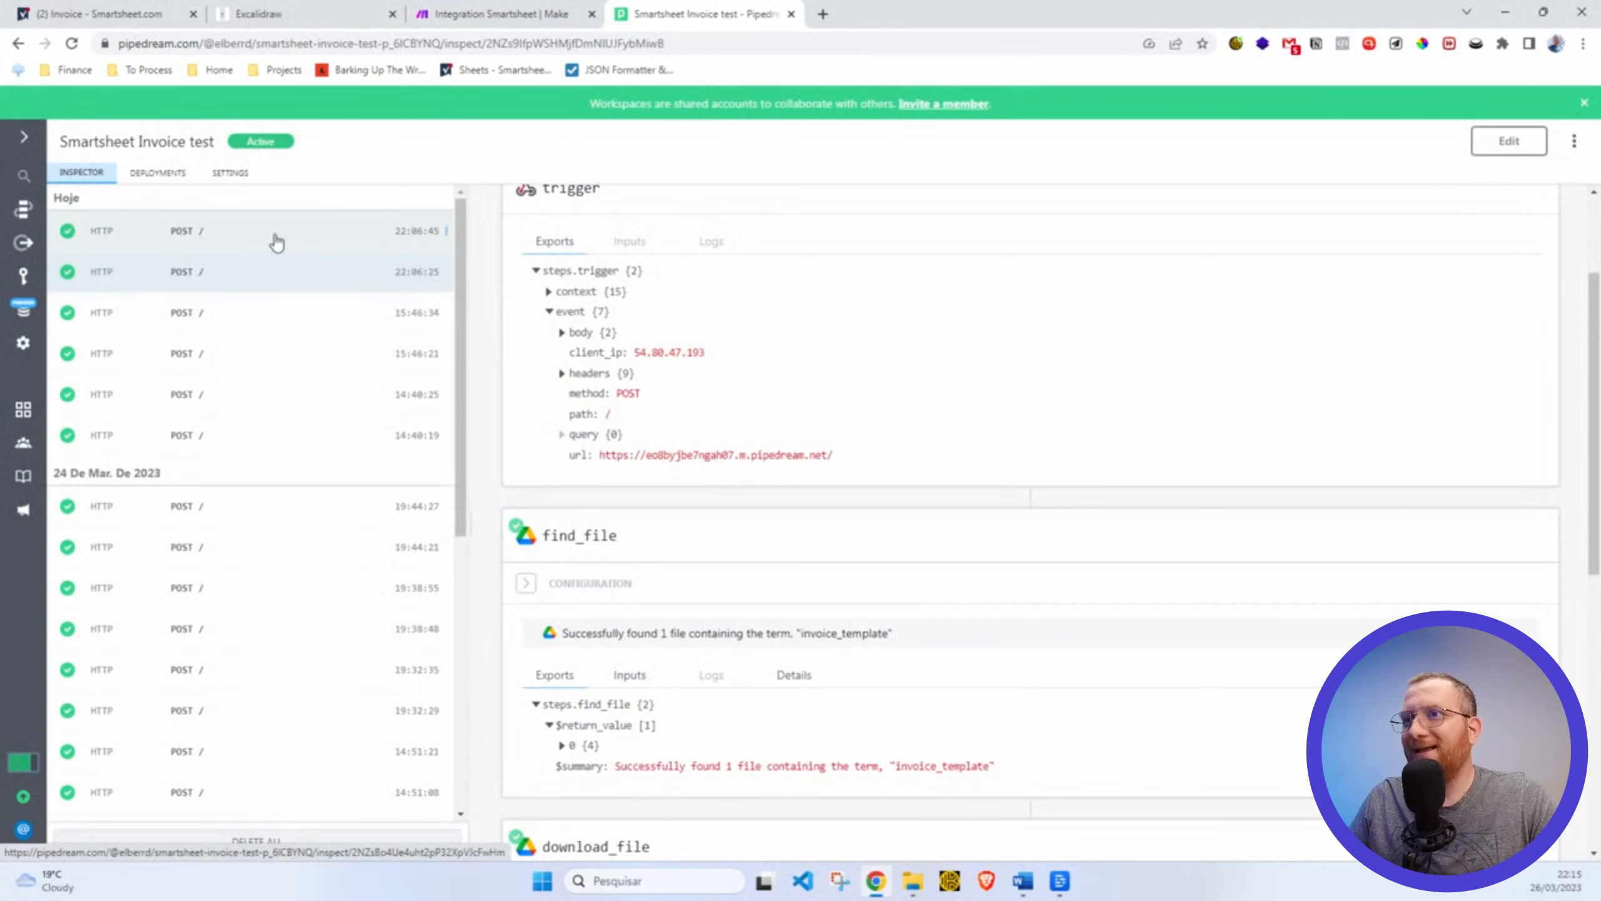
{"action": "scroll", "coordinate": [572, 354], "scroll_direction": "up", "scroll_amount": 3}
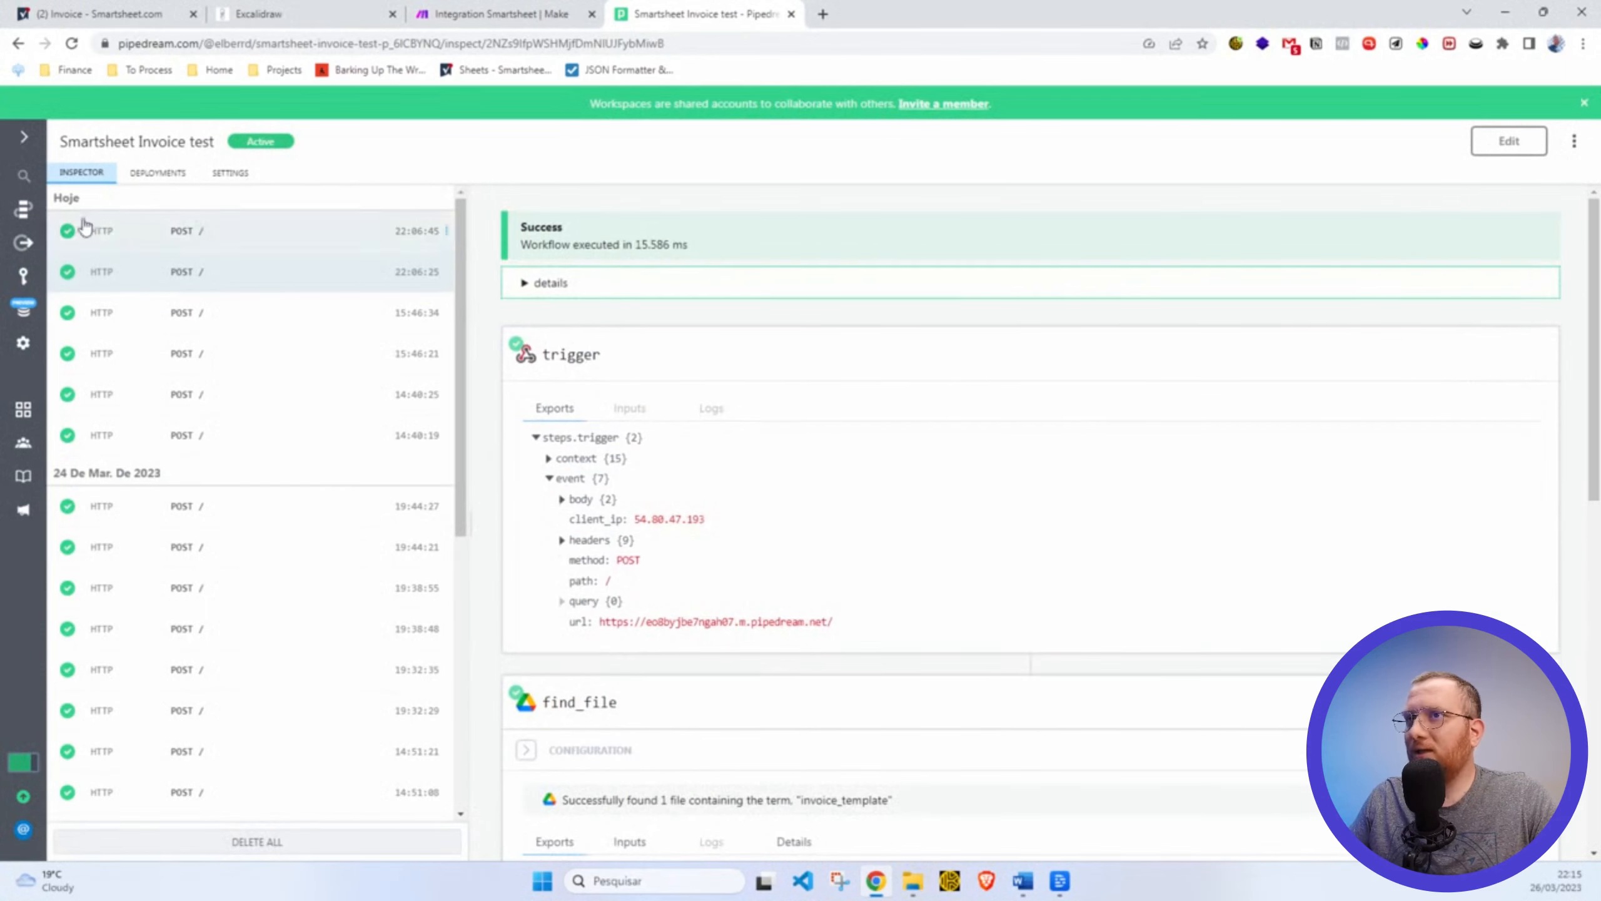
Open the Smartsheet Invoice test workflow from the Pipedream workflow list for editing.
{"action": "left_click", "coordinate": [28, 214]}
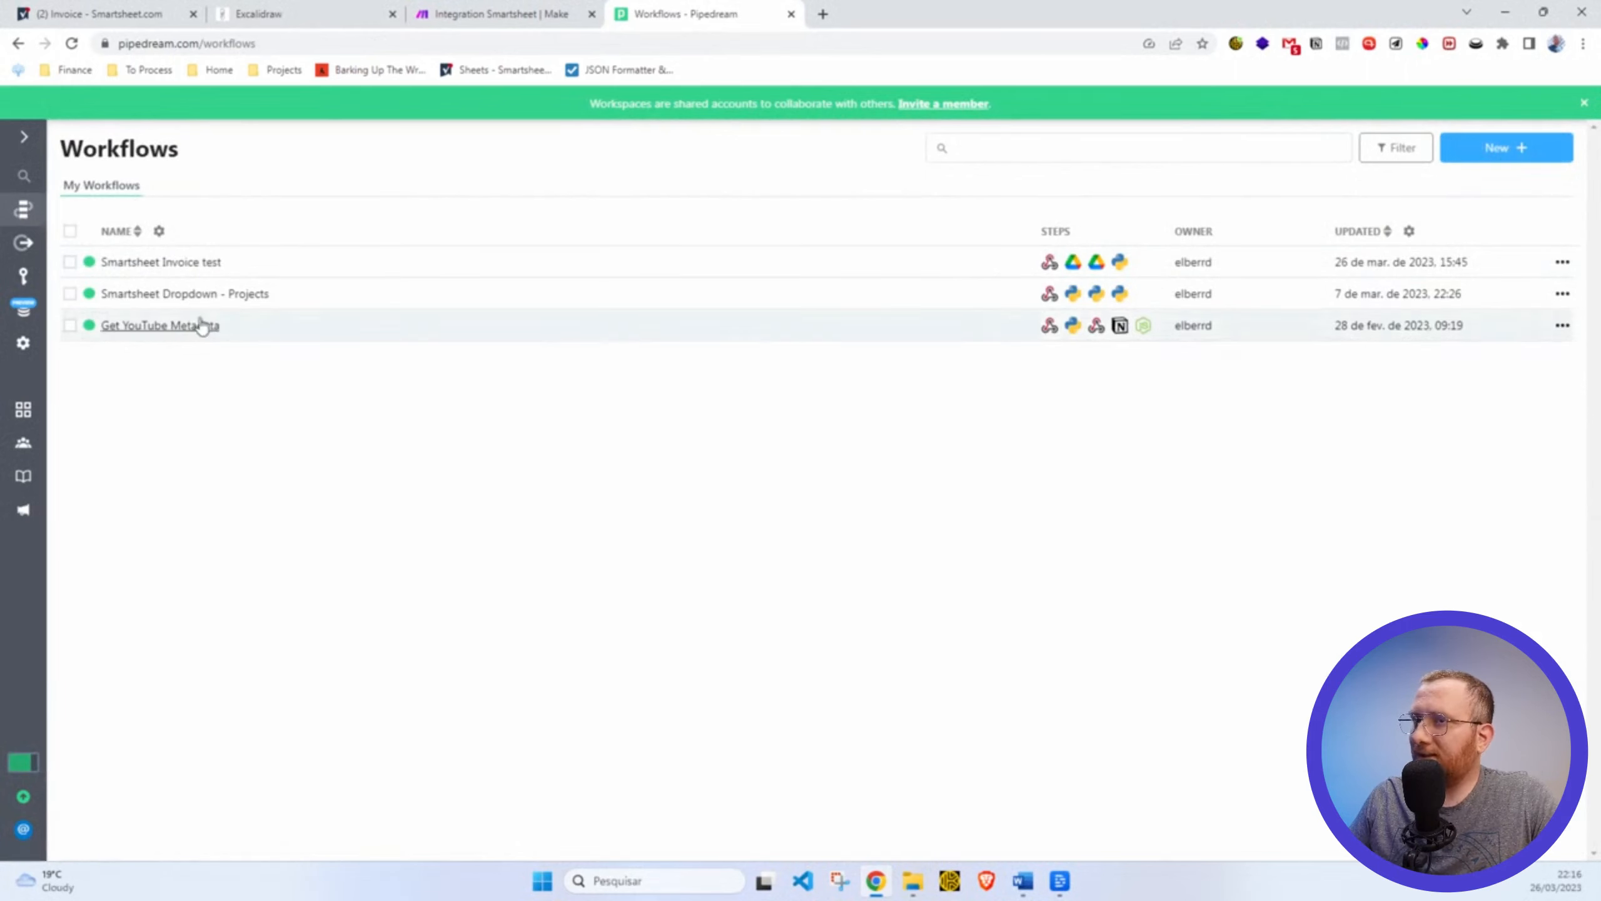
{"action": "left_click", "coordinate": [180, 272]}
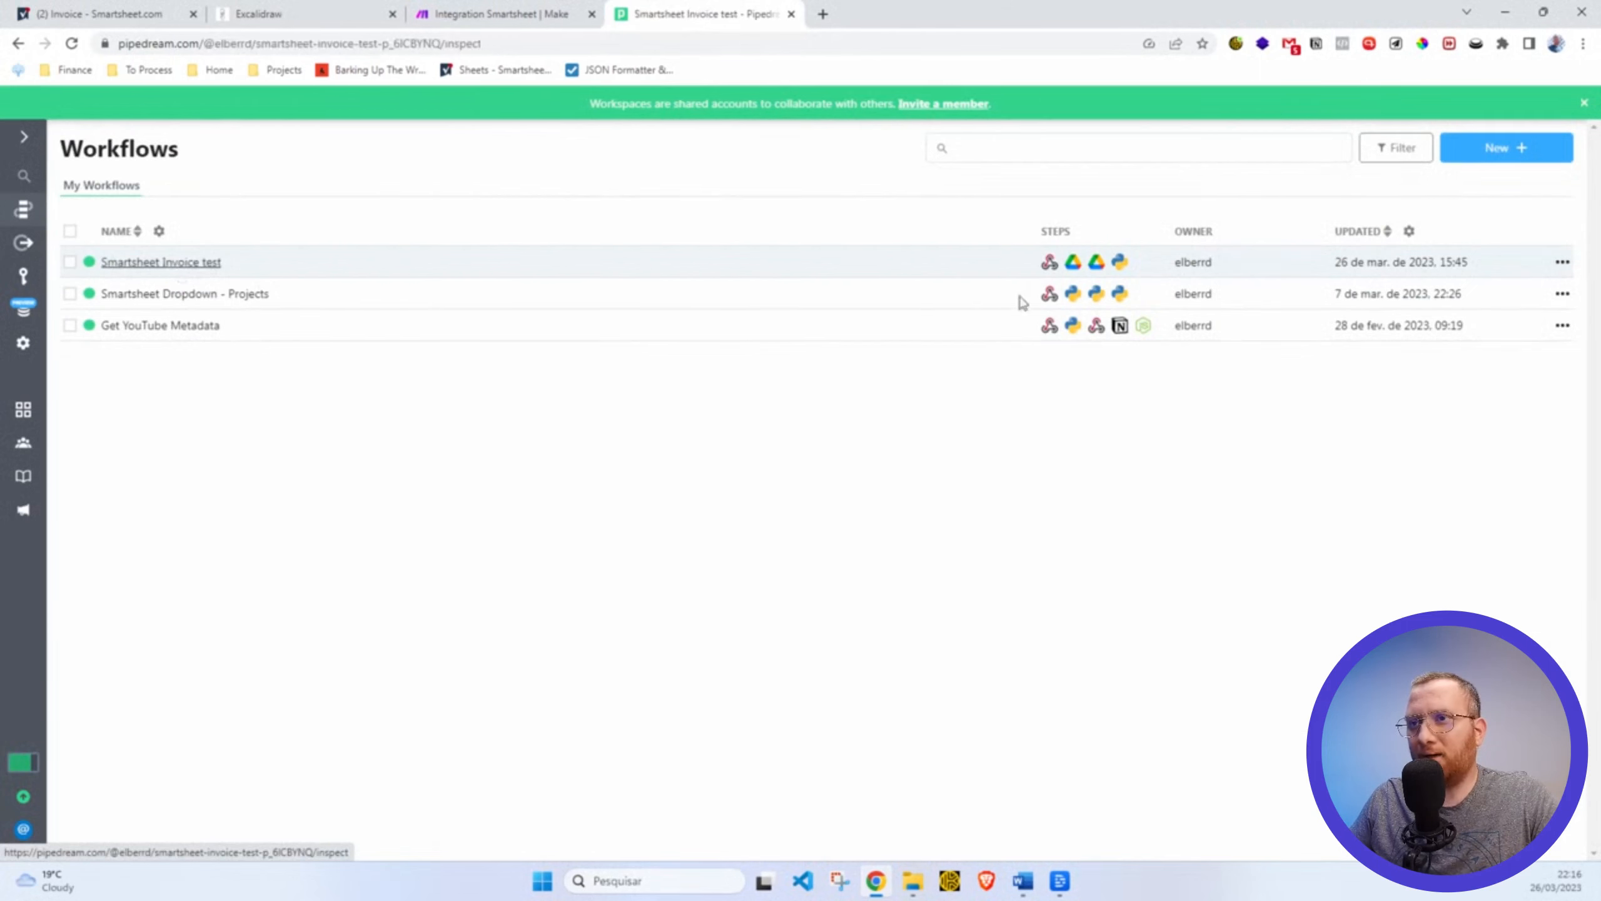
{"action": "left_click", "coordinate": [1525, 146]}
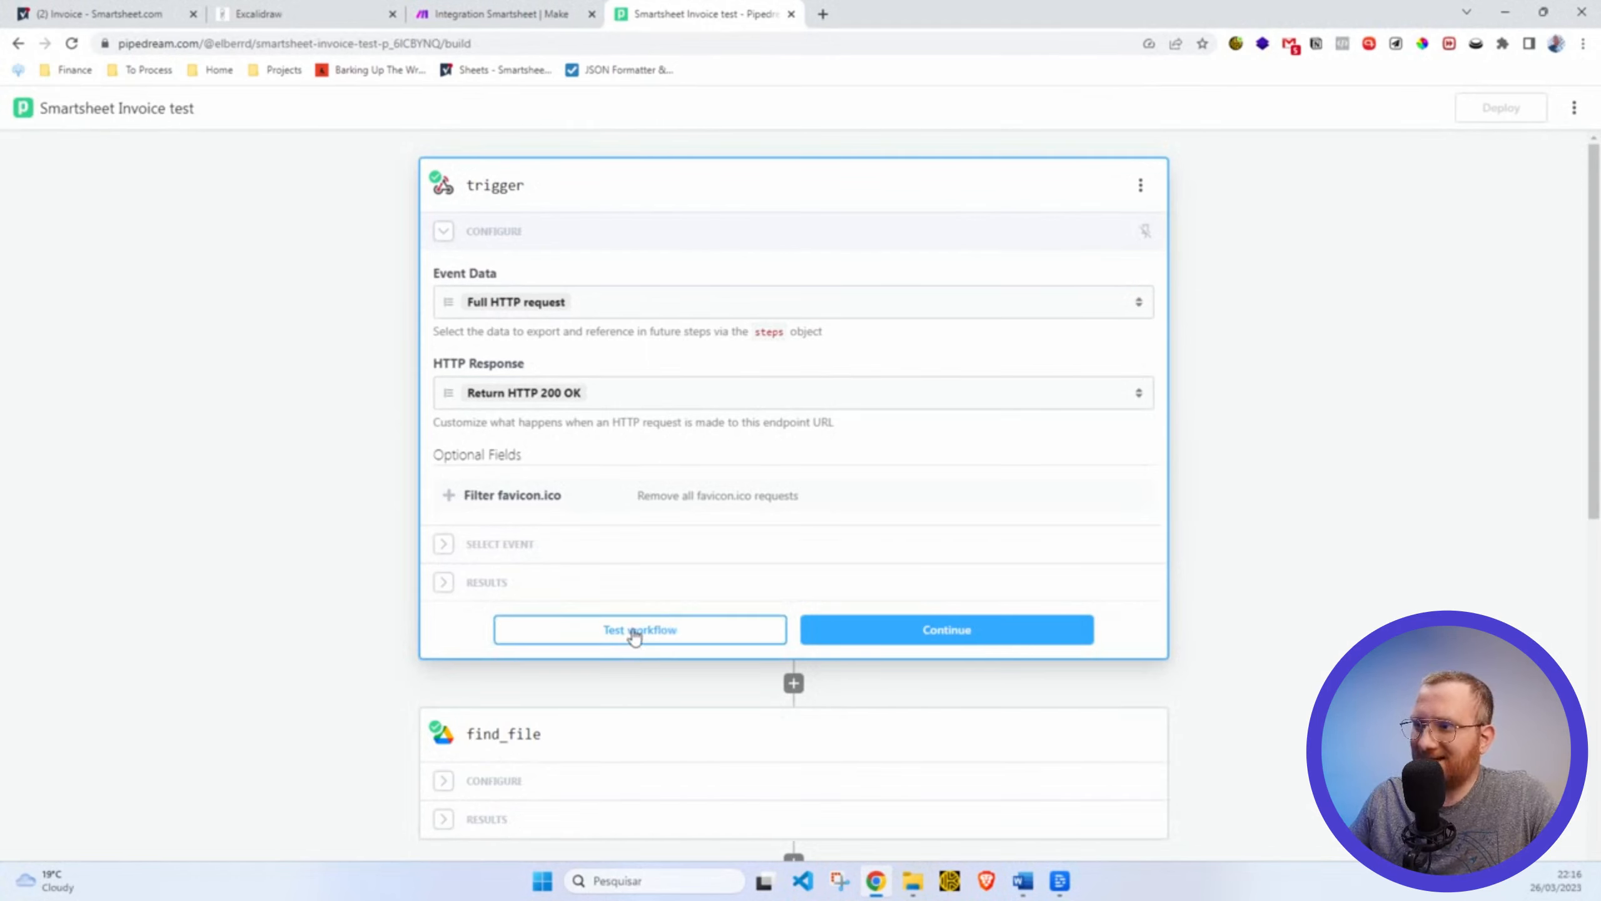
Show the trigger's event selection and copy the unique URL that triggers the workflow.
{"action": "left_click", "coordinate": [445, 546]}
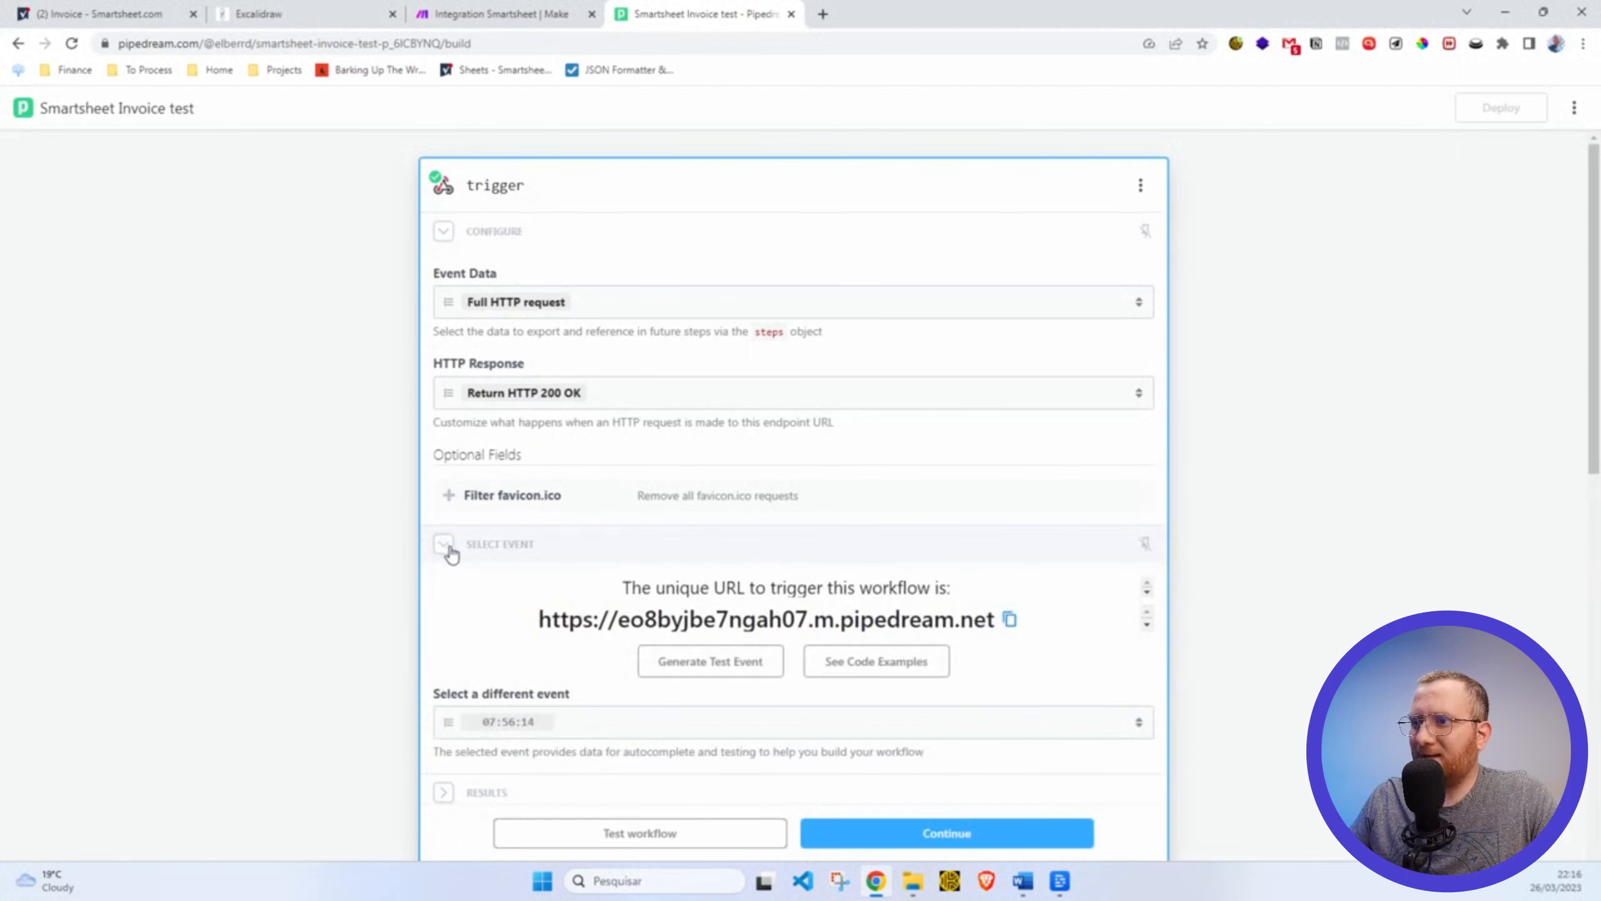
{"action": "scroll", "coordinate": [765, 568], "scroll_direction": "down", "scroll_amount": 3}
{"action": "left_click_drag", "start_coordinate": [539, 459], "coordinate": [989, 458]}
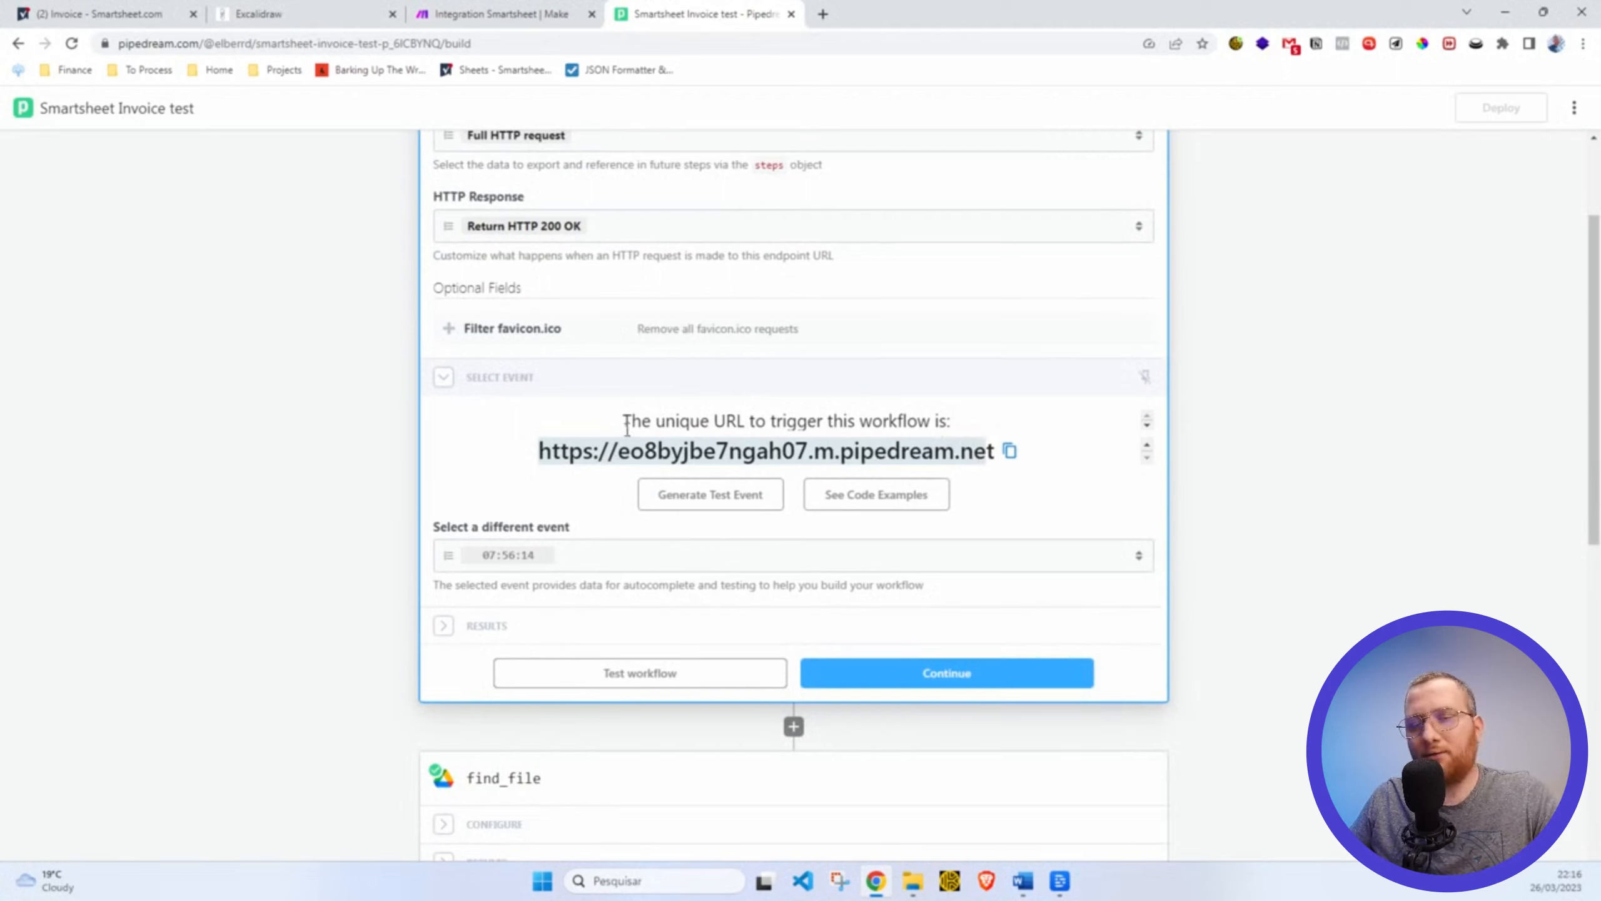
{"action": "left_click", "coordinate": [1010, 452]}
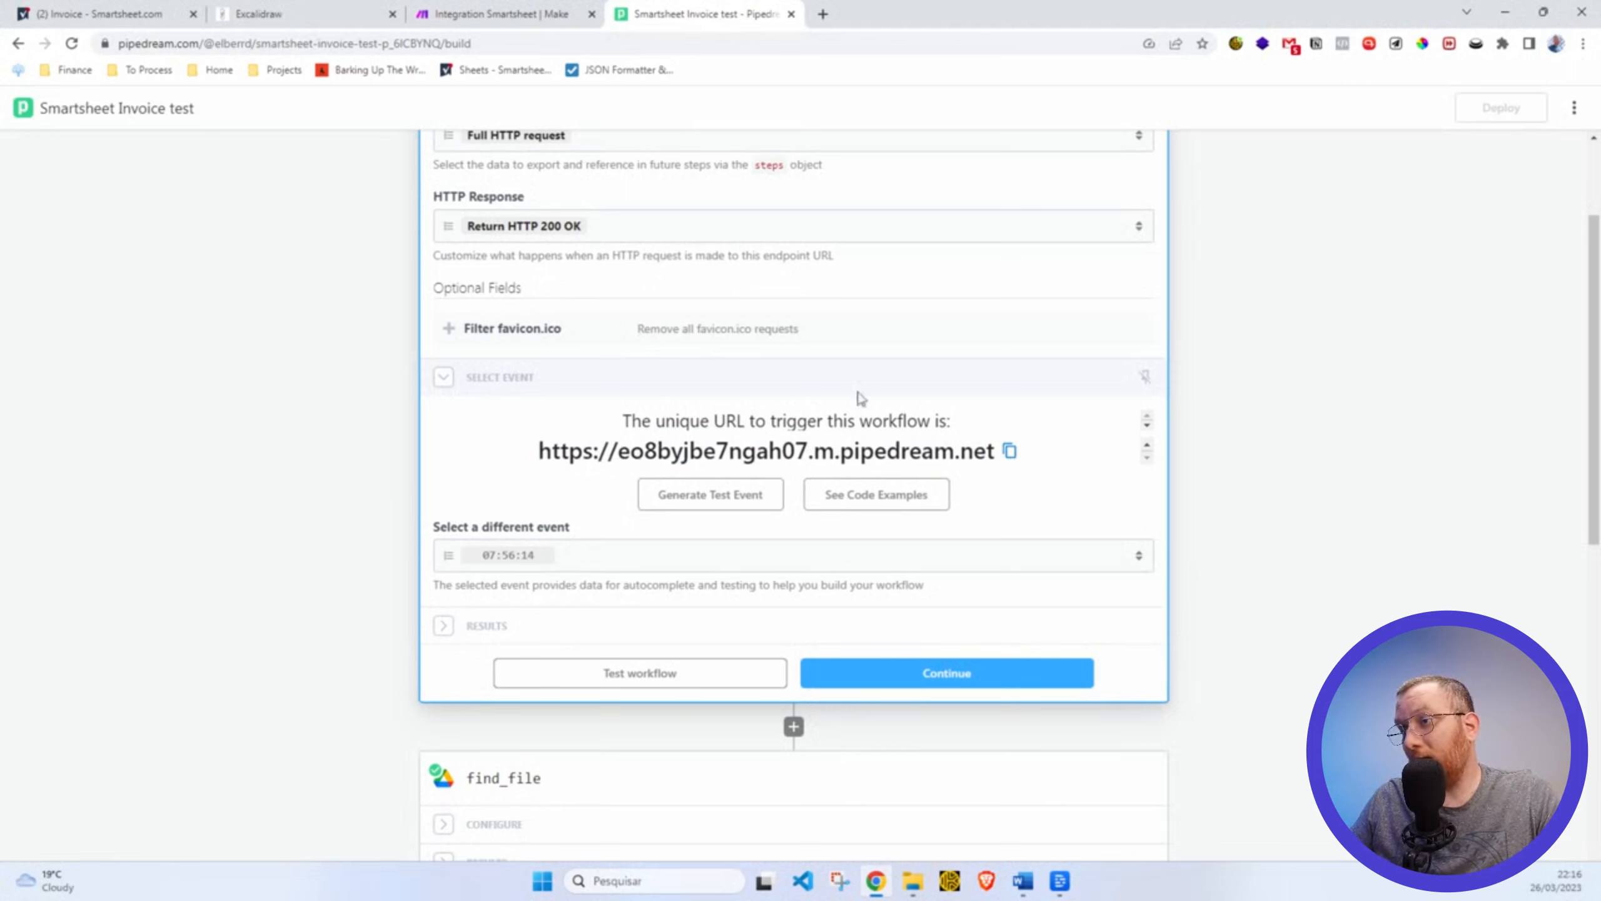
Switch to Make to confirm the HTTP module's settings, and return to the workflow trigger in Pipedream.
{"action": "left_click", "coordinate": [501, 18]}
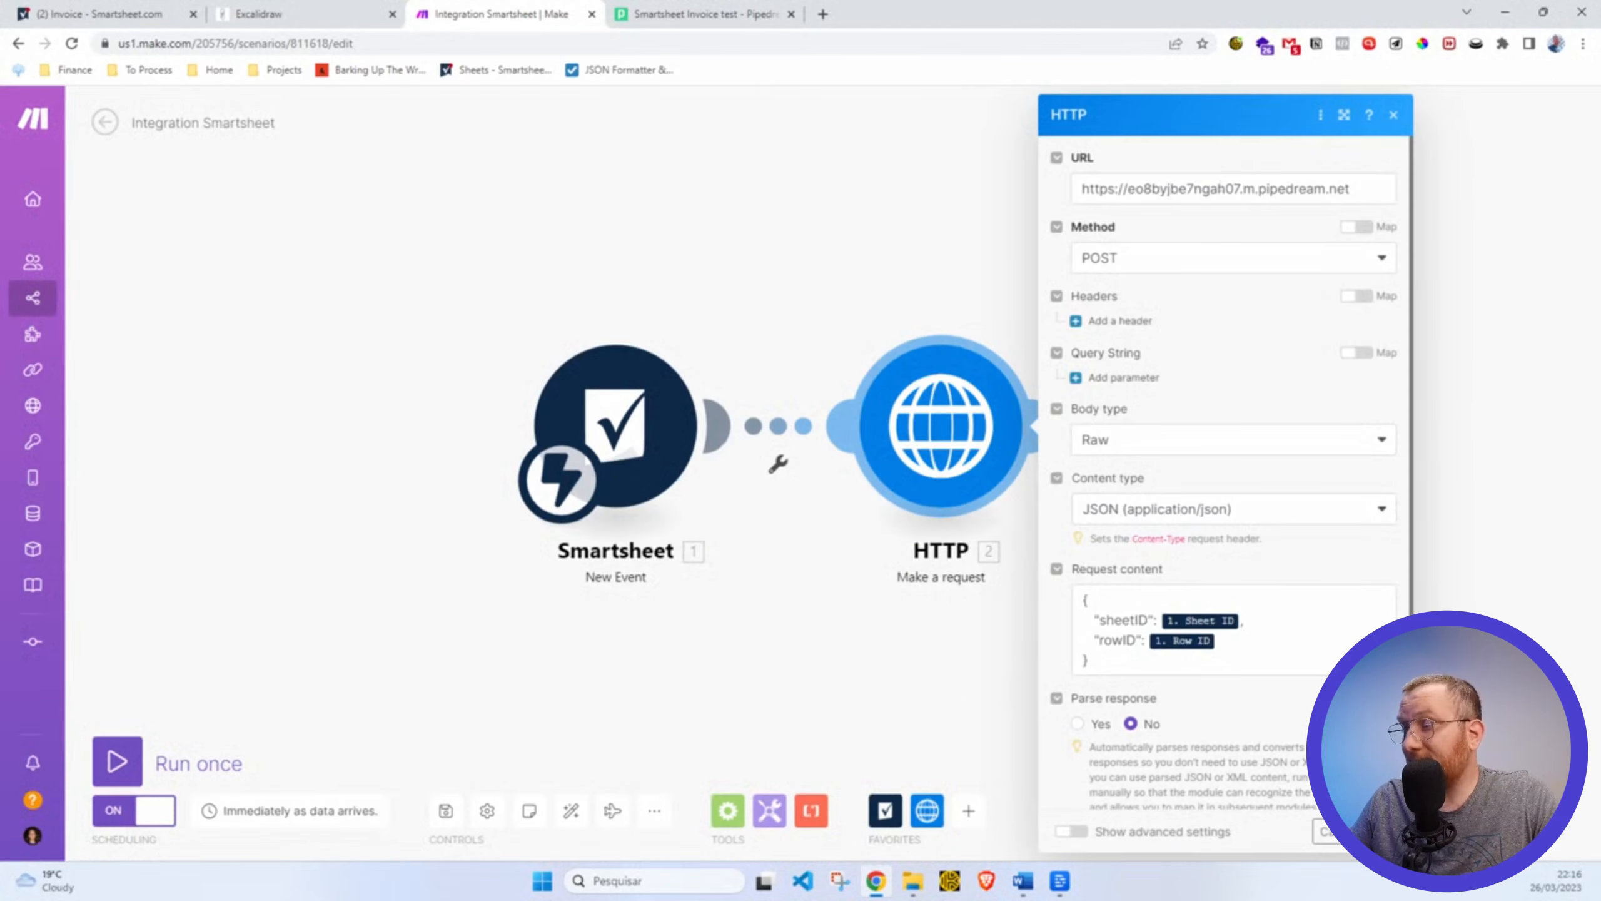
{"action": "left_click", "coordinate": [1382, 831]}
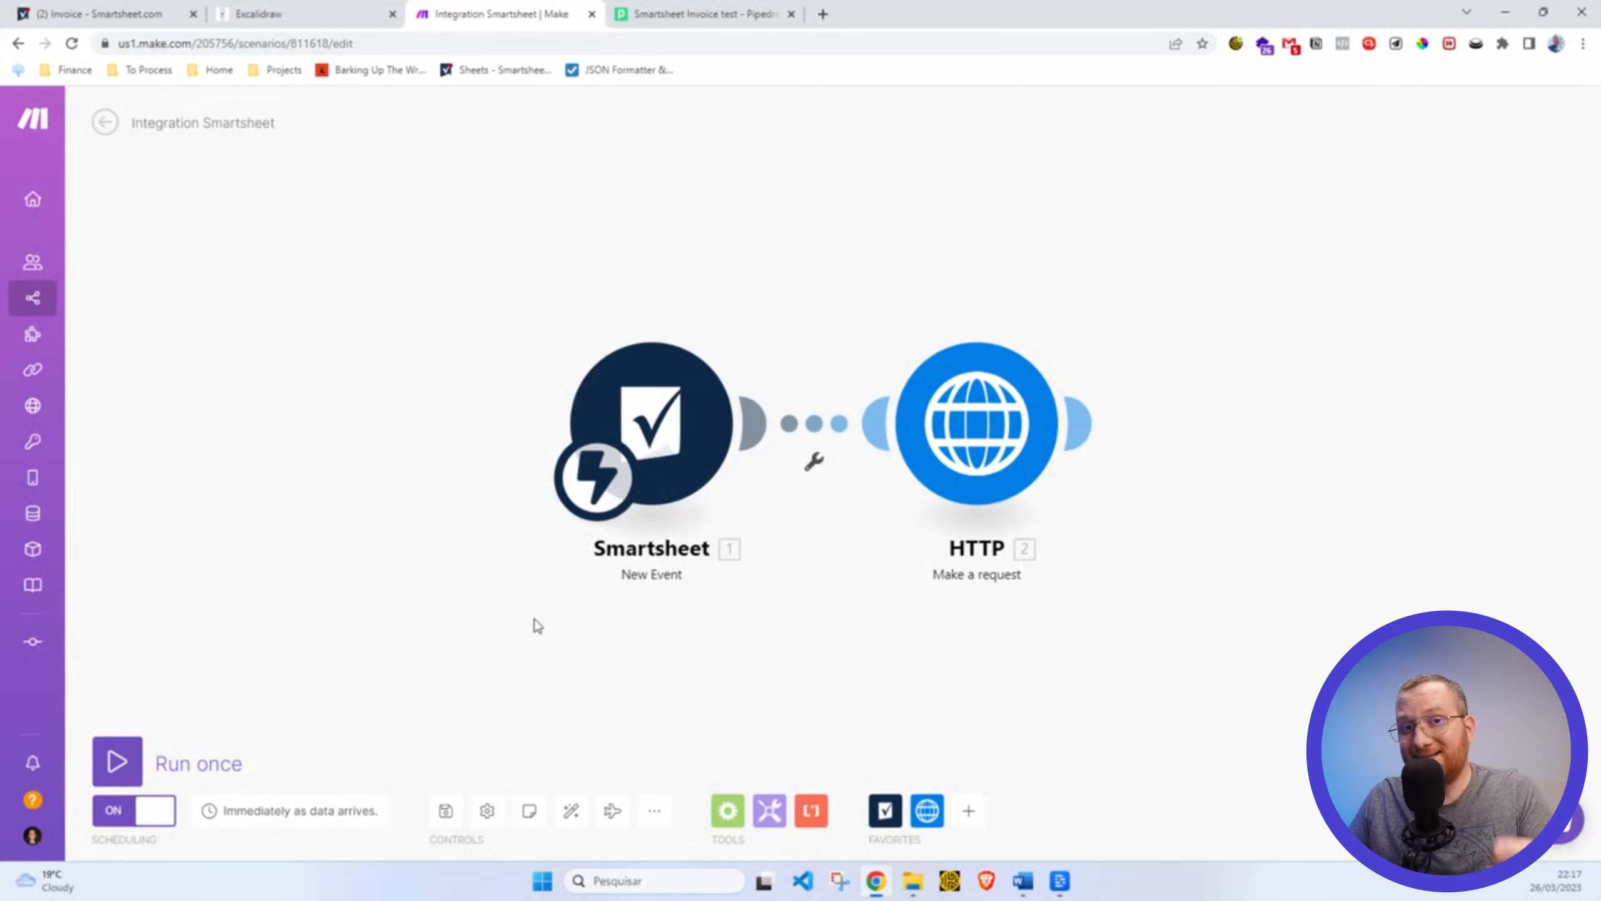
{"action": "left_click", "coordinate": [676, 15]}
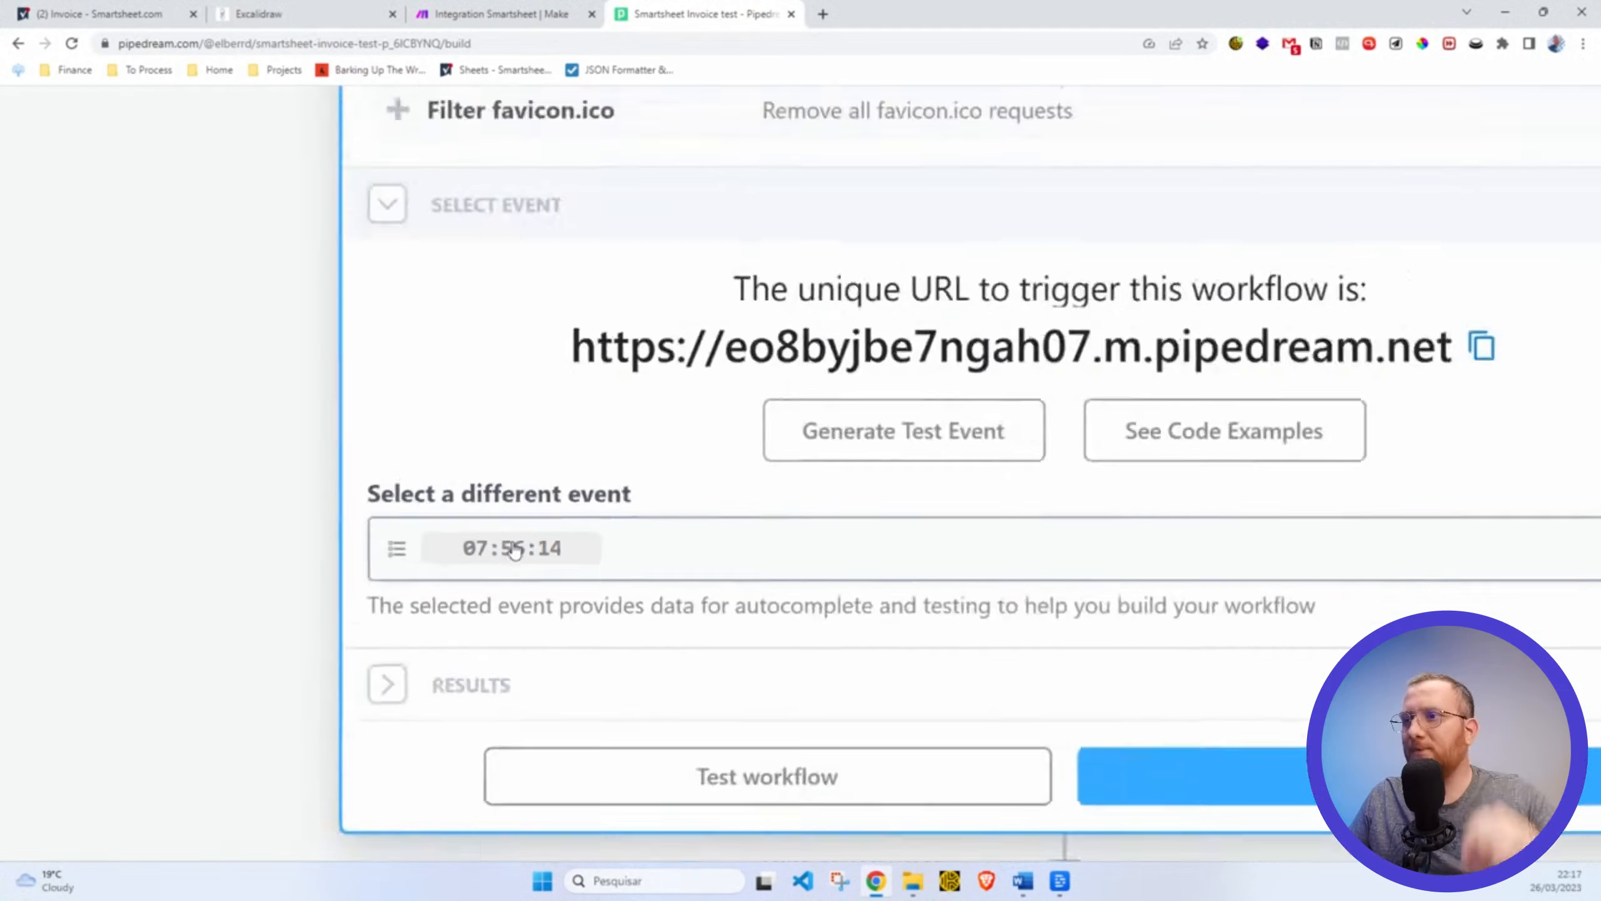
Switch to the Smartsheet Invoice sheet and check Create PO for the Brick for Construction Company - 2 parent row.
{"action": "left_click", "coordinate": [100, 13]}
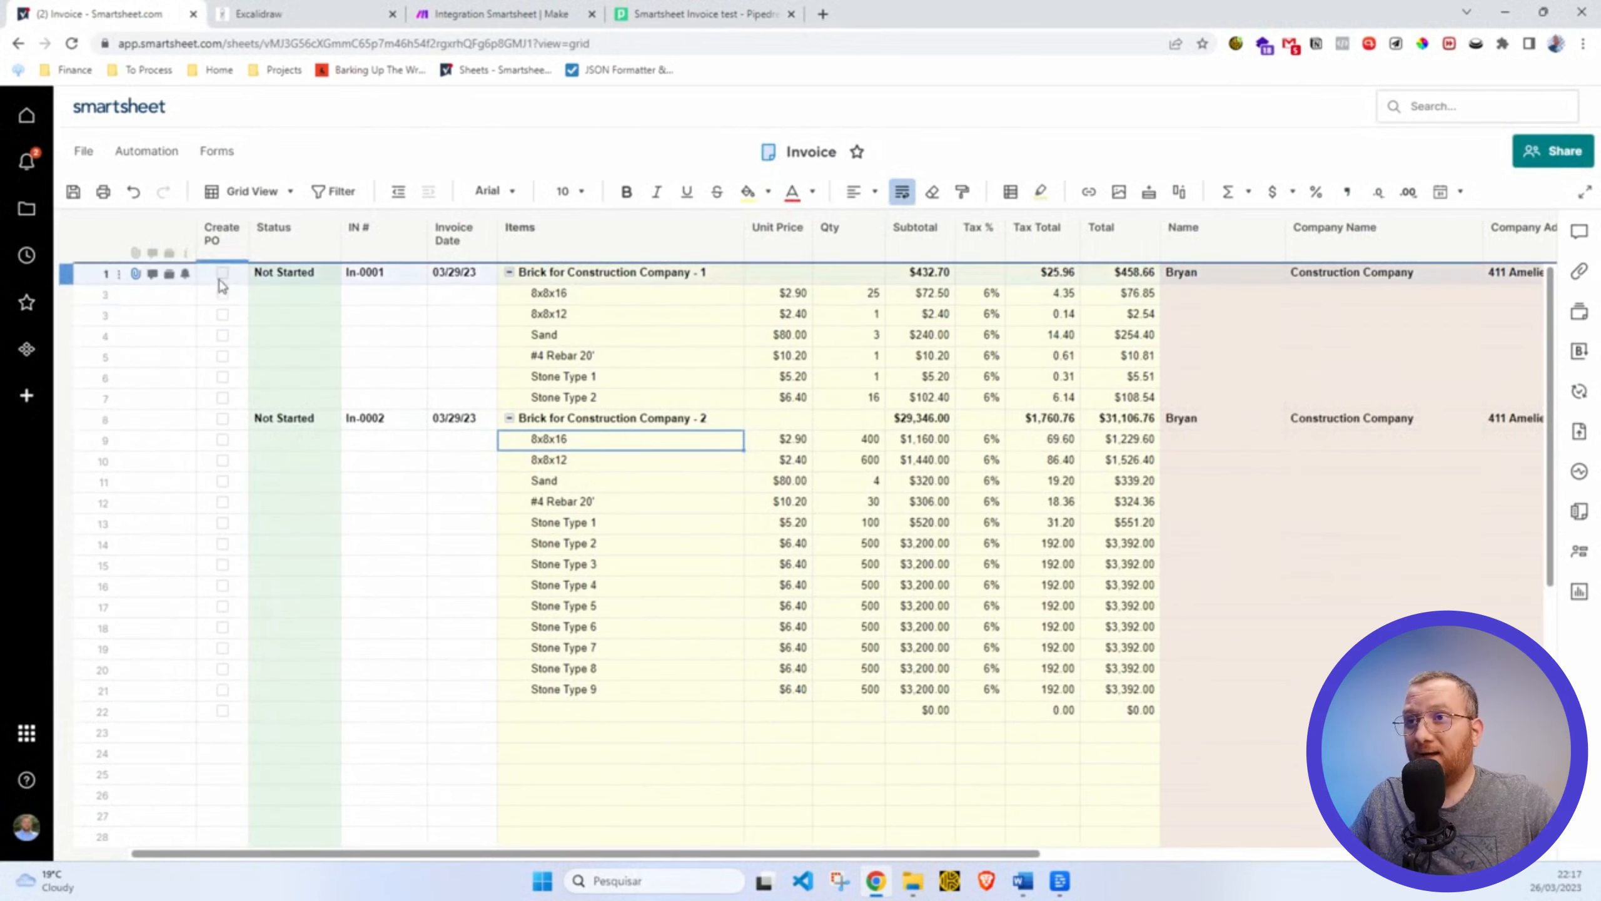
{"action": "scroll", "coordinate": [222, 278], "scroll_direction": "up", "scroll_amount": 5}
{"action": "scroll", "coordinate": [247, 241], "scroll_direction": "down", "scroll_amount": 1}
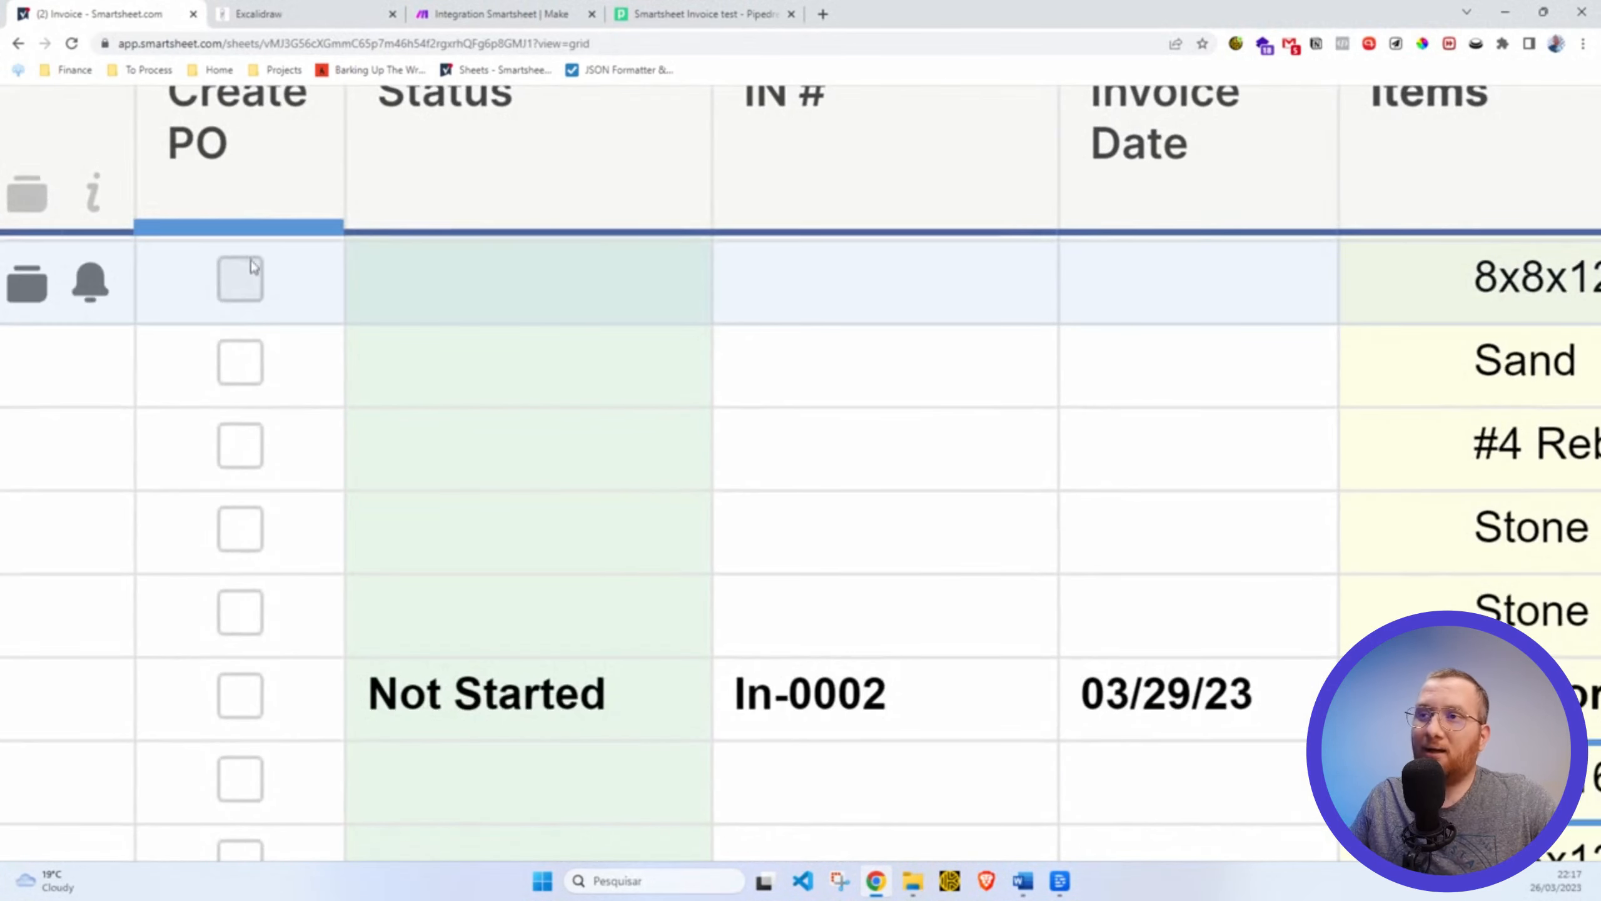
{"action": "scroll", "coordinate": [251, 268], "scroll_direction": "up", "scroll_amount": 1}
{"action": "scroll", "coordinate": [251, 268], "scroll_direction": "down", "scroll_amount": 1}
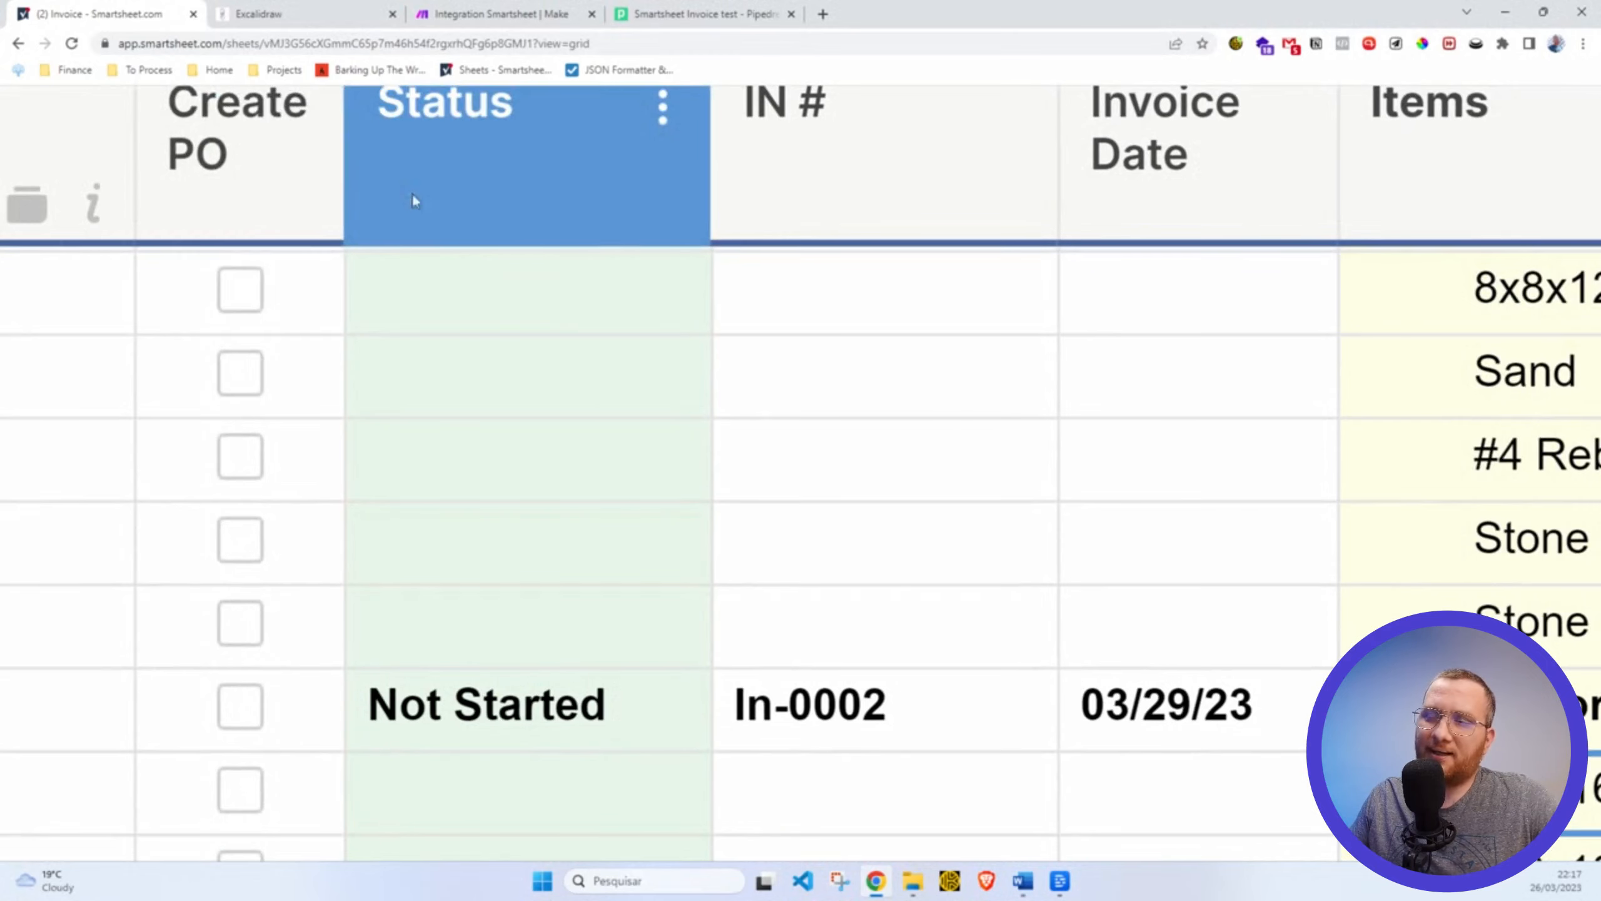
{"action": "scroll", "coordinate": [302, 303], "scroll_direction": "down", "scroll_amount": 5}
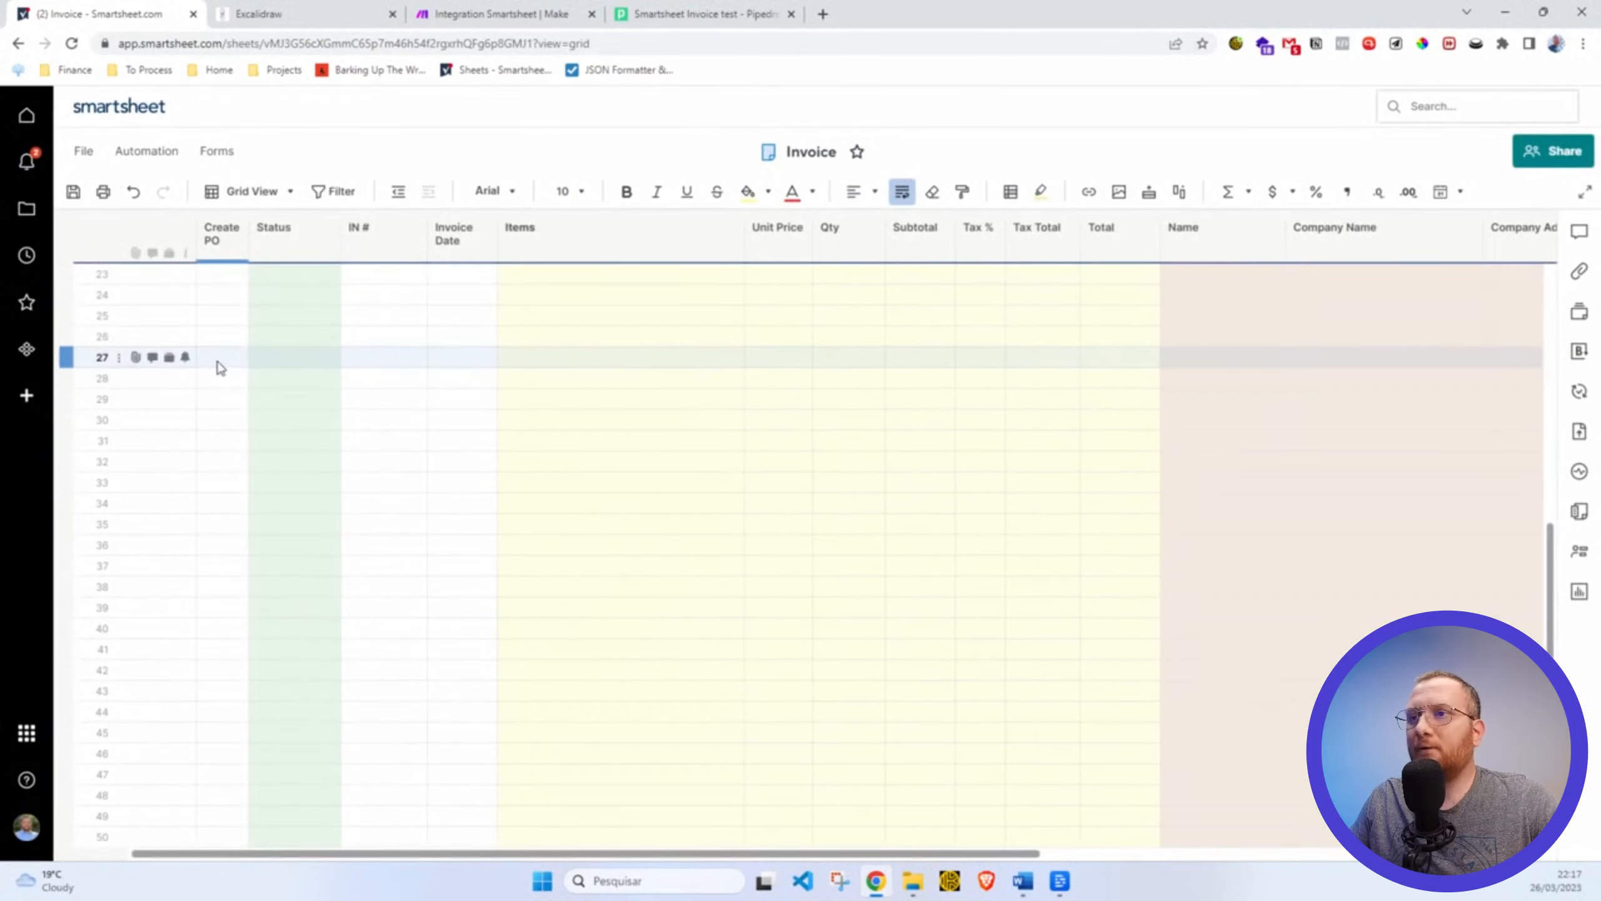
{"action": "scroll", "coordinate": [231, 359], "scroll_direction": "up", "scroll_amount": 7}
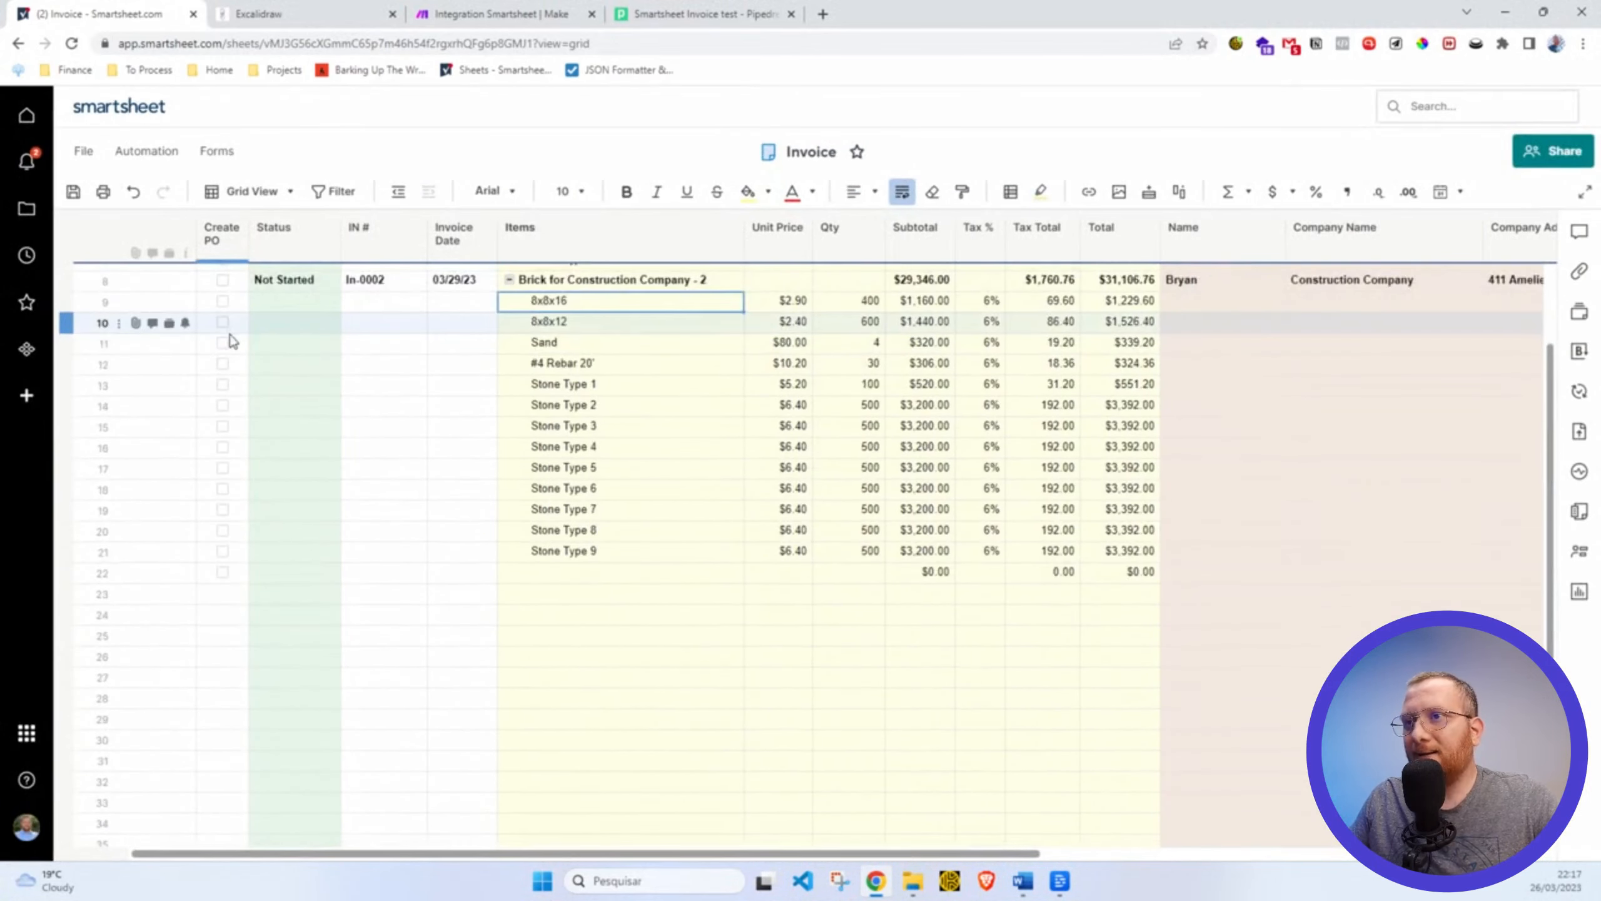
{"action": "left_click", "coordinate": [230, 408]}
{"action": "left_click", "coordinate": [223, 399]}
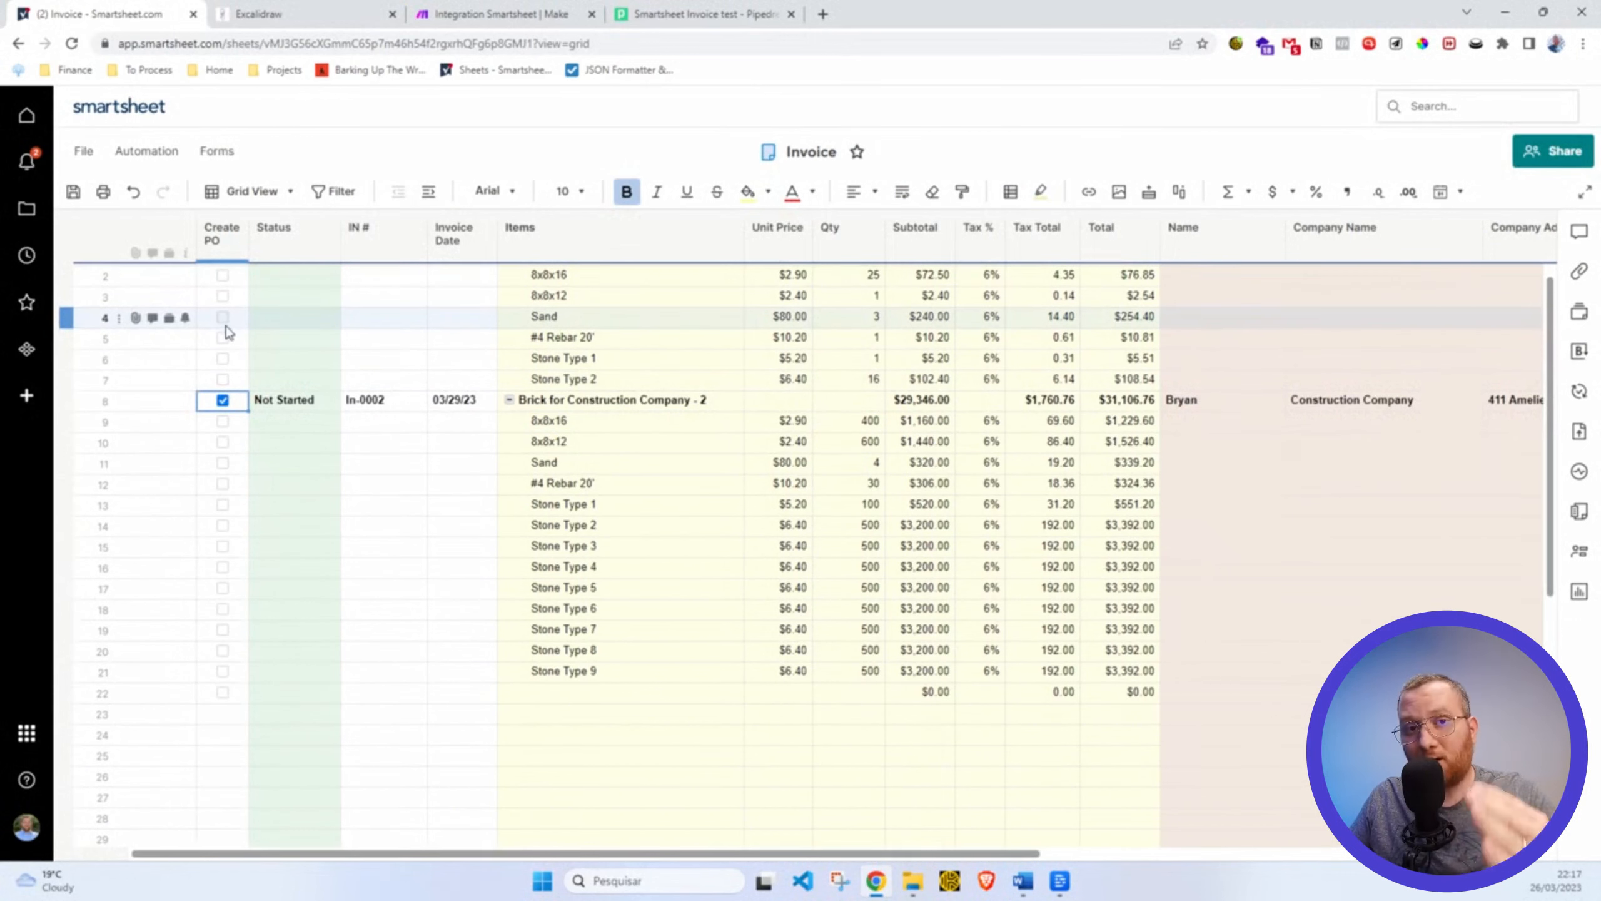
Switch to the Make scenario and open the Smartsheet module's settings to examine the Invoice test webhook.
{"action": "left_click", "coordinate": [518, 18]}
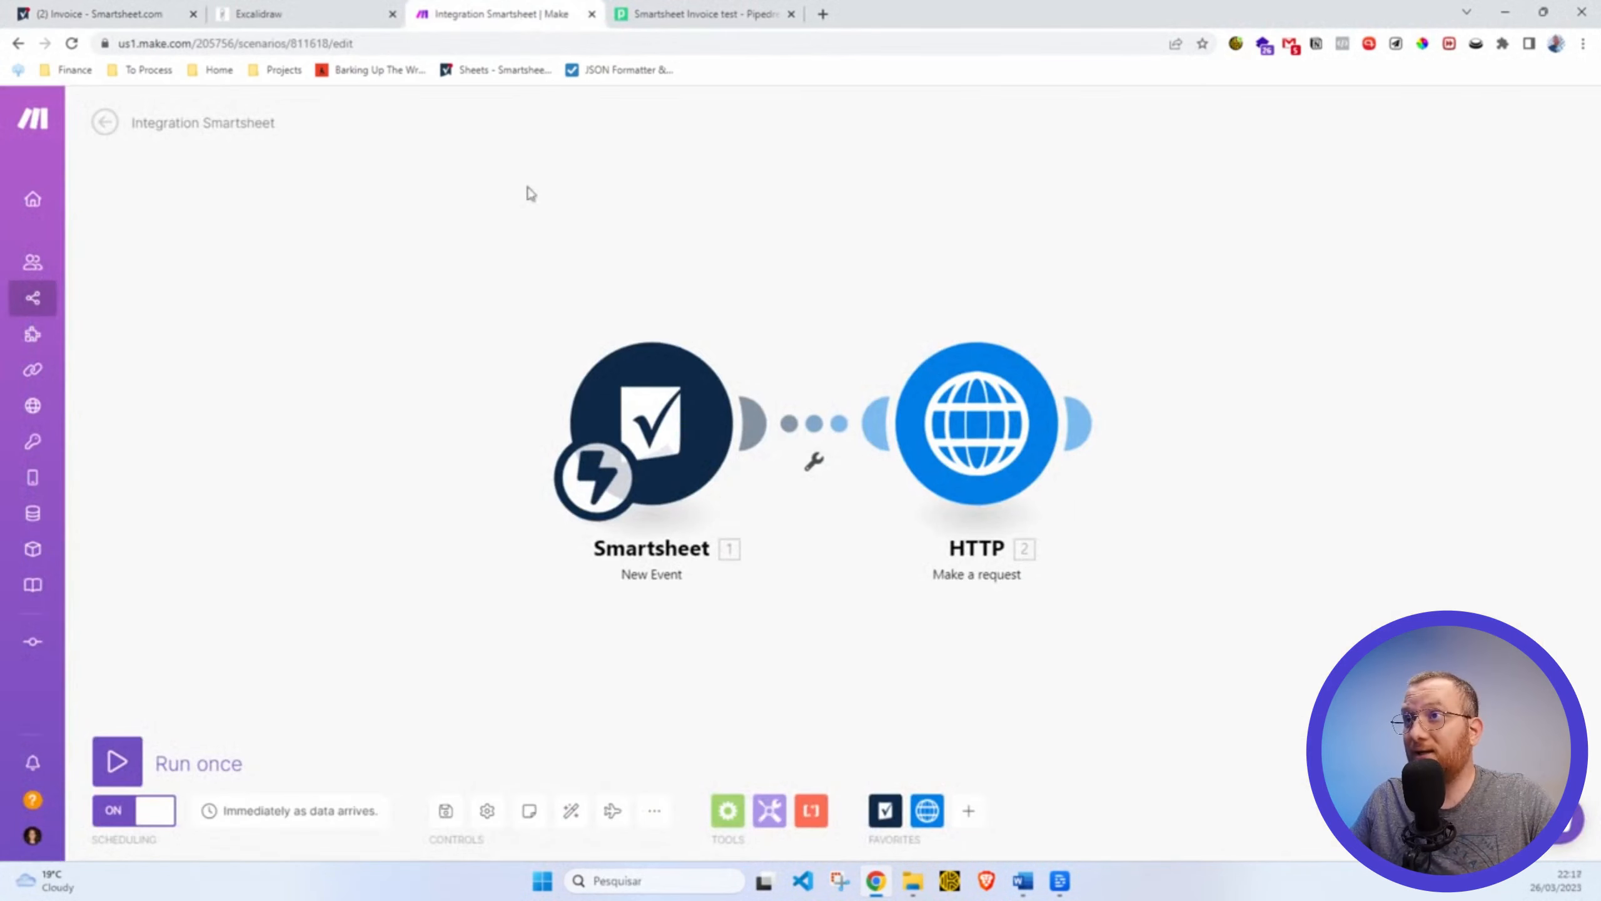
{"action": "left_click", "coordinate": [659, 411]}
{"action": "left_click", "coordinate": [370, 282]}
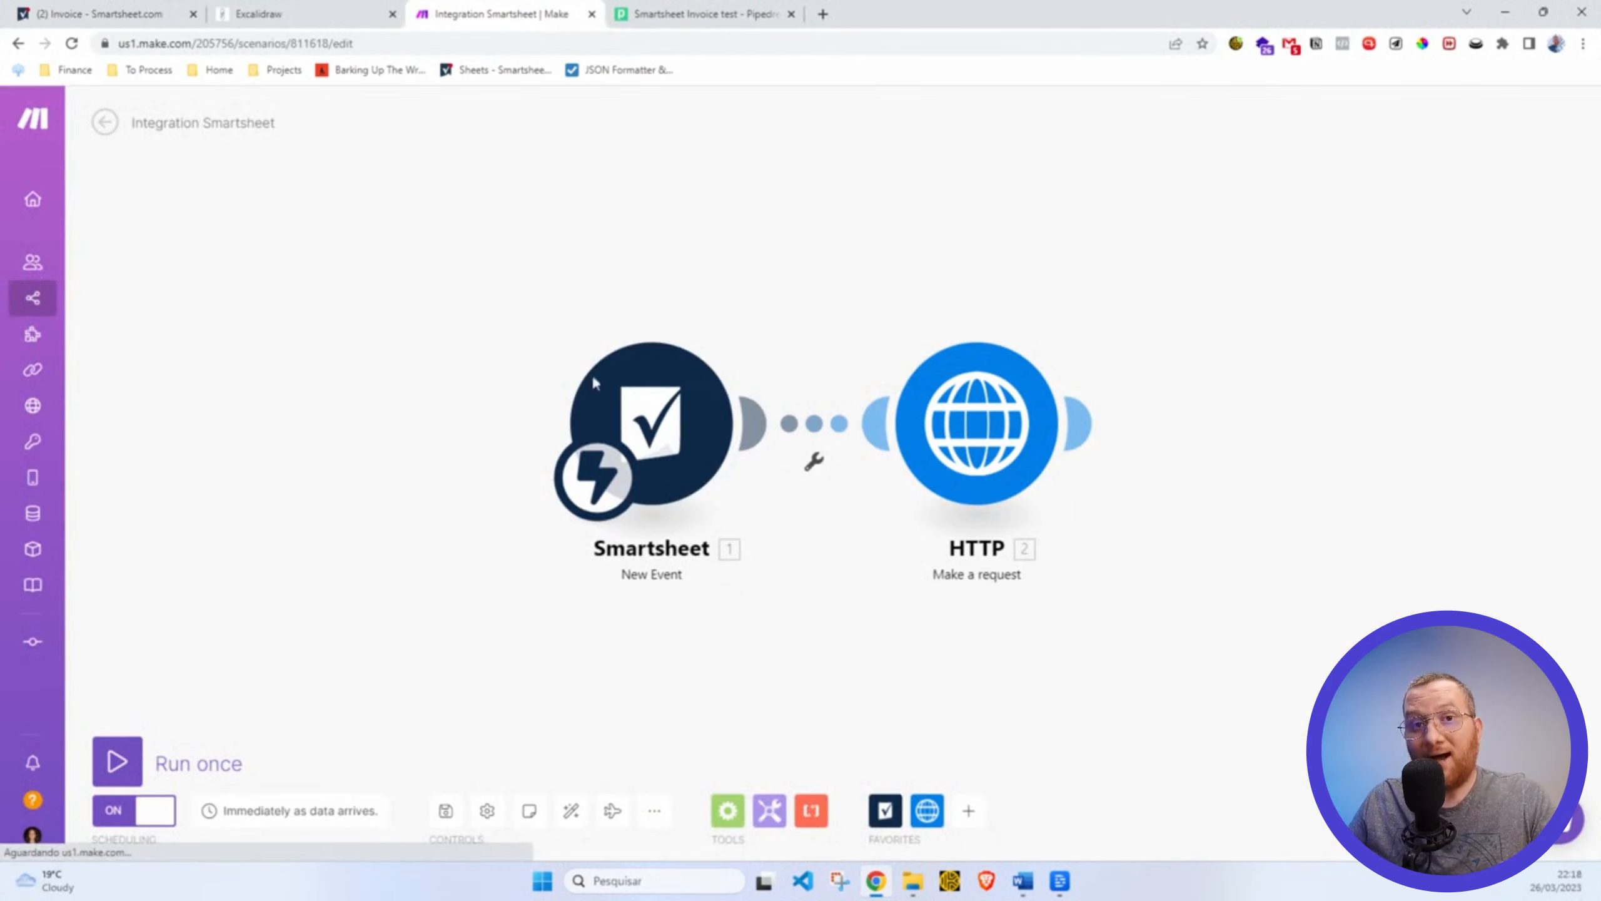
{"action": "left_click", "coordinate": [664, 421]}
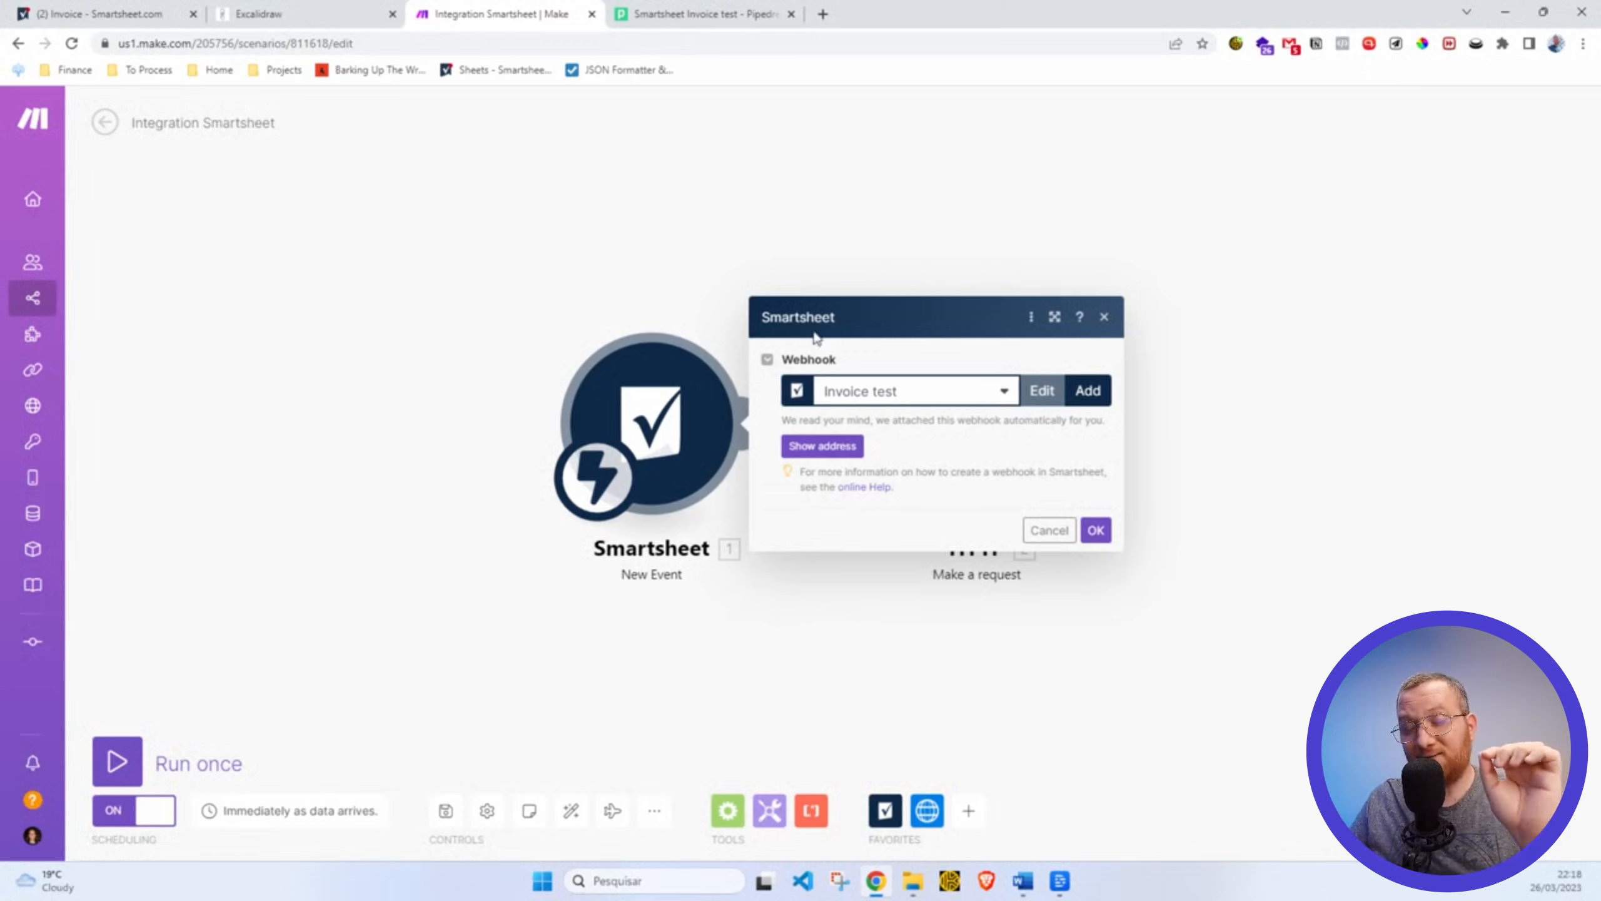
Compare the Create PO column in Smartsheet with the webhook settings in Make, and close those settings.
{"action": "left_click", "coordinate": [120, 13]}
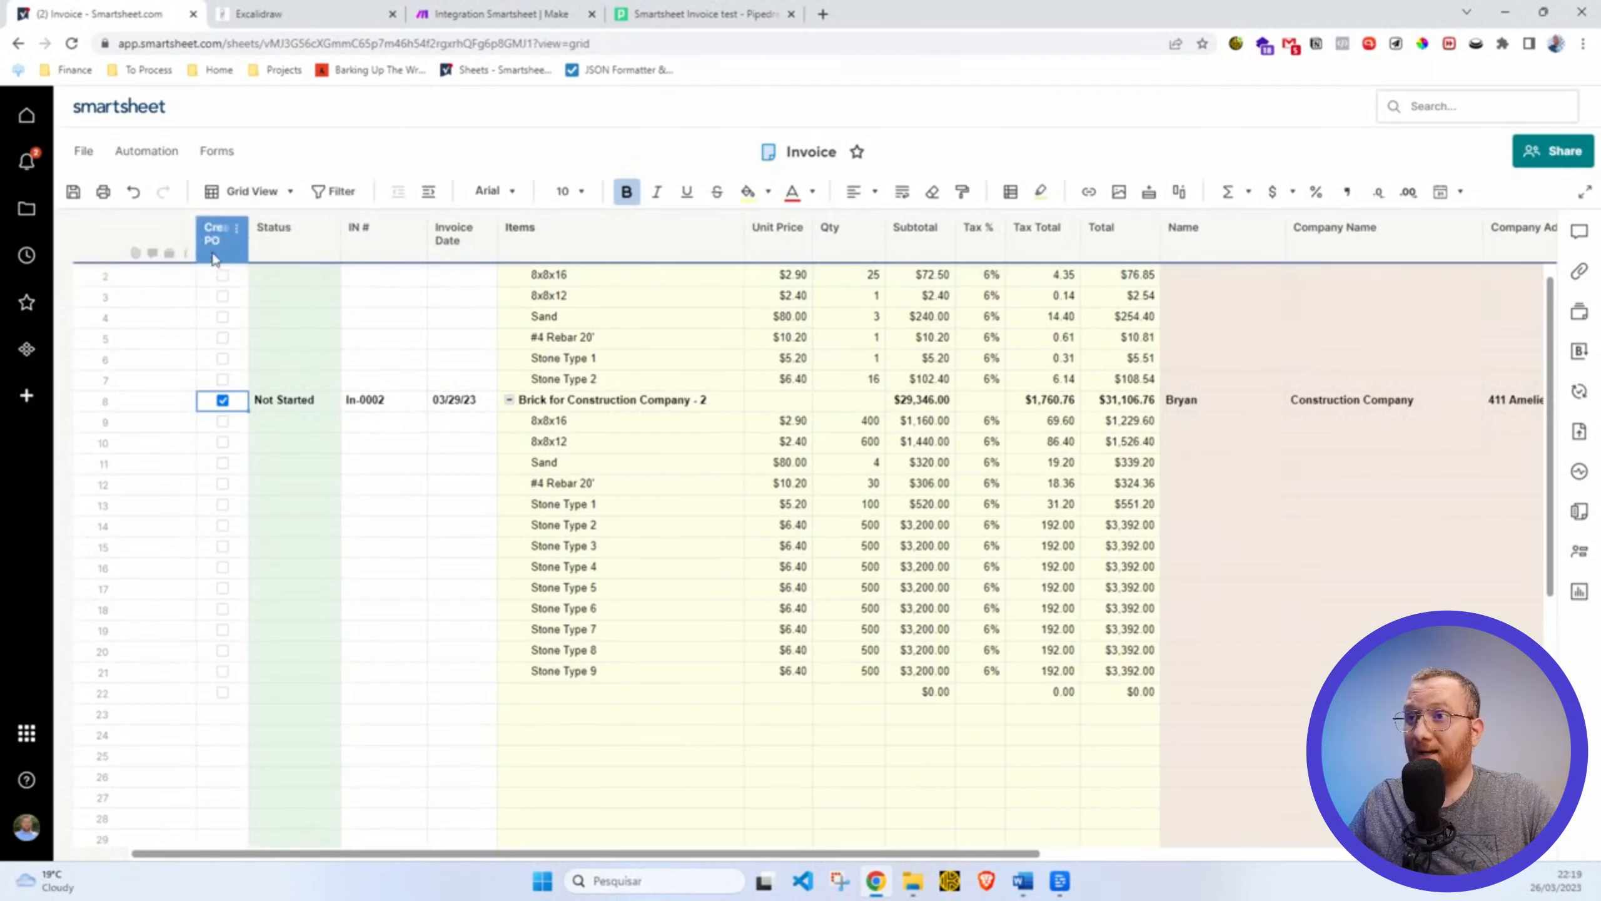
{"action": "left_click", "coordinate": [464, 19]}
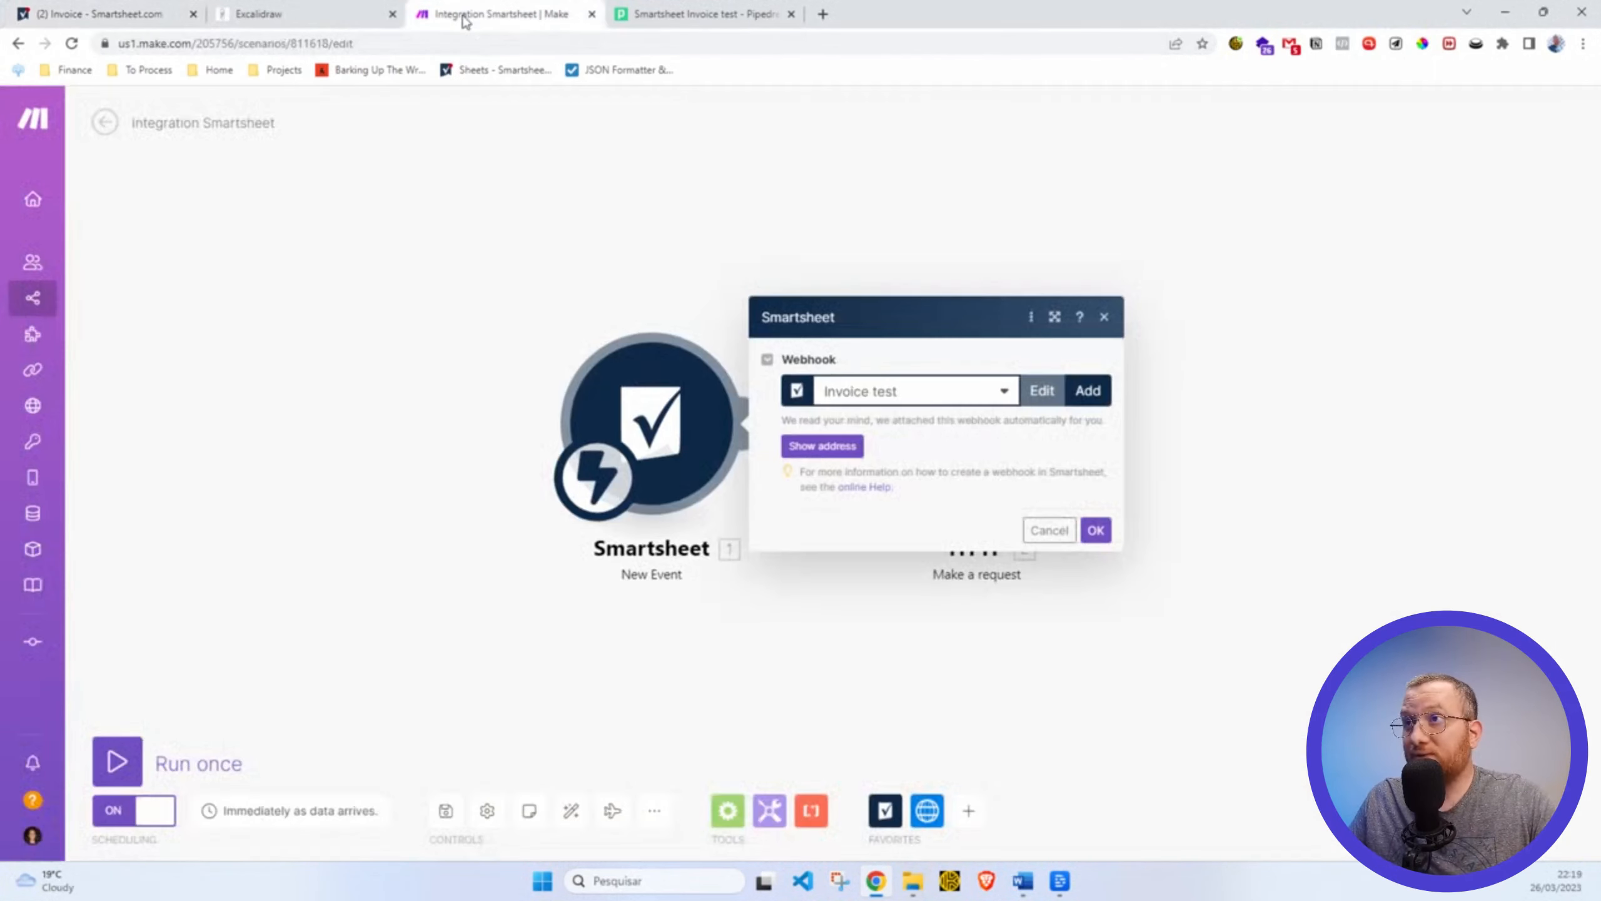
{"action": "left_click", "coordinate": [504, 340]}
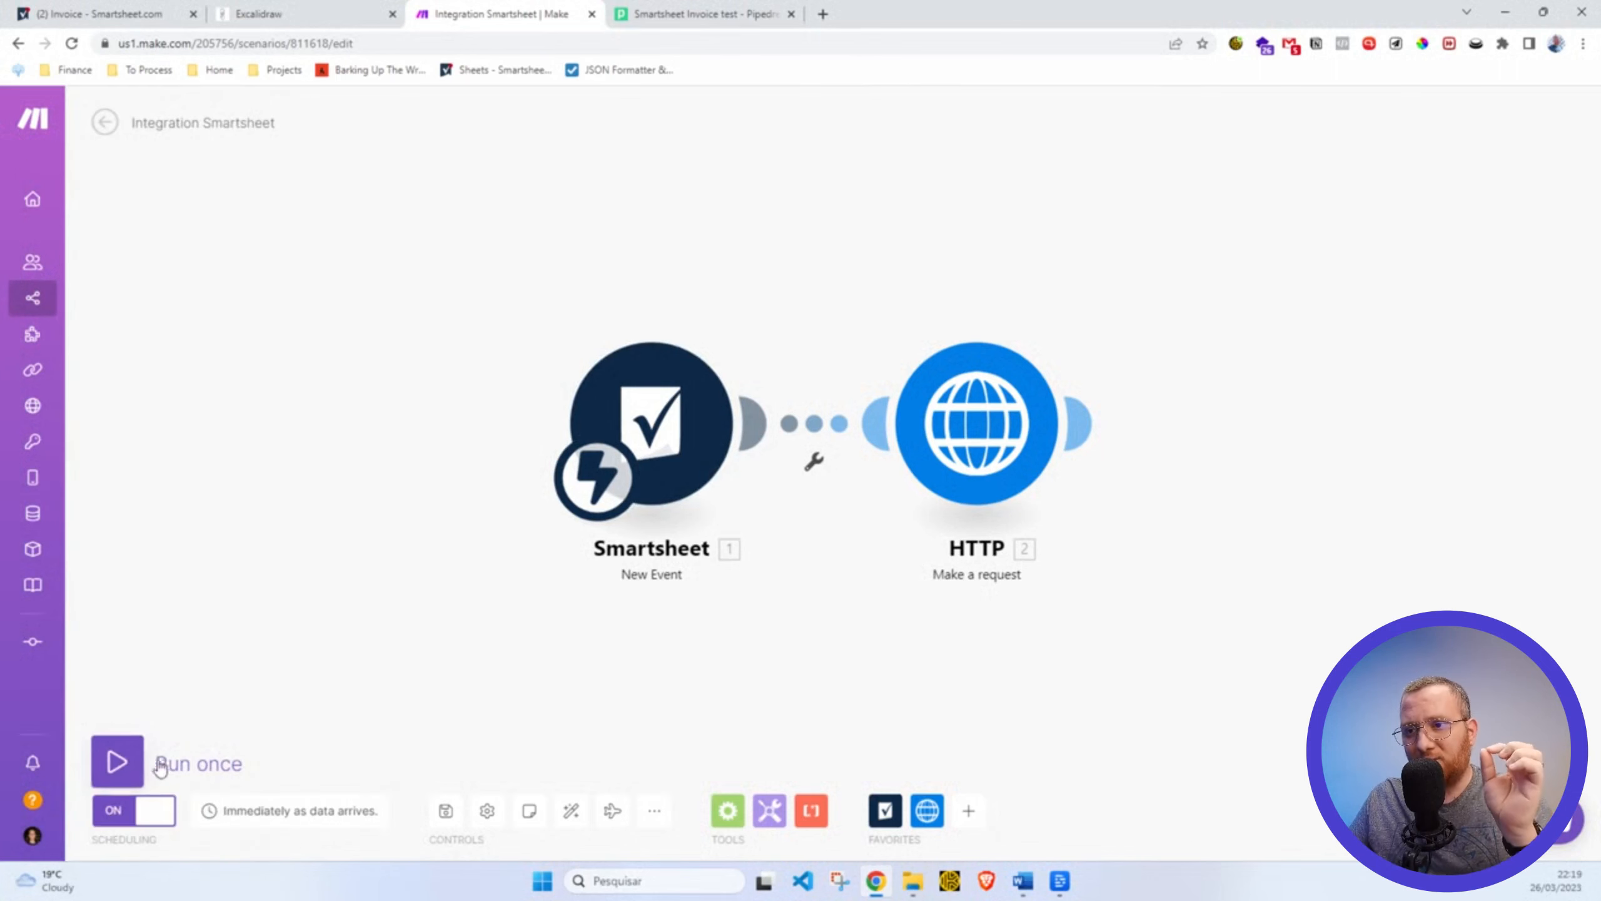
{"action": "left_click", "coordinate": [151, 15]}
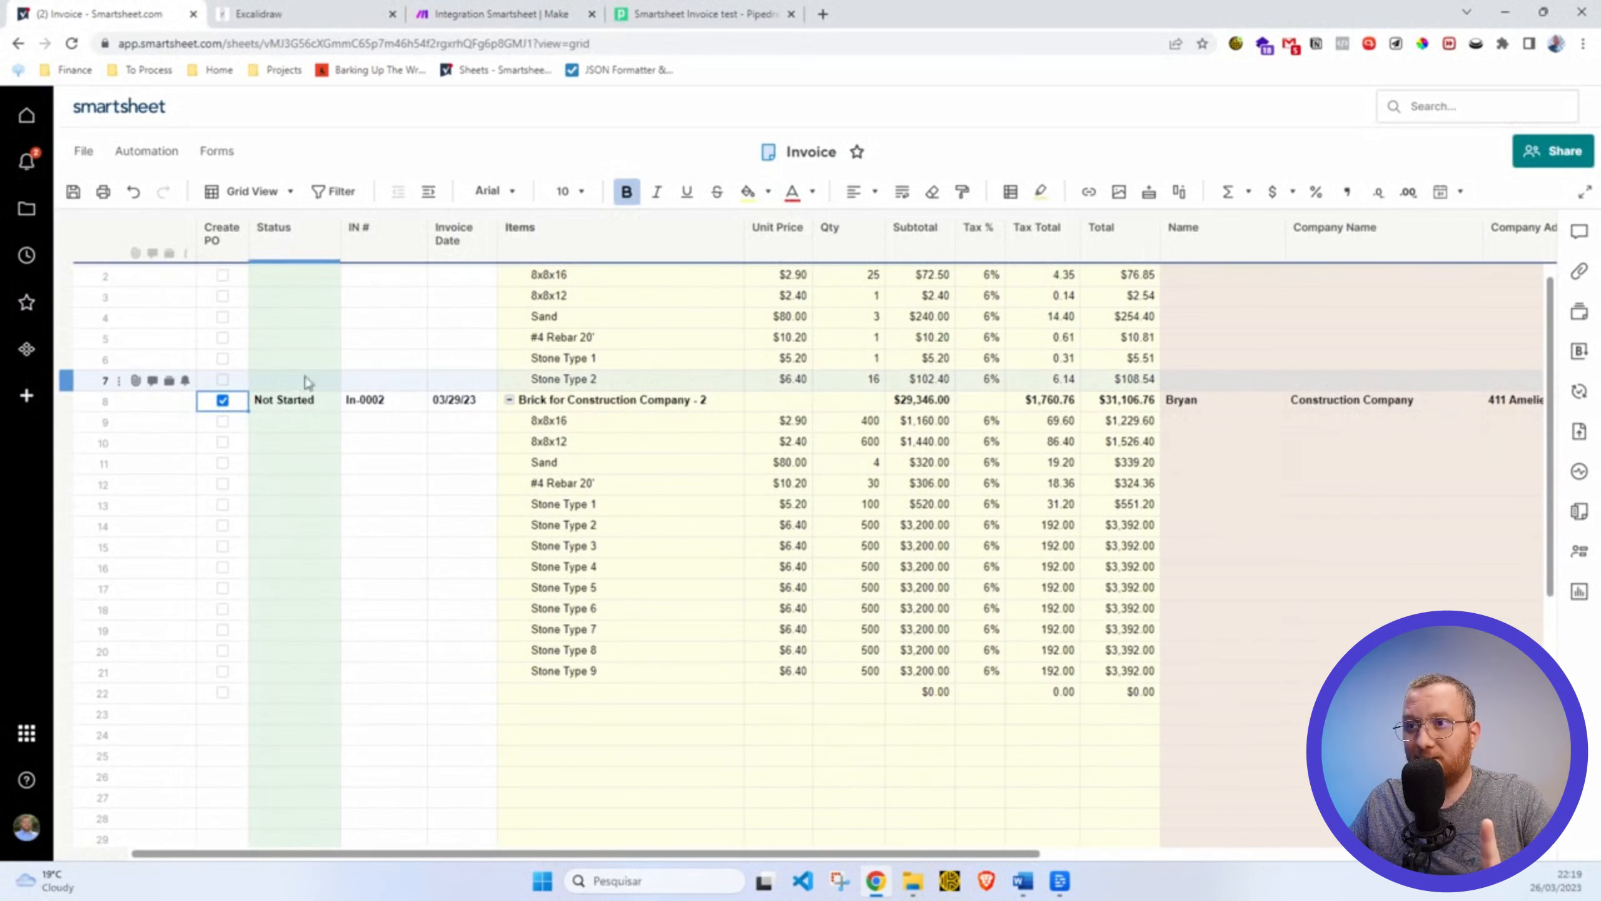
Turn off scheduling for the Make scenario, start a single run, and save the Smartsheet Invoice sheet to trigger it.
{"action": "left_click", "coordinate": [475, 18]}
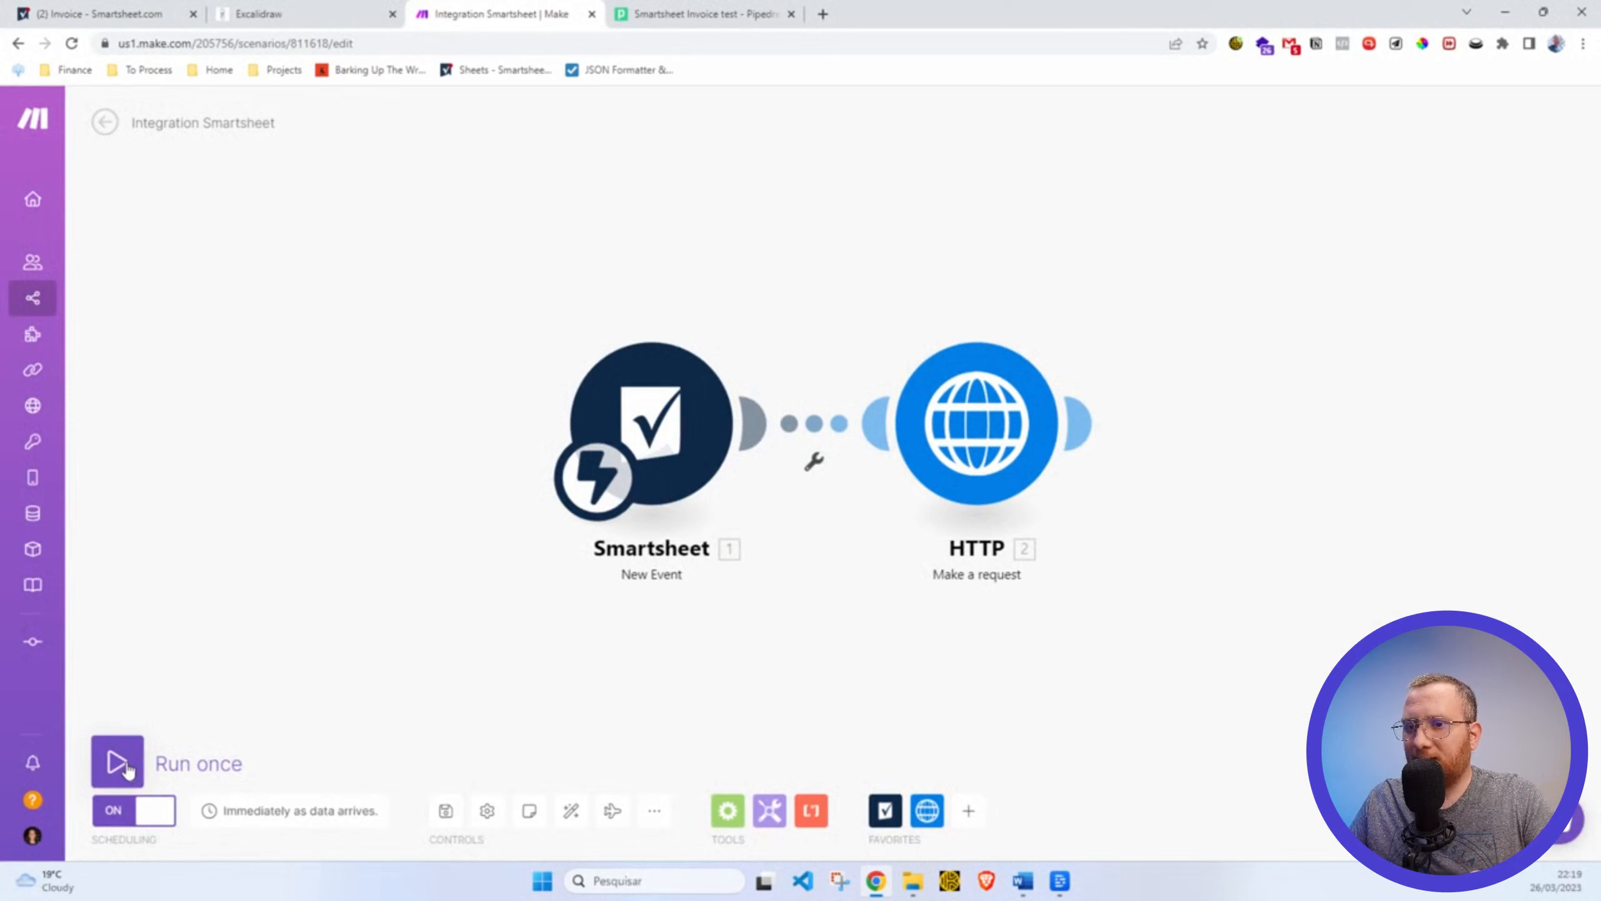
{"action": "left_click", "coordinate": [143, 811]}
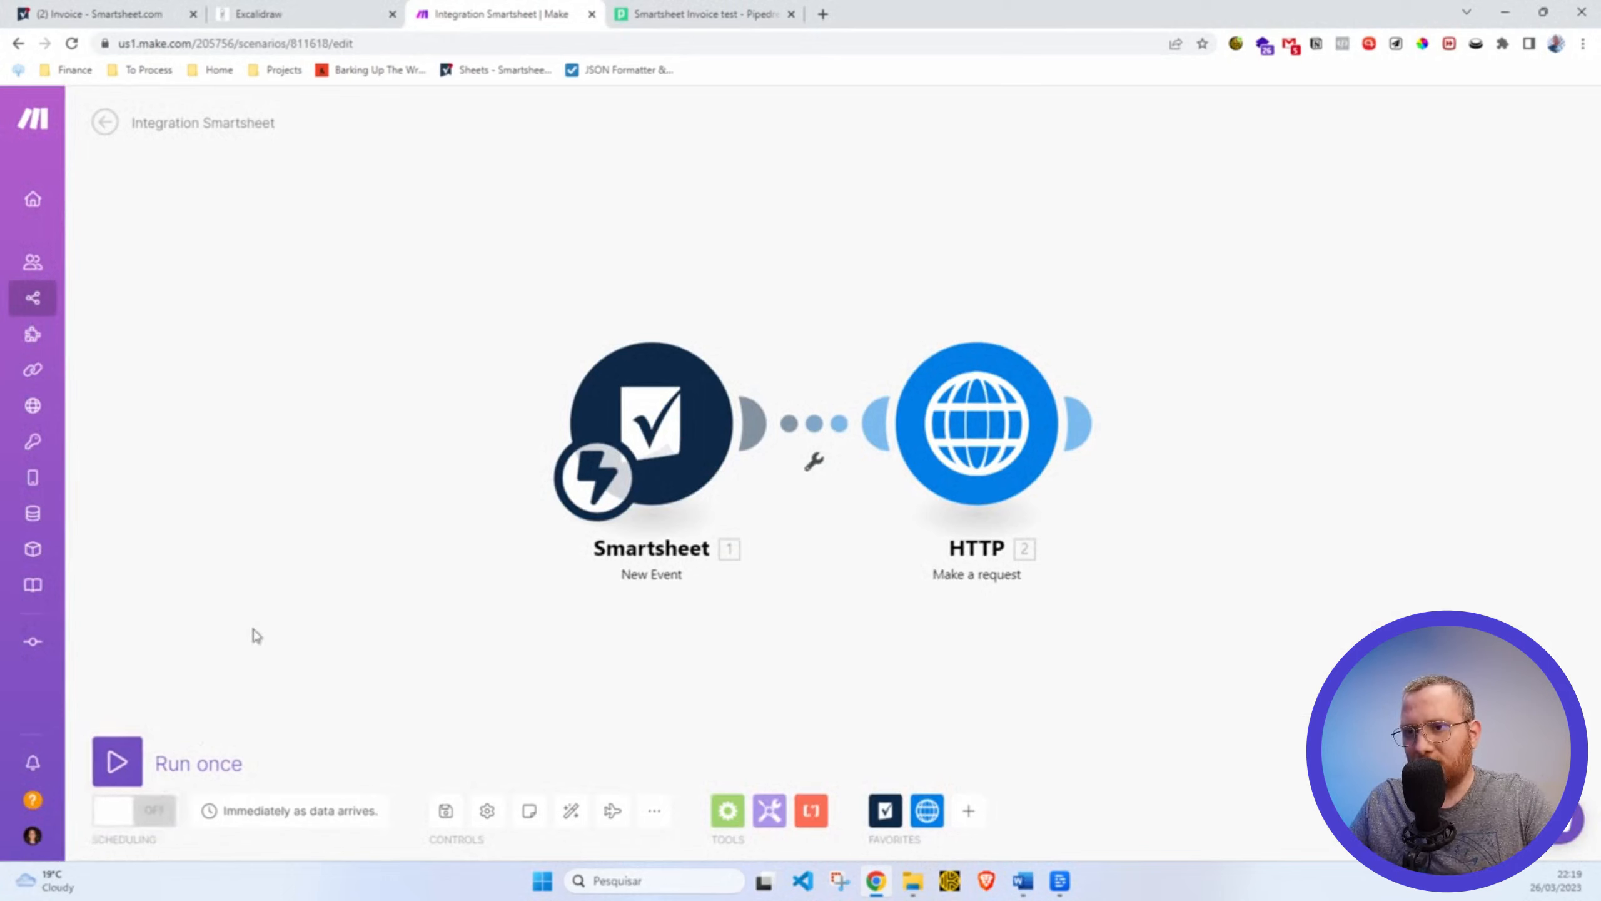
{"action": "left_click", "coordinate": [117, 762]}
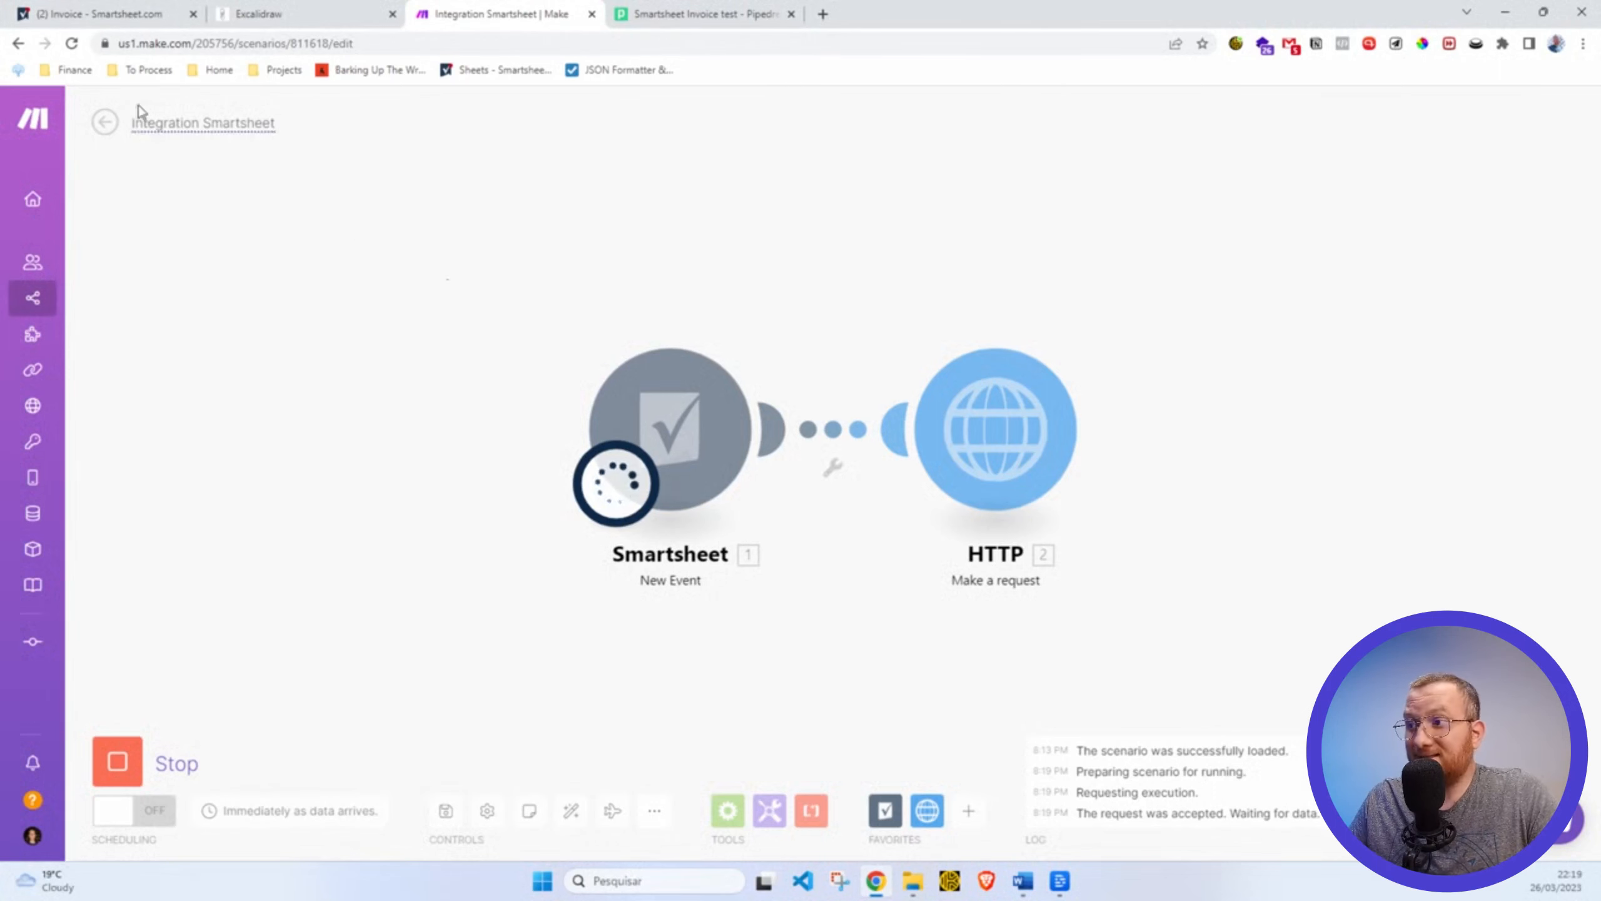
{"action": "left_click", "coordinate": [125, 22]}
{"action": "left_click", "coordinate": [498, 14]}
Check the Pipedream trigger's event list for the new POST event, and go back to the Smartsheet Invoice sheet.
{"action": "left_click", "coordinate": [674, 18]}
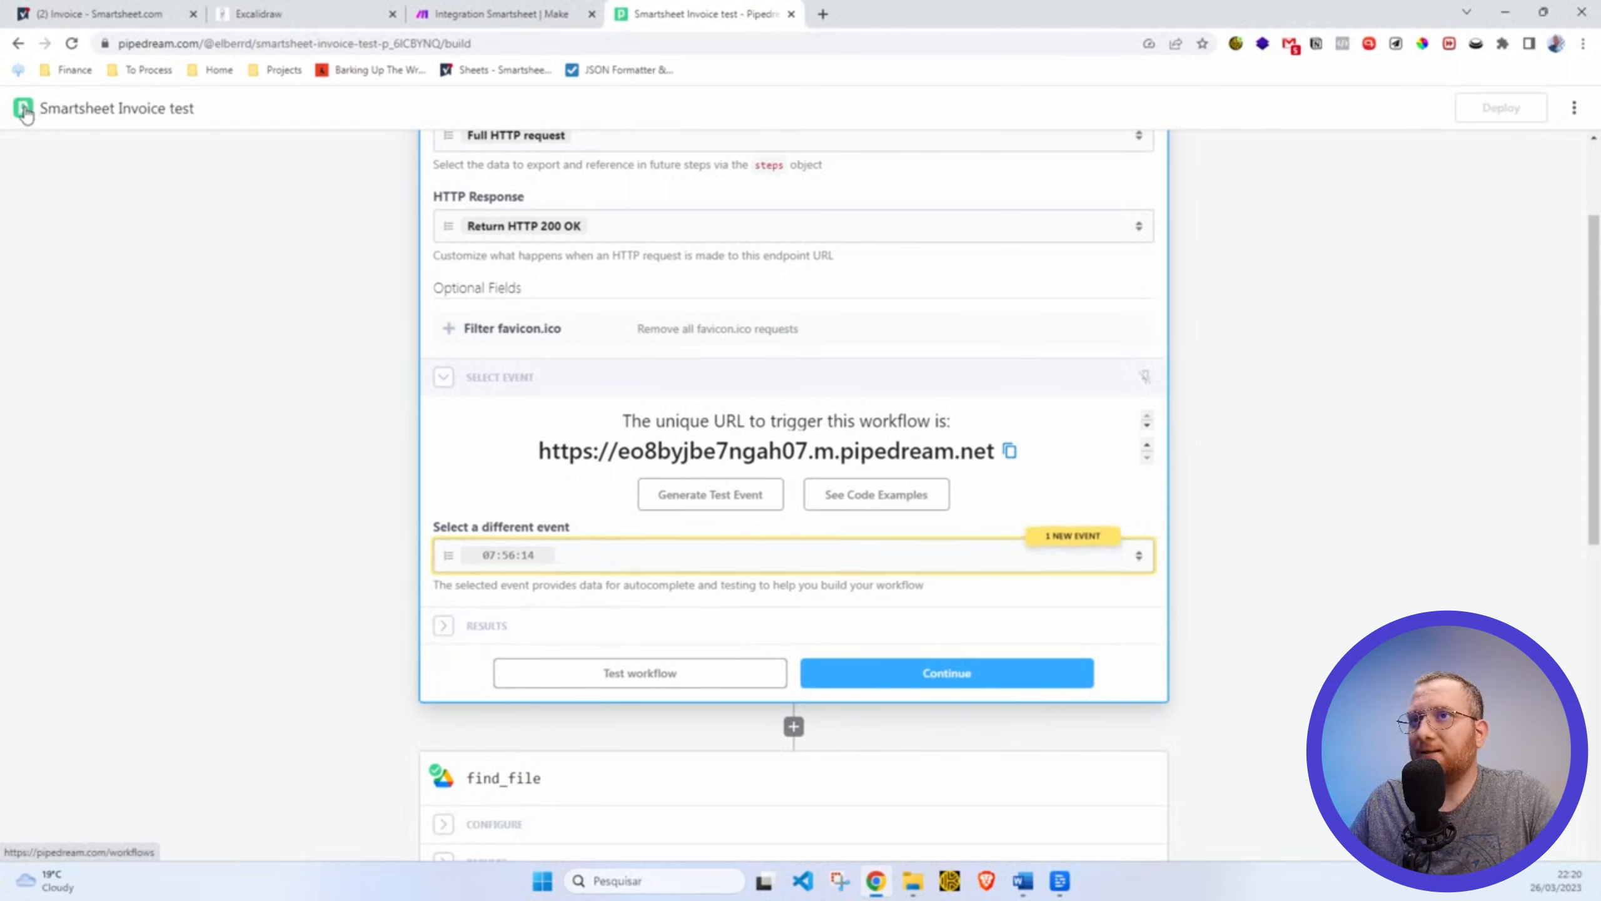
{"action": "left_click", "coordinate": [932, 566]}
{"action": "left_click", "coordinate": [786, 651]}
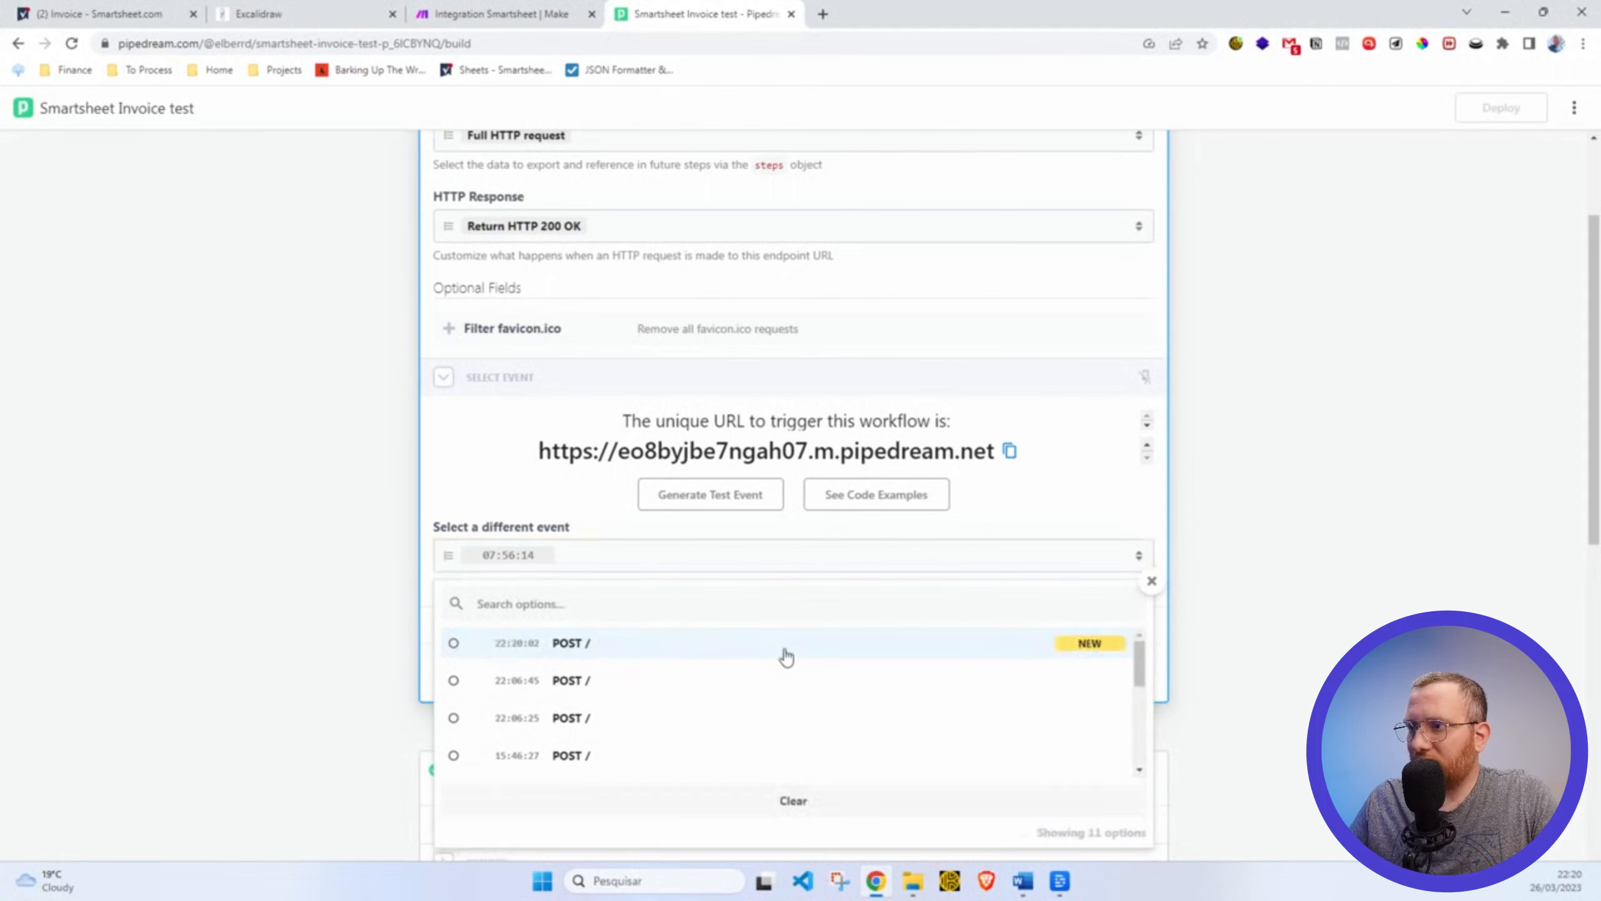
{"action": "left_click", "coordinate": [306, 438]}
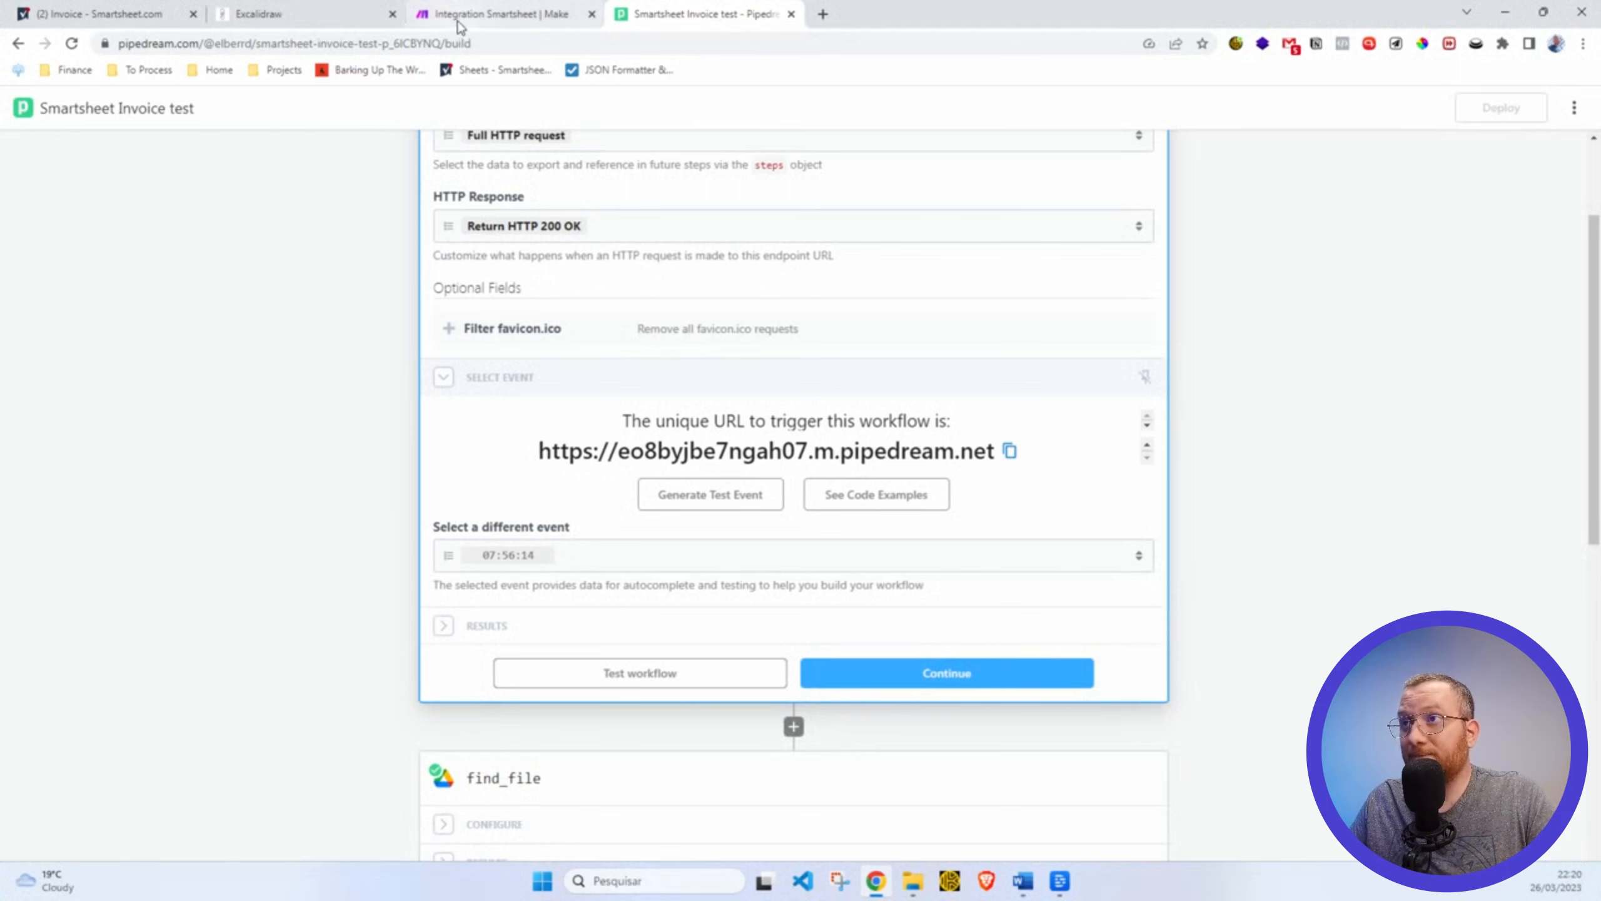
{"action": "left_click", "coordinate": [459, 24]}
{"action": "left_click", "coordinate": [145, 19]}
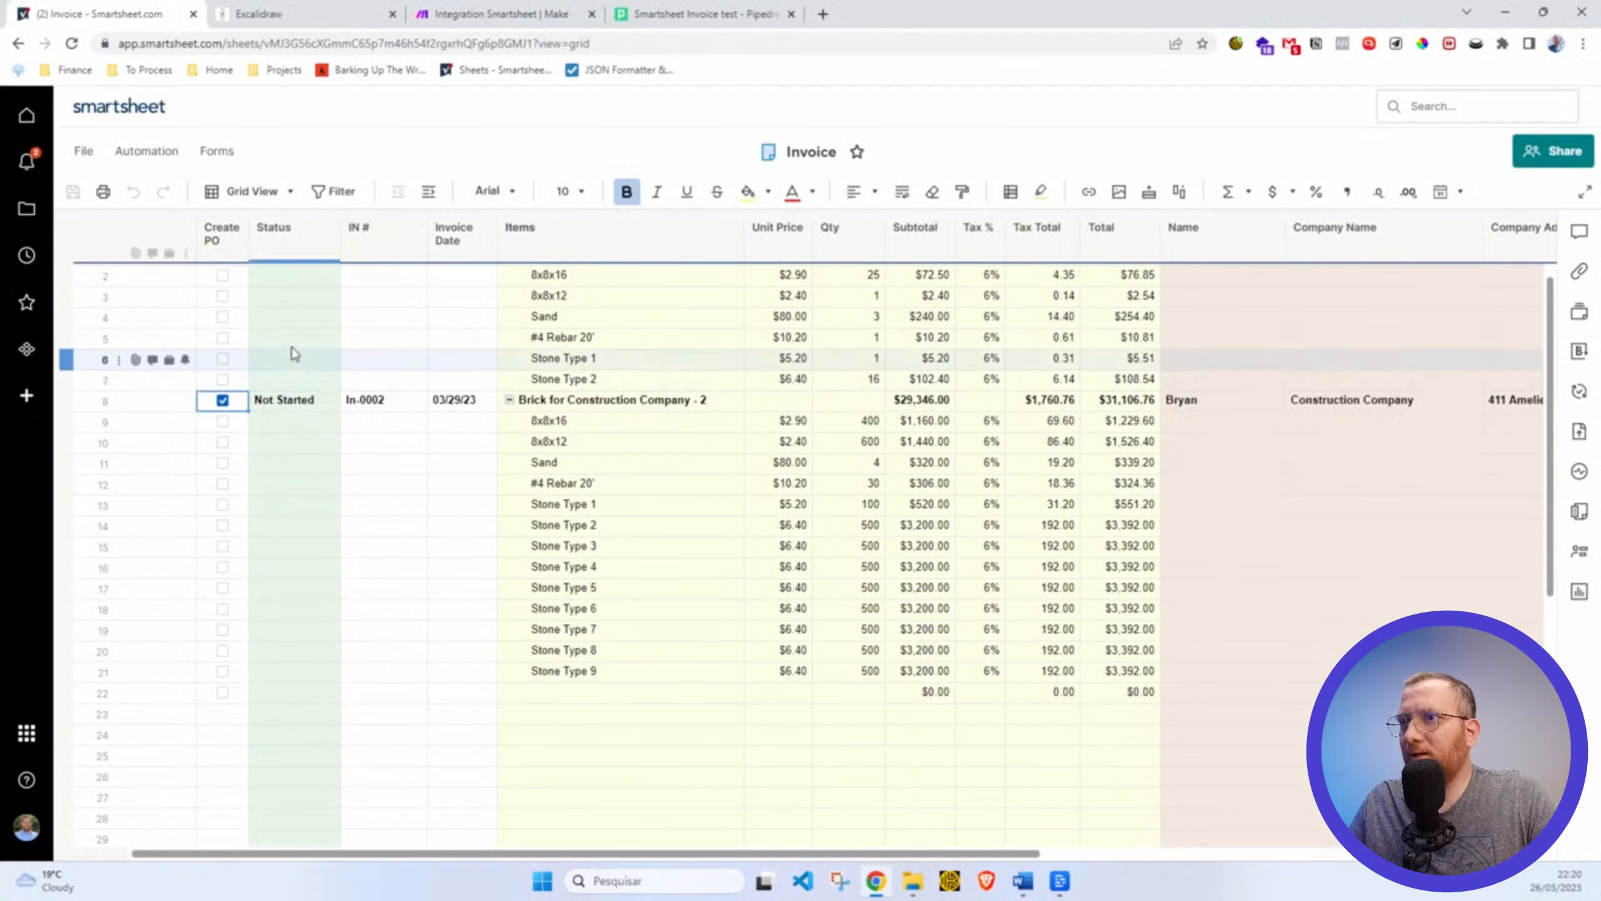
Return to Pipedream and examine the sheetID and rowID in the body of the trigger's exported event.
{"action": "left_click", "coordinate": [643, 17]}
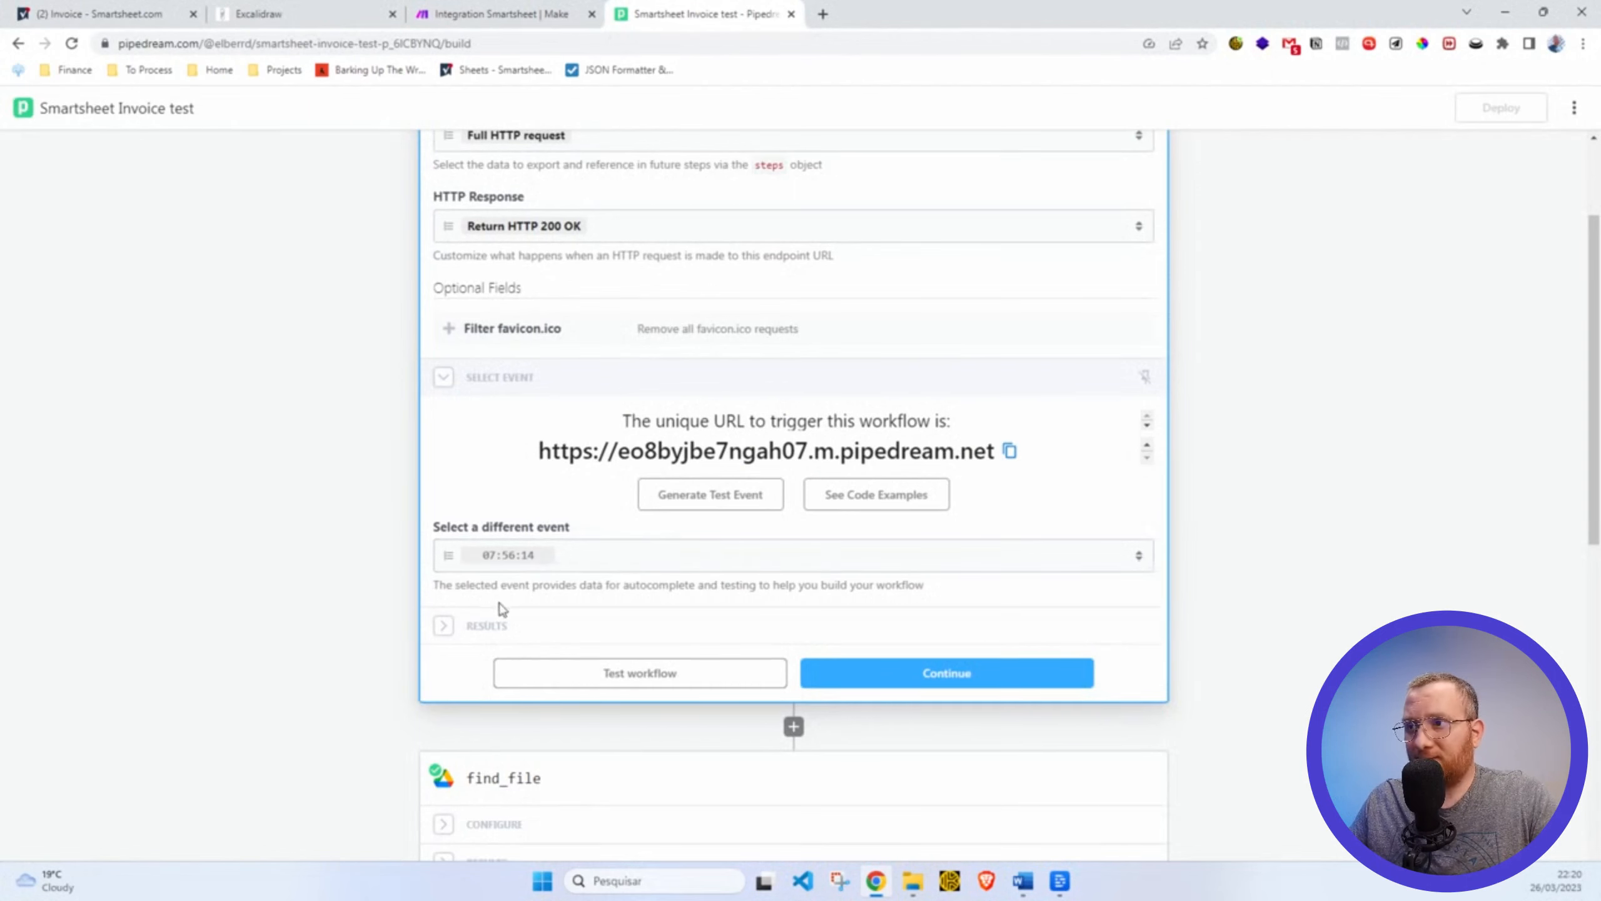
{"action": "left_click", "coordinate": [445, 626]}
{"action": "scroll", "coordinate": [391, 441], "scroll_direction": "down", "scroll_amount": 1}
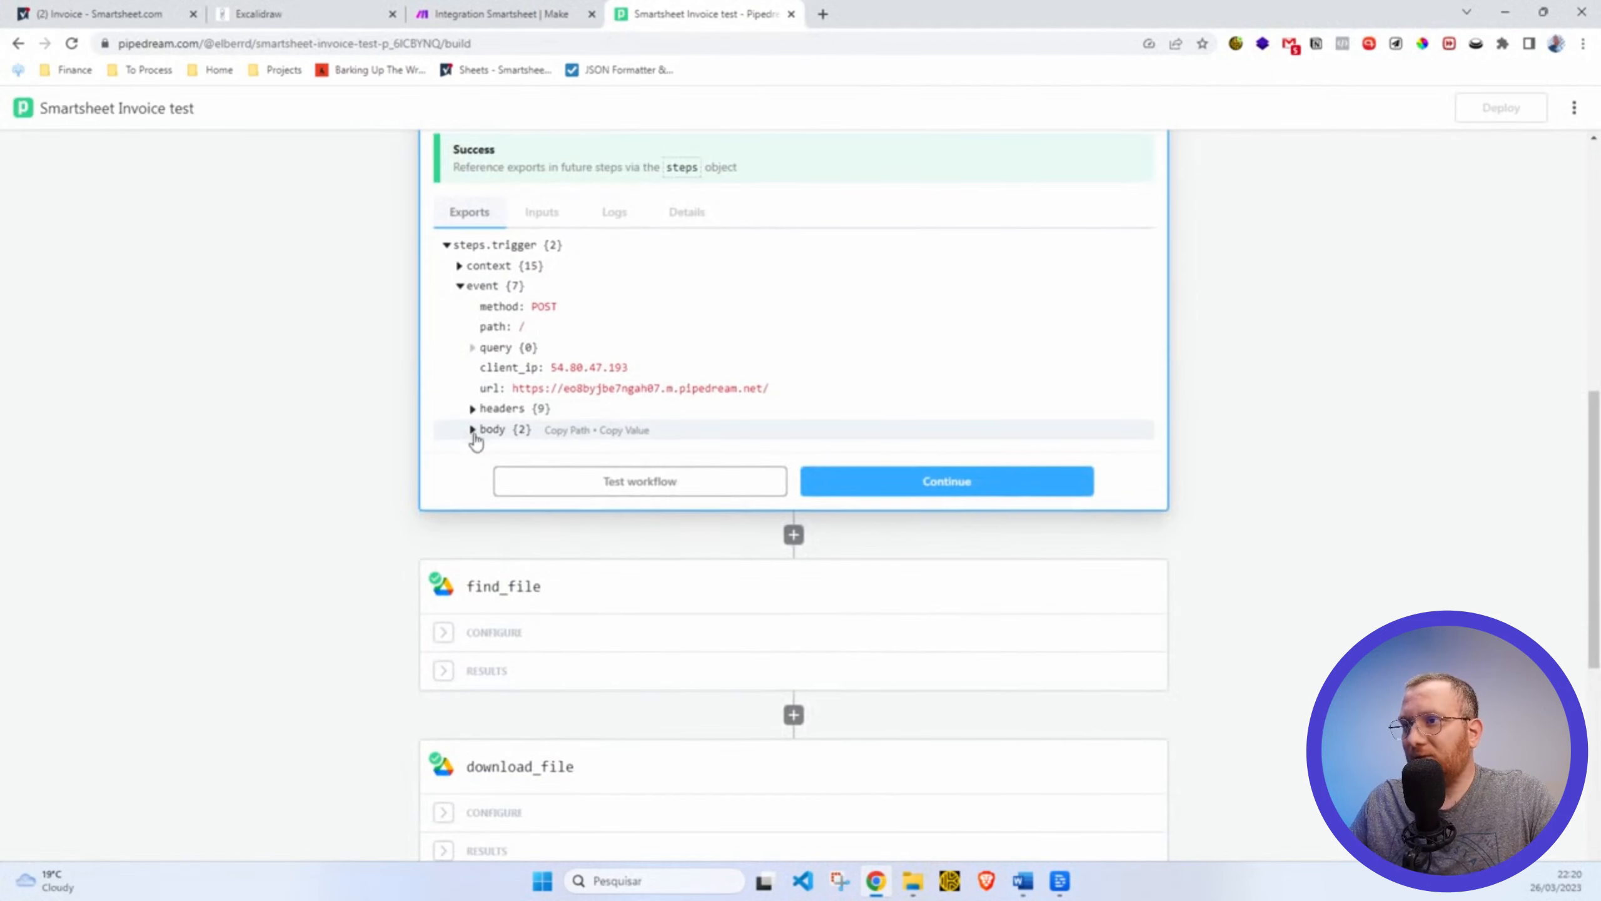
{"action": "left_click", "coordinate": [474, 429]}
{"action": "left_click_drag", "start_coordinate": [496, 448], "coordinate": [661, 469]}
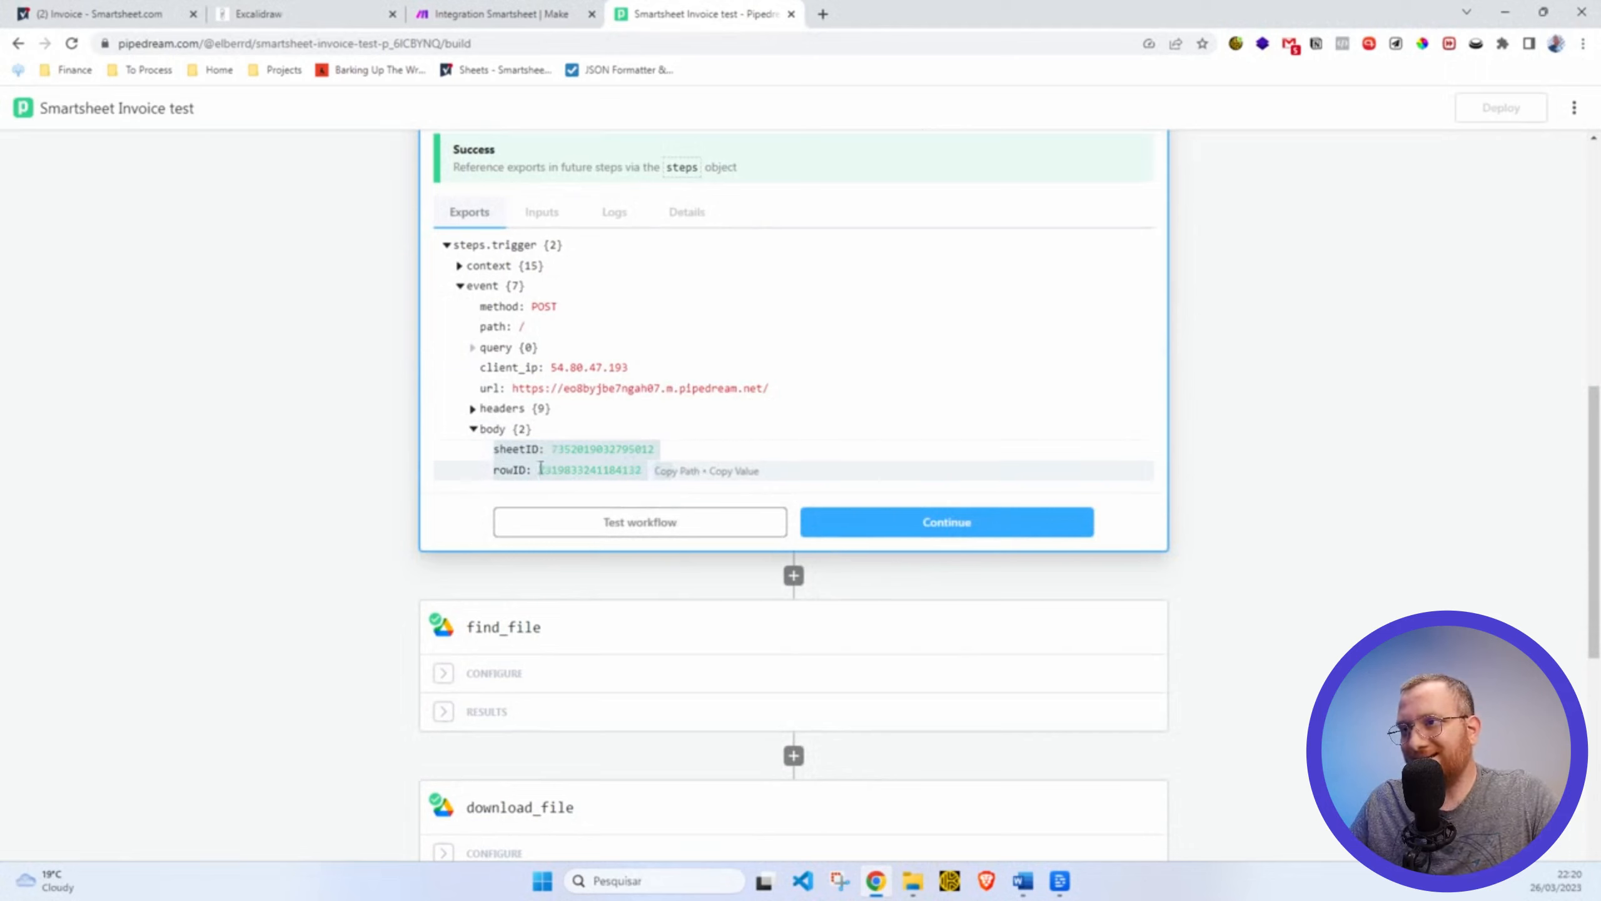
{"action": "left_click", "coordinate": [455, 467]}
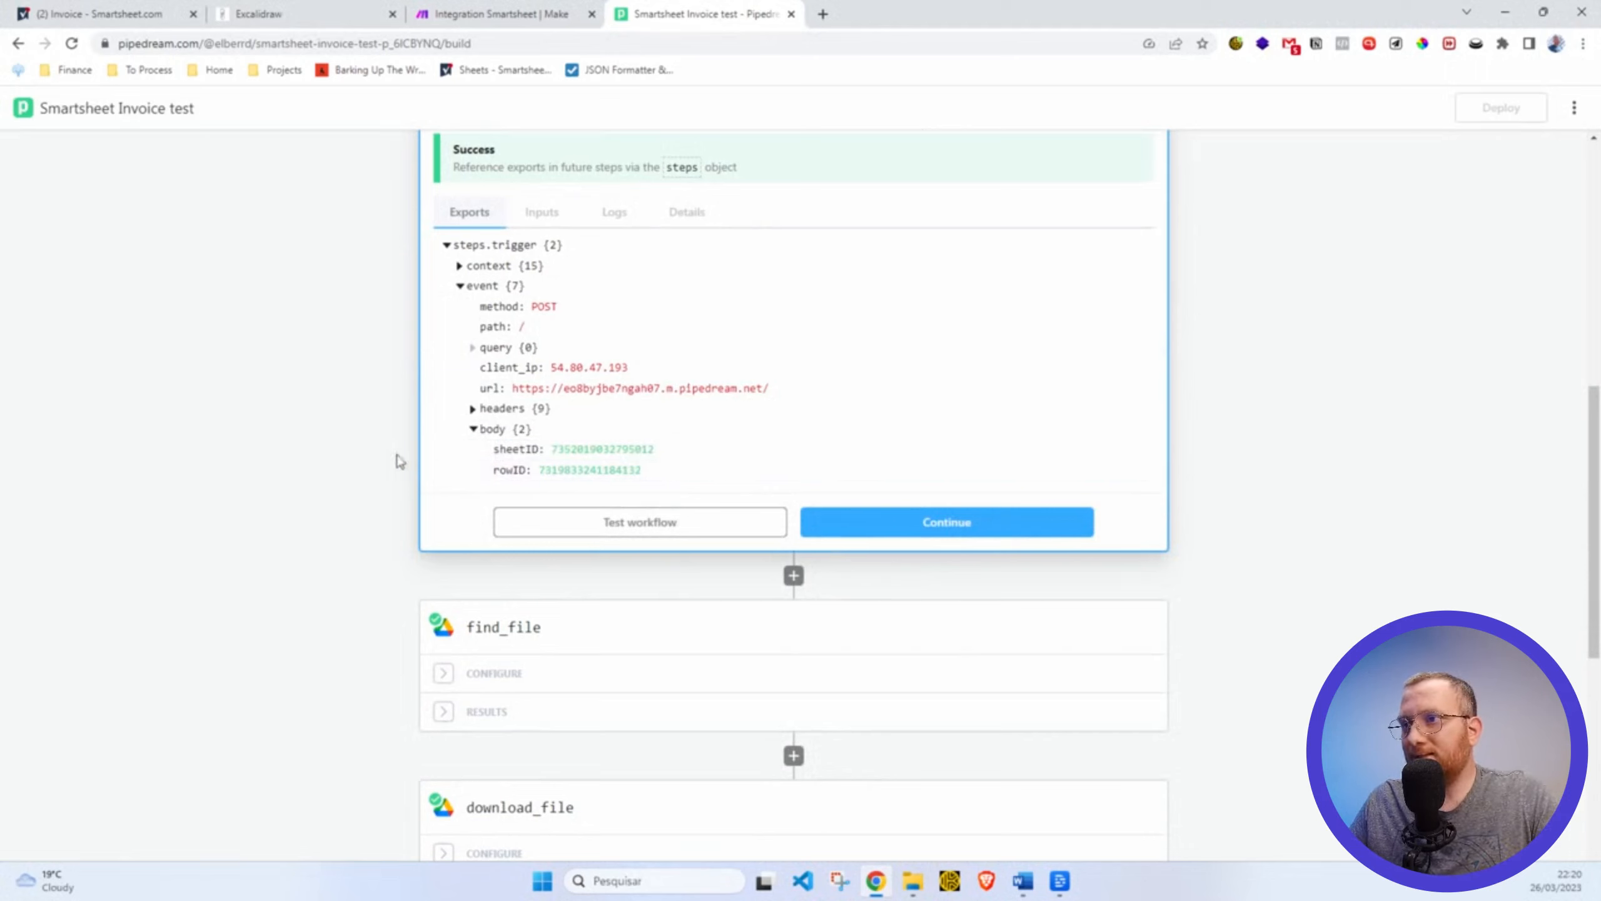
{"action": "left_click", "coordinate": [474, 429]}
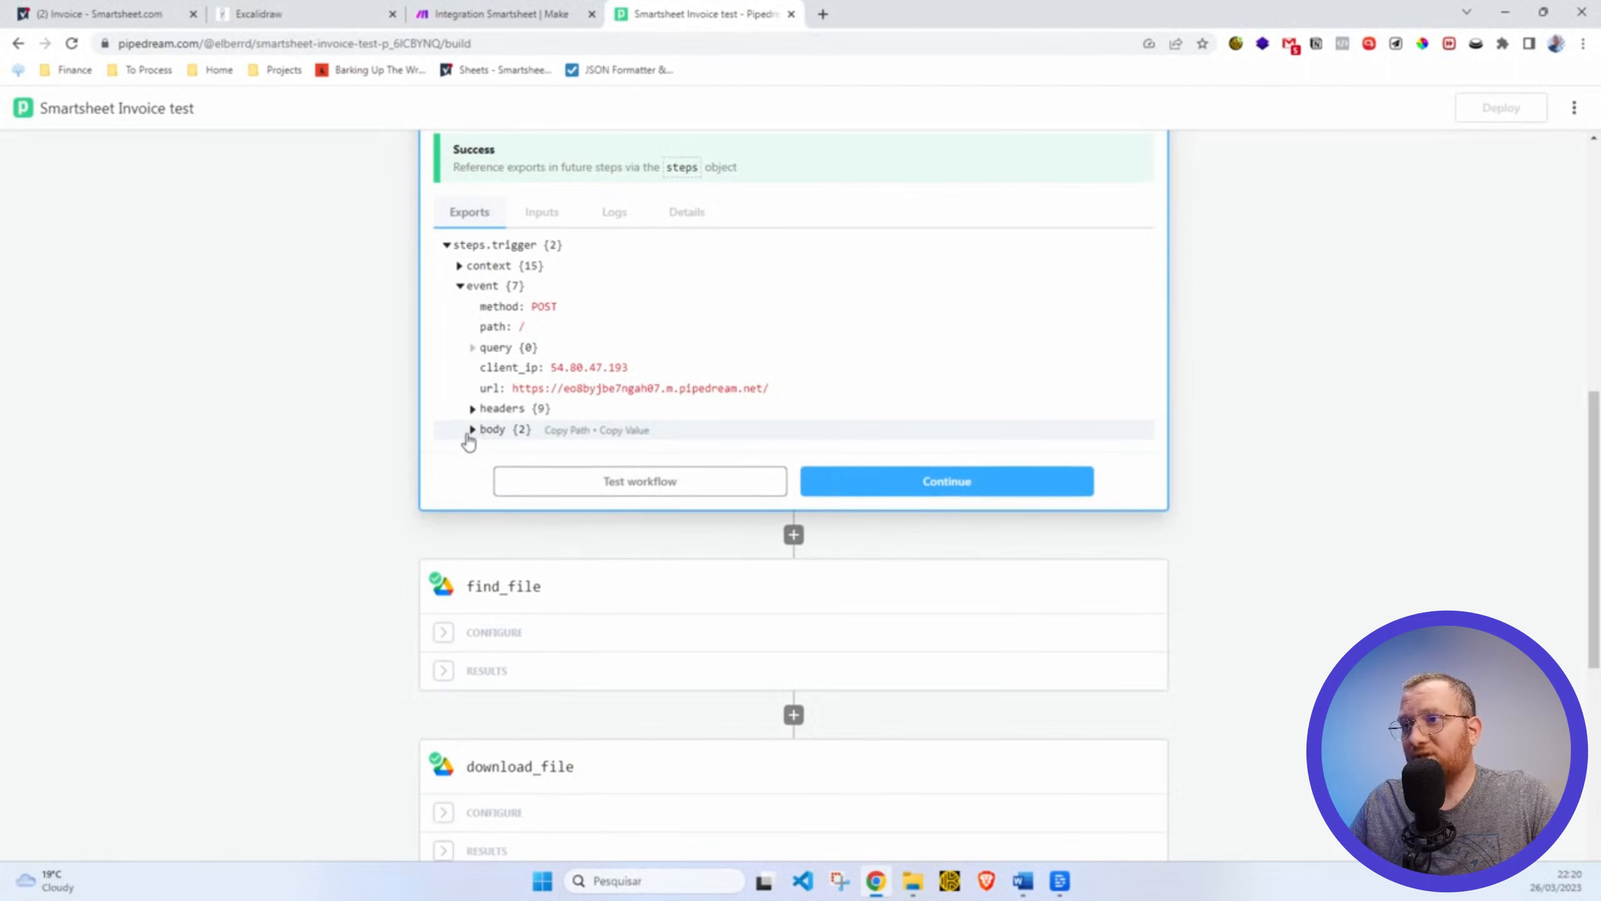
Add a step after smartsheet, search the Google Drive actions for "find", and delete the new step.
{"action": "scroll", "coordinate": [454, 441], "scroll_direction": "down", "scroll_amount": 4}
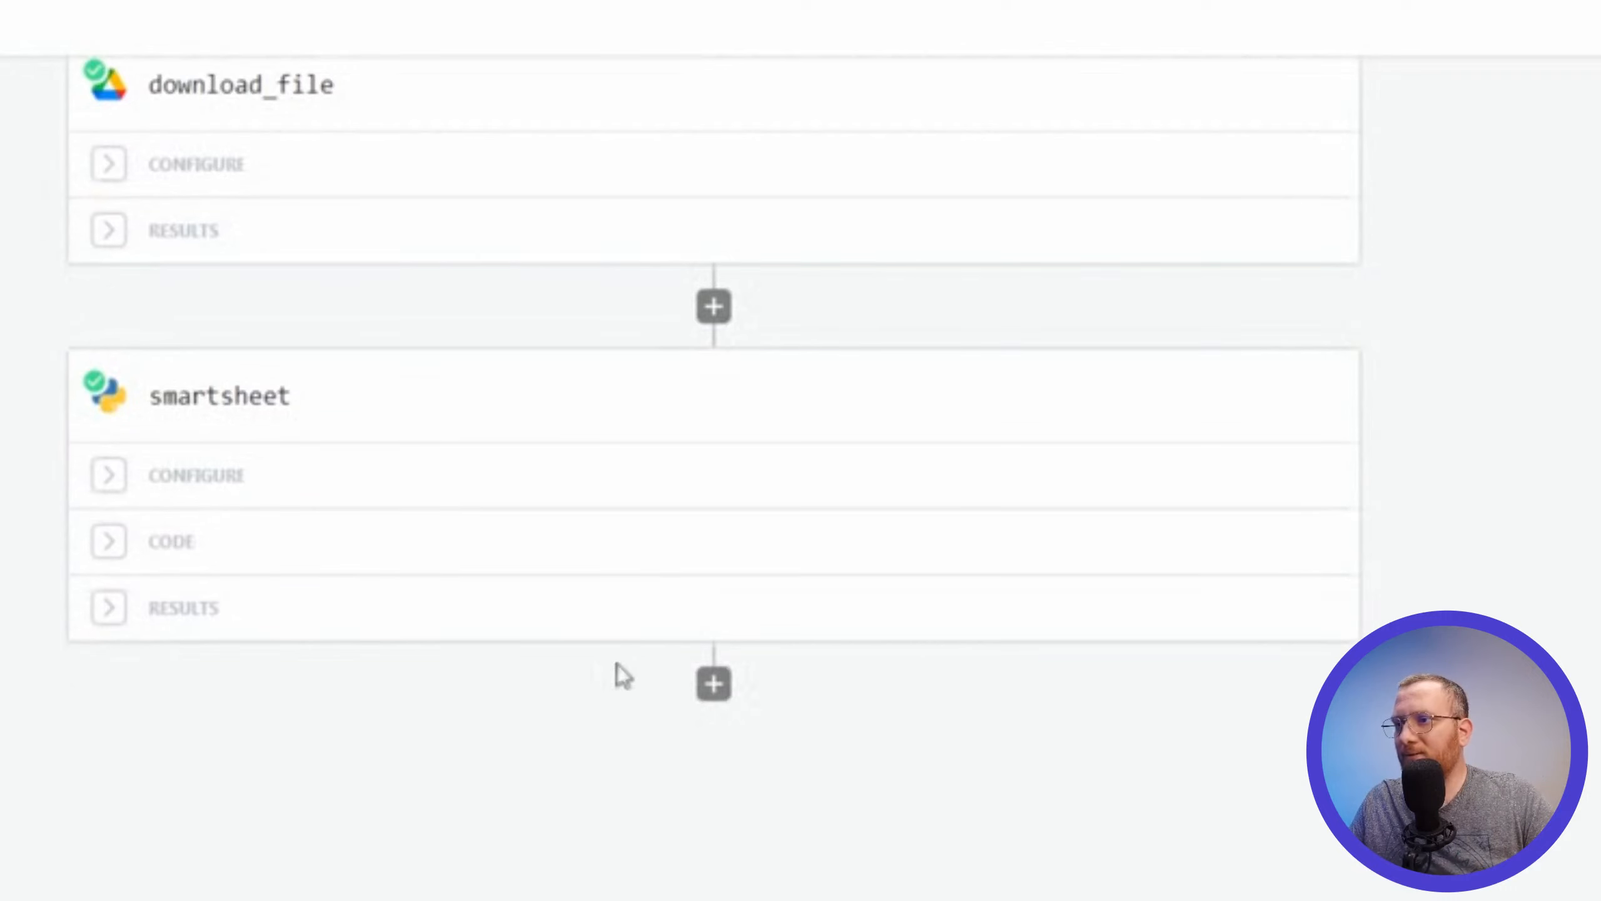
{"action": "left_click", "coordinate": [714, 687]}
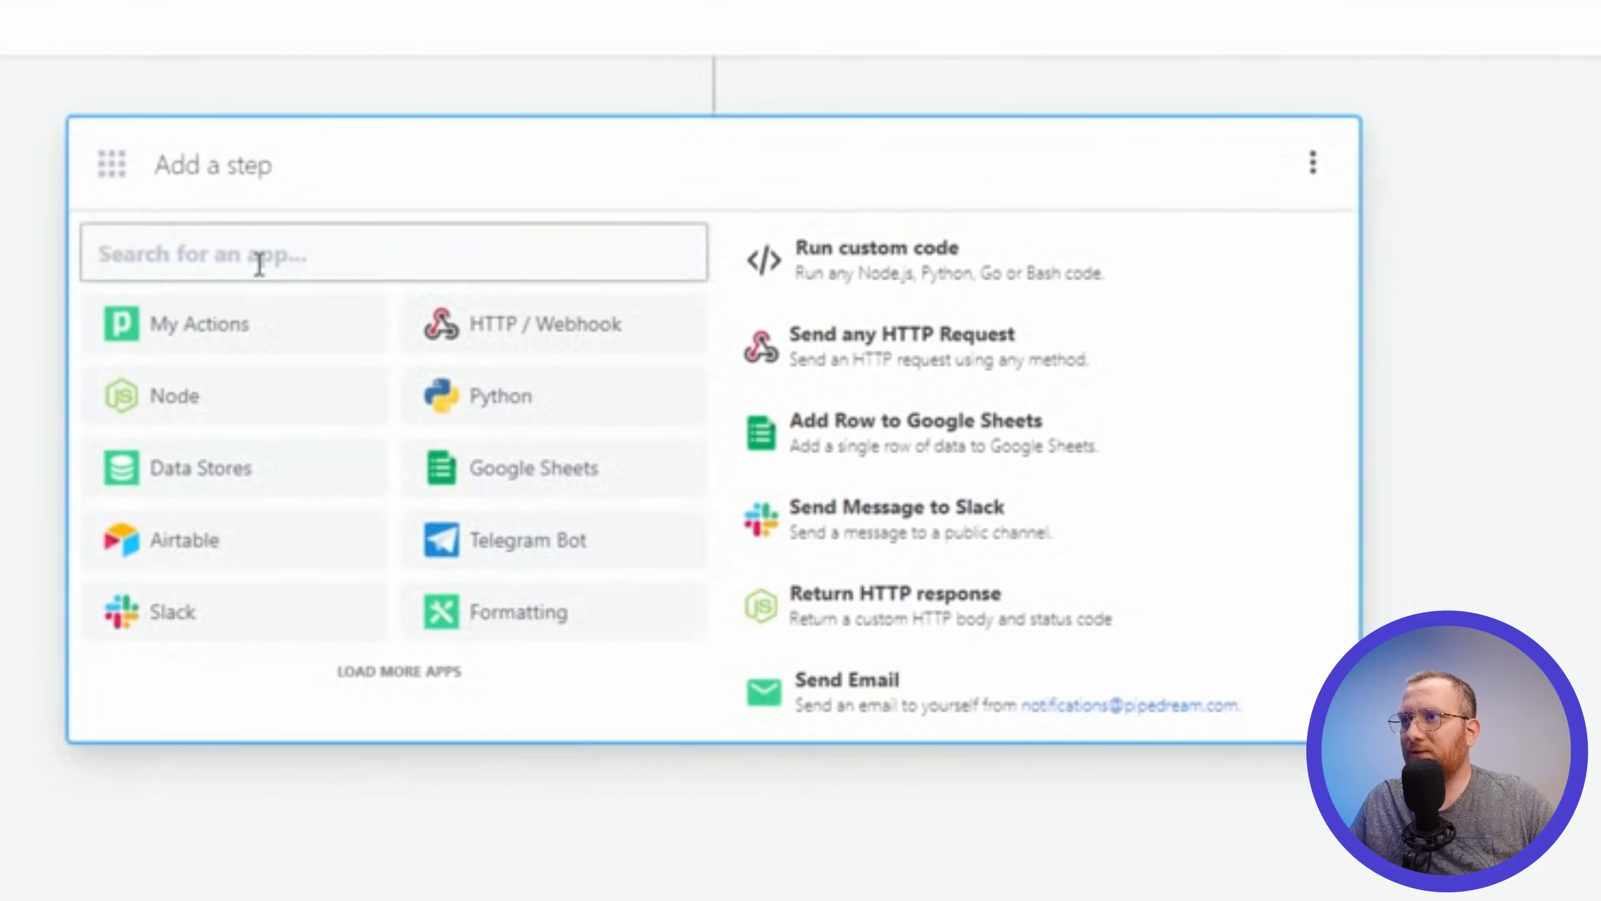
{"action": "type", "text": "drive"}
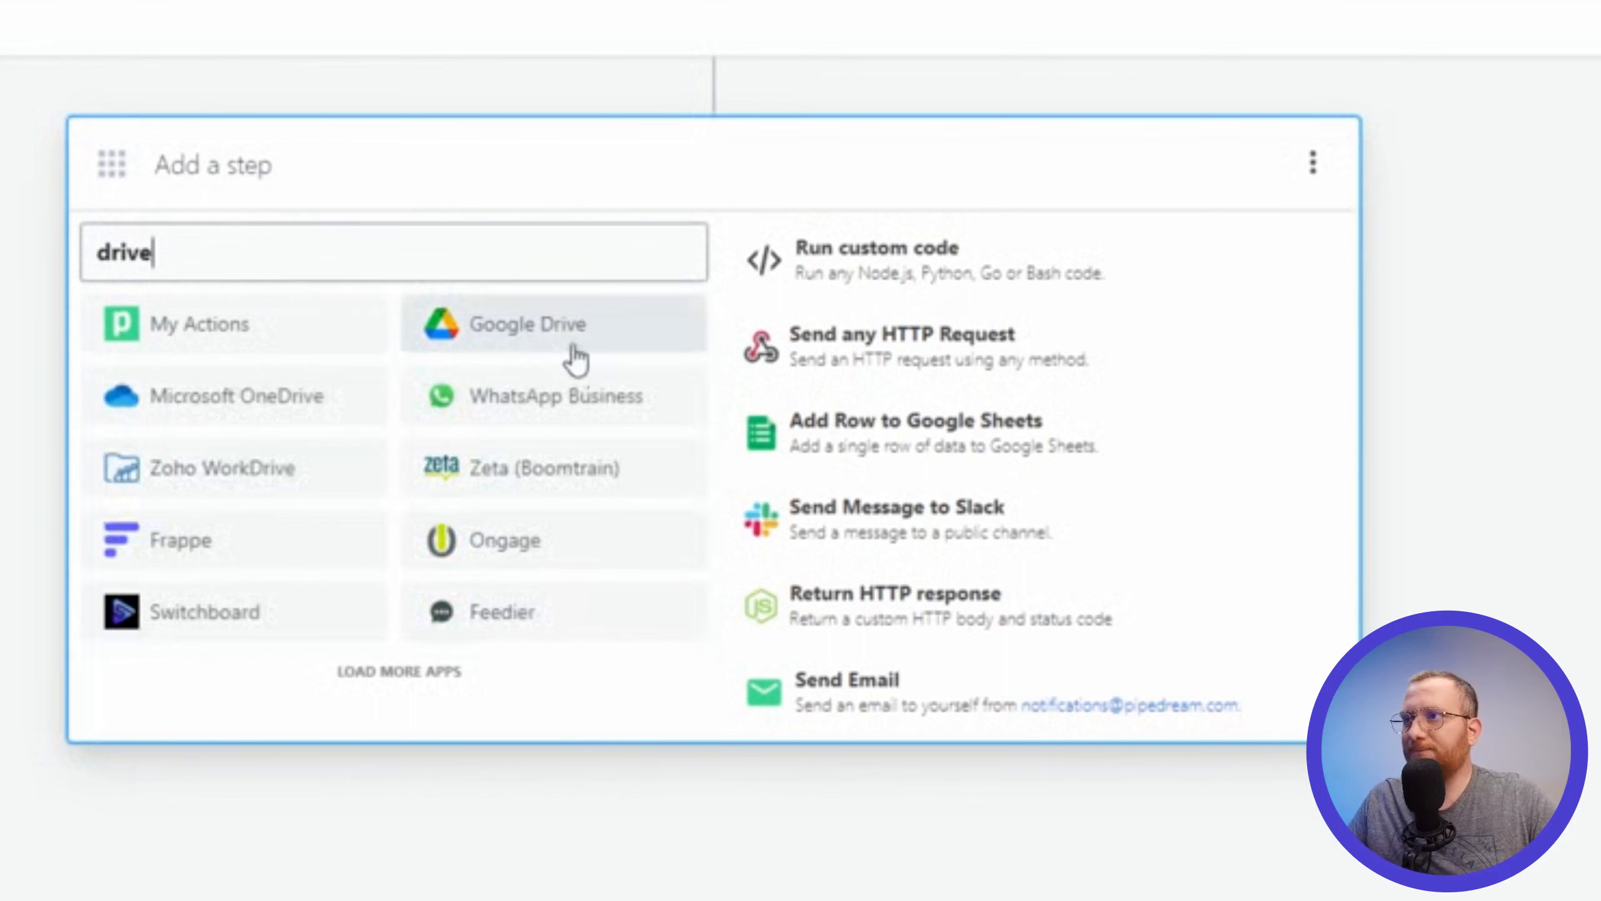
{"action": "left_click", "coordinate": [546, 344]}
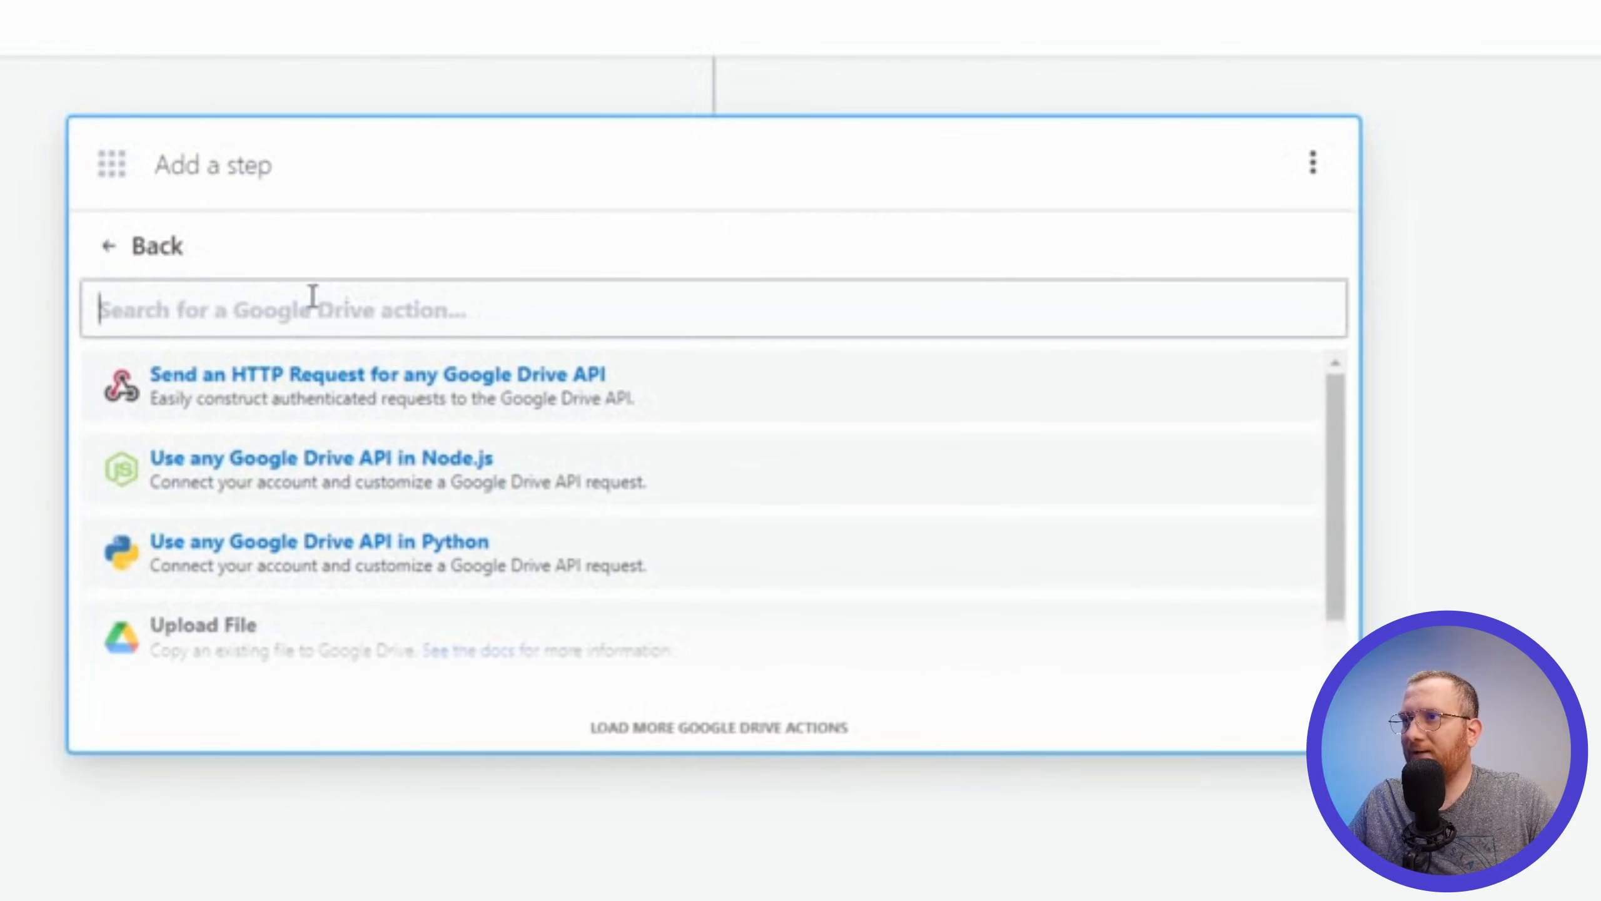
{"action": "type", "text": "find"}
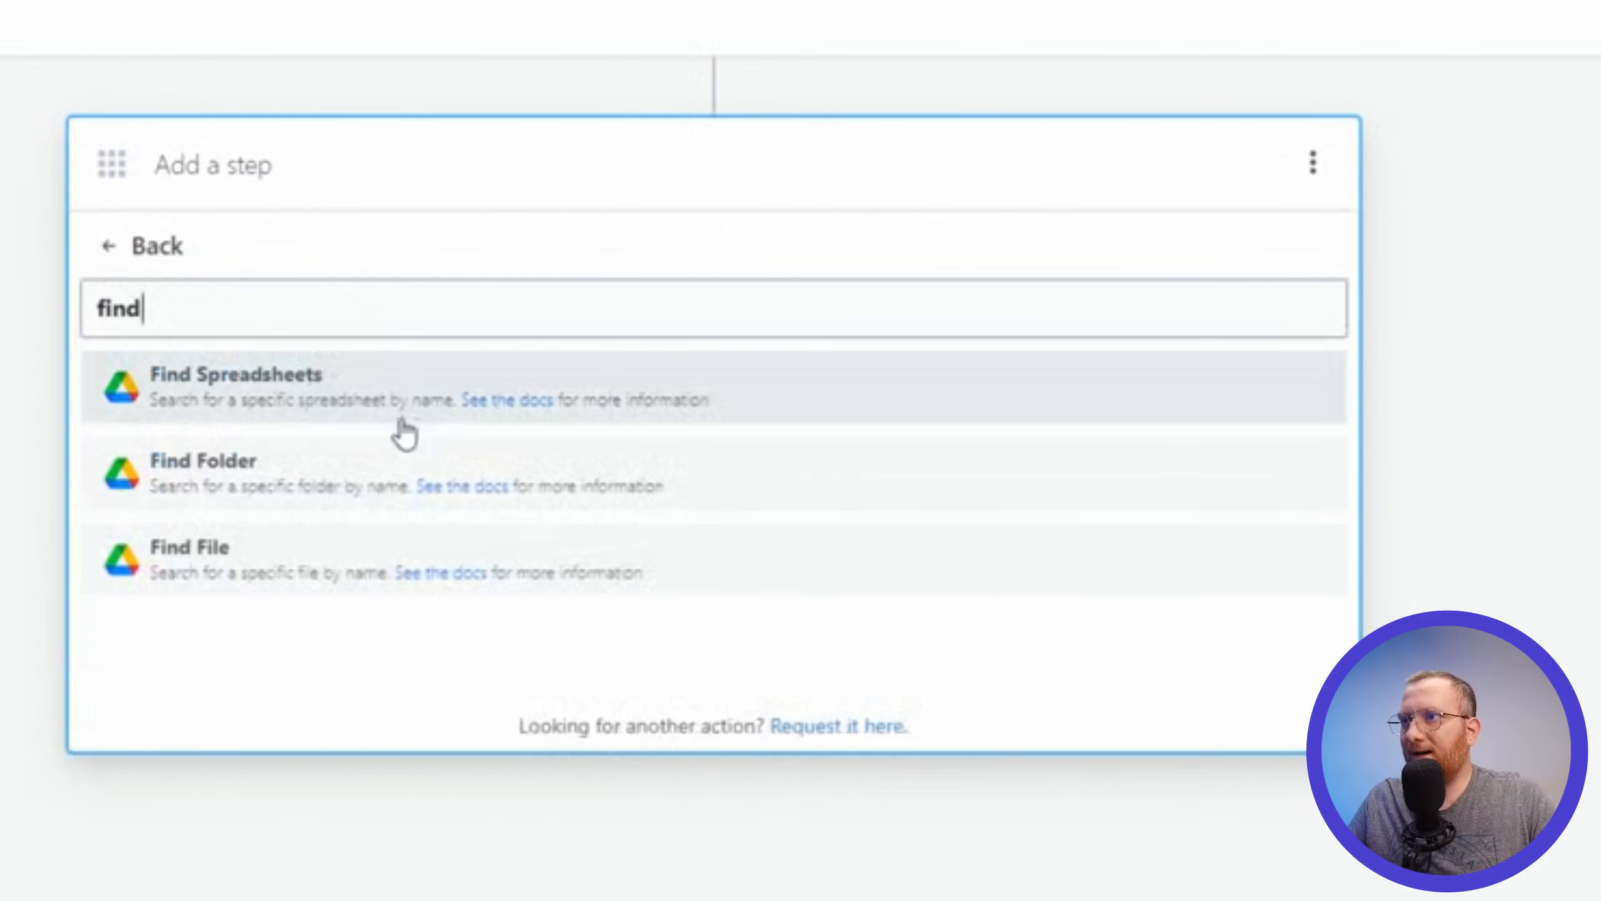
{"action": "left_click", "coordinate": [1312, 162]}
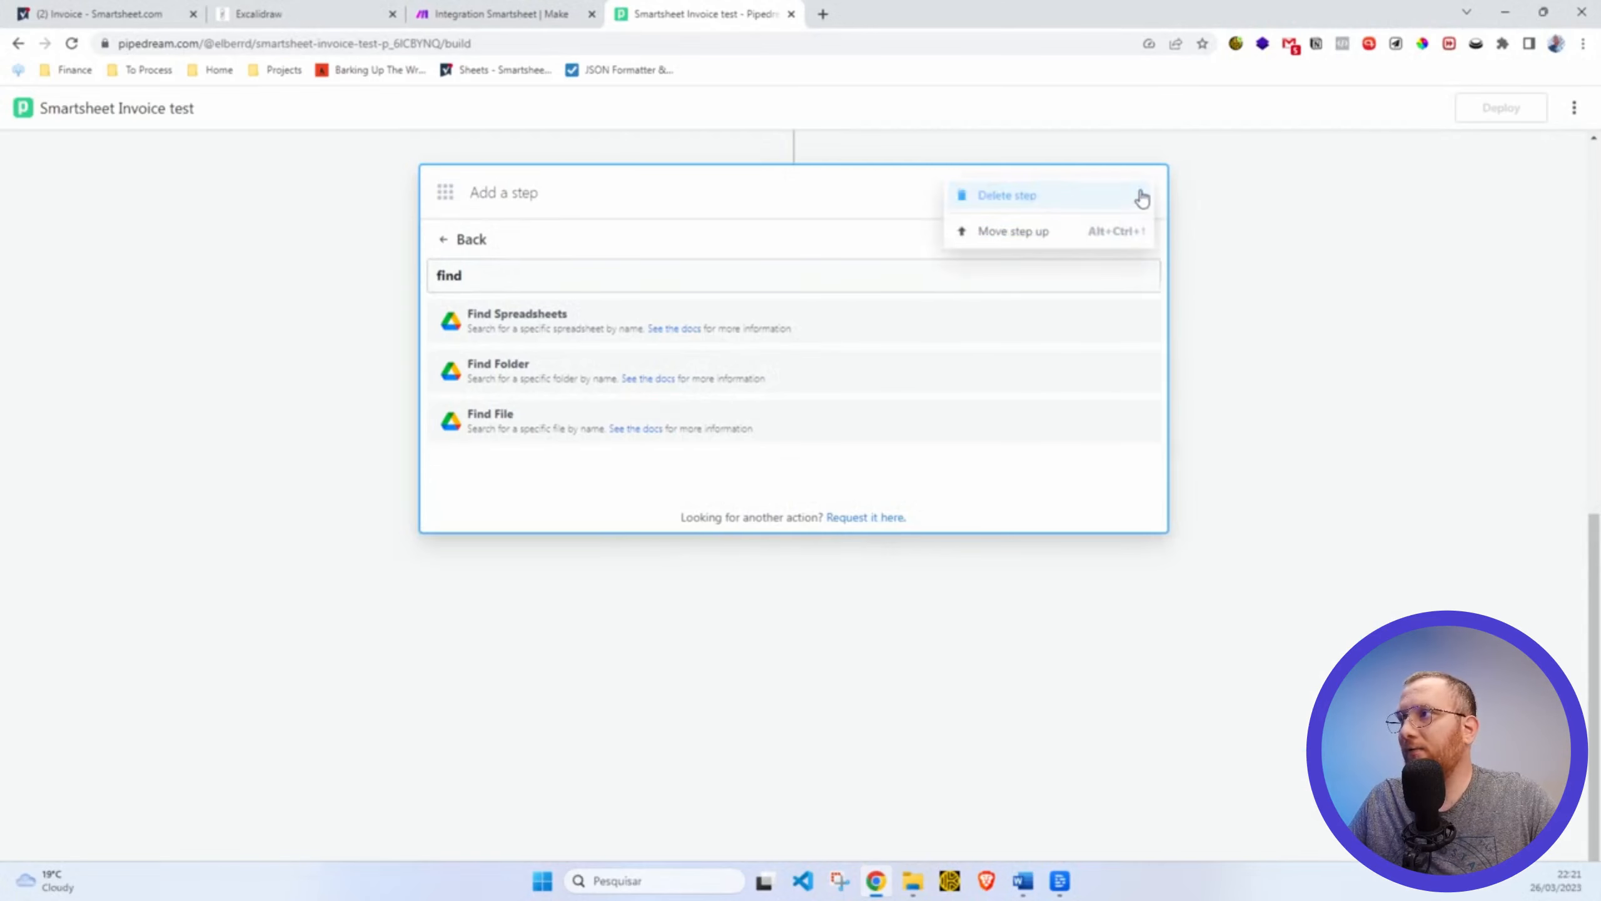
{"action": "left_click", "coordinate": [1057, 199]}
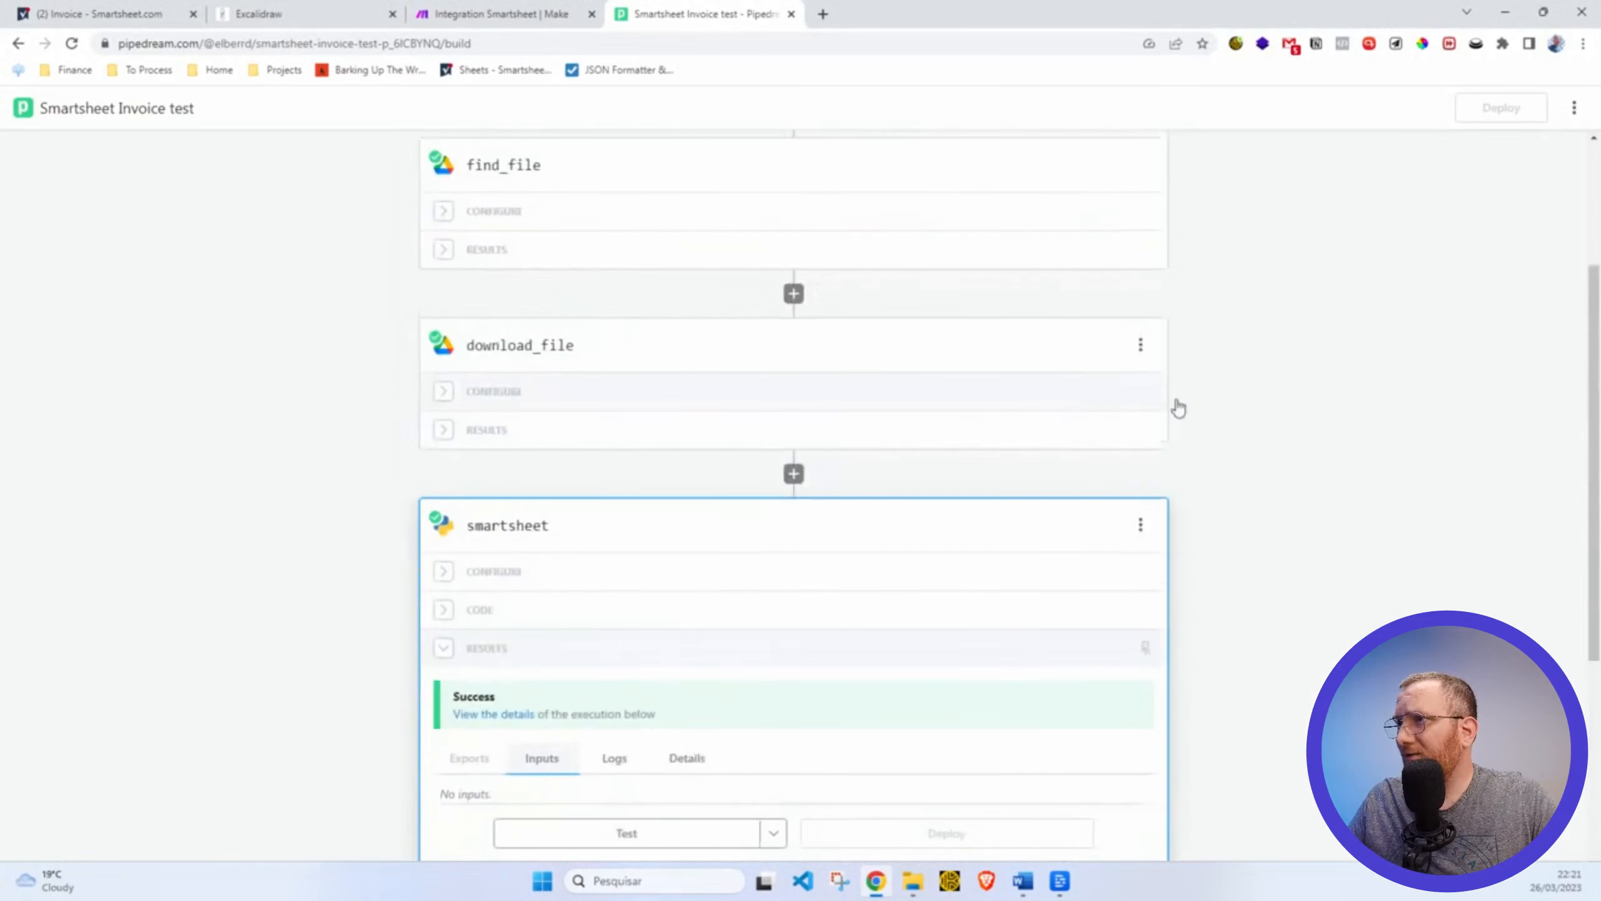
Examine the find_file step's results and its drive and search name configuration, and collapse the configuration.
{"action": "scroll", "coordinate": [1178, 409], "scroll_direction": "up", "scroll_amount": 4}
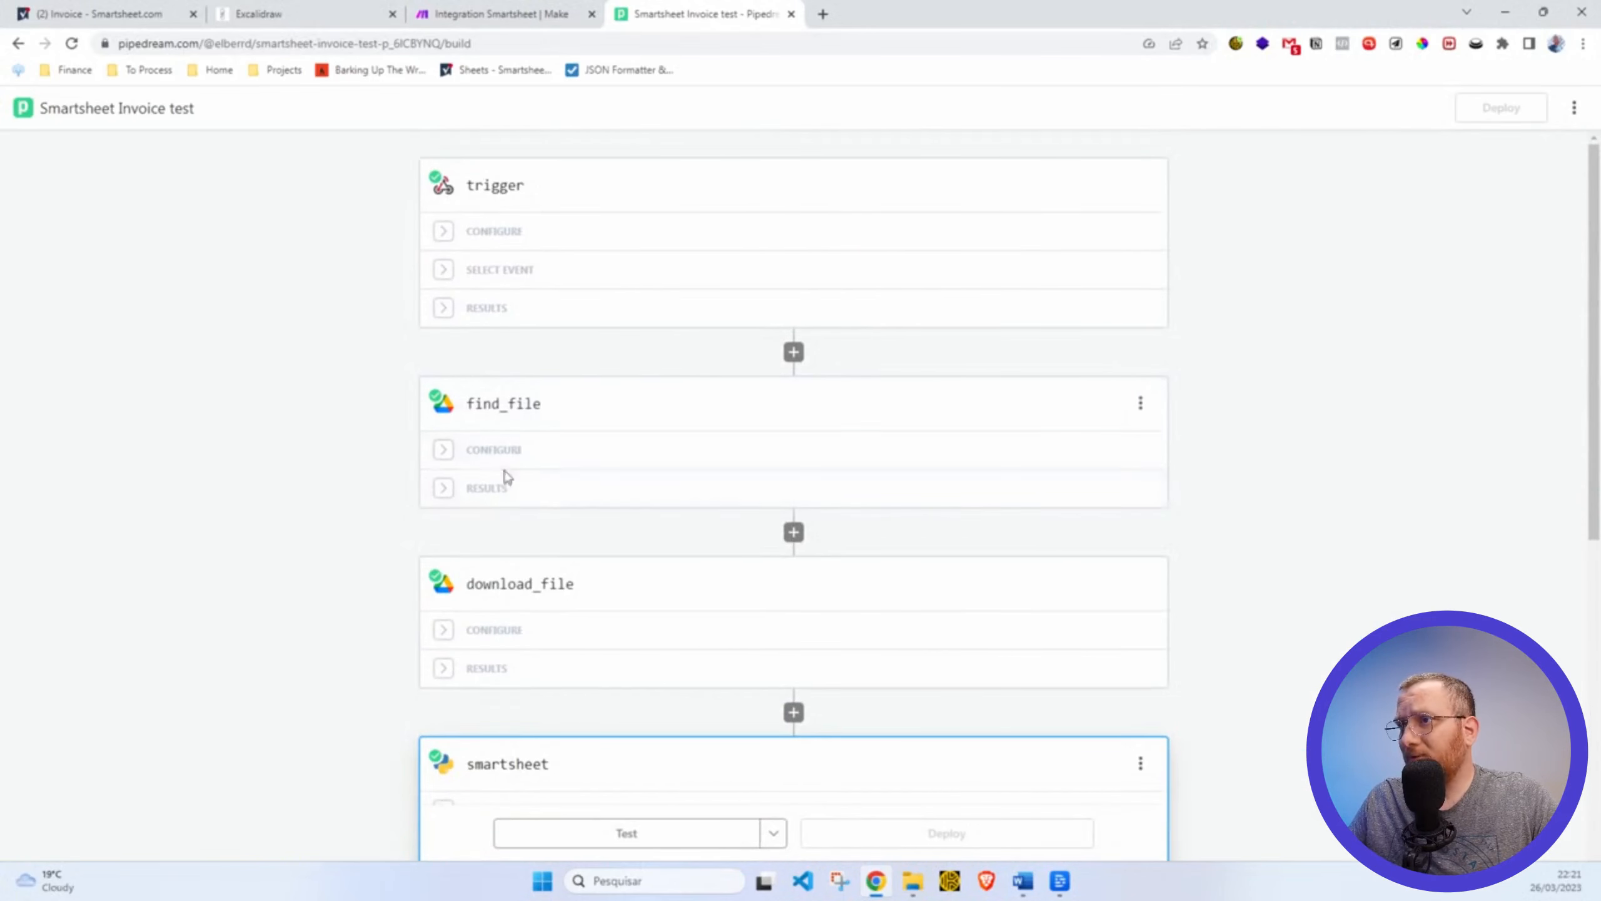
{"action": "left_click", "coordinate": [450, 496]}
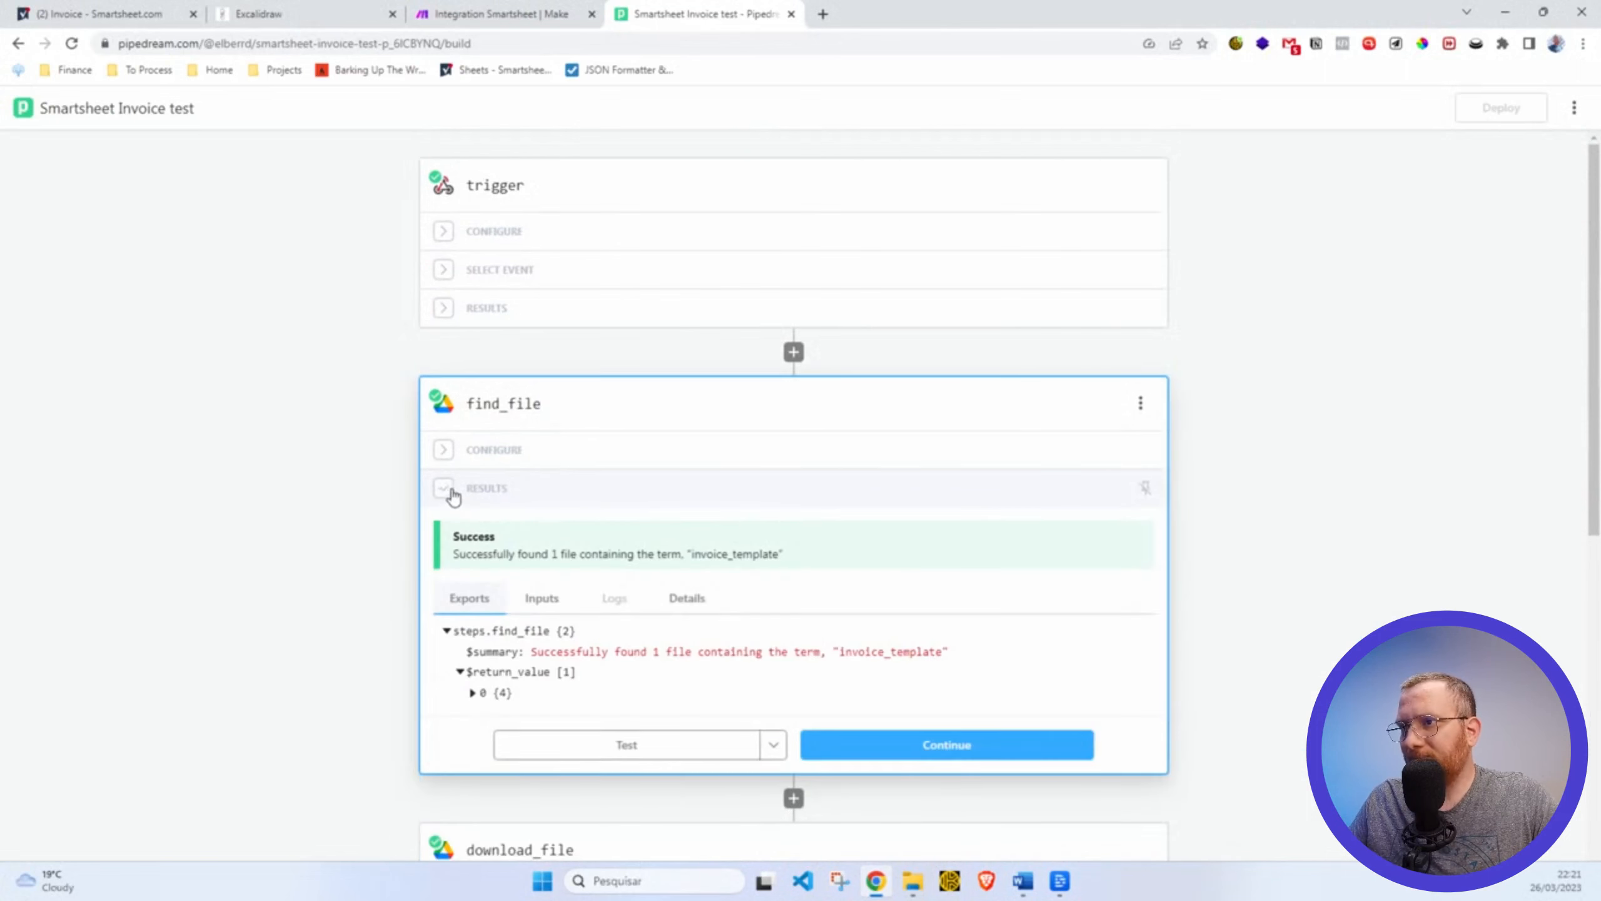
{"action": "left_click", "coordinate": [445, 450]}
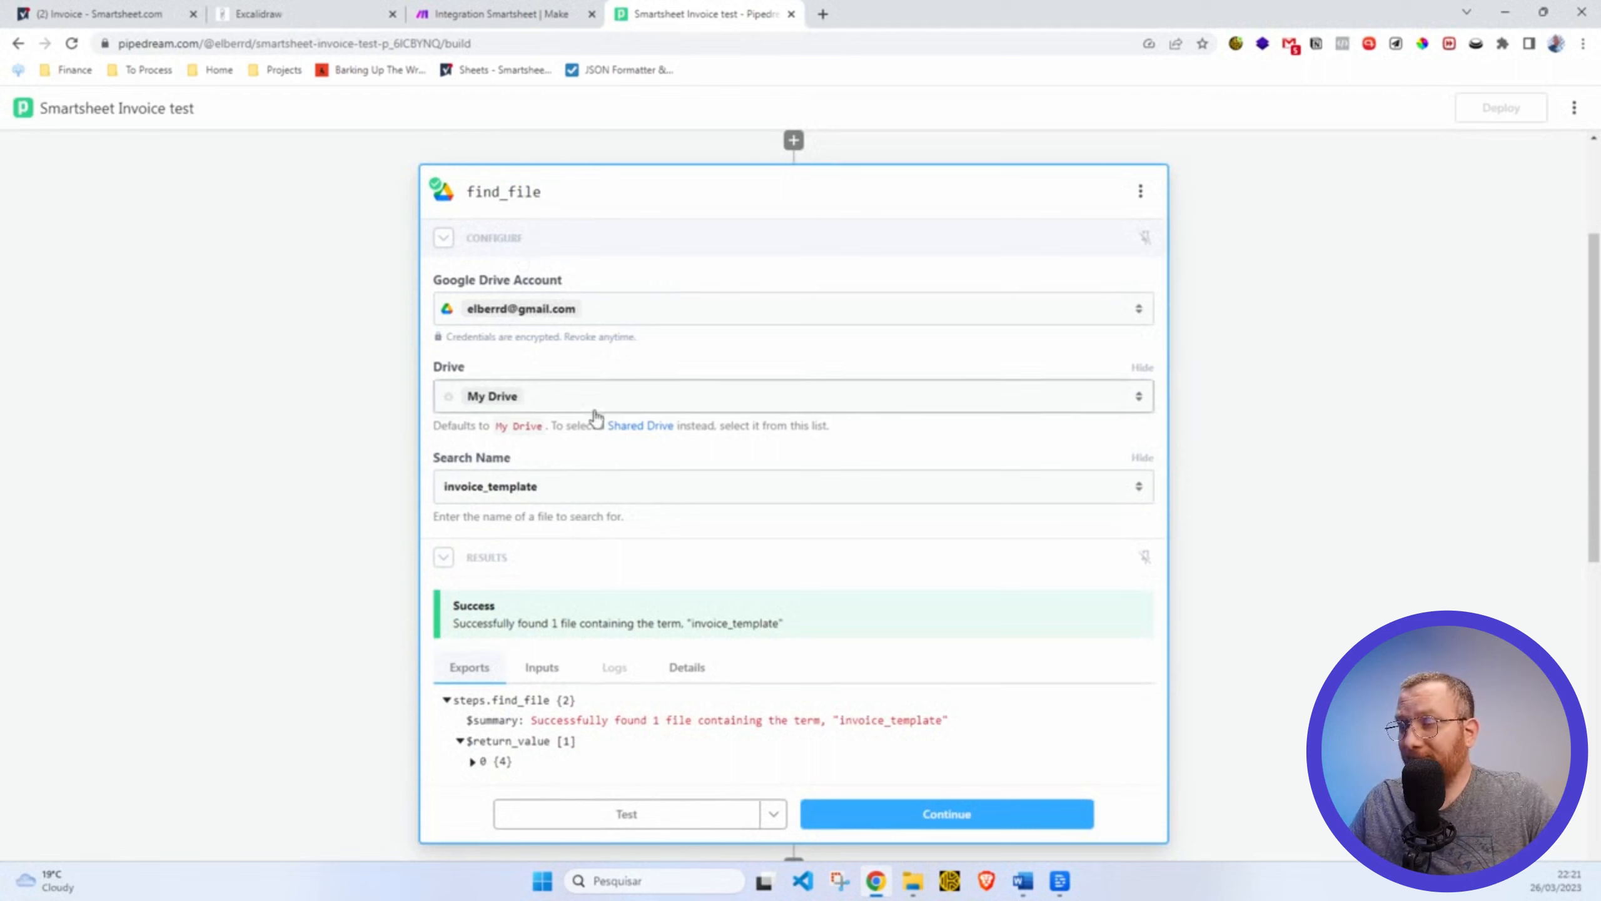
{"action": "left_click", "coordinate": [572, 491]}
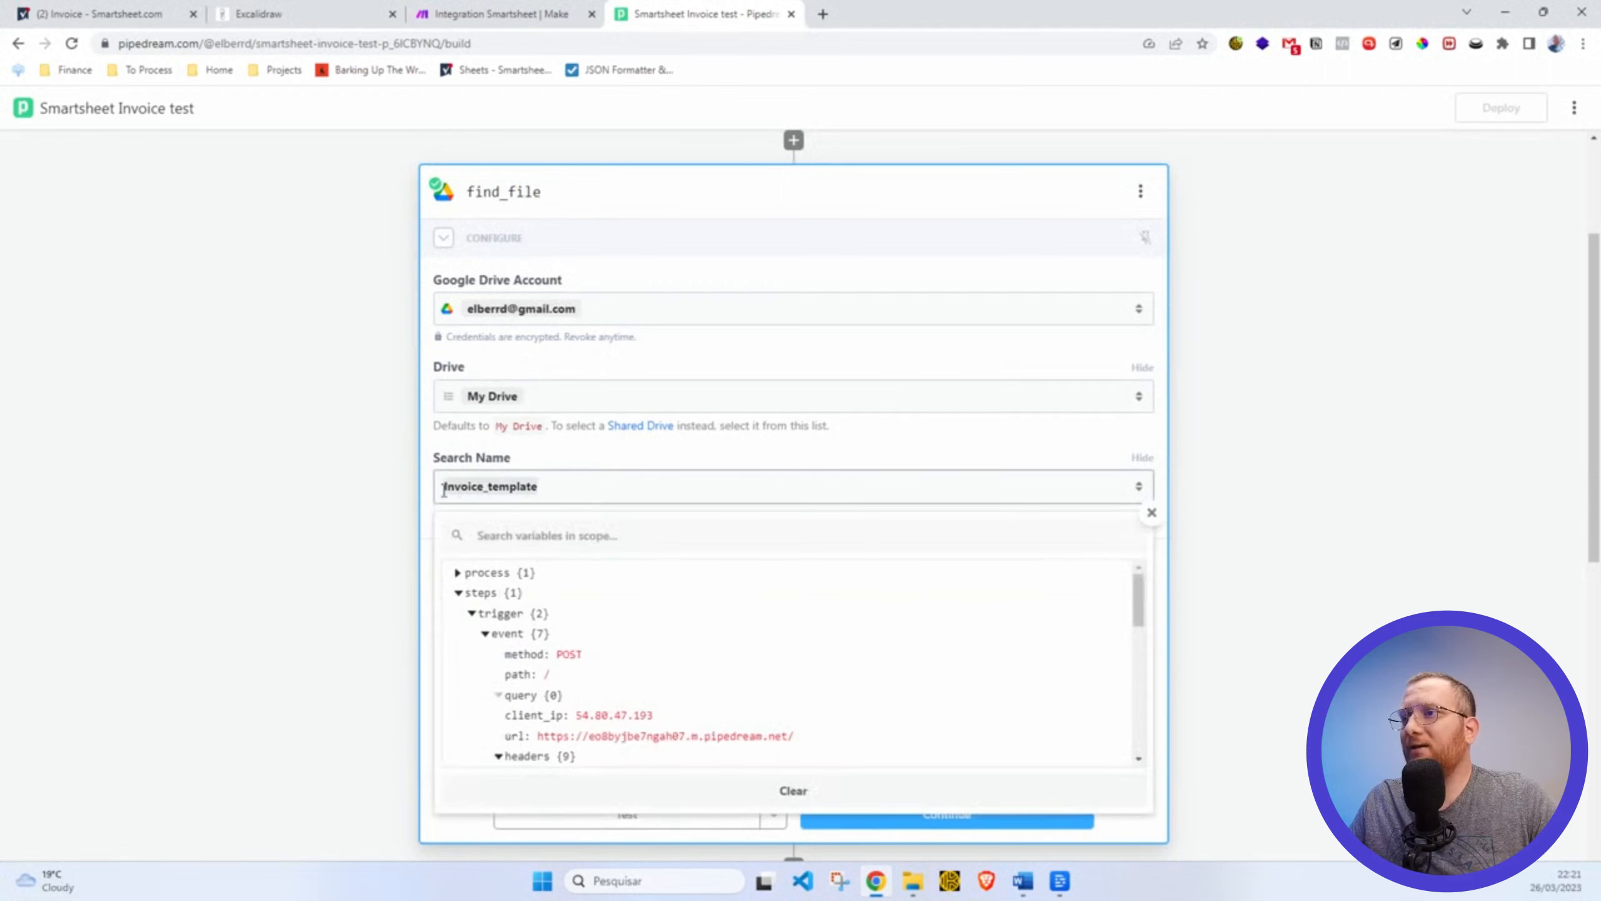
{"action": "left_click", "coordinate": [372, 469]}
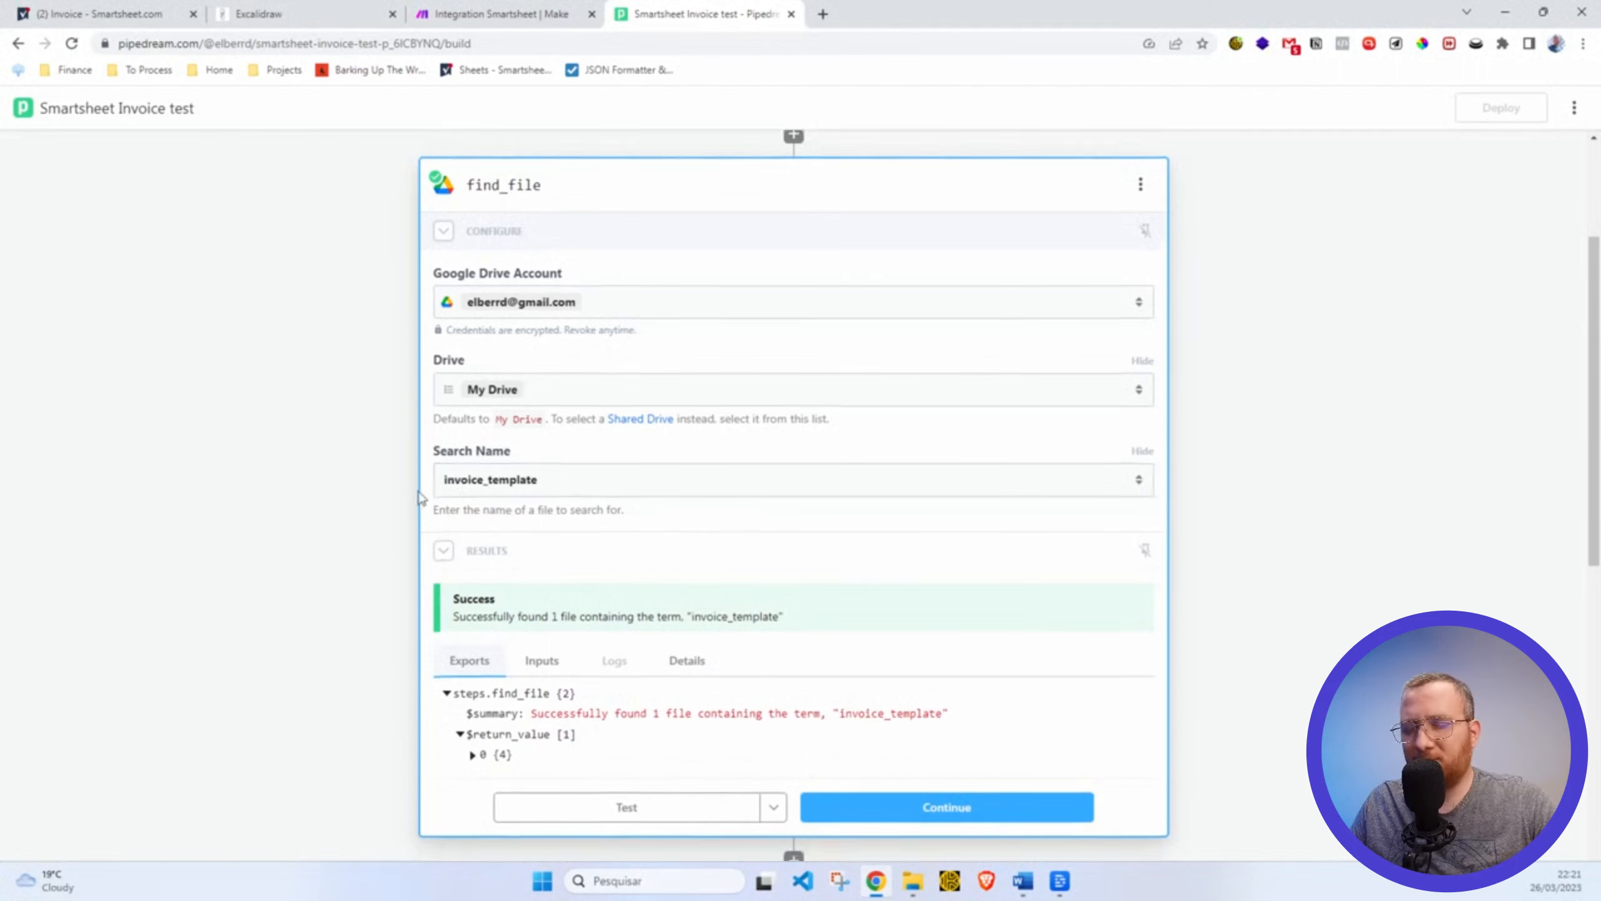
{"action": "scroll", "coordinate": [446, 492], "scroll_direction": "up", "scroll_amount": 3}
{"action": "left_click", "coordinate": [444, 407]}
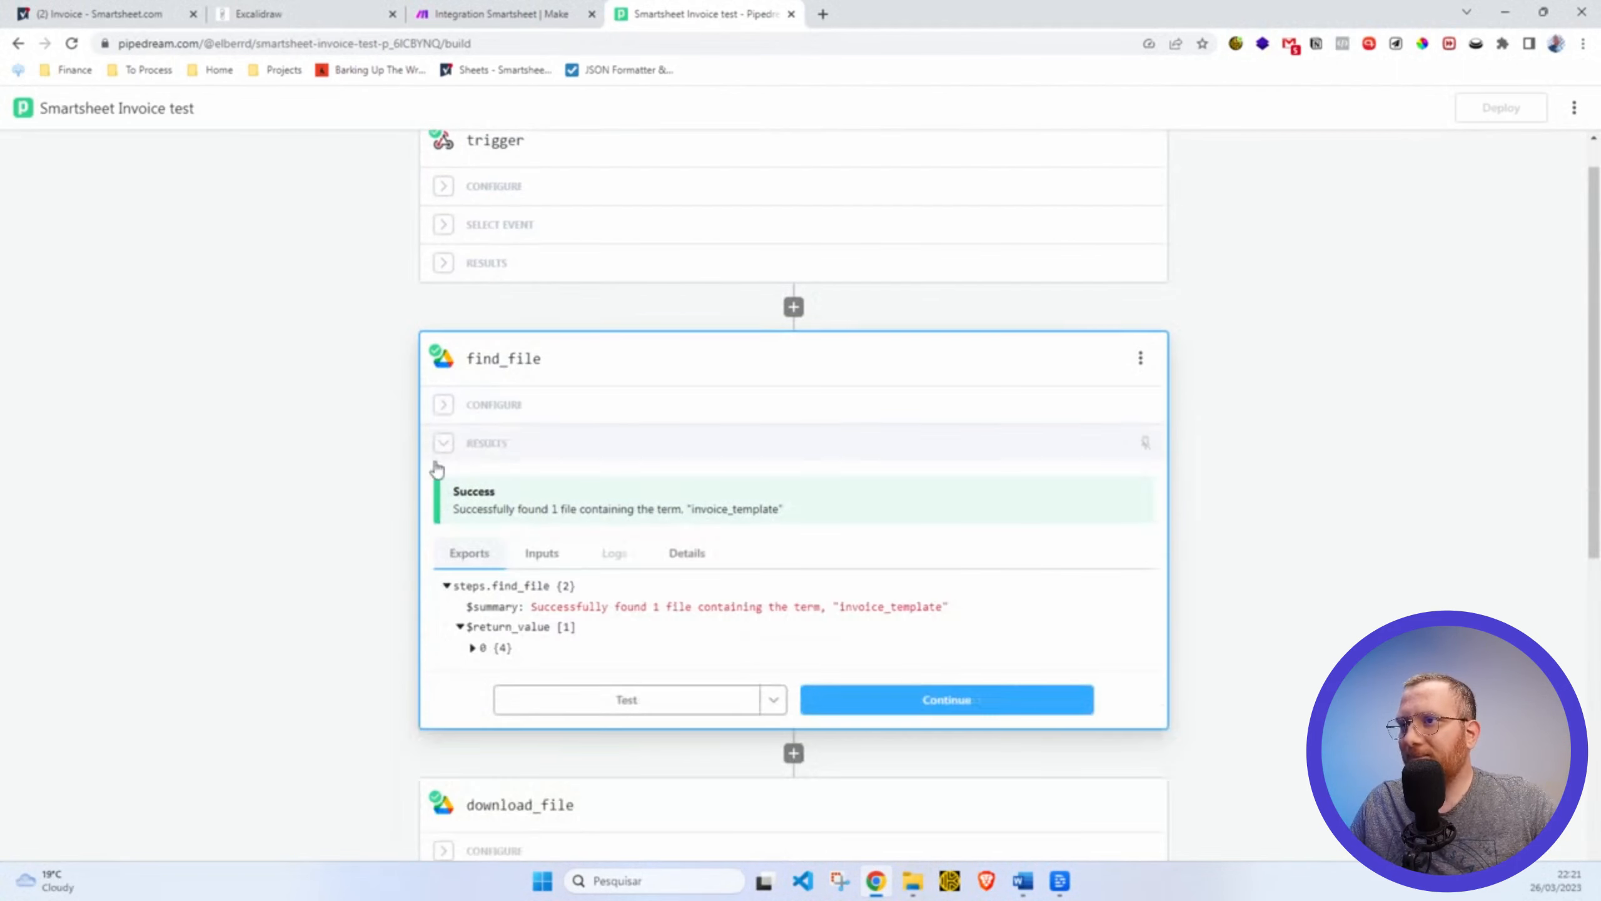
Open the download_file configuration and locate the find_file return value used by the File expression.
{"action": "scroll", "coordinate": [400, 554], "scroll_direction": "down", "scroll_amount": 6}
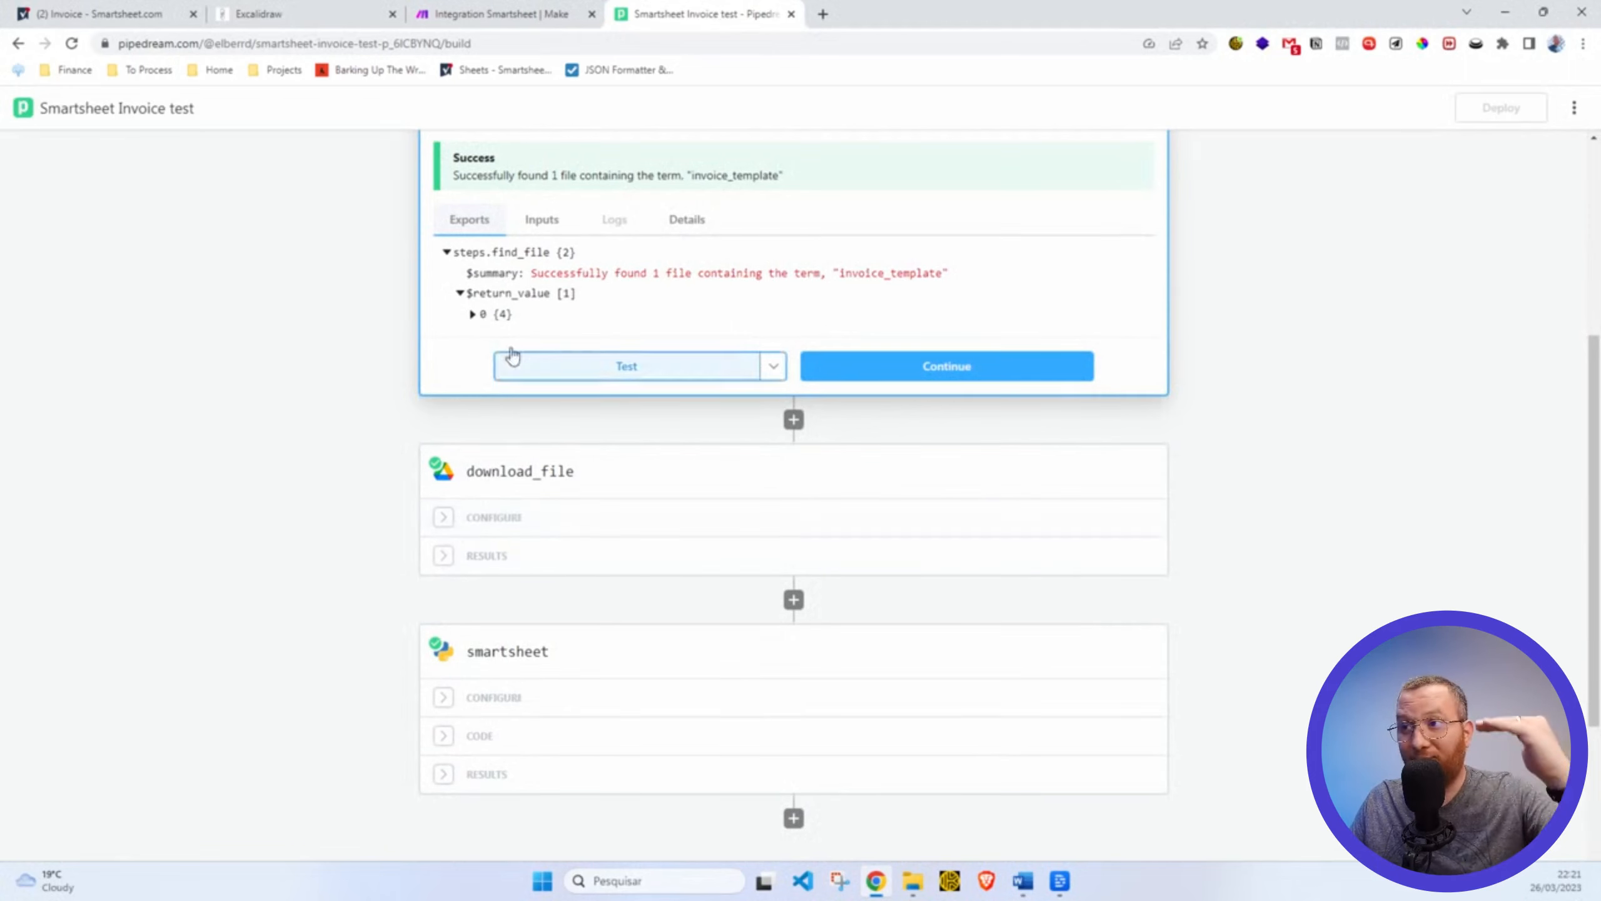
{"action": "left_click", "coordinate": [451, 517]}
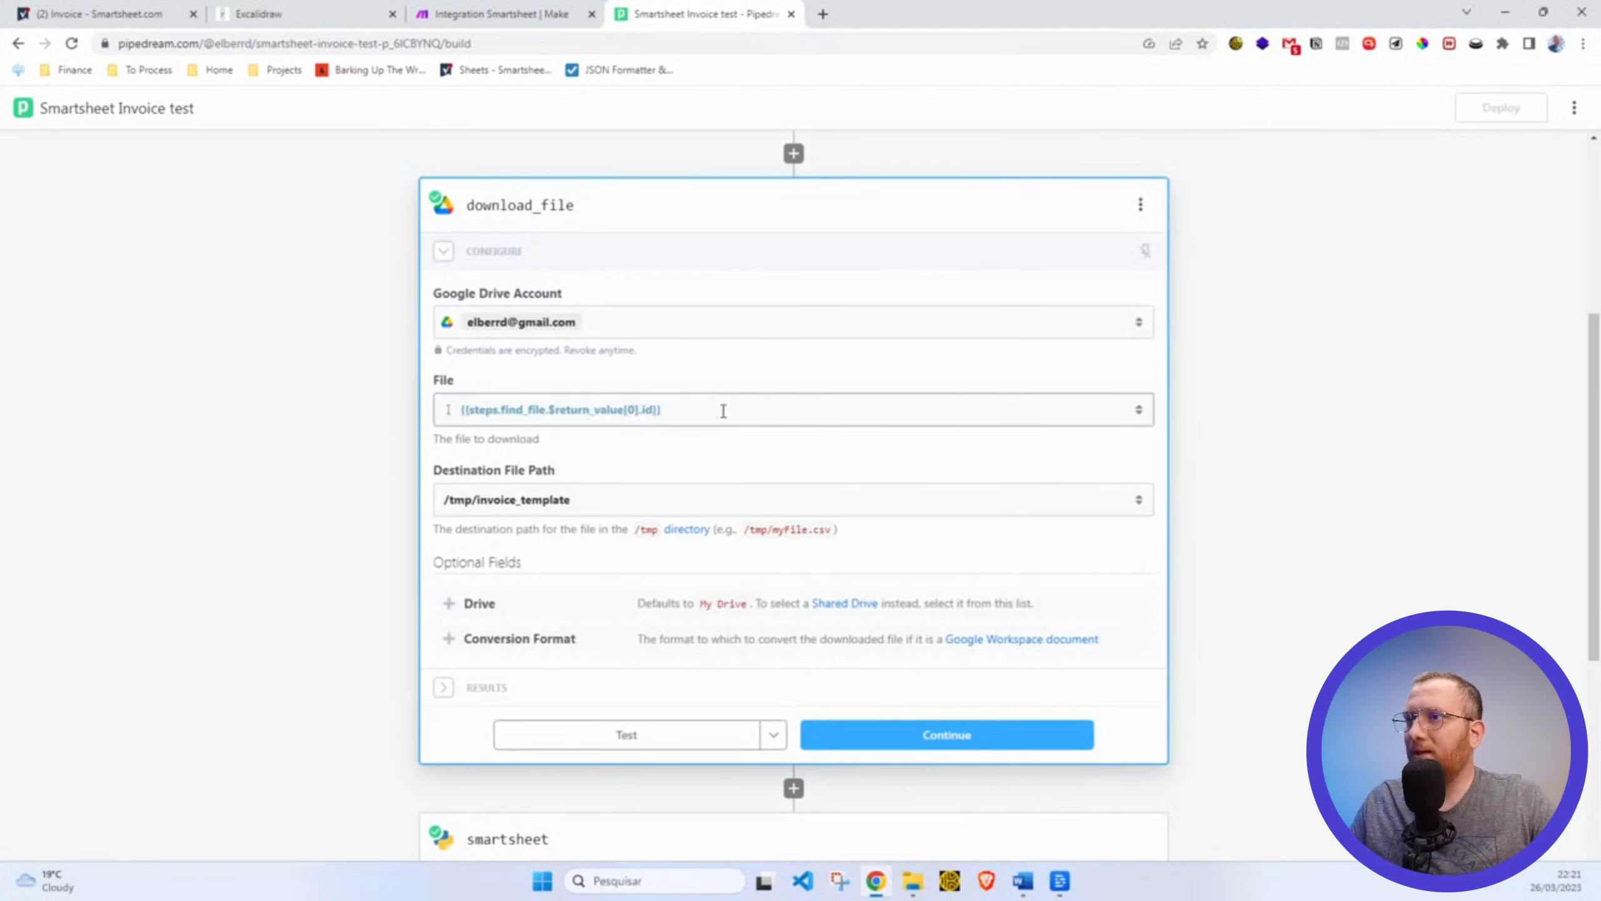
{"action": "left_click", "coordinate": [682, 409]}
{"action": "scroll", "coordinate": [525, 618], "scroll_direction": "down", "scroll_amount": 8}
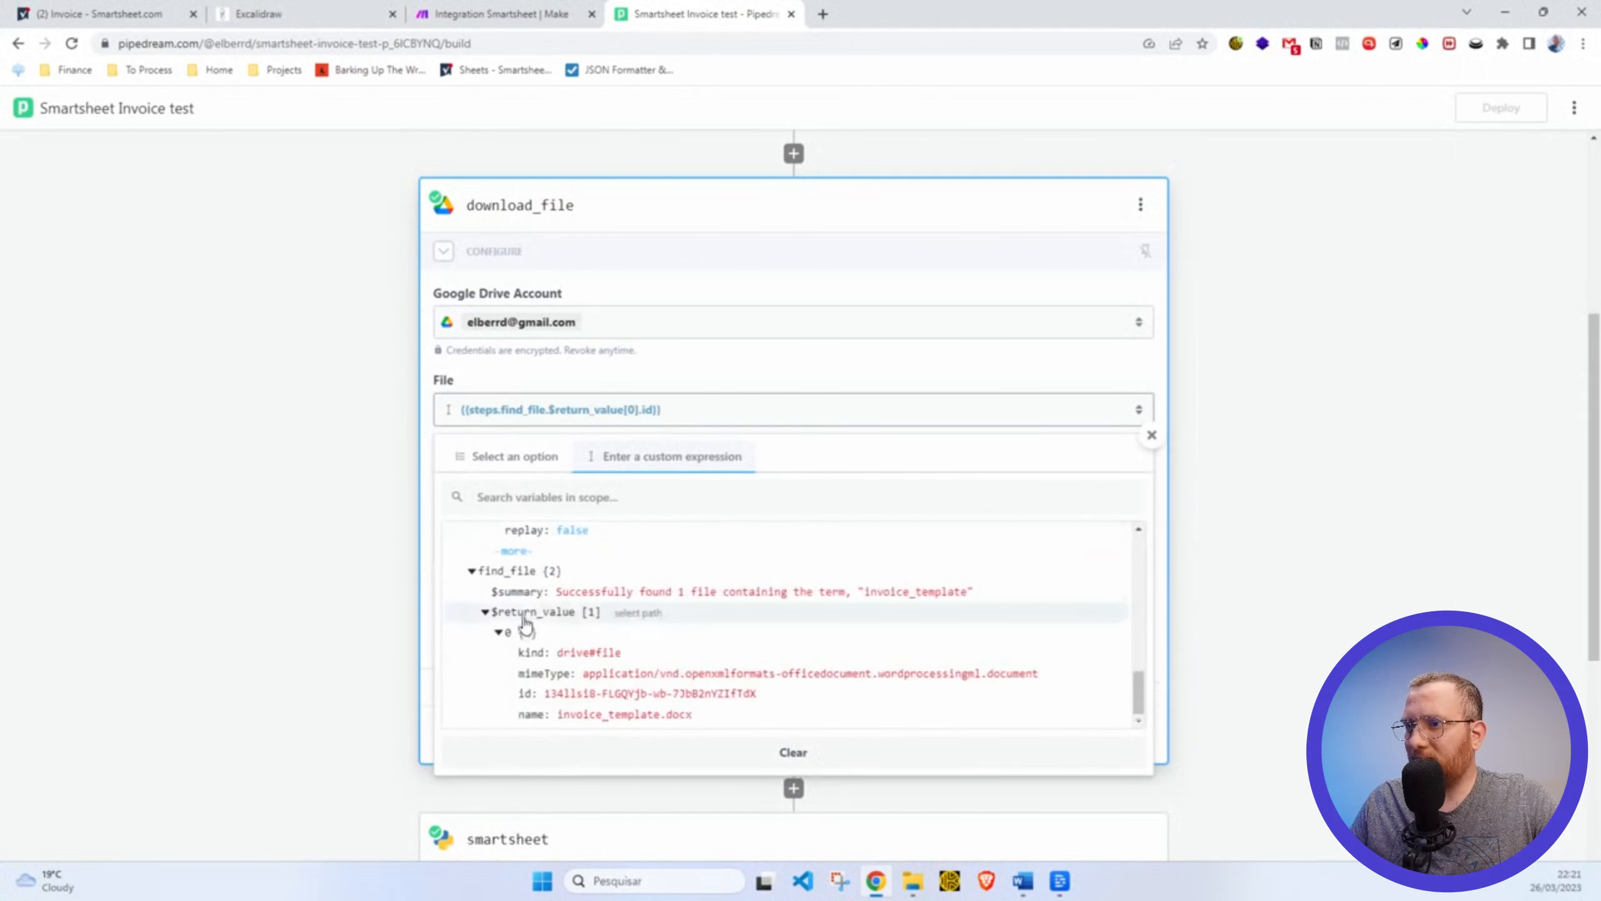
Examine the template file's id in the find_file return value and close the variable list of the File expression.
{"action": "scroll", "coordinate": [526, 621], "scroll_direction": "down", "scroll_amount": 2}
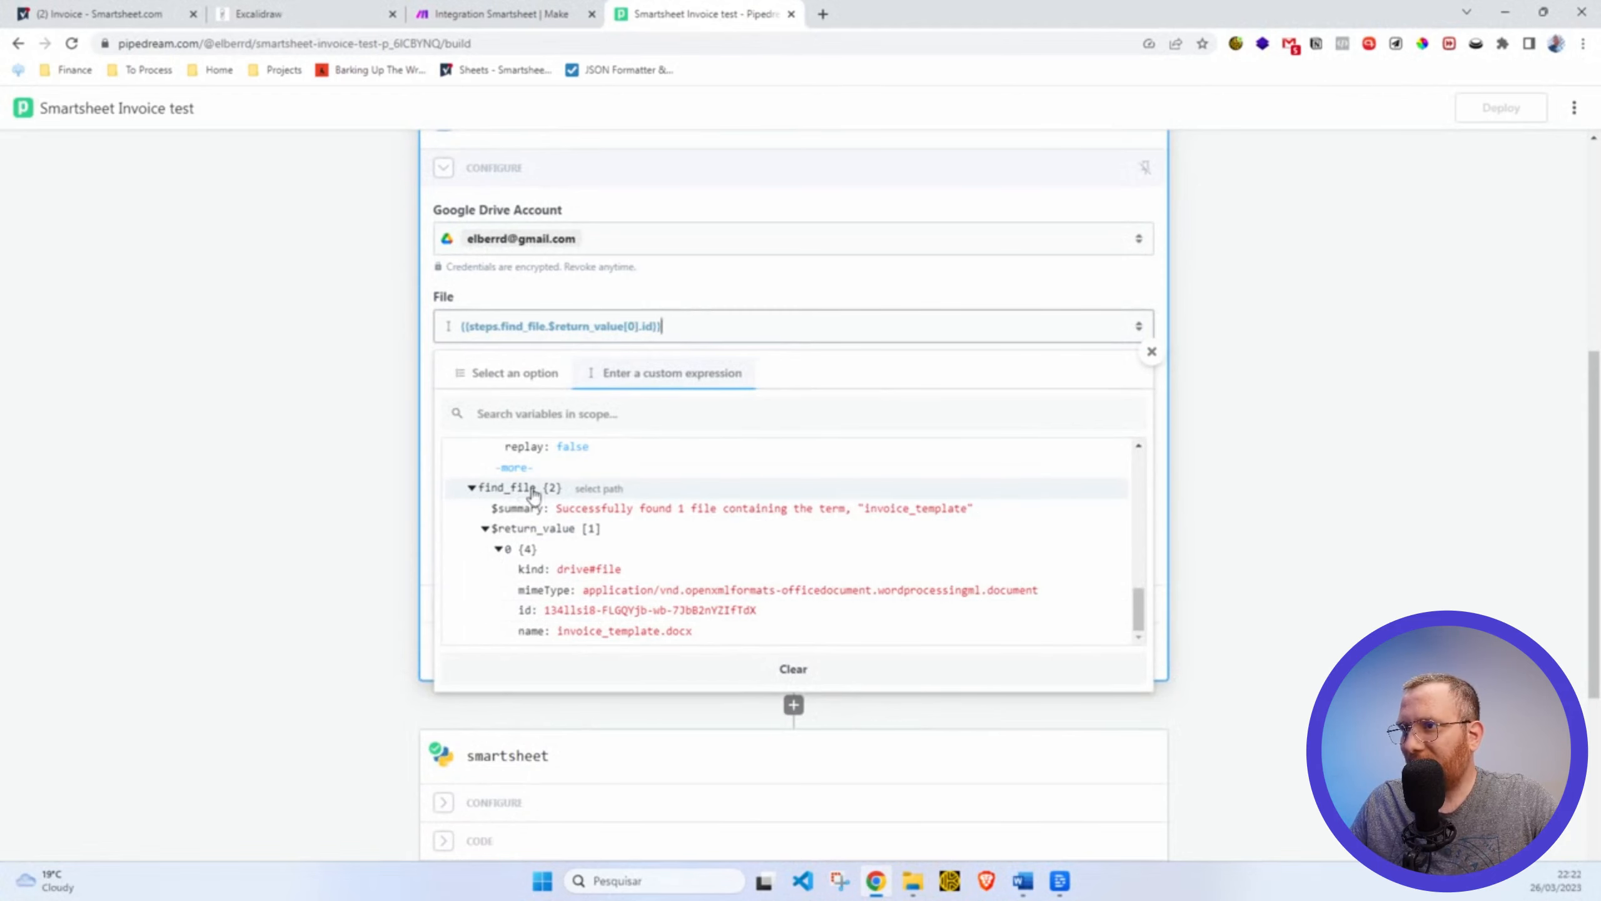
{"action": "scroll", "coordinate": [608, 572], "scroll_direction": "up", "scroll_amount": 5}
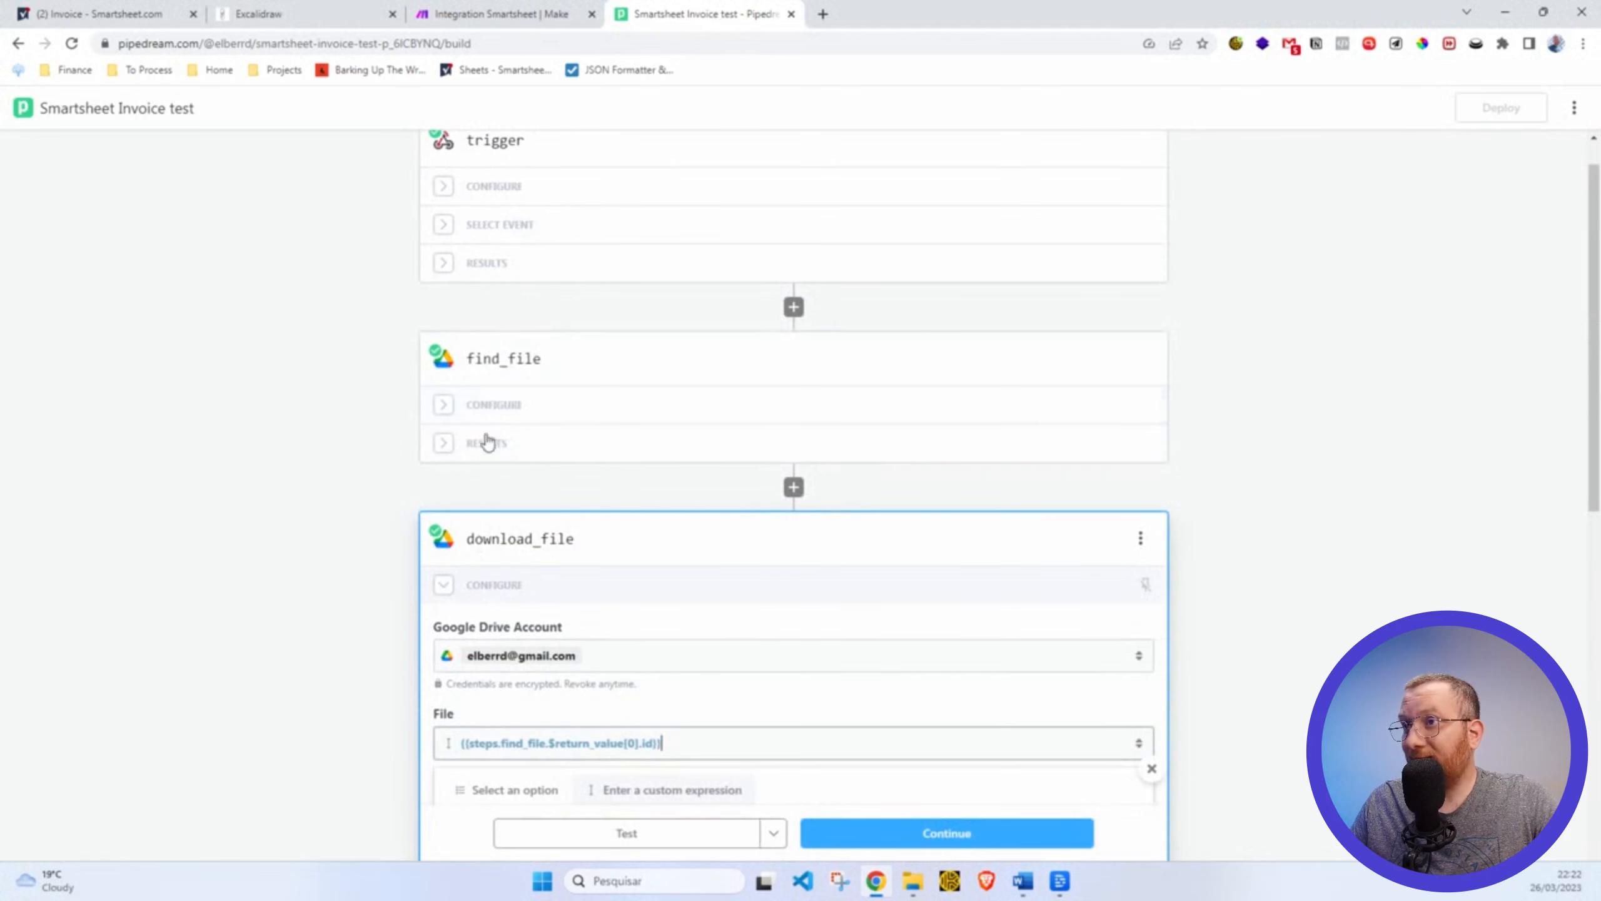
{"action": "scroll", "coordinate": [517, 536], "scroll_direction": "down", "scroll_amount": 3}
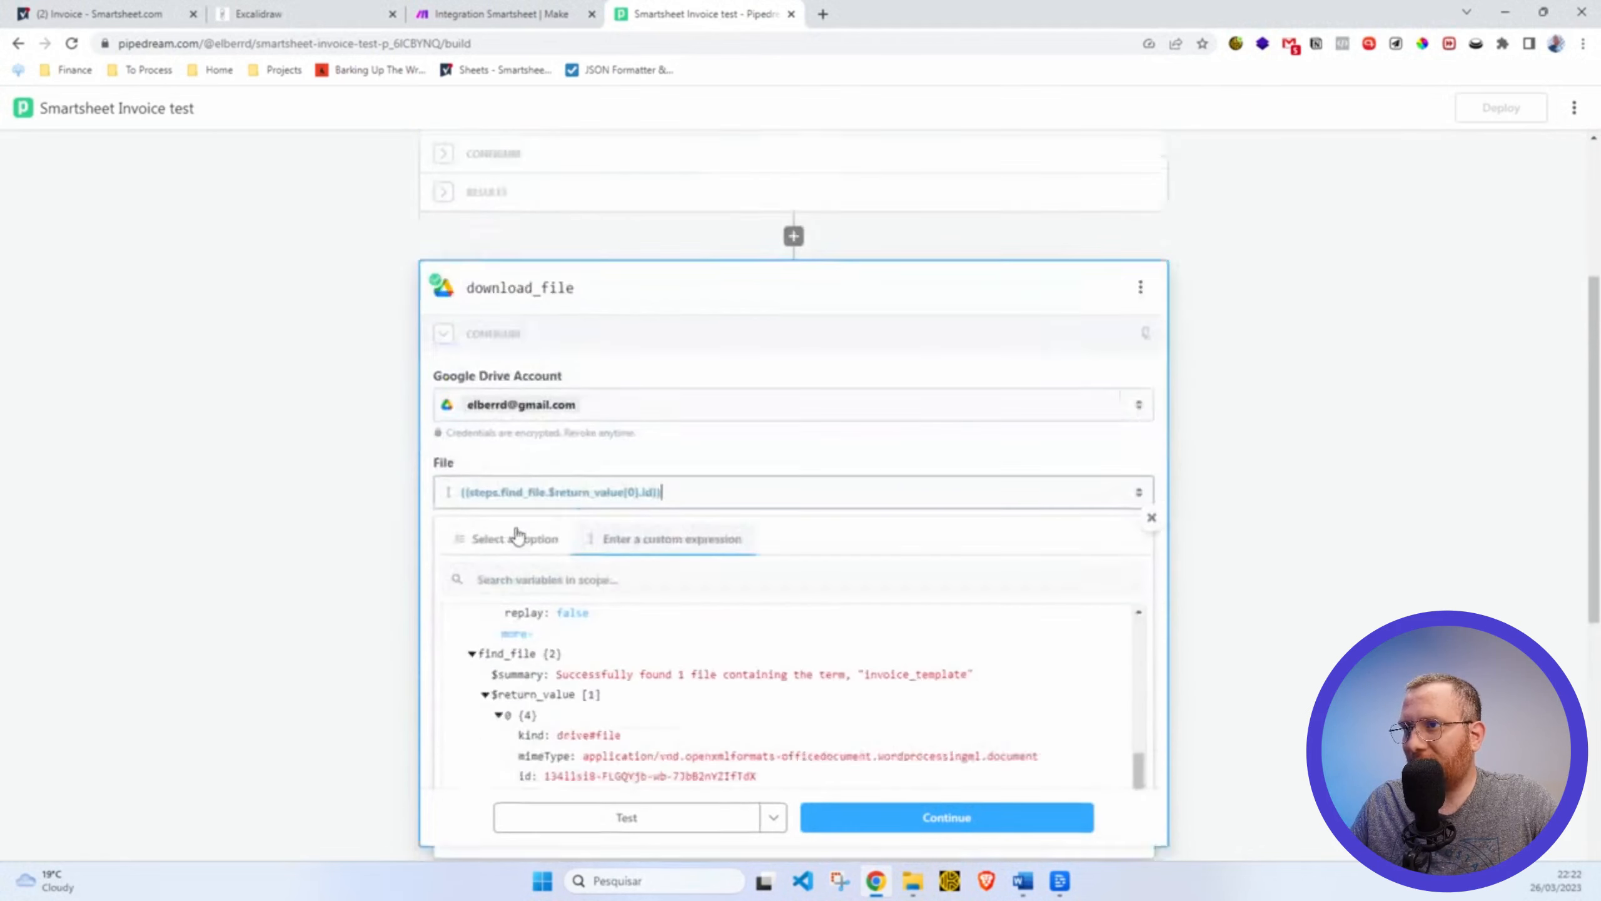
{"action": "scroll", "coordinate": [517, 536], "scroll_direction": "down", "scroll_amount": 2}
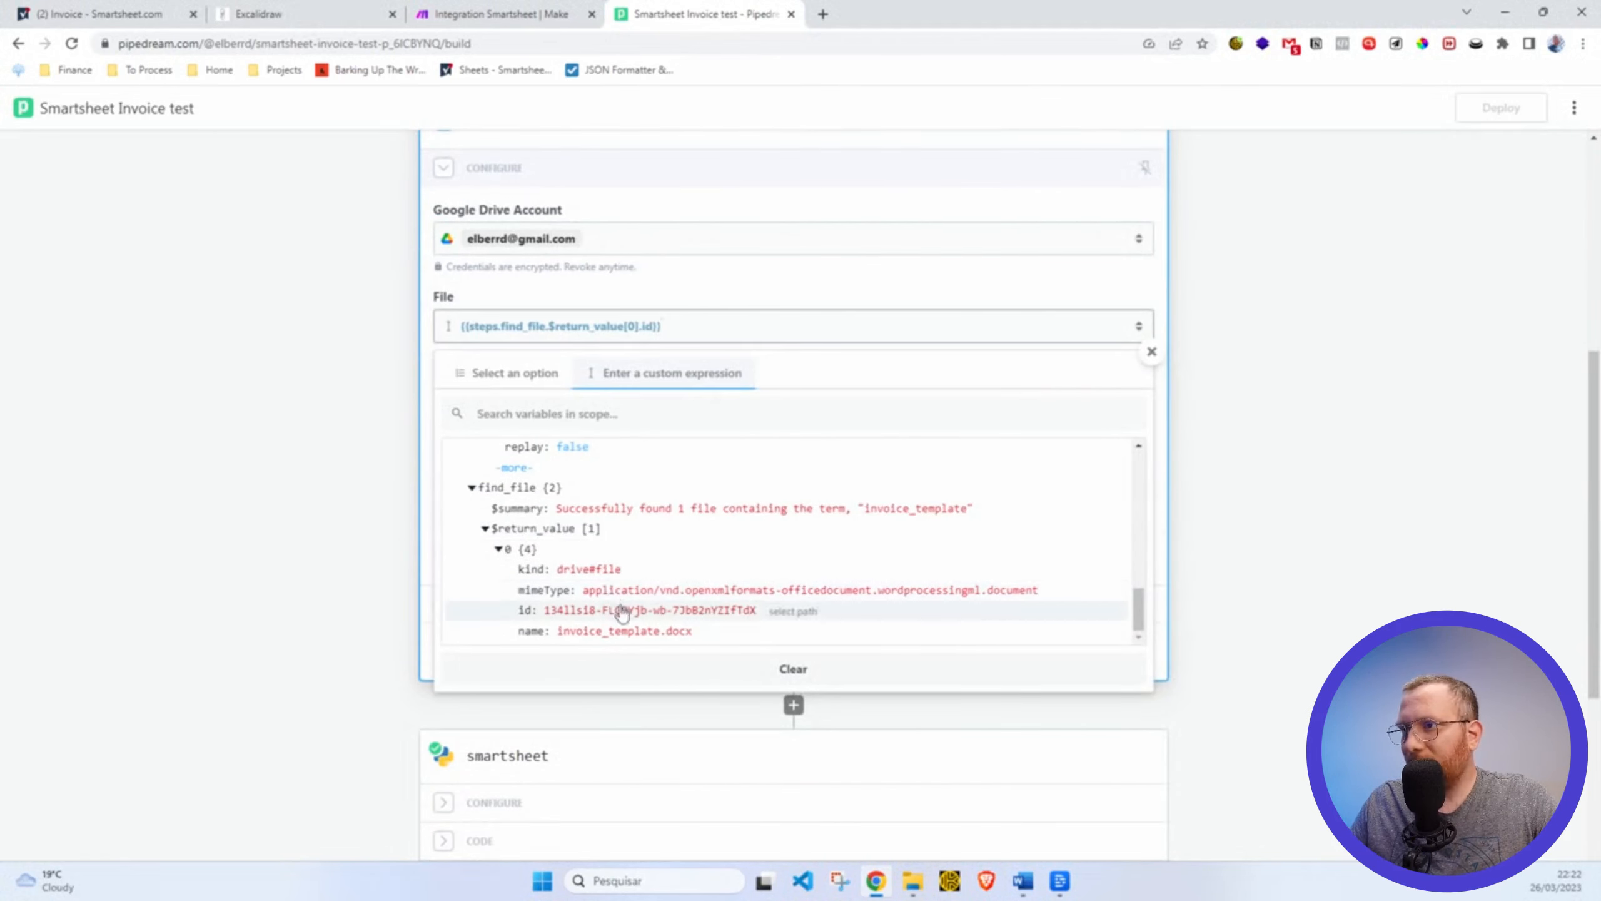
{"action": "left_click", "coordinate": [331, 448]}
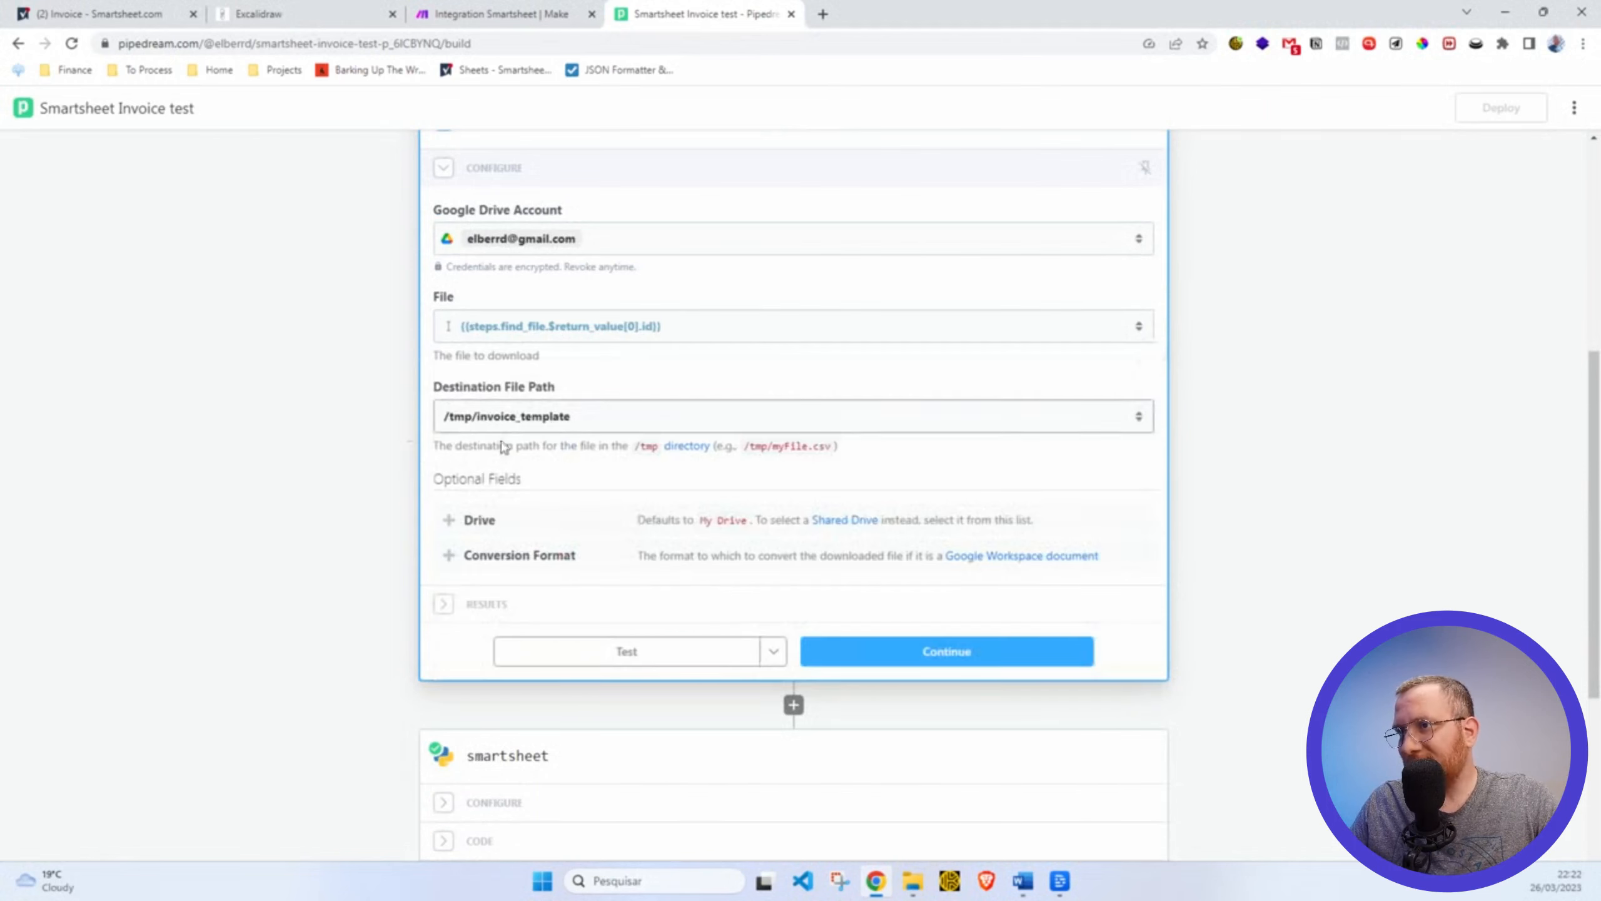
Open the Destination File Path of download_file, highlight the path /tmp/invoice_template, and close its variable list.
{"action": "left_click", "coordinate": [613, 416]}
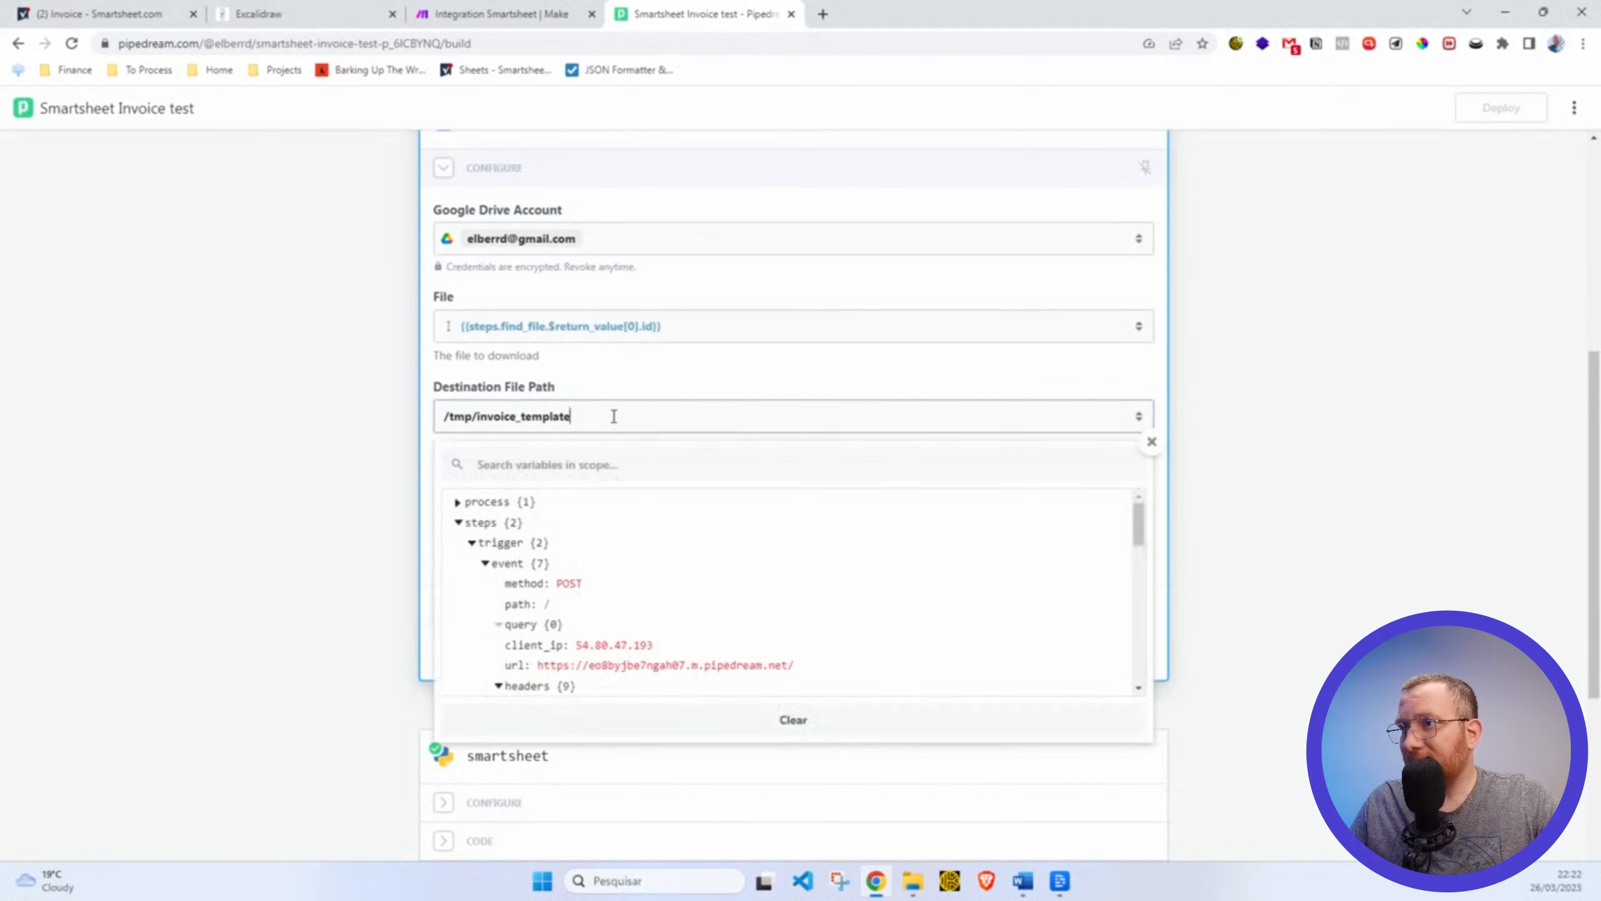
{"action": "left_click_drag", "start_coordinate": [648, 410], "coordinate": [412, 411]}
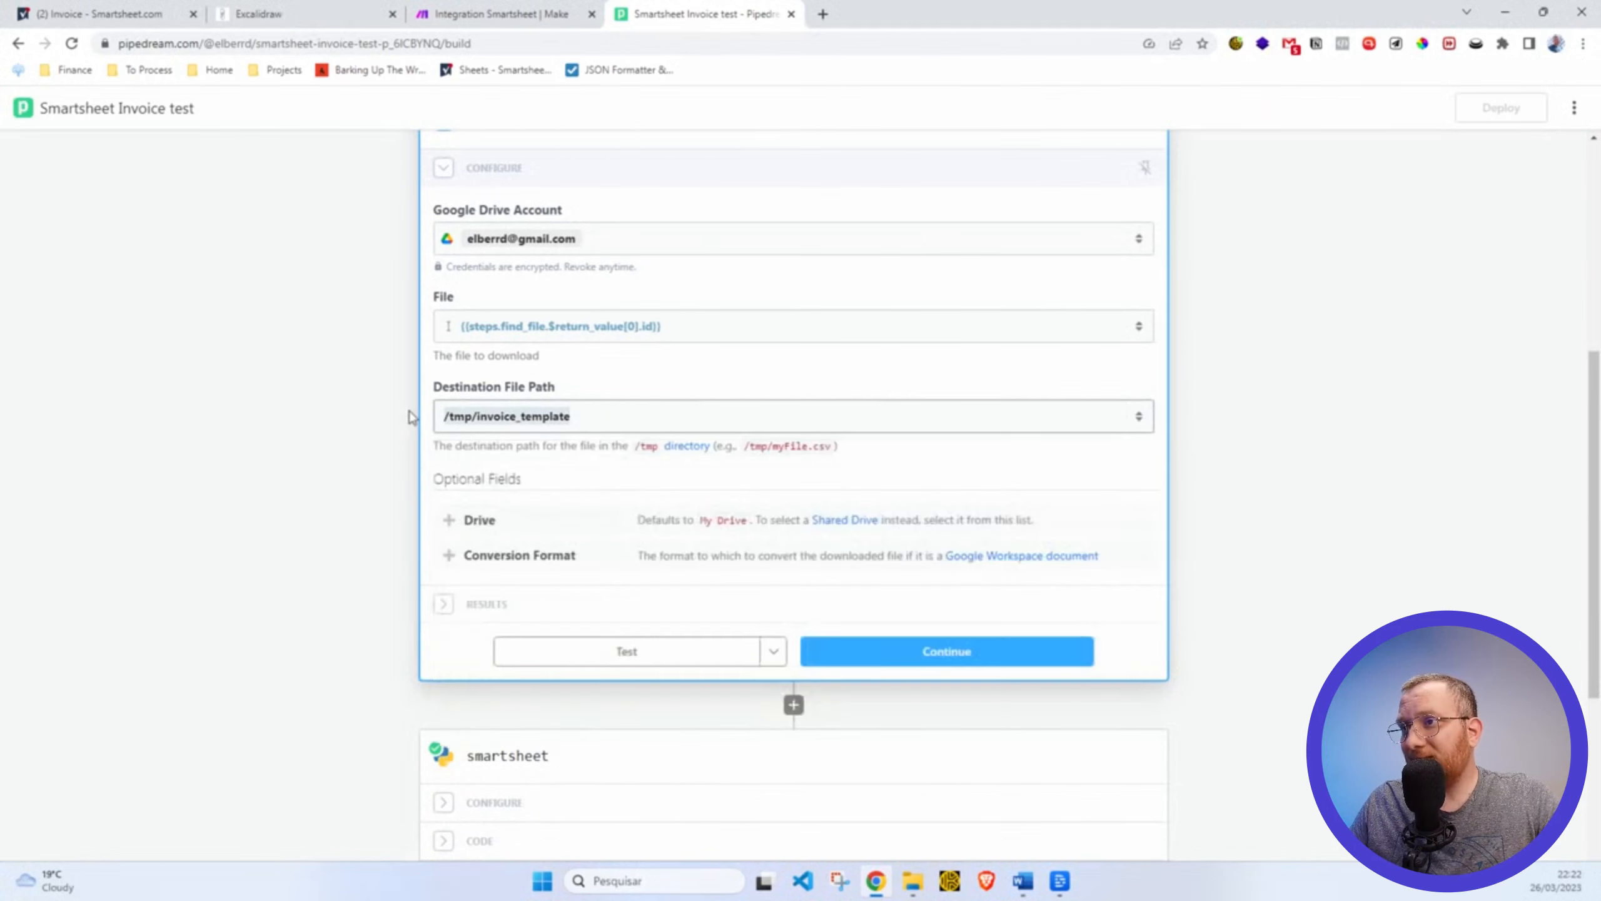
{"action": "left_click", "coordinate": [599, 388]}
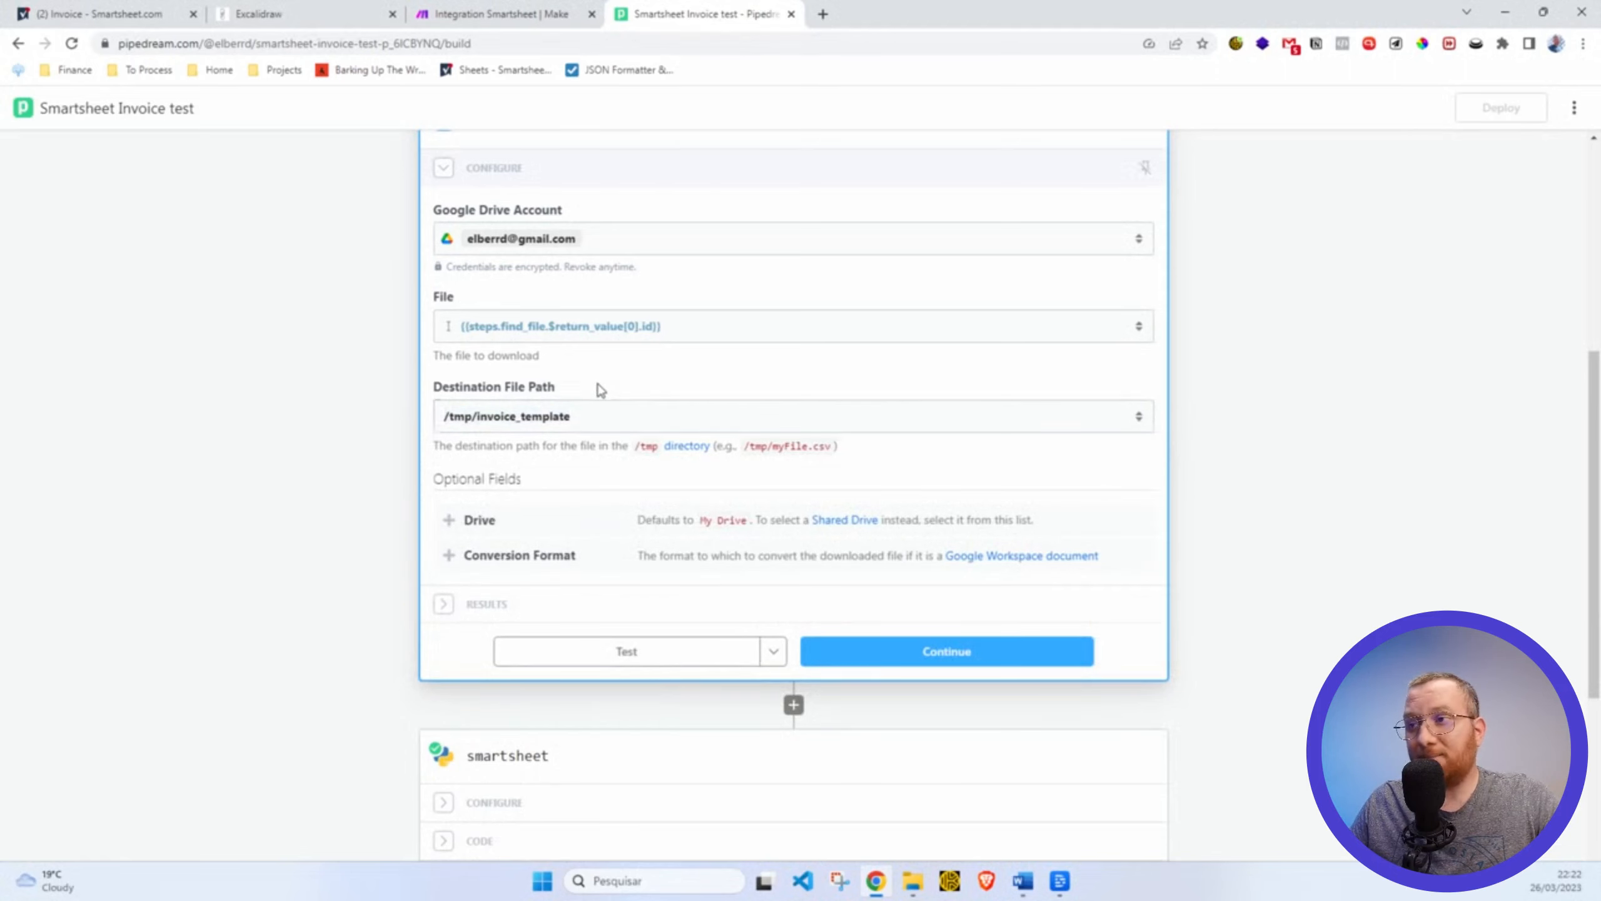
Examine the example path /tmp/myFile.csv below the Destination File Path and collapse the download_file configuration.
{"action": "scroll", "coordinate": [852, 457], "scroll_direction": "up", "scroll_amount": 1}
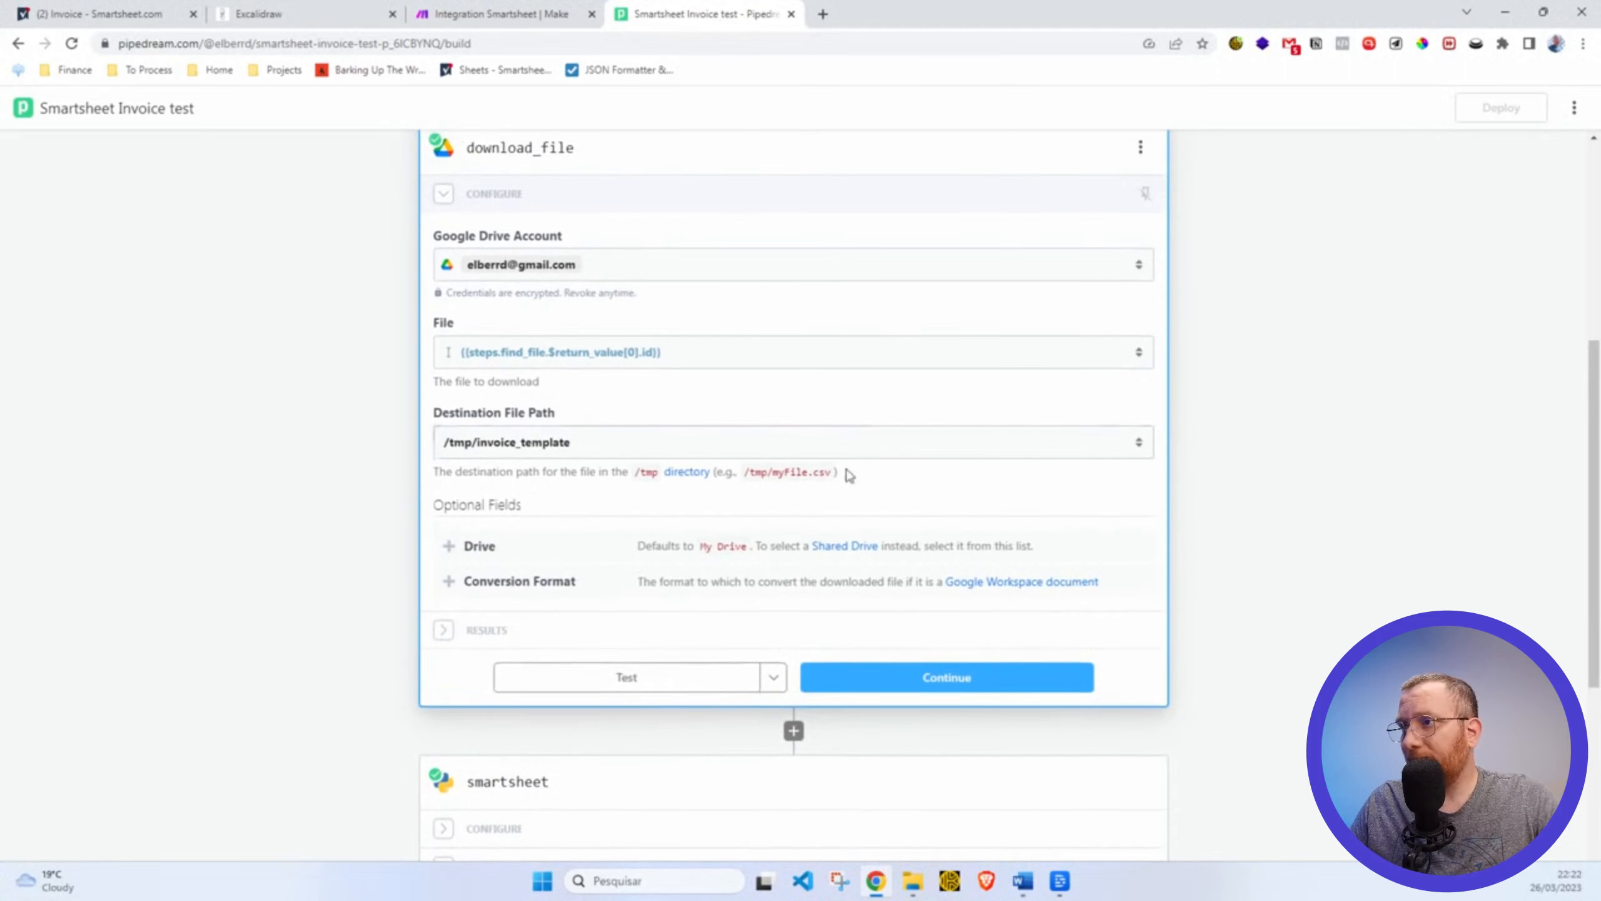
{"action": "scroll", "coordinate": [827, 483], "scroll_direction": "up", "scroll_amount": 5}
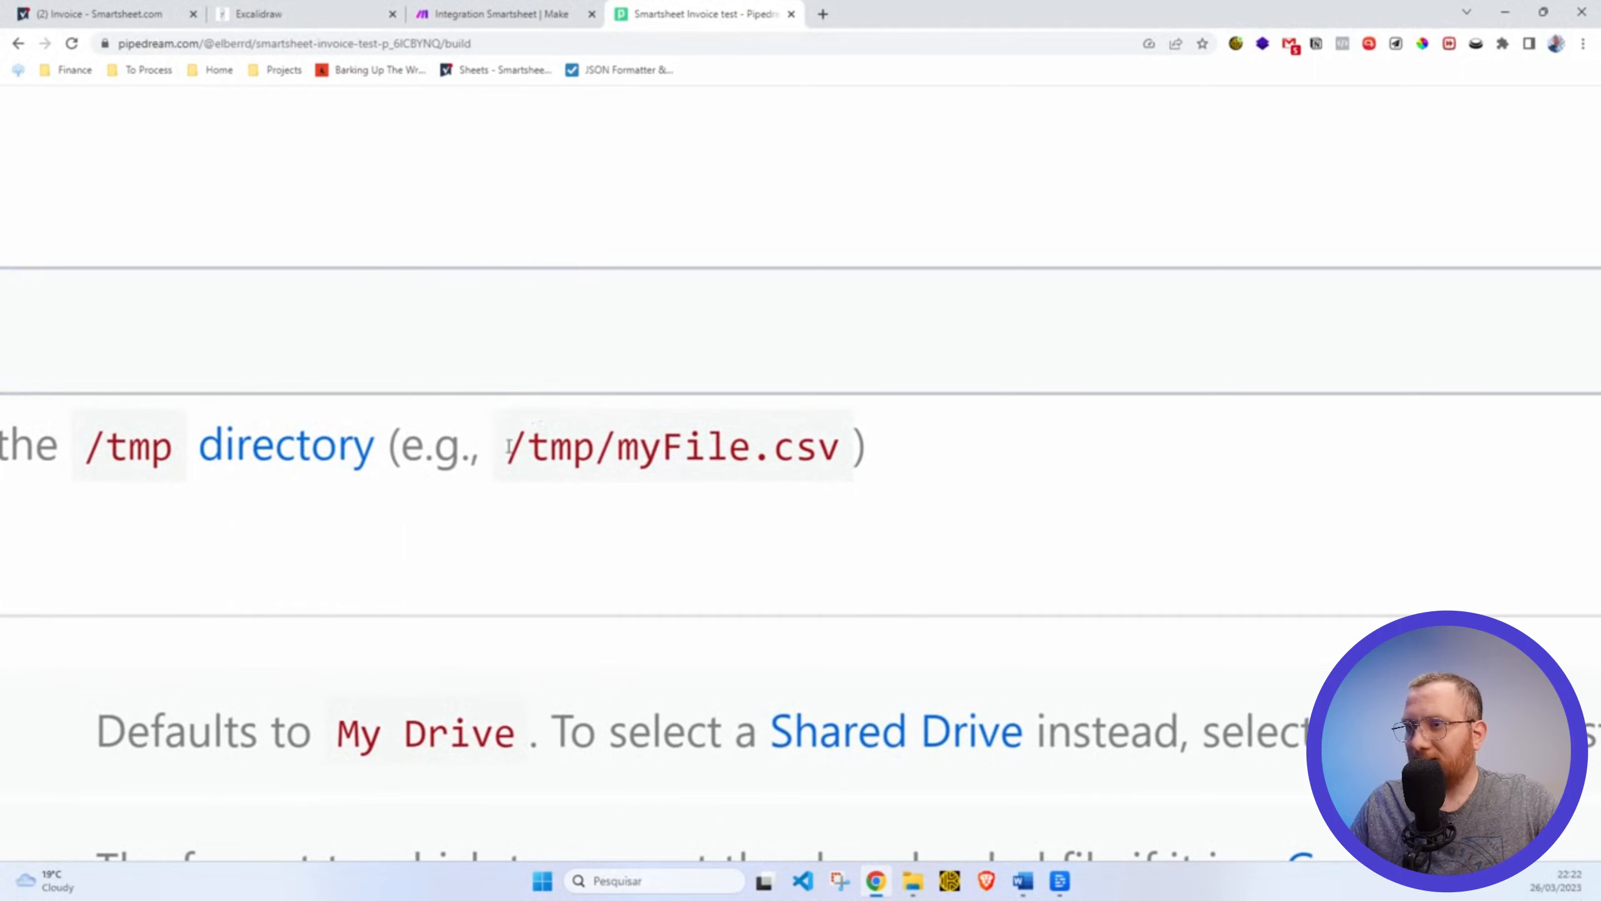
{"action": "left_click_drag", "start_coordinate": [508, 446], "coordinate": [555, 454]}
{"action": "left_click", "coordinate": [542, 448]}
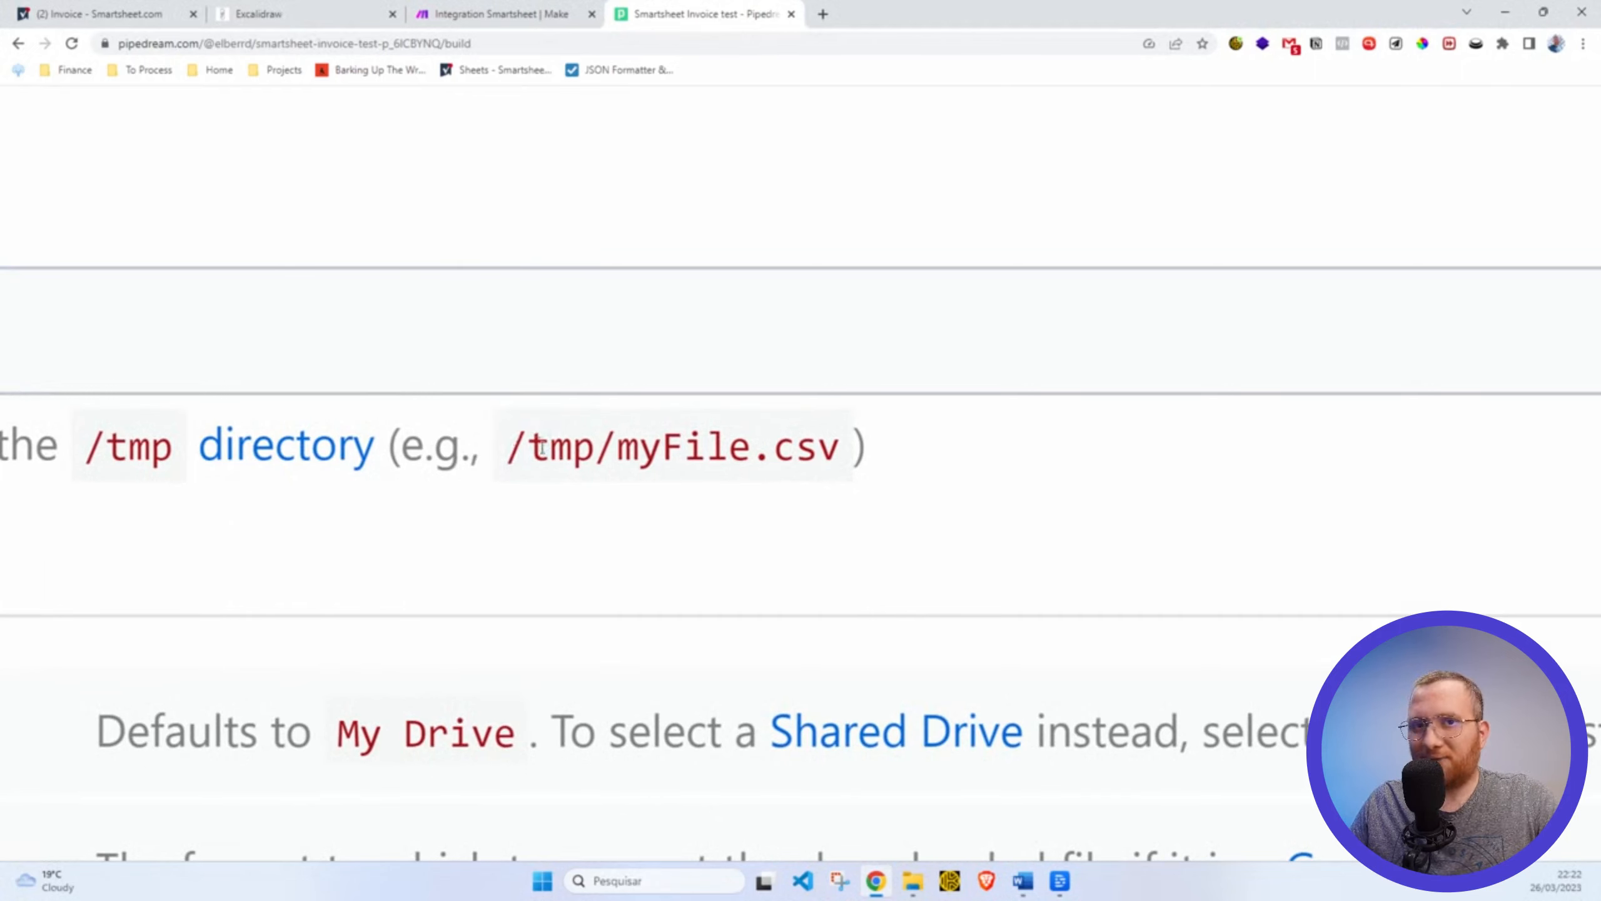
{"action": "left_click_drag", "start_coordinate": [593, 445], "coordinate": [614, 443]}
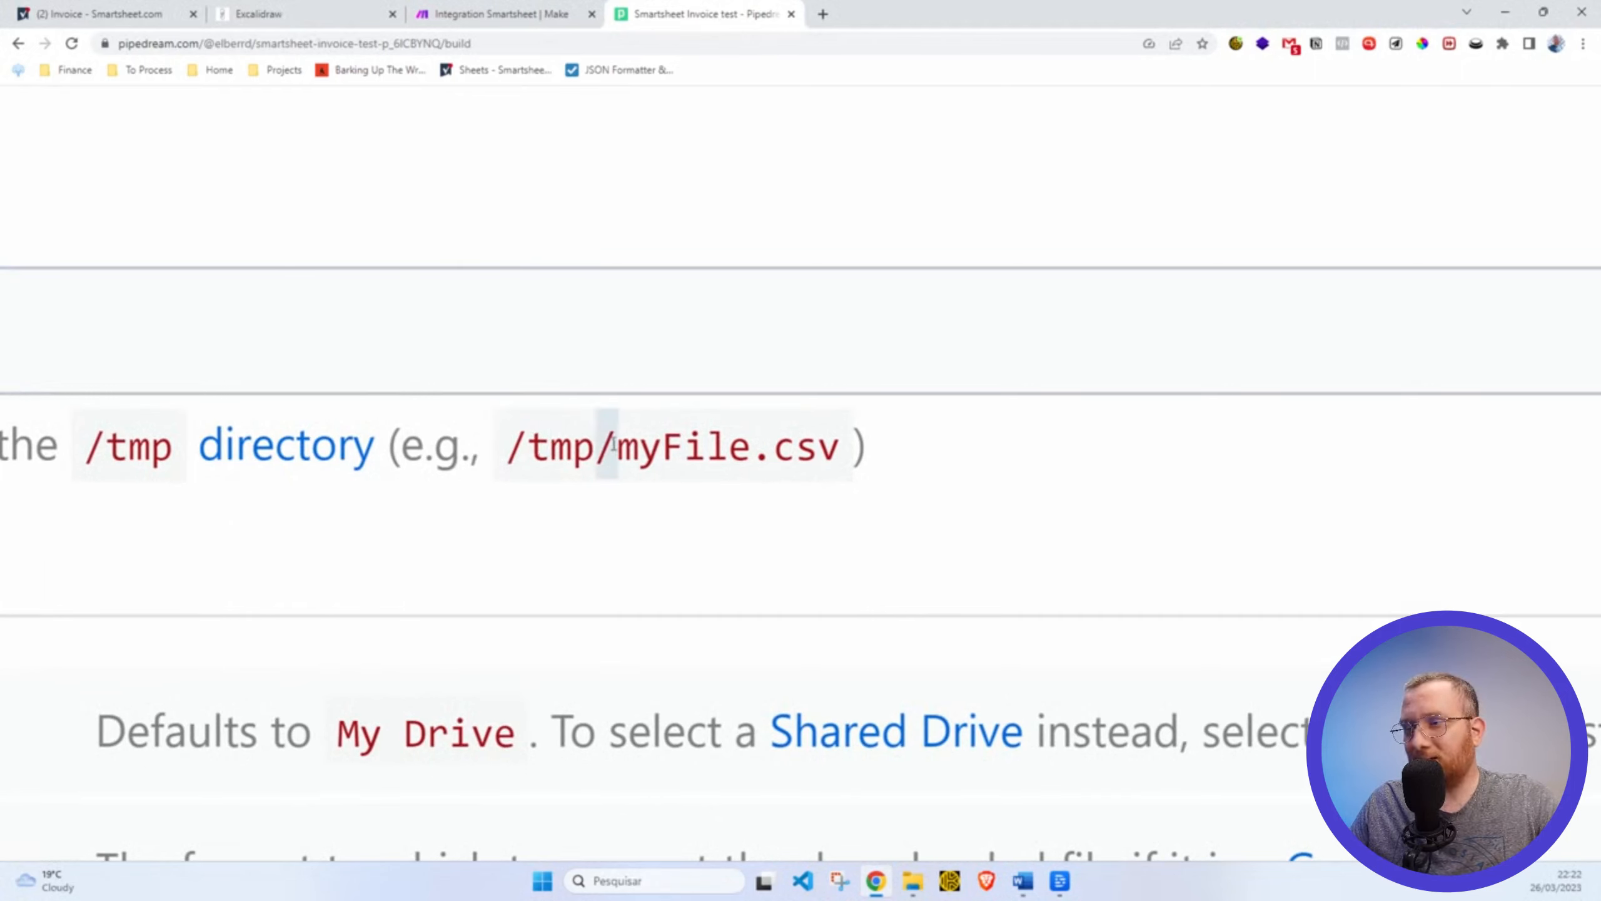
{"action": "left_click", "coordinate": [642, 425]}
{"action": "scroll", "coordinate": [760, 452], "scroll_direction": "down", "scroll_amount": 5}
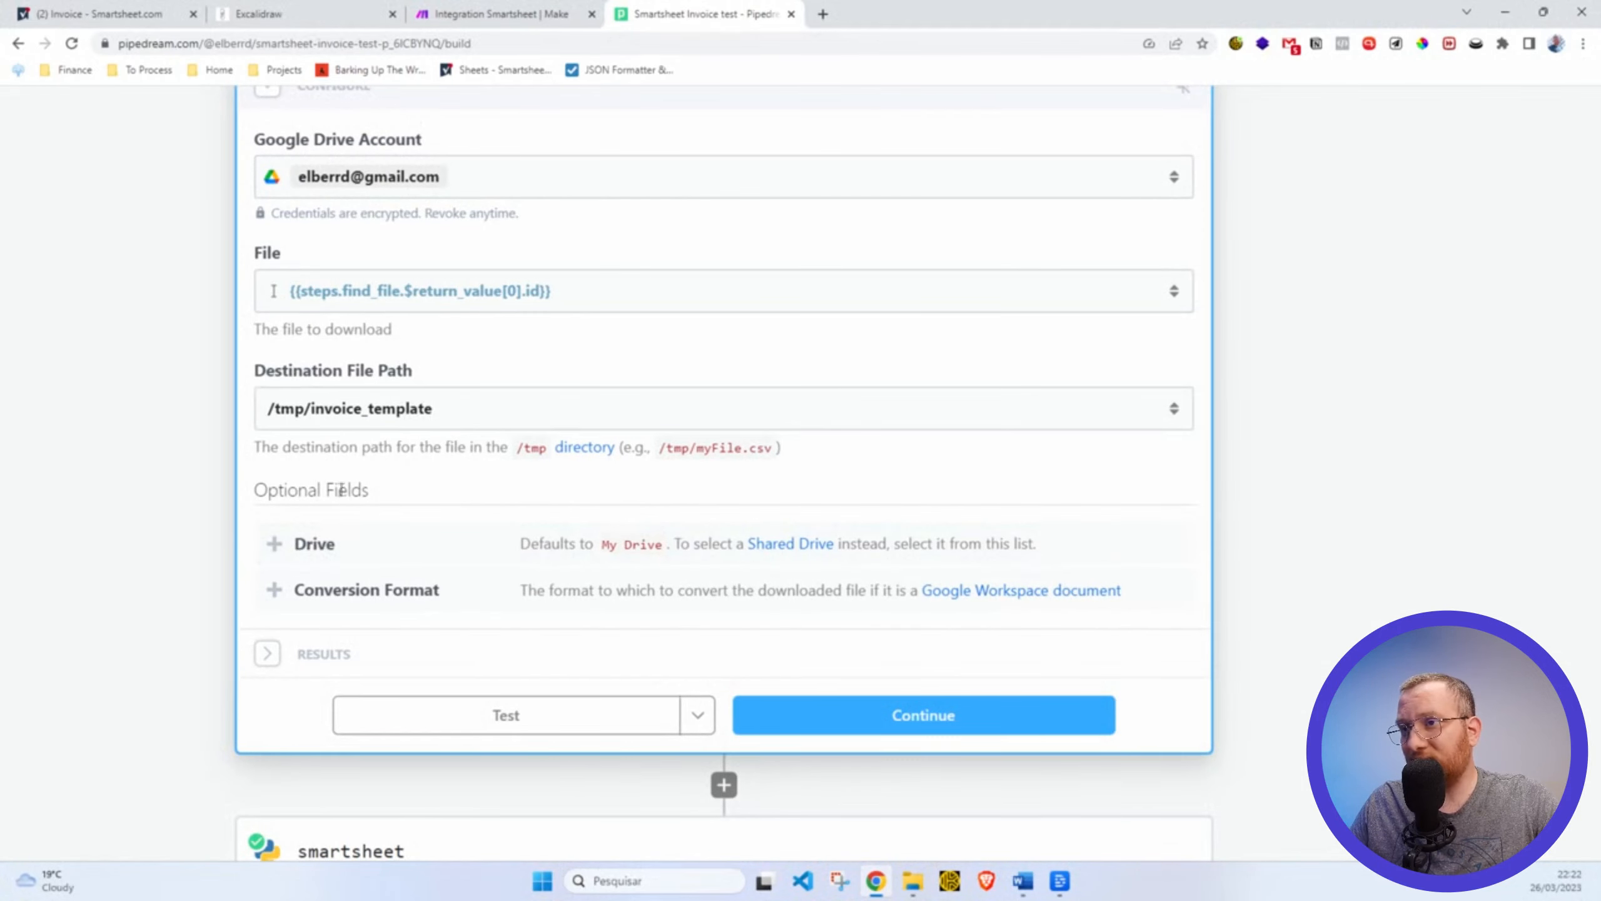
{"action": "scroll", "coordinate": [221, 439], "scroll_direction": "down", "scroll_amount": 3}
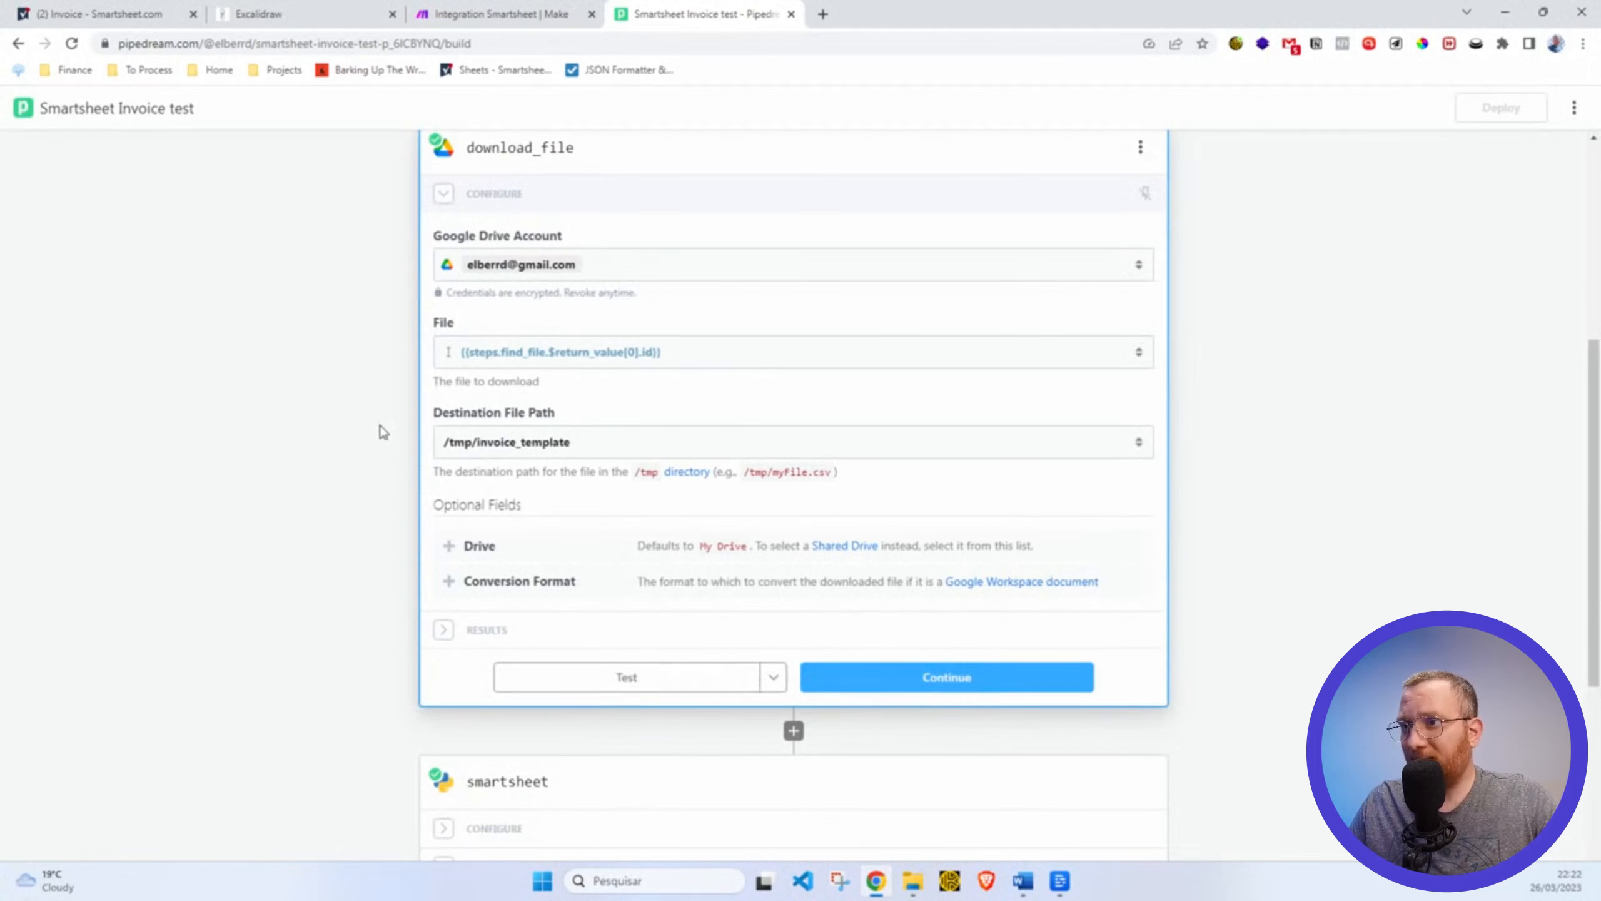
{"action": "scroll", "coordinate": [380, 431], "scroll_direction": "up", "scroll_amount": 4}
{"action": "left_click", "coordinate": [442, 449]}
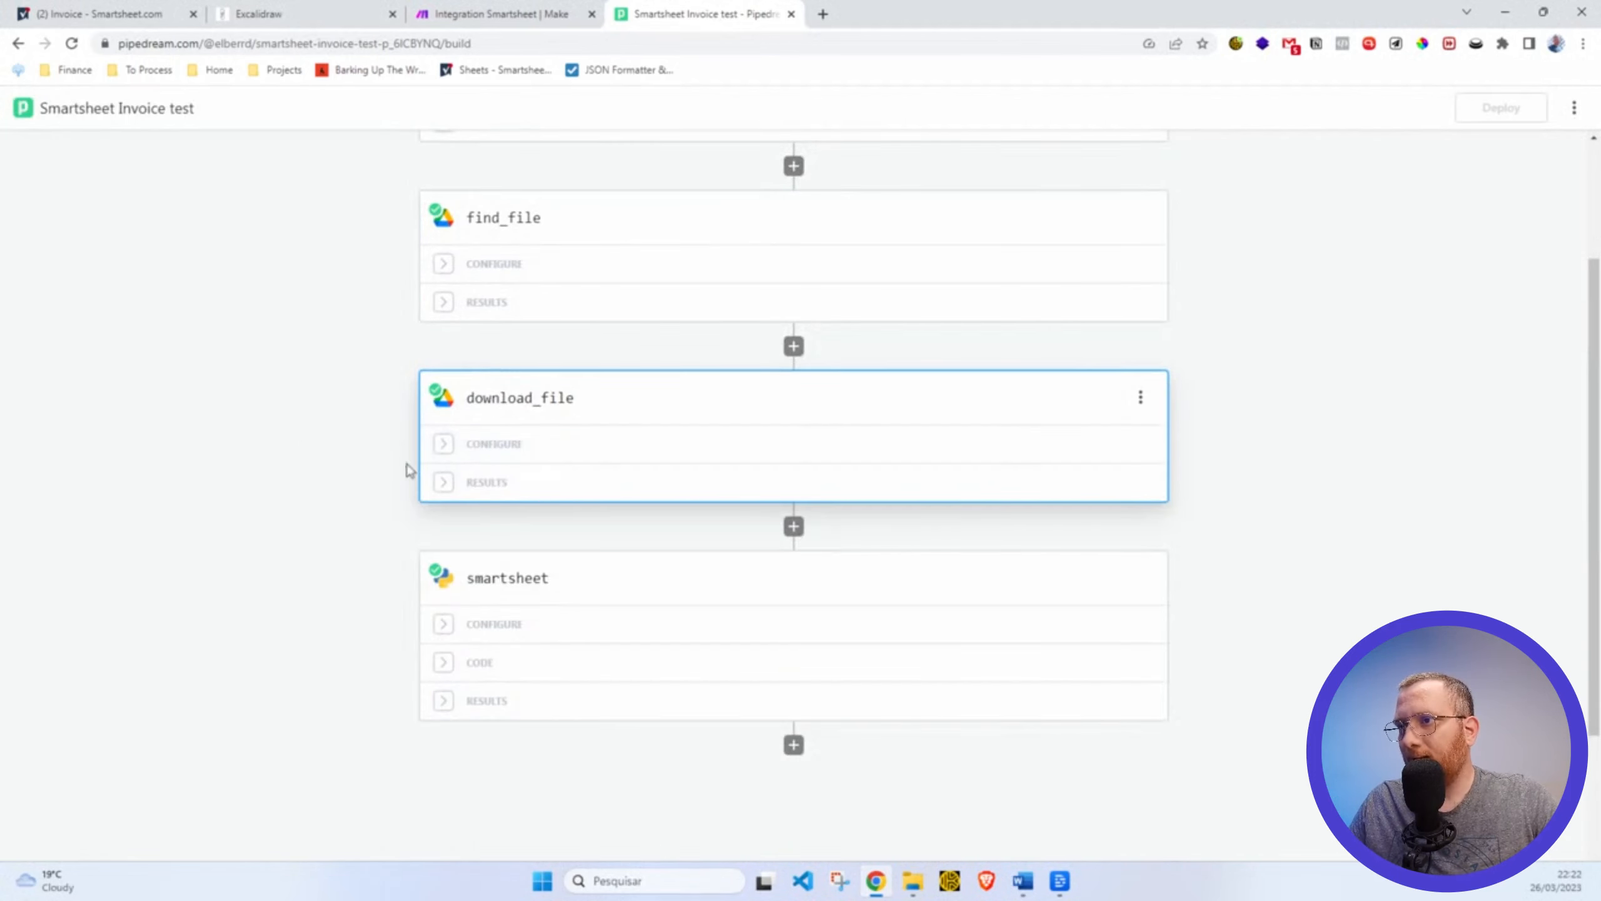
Add a step after smartsheet, search the apps for "smarts", view the Smartsheet actions, and delete the new step.
{"action": "left_click", "coordinate": [795, 745]}
{"action": "left_click", "coordinate": [563, 233]}
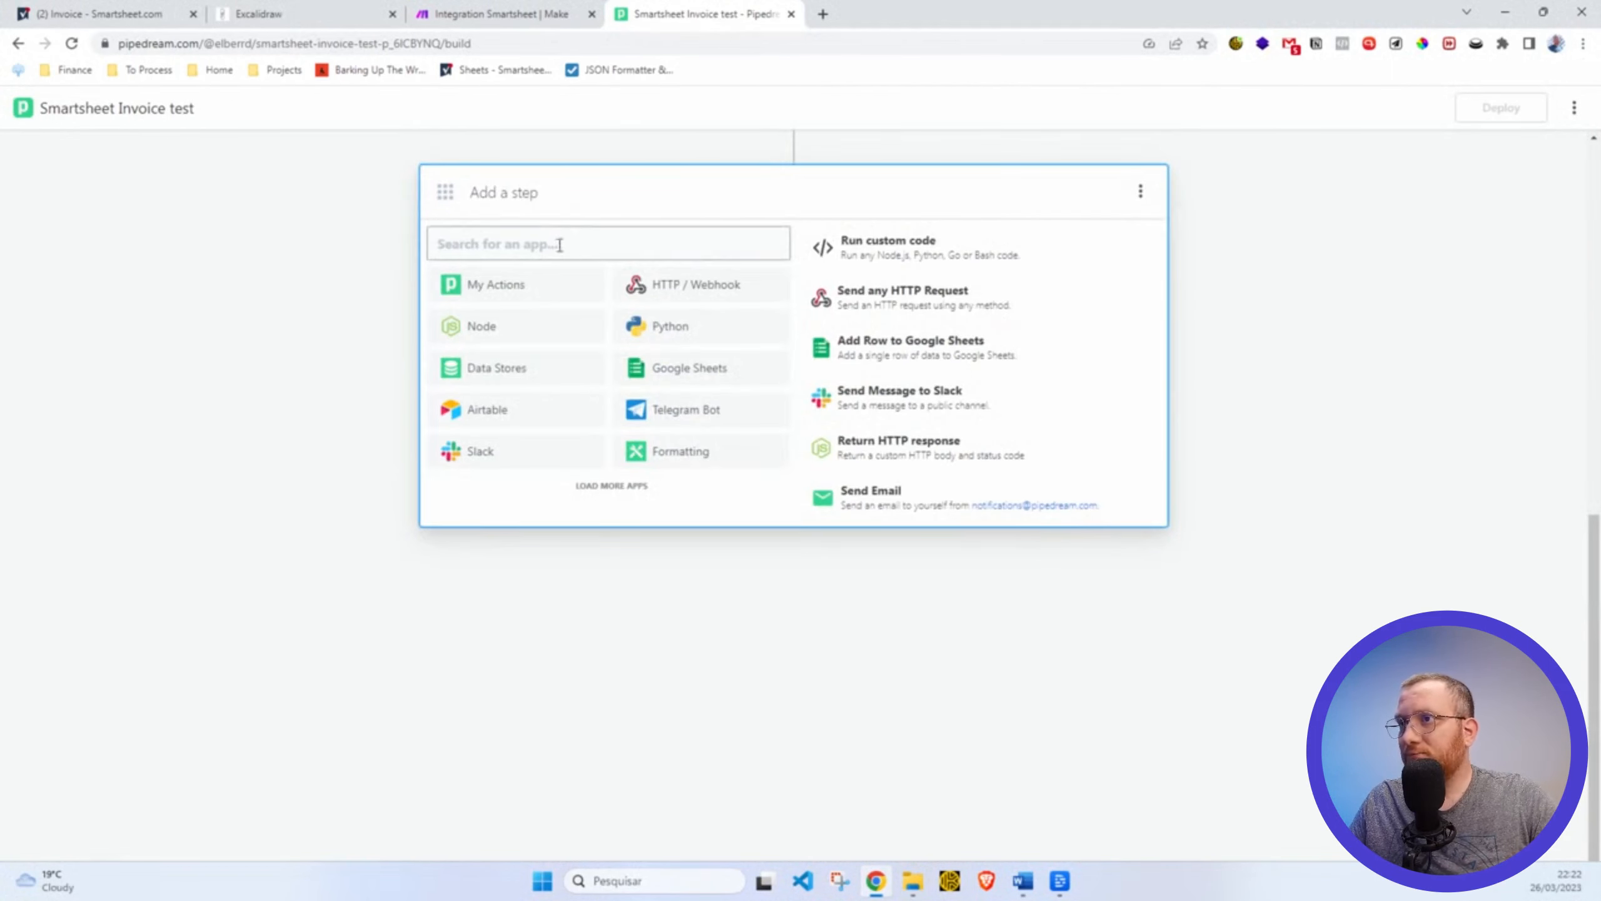
{"action": "type", "text": "smarts"}
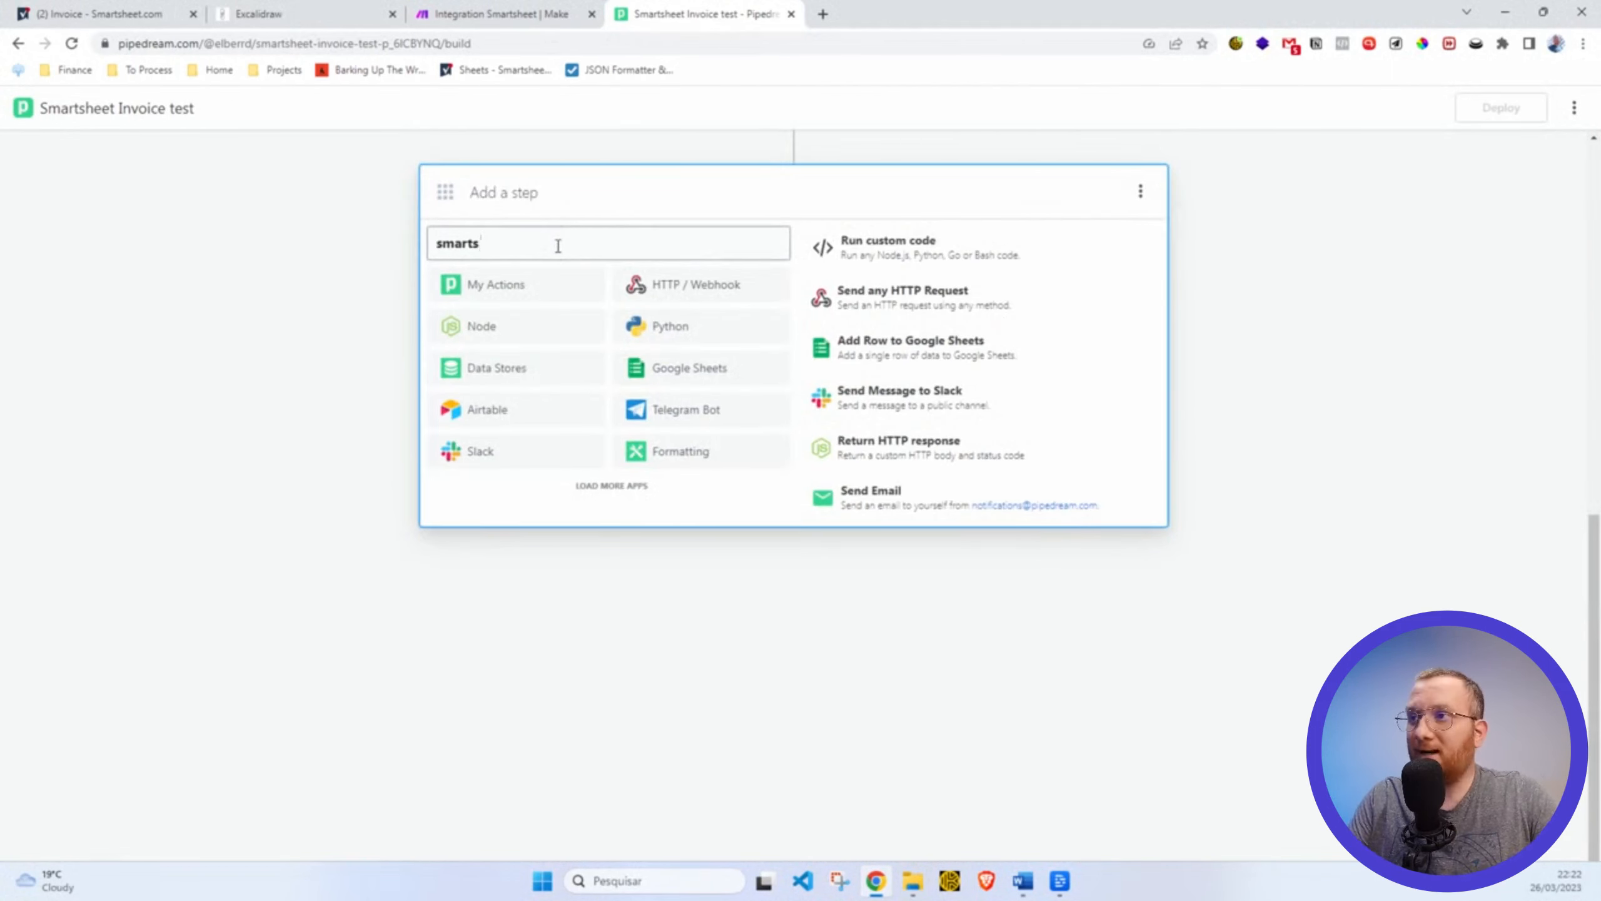
{"action": "left_click", "coordinate": [507, 414]}
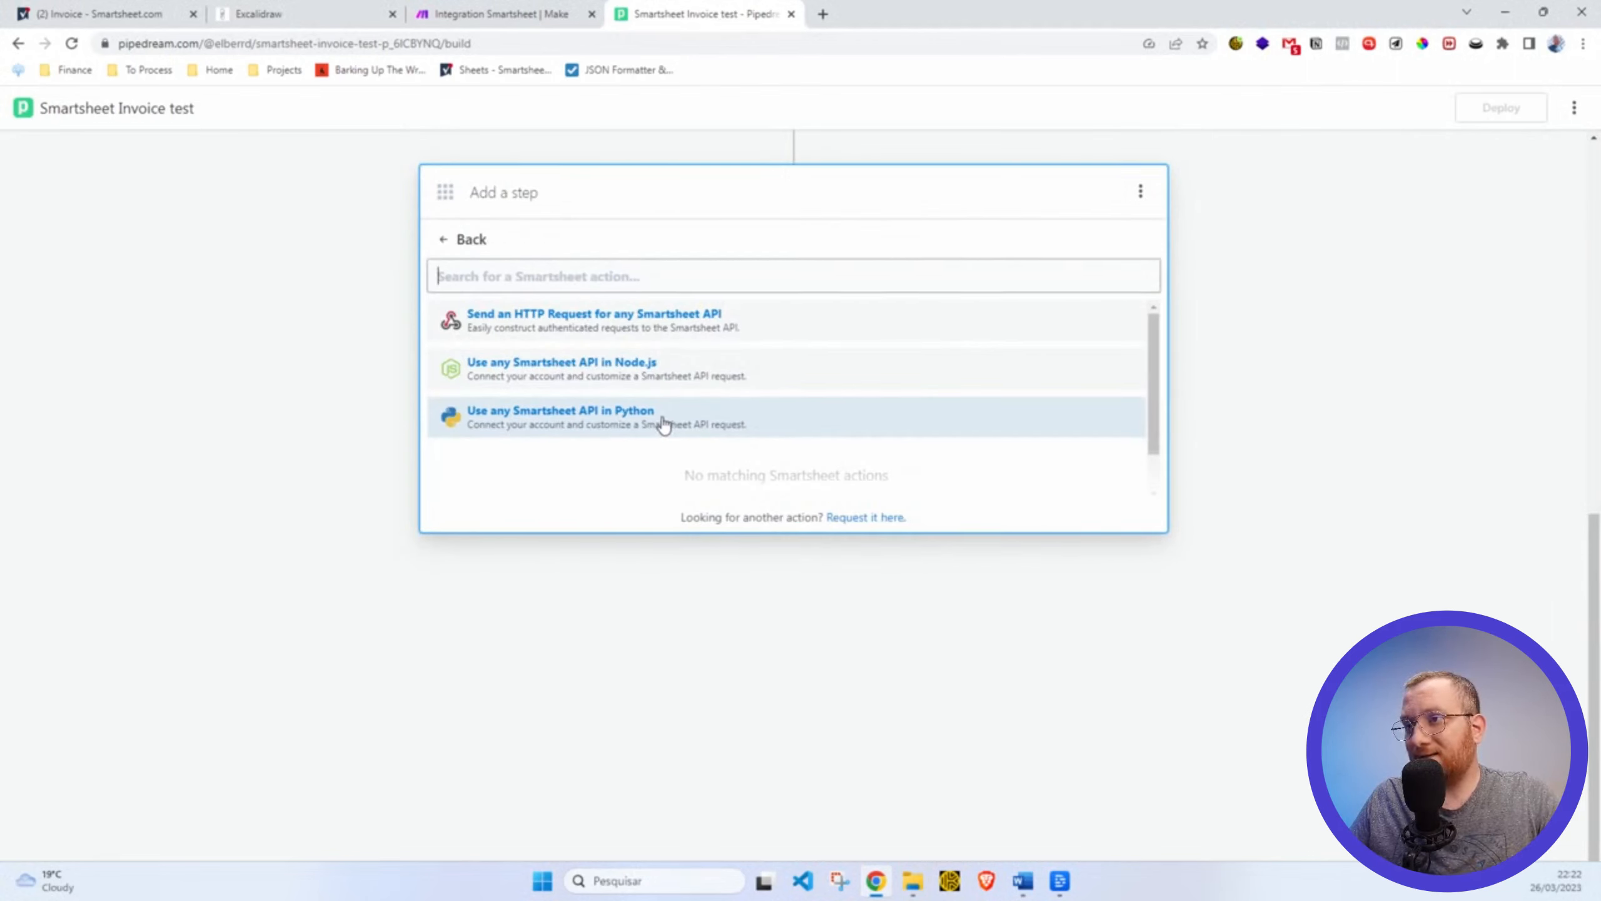
{"action": "left_click", "coordinate": [1140, 191]}
{"action": "scroll", "coordinate": [1032, 217], "scroll_direction": "down", "scroll_amount": 1}
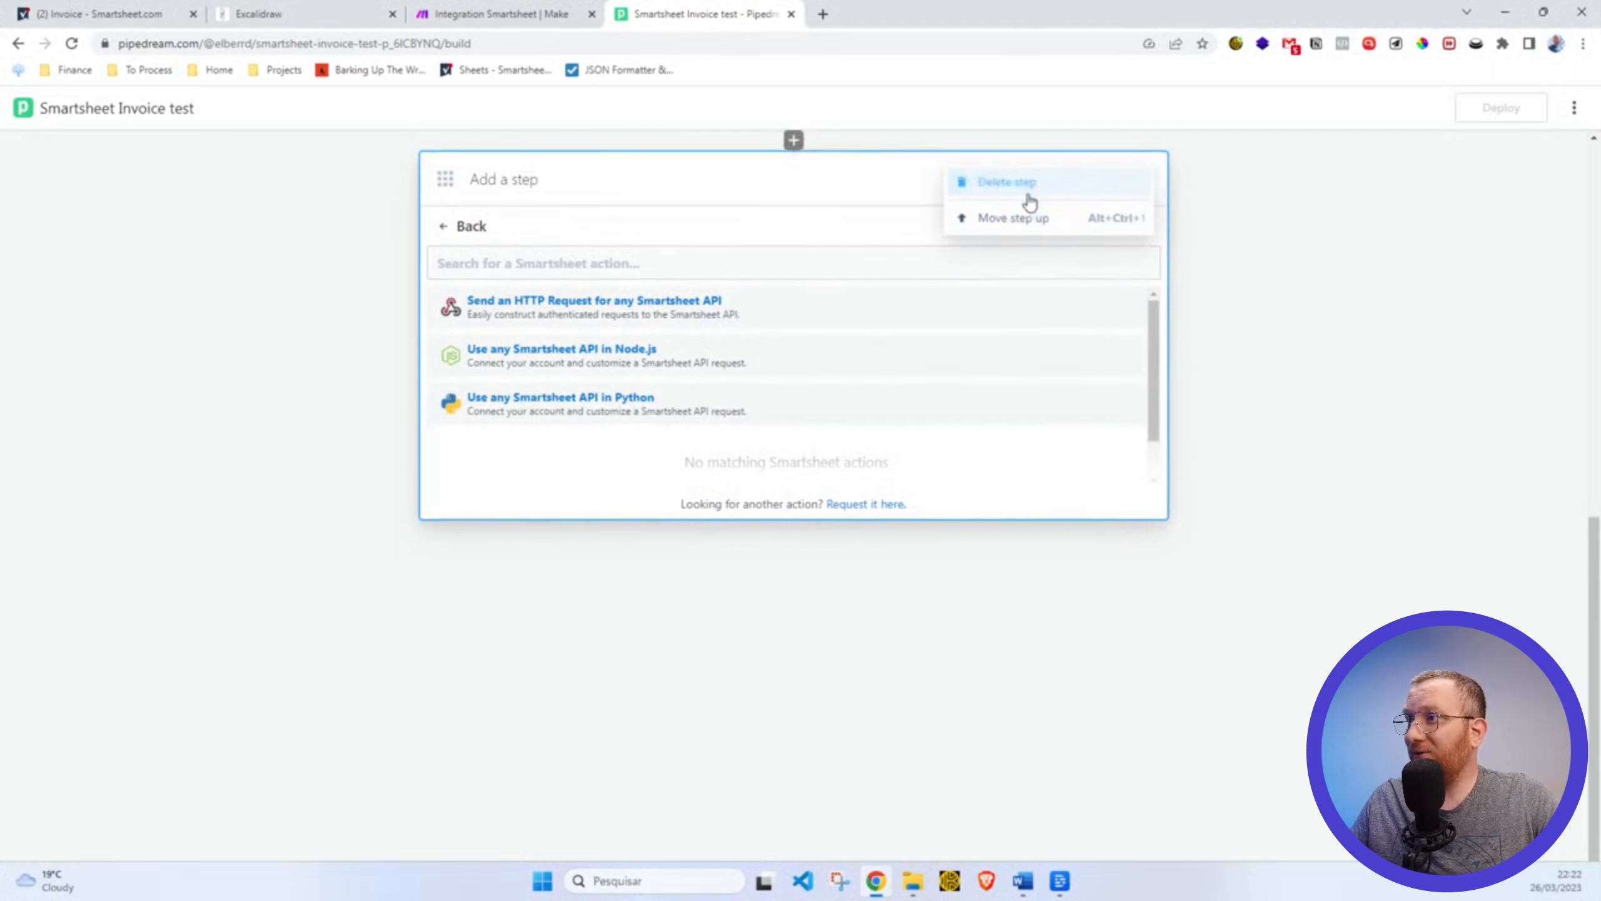
{"action": "left_click", "coordinate": [1030, 184]}
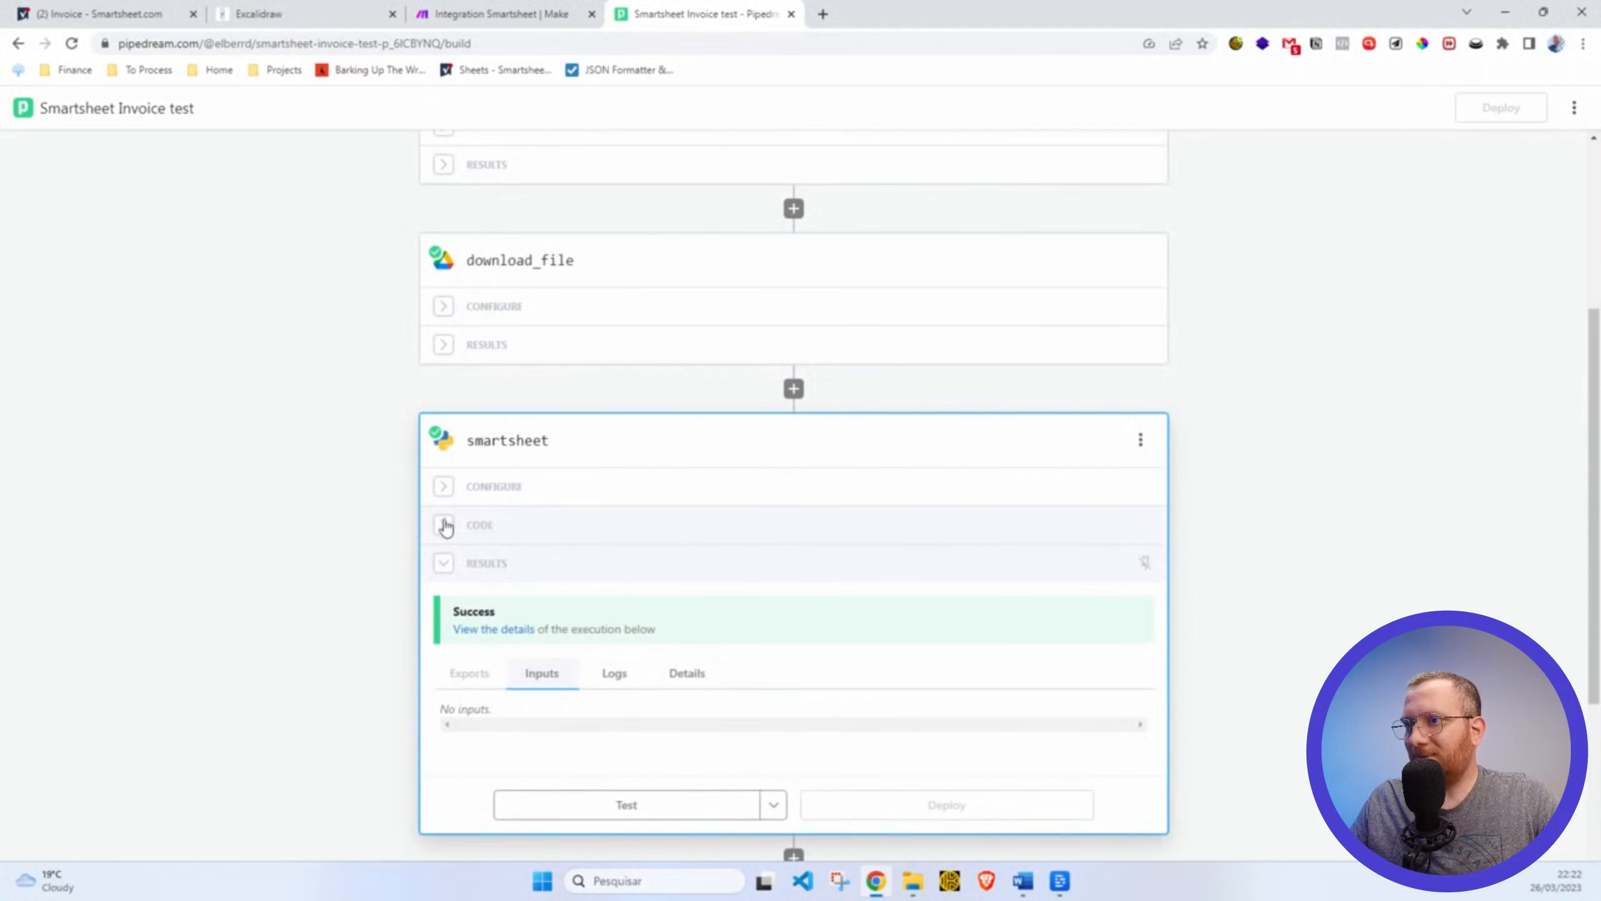
Expand the smartsheet step's code section and look through the Python code.
{"action": "left_click", "coordinate": [445, 525]}
{"action": "scroll", "coordinate": [446, 529], "scroll_direction": "down", "scroll_amount": 4}
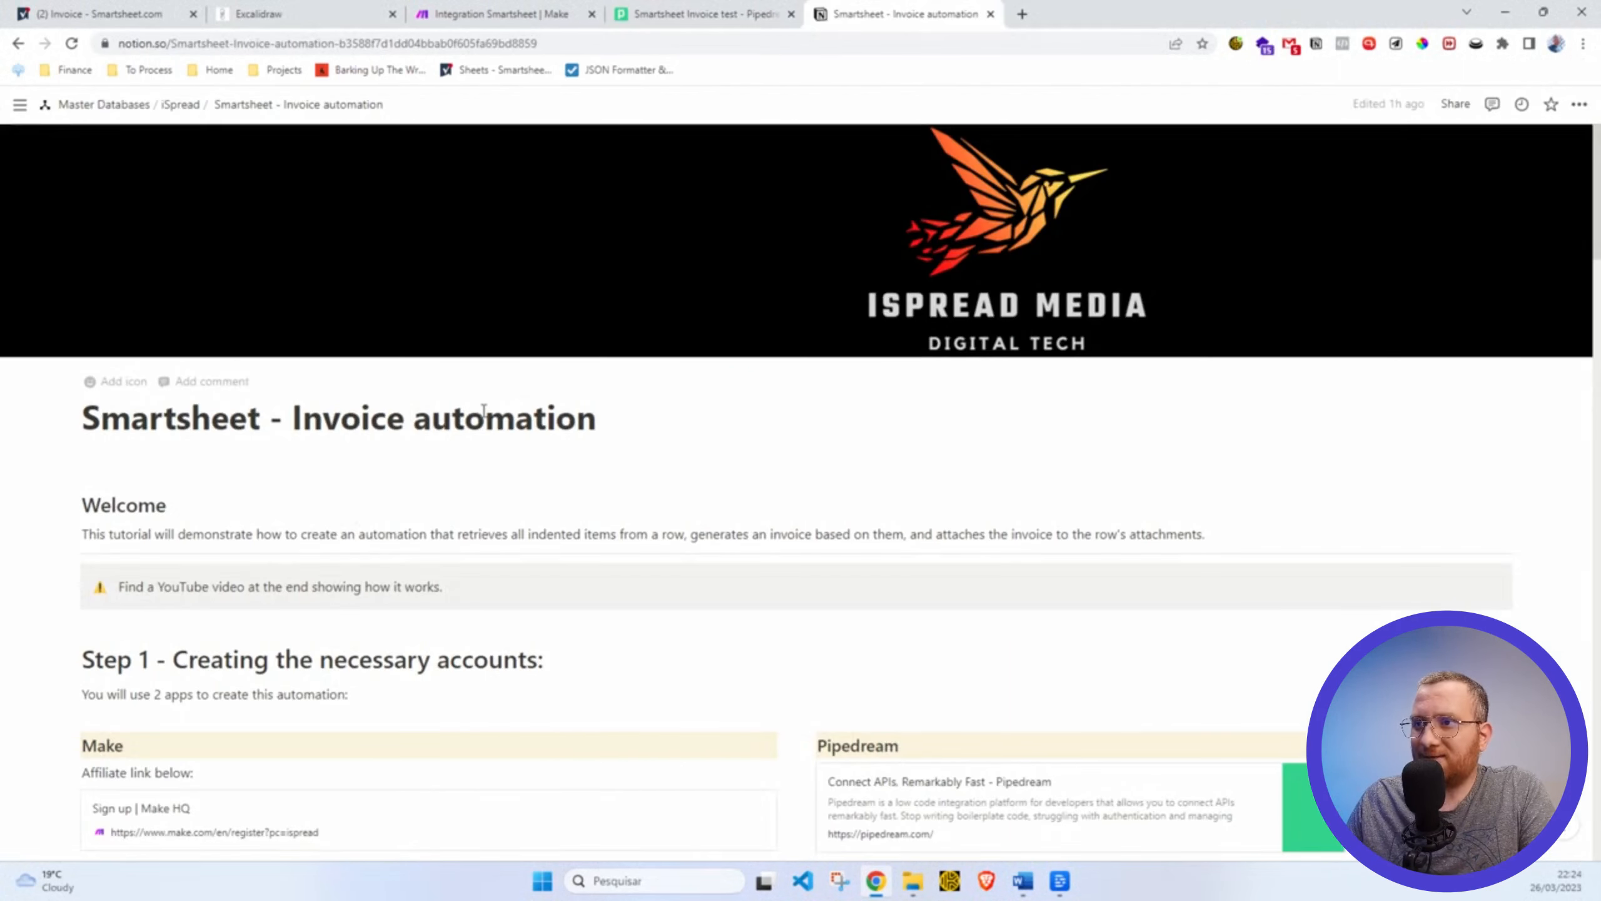
Review the Notion invoice automation guide from the required accounts and Word template through the Step 3 Pipedream and Make tutorial.
{"action": "scroll", "coordinate": [484, 409], "scroll_direction": "down", "scroll_amount": 4}
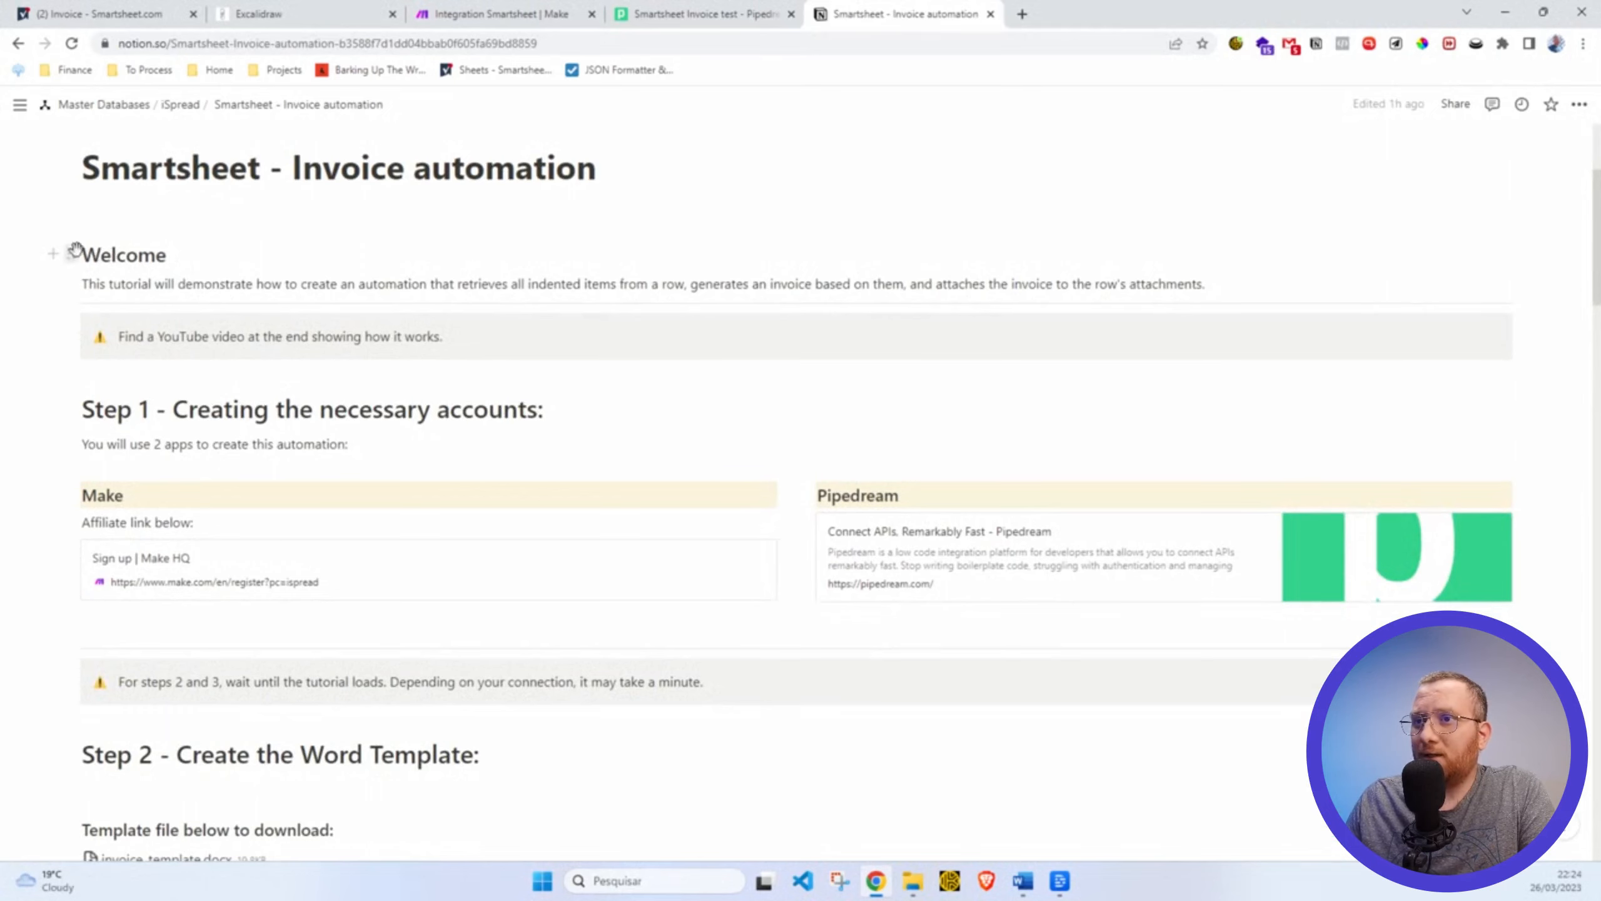
{"action": "scroll", "coordinate": [397, 334], "scroll_direction": "down", "scroll_amount": 5}
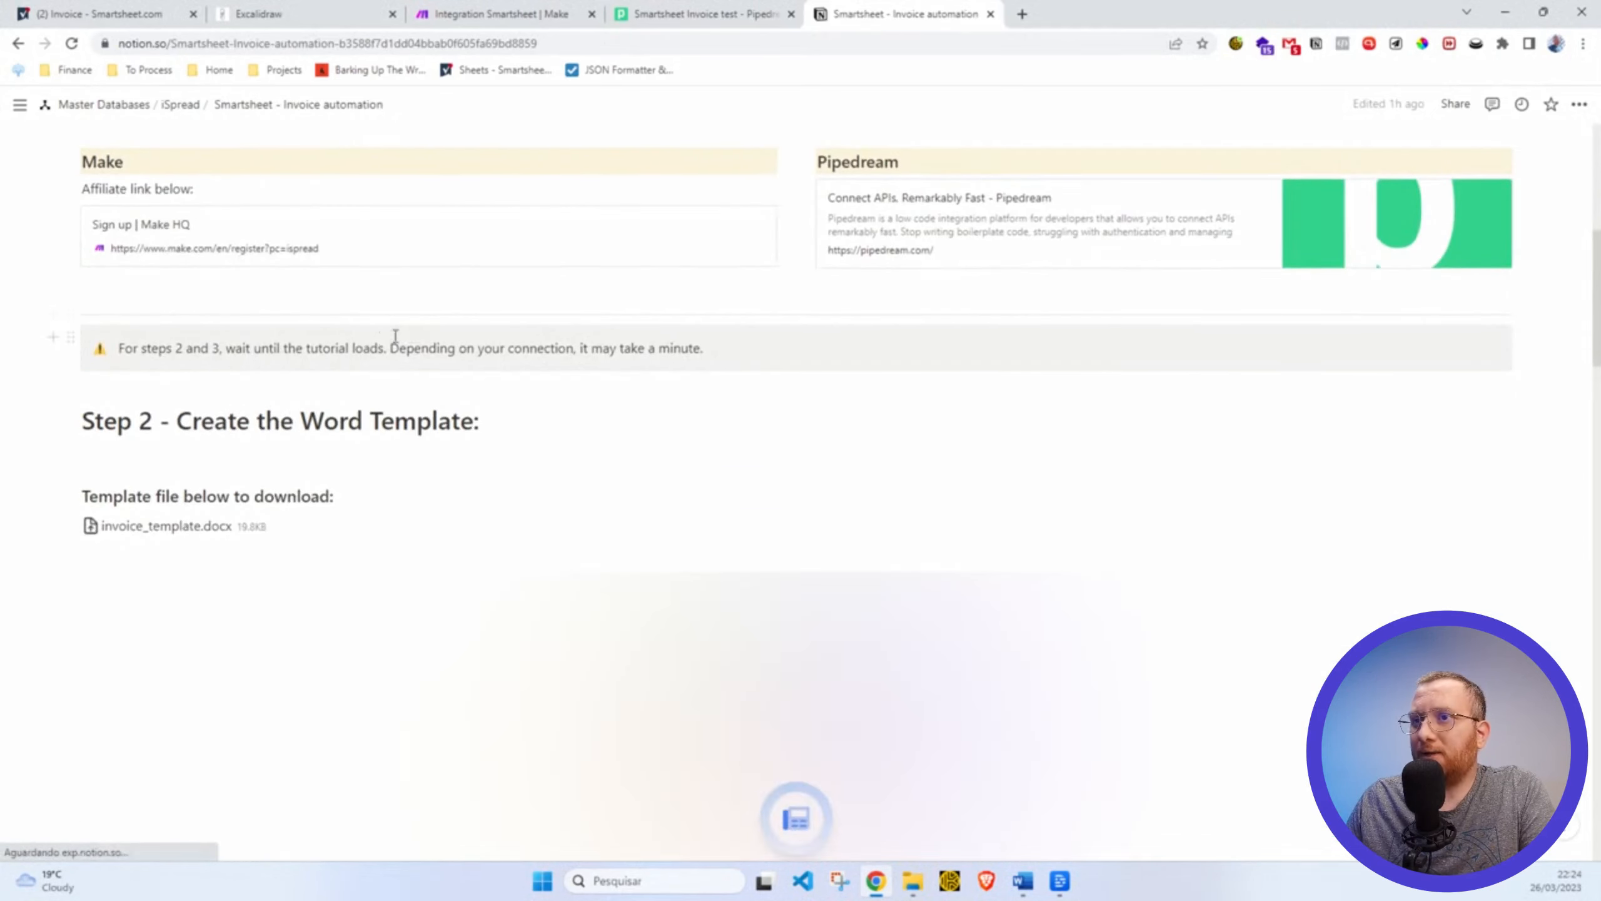
{"action": "scroll", "coordinate": [379, 331], "scroll_direction": "down", "scroll_amount": 5}
{"action": "scroll", "coordinate": [486, 364], "scroll_direction": "down", "scroll_amount": 1}
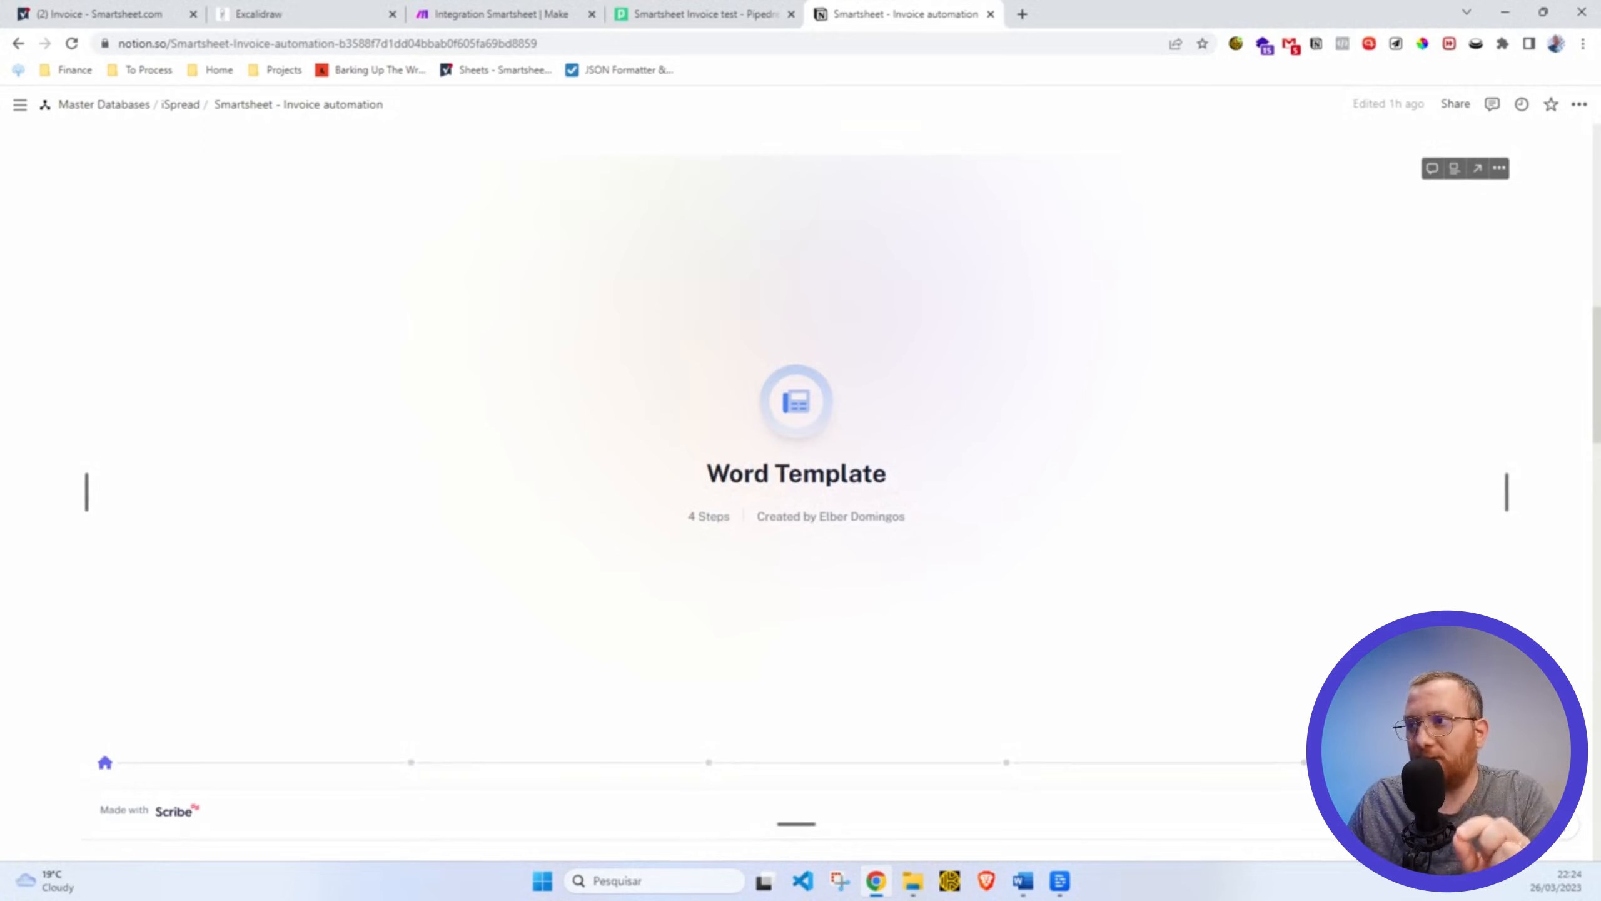
{"action": "scroll", "coordinate": [1071, 593], "scroll_direction": "down", "scroll_amount": 9}
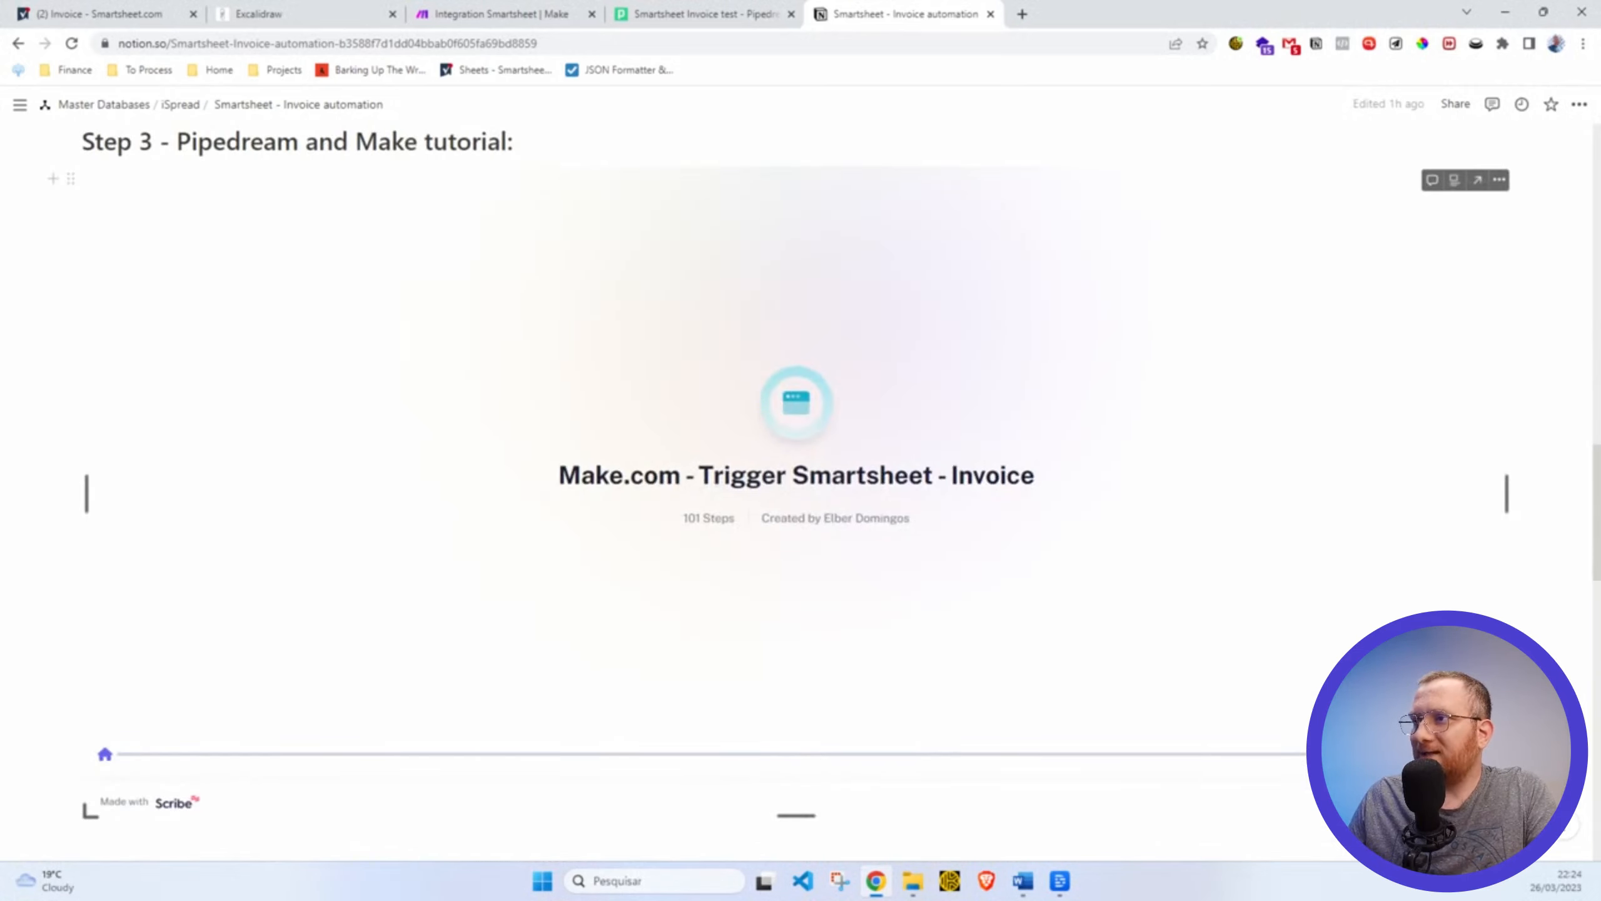
Advance the embedded Make.com tutorial to step 5 and view the video tutorial further down the guide.
{"action": "left_click", "coordinate": [1456, 753]}
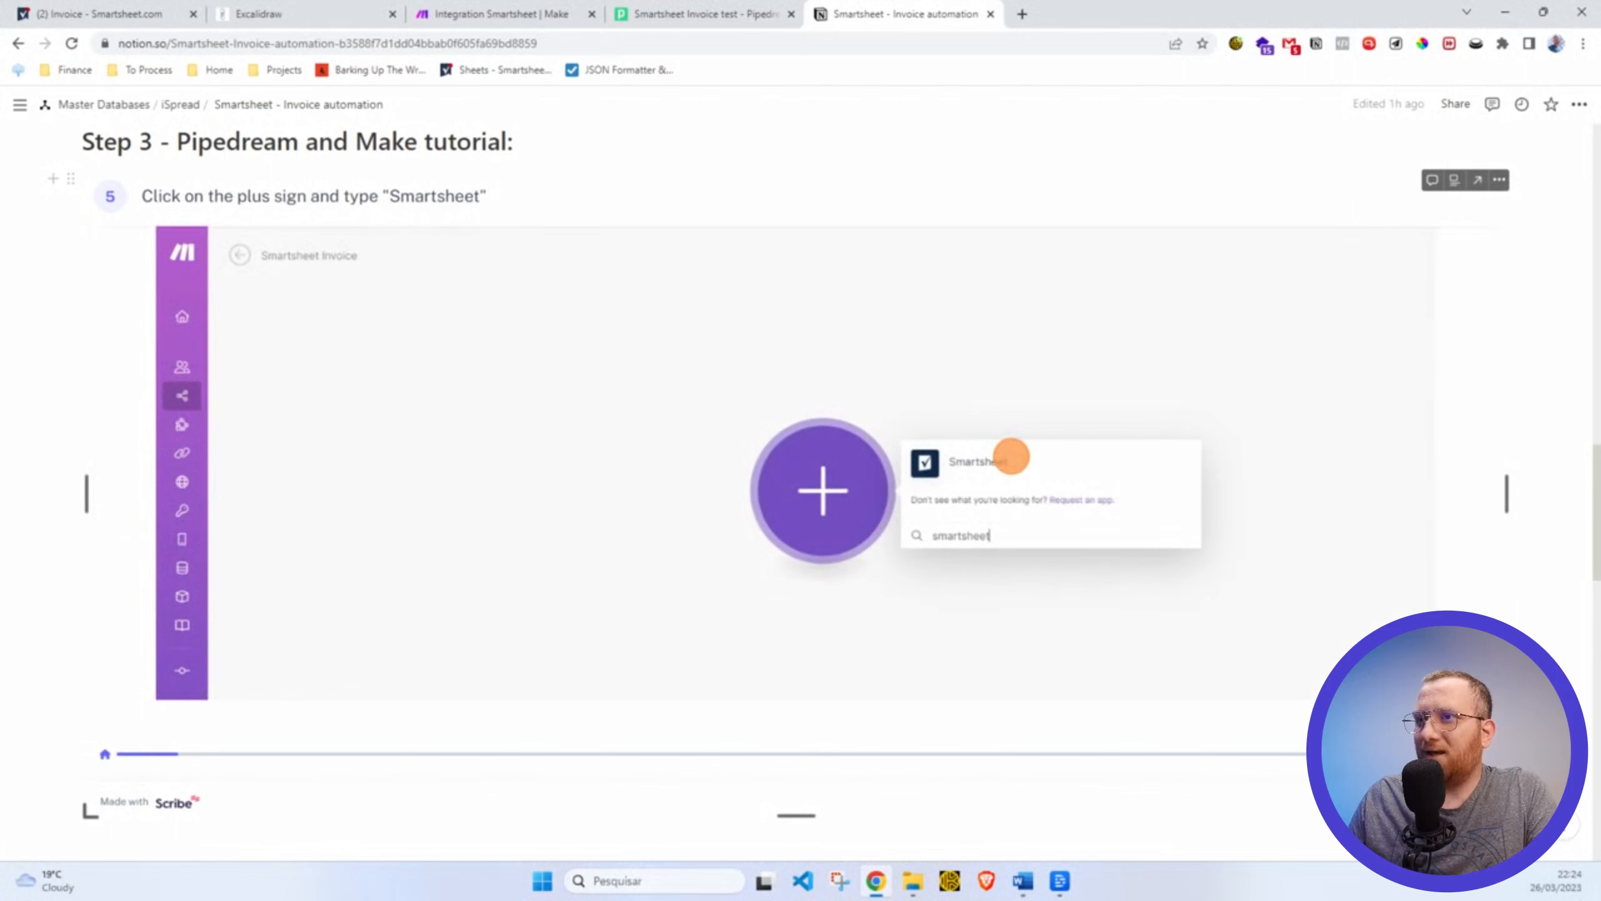
{"action": "scroll", "coordinate": [1293, 636], "scroll_direction": "down", "scroll_amount": 10}
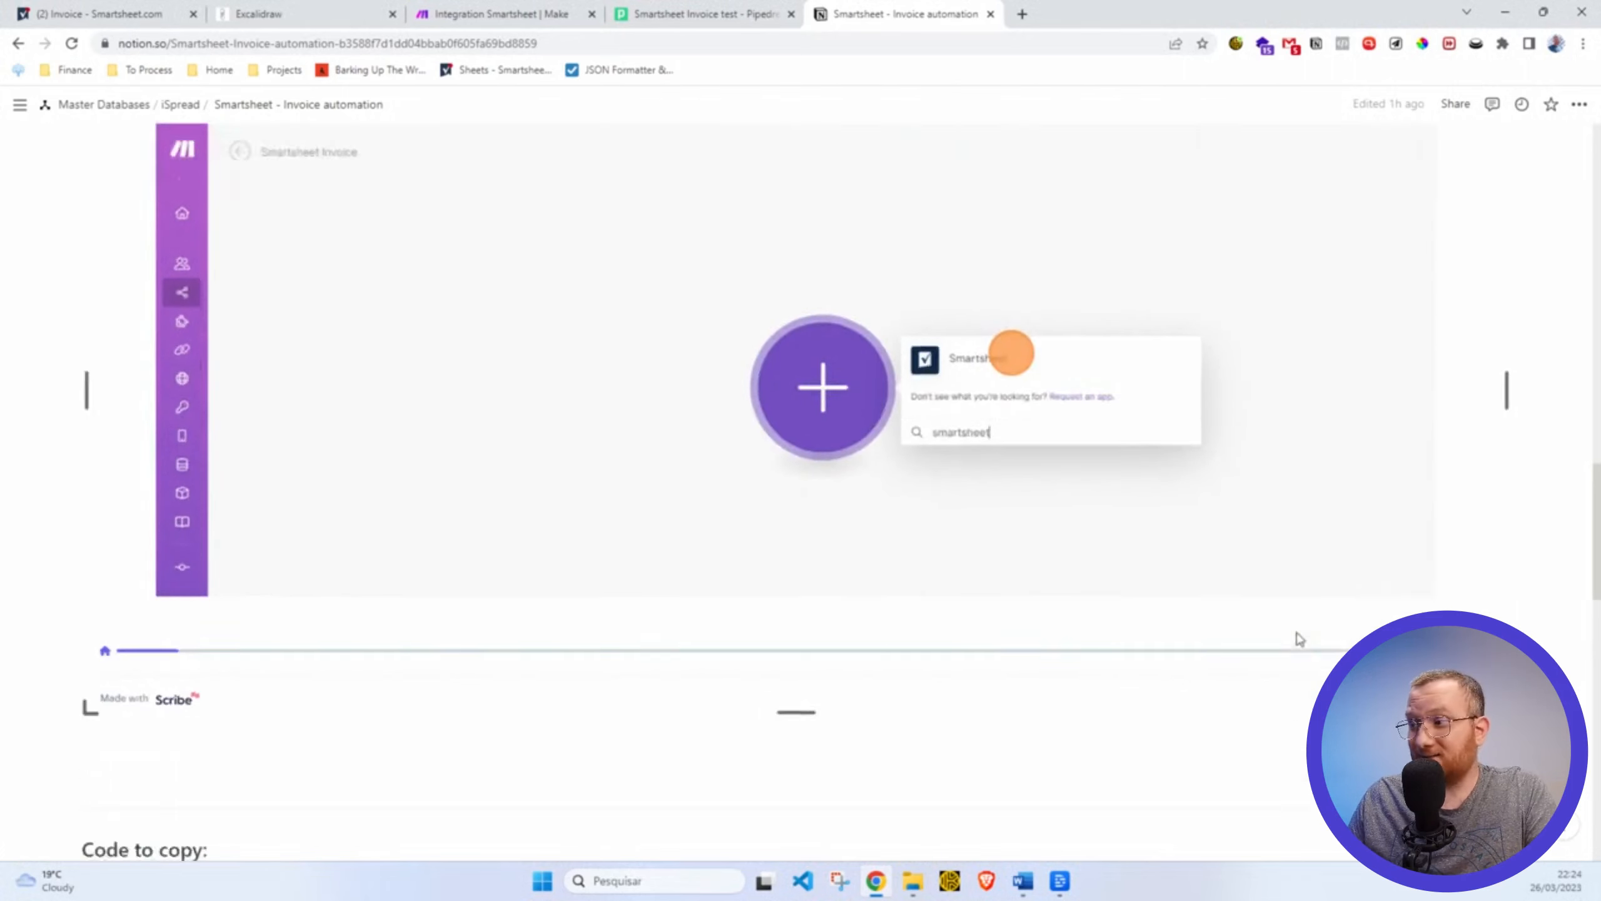
{"action": "scroll", "coordinate": [574, 482], "scroll_direction": "down", "scroll_amount": 5}
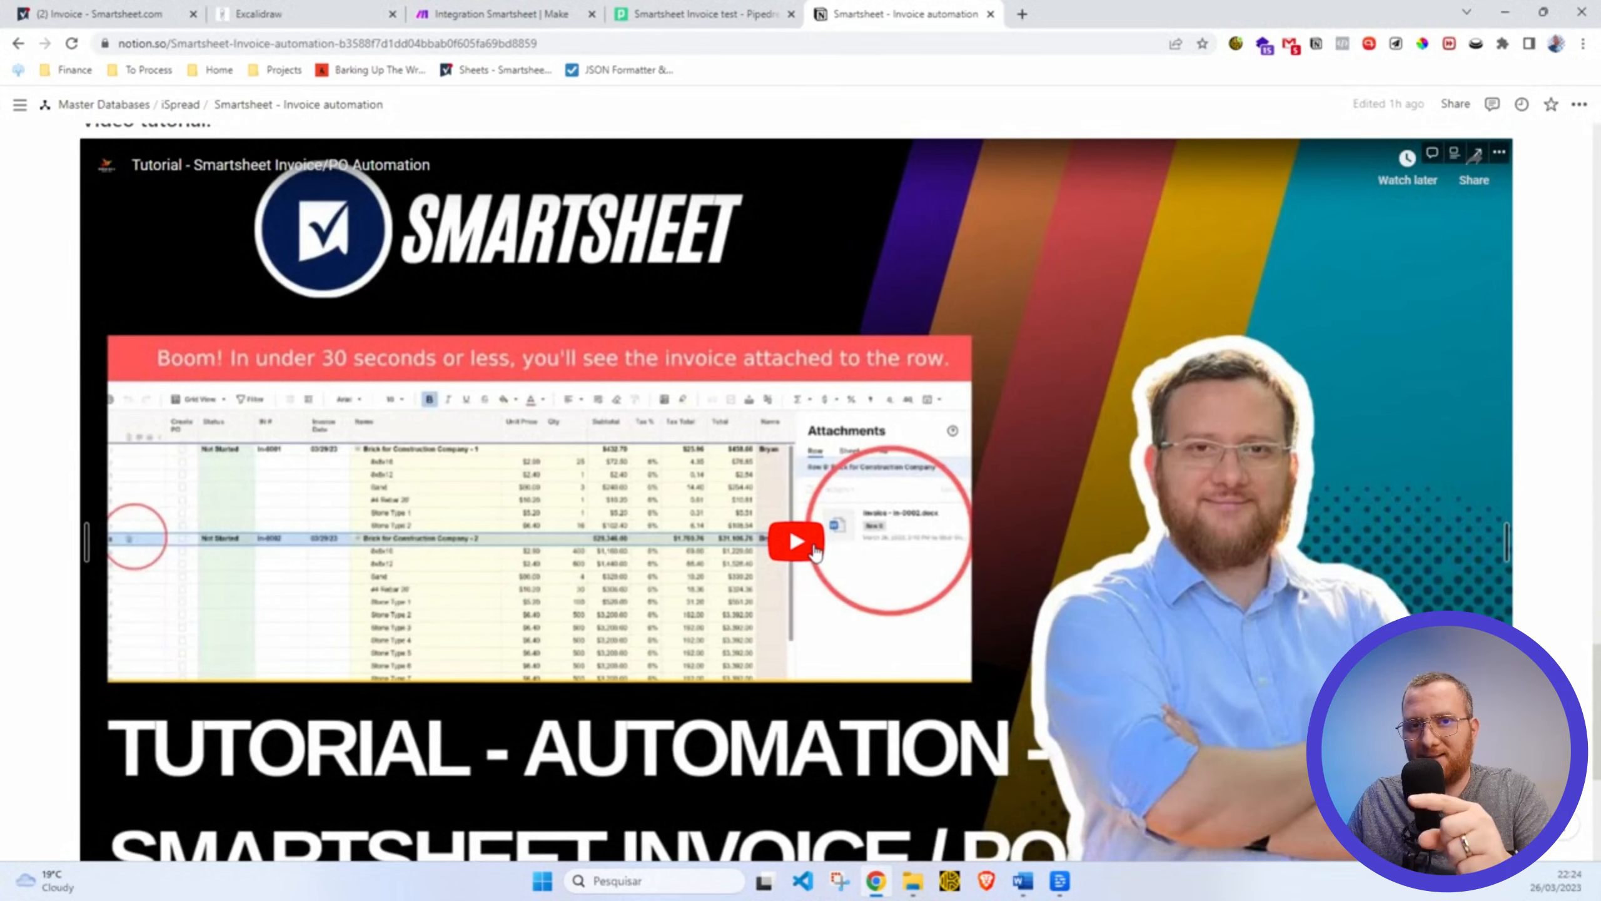
Expand the HTTP request JSON body under Code to copy and highlight its sheetID and rowID lines.
{"action": "scroll", "coordinate": [658, 541], "scroll_direction": "up", "scroll_amount": 9}
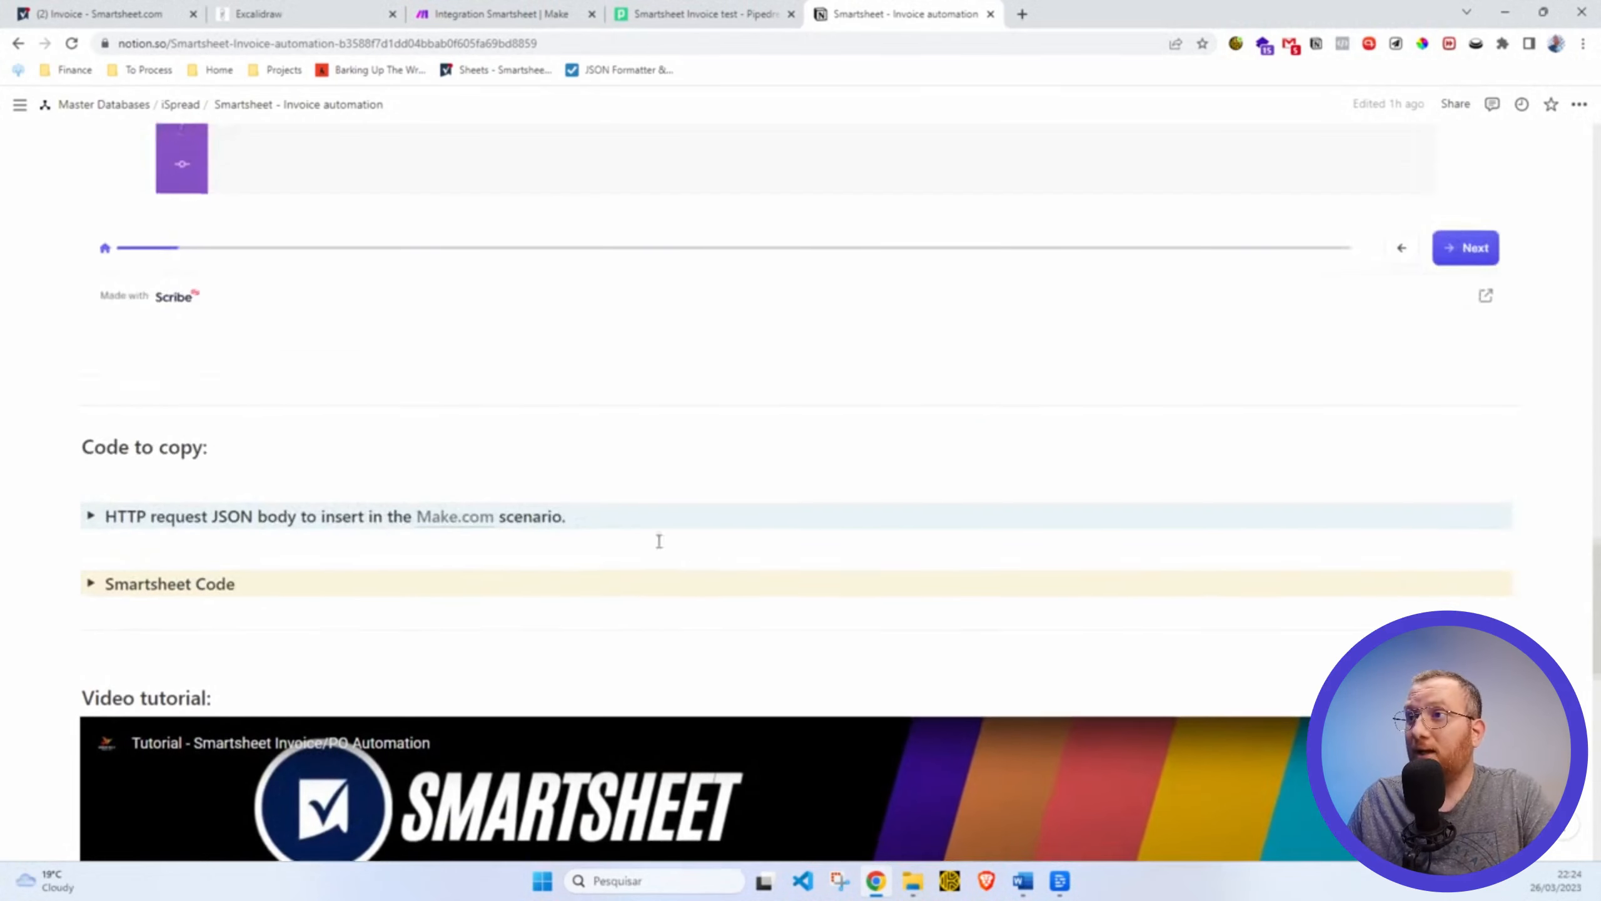
{"action": "scroll", "coordinate": [659, 541], "scroll_direction": "down", "scroll_amount": 3}
{"action": "left_click", "coordinate": [91, 355]}
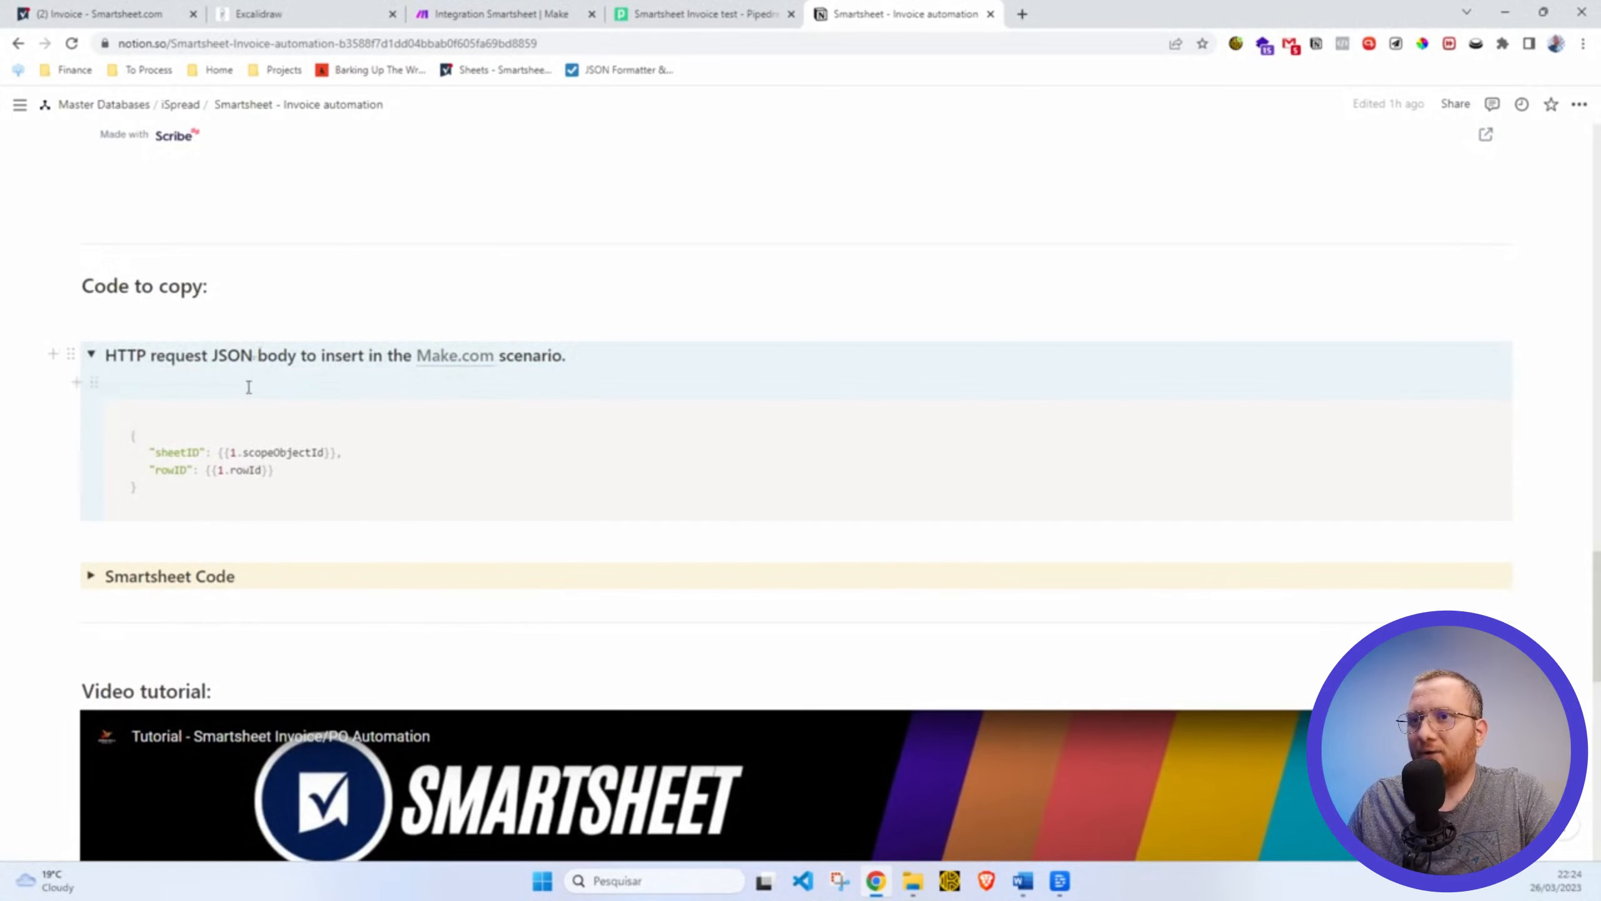
{"action": "scroll", "coordinate": [329, 501], "scroll_direction": "down", "scroll_amount": 3}
{"action": "left_click_drag", "start_coordinate": [205, 303], "coordinate": [134, 258]}
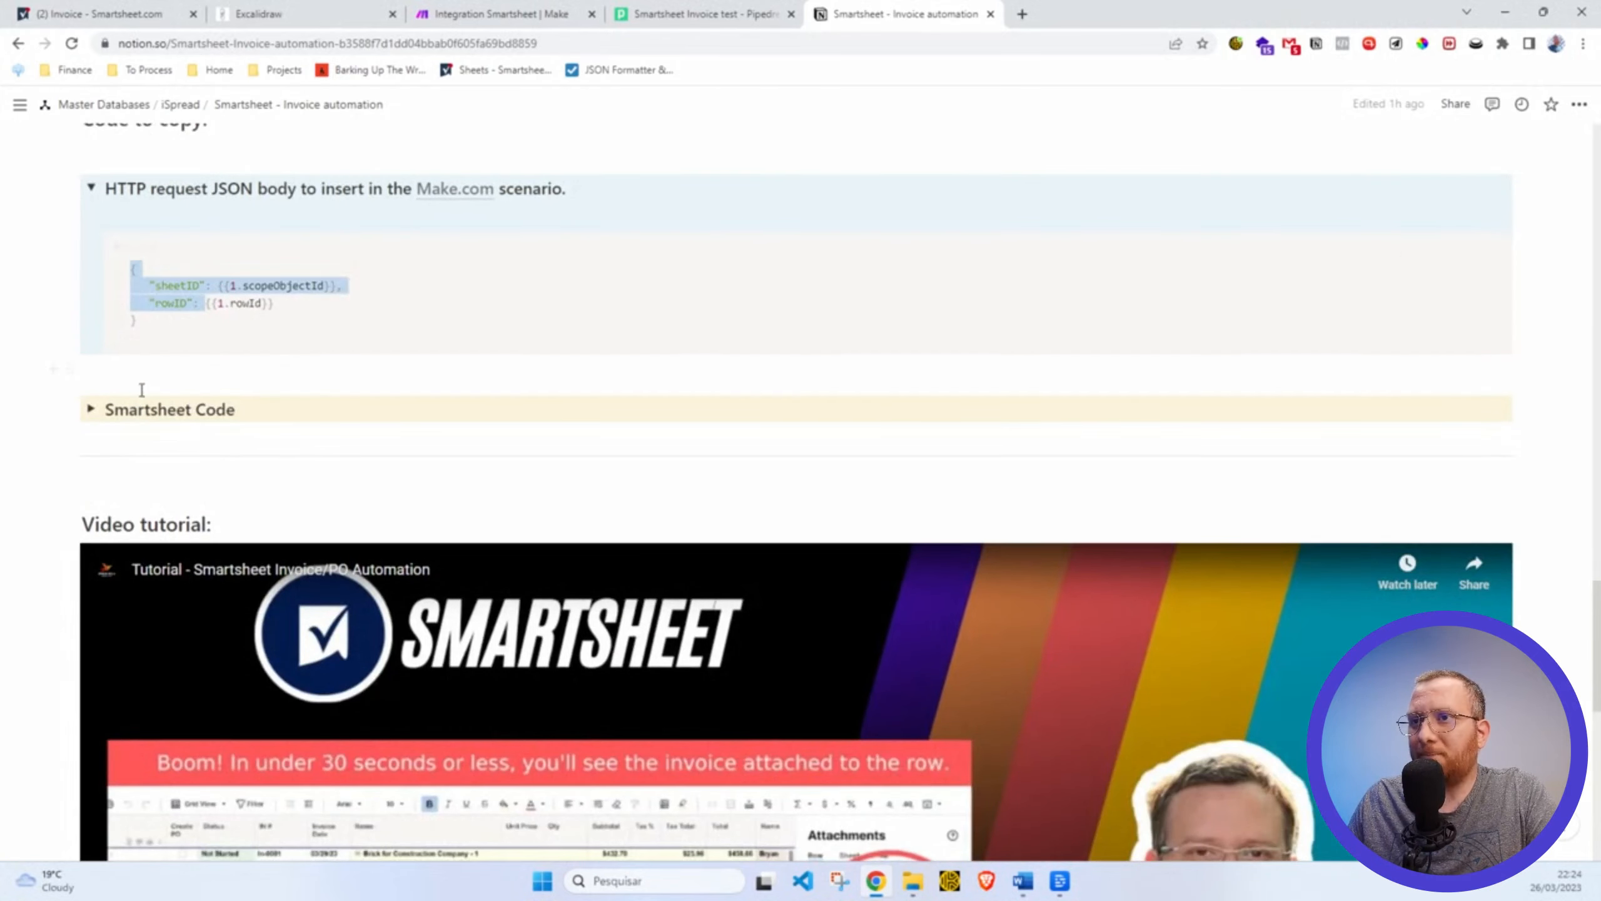
Expand the Smartsheet Code section of the guide and highlight the opening part of the Python code.
{"action": "left_click", "coordinate": [91, 409]}
{"action": "scroll", "coordinate": [453, 575], "scroll_direction": "down", "scroll_amount": 2}
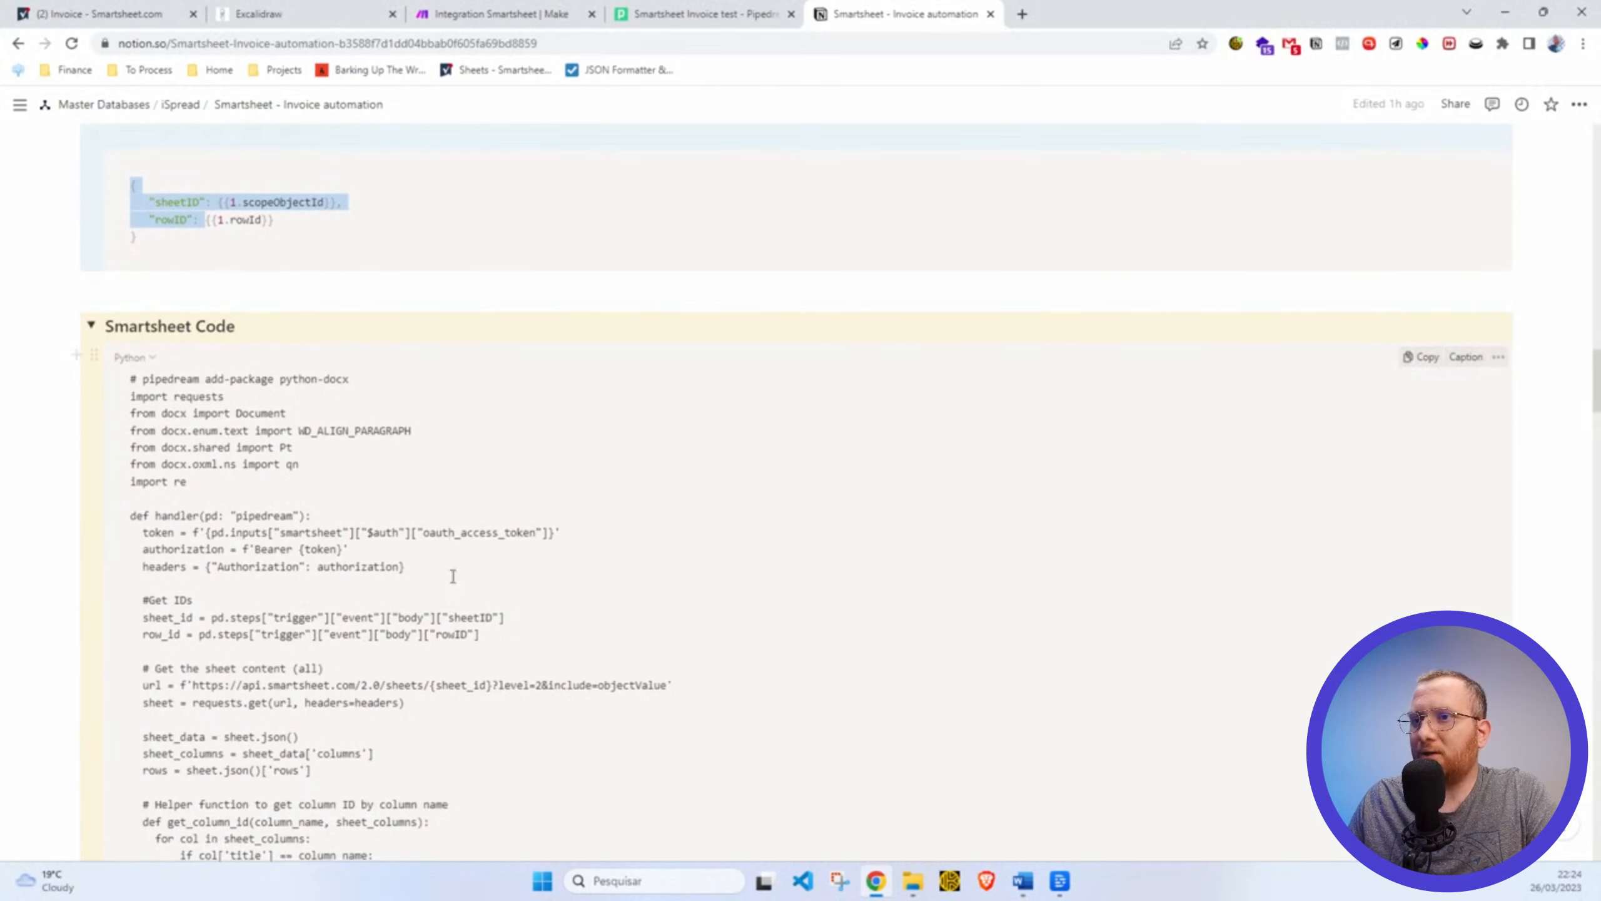
{"action": "left_click_drag", "start_coordinate": [511, 844], "coordinate": [154, 278]}
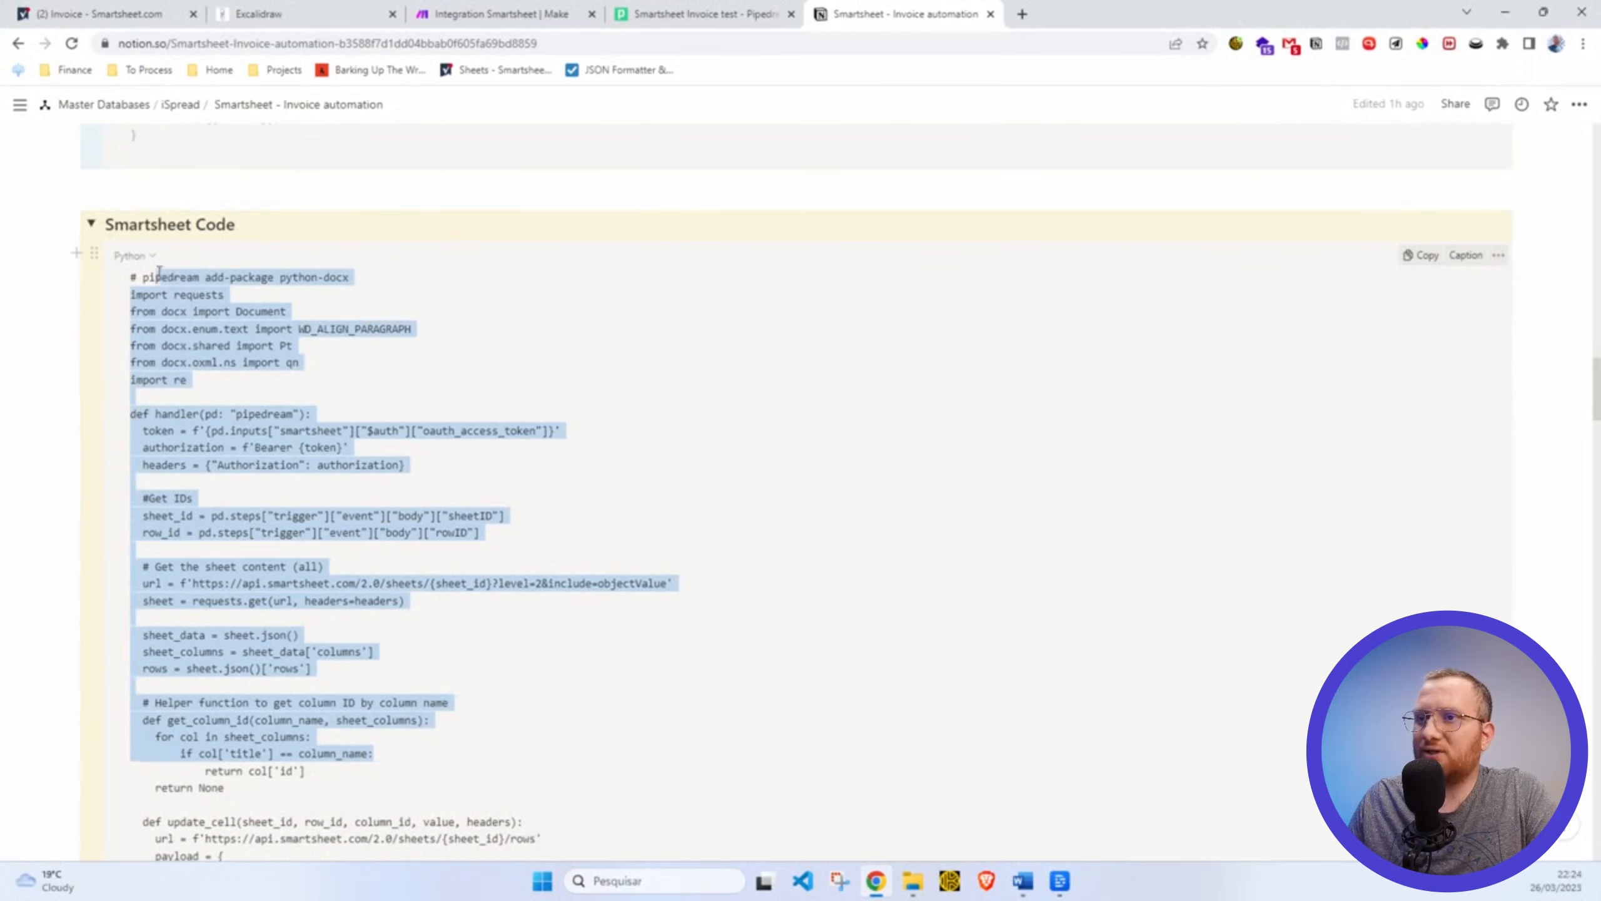
{"action": "left_click", "coordinate": [568, 343]}
{"action": "scroll", "coordinate": [536, 351], "scroll_direction": "up", "scroll_amount": 10}
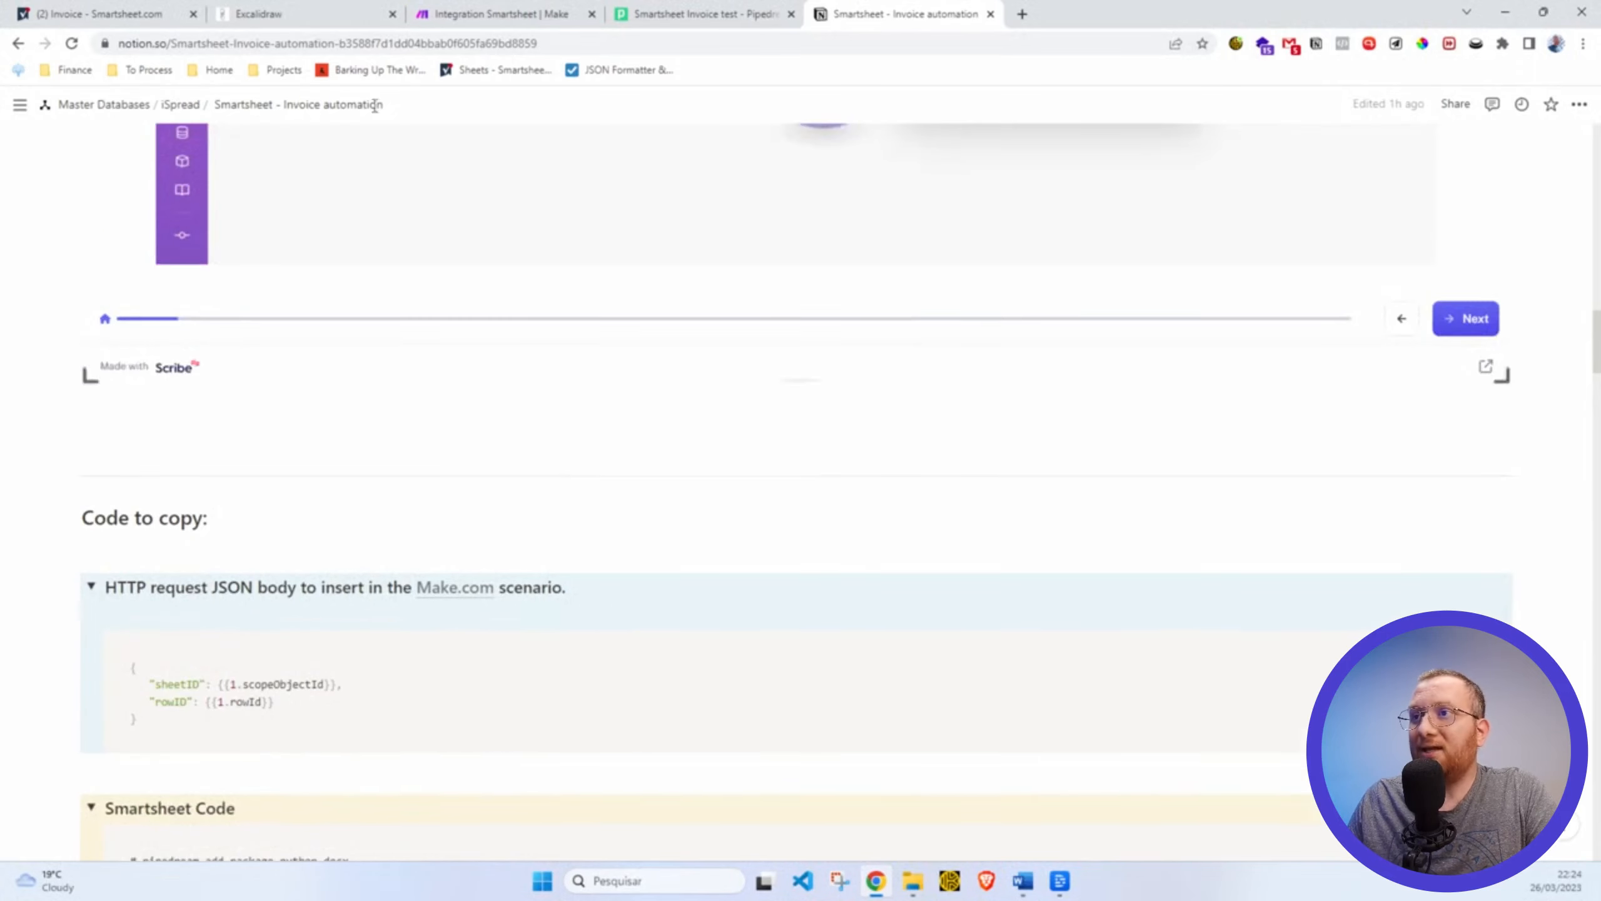
Switch to Make and leave the Integration Smartsheet scenario's editor for its overview page.
{"action": "left_click", "coordinate": [134, 19]}
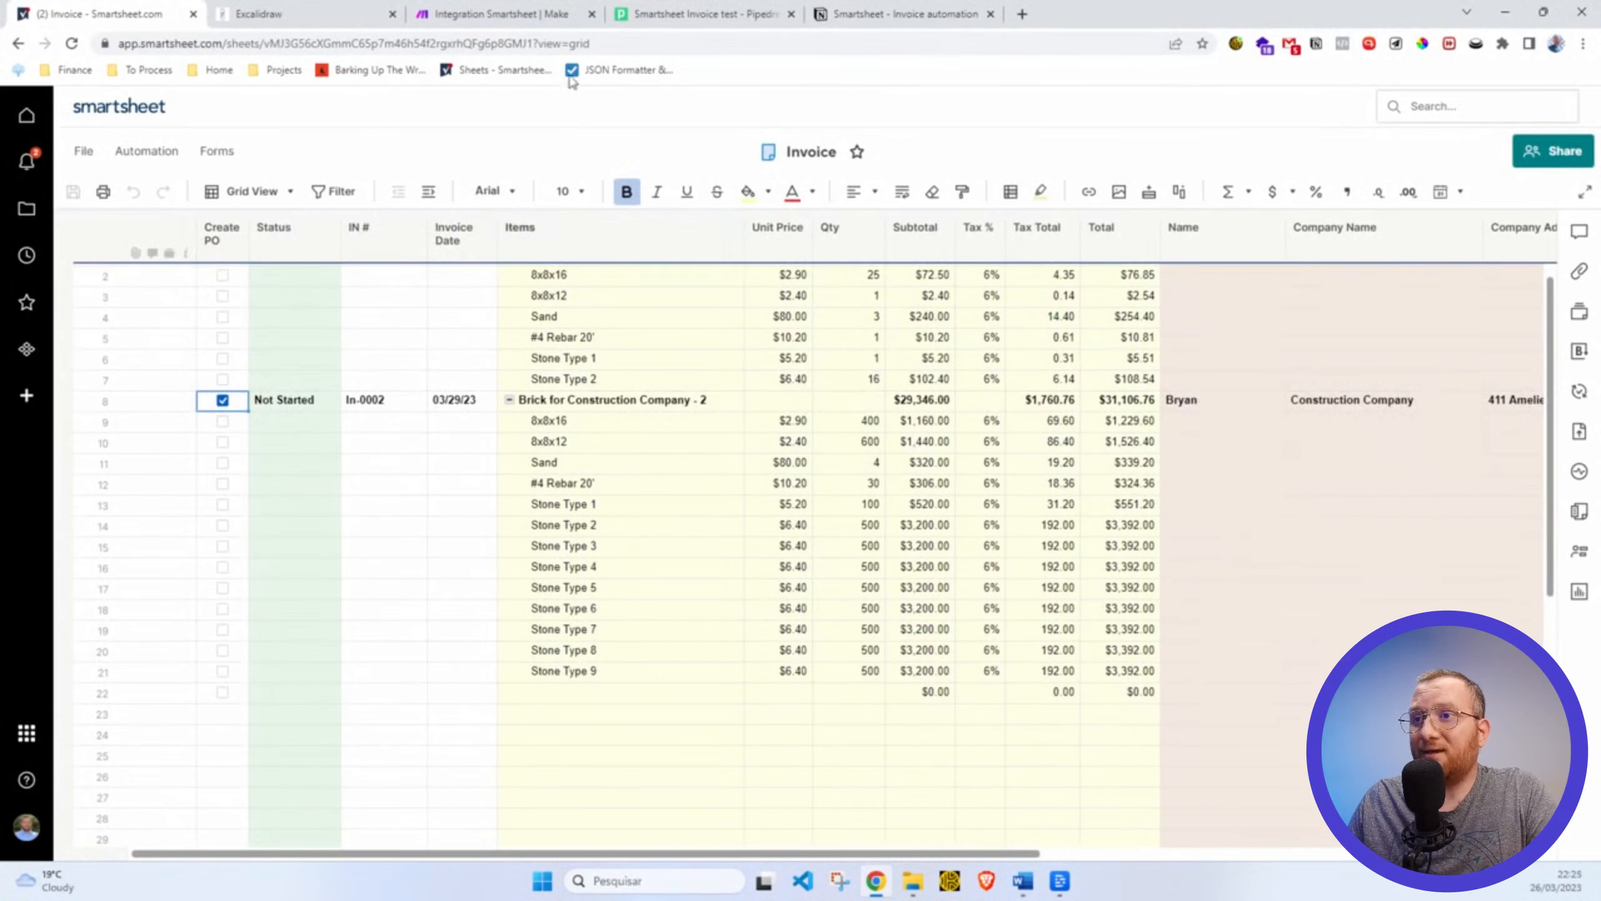
{"action": "left_click", "coordinate": [529, 11]}
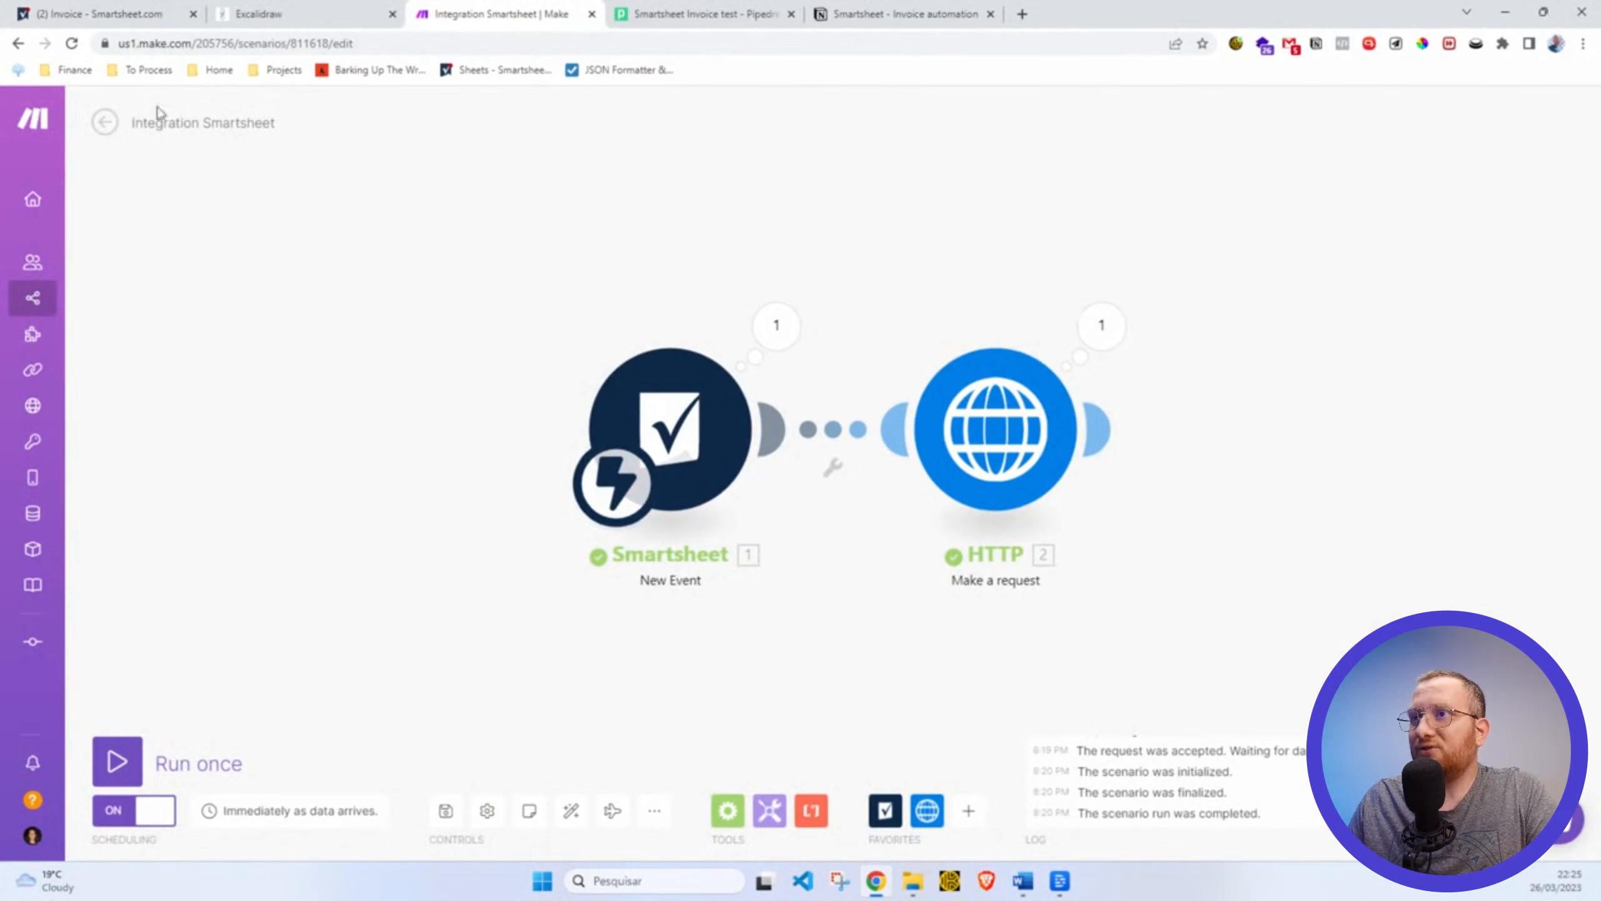
{"action": "left_click", "coordinate": [106, 123]}
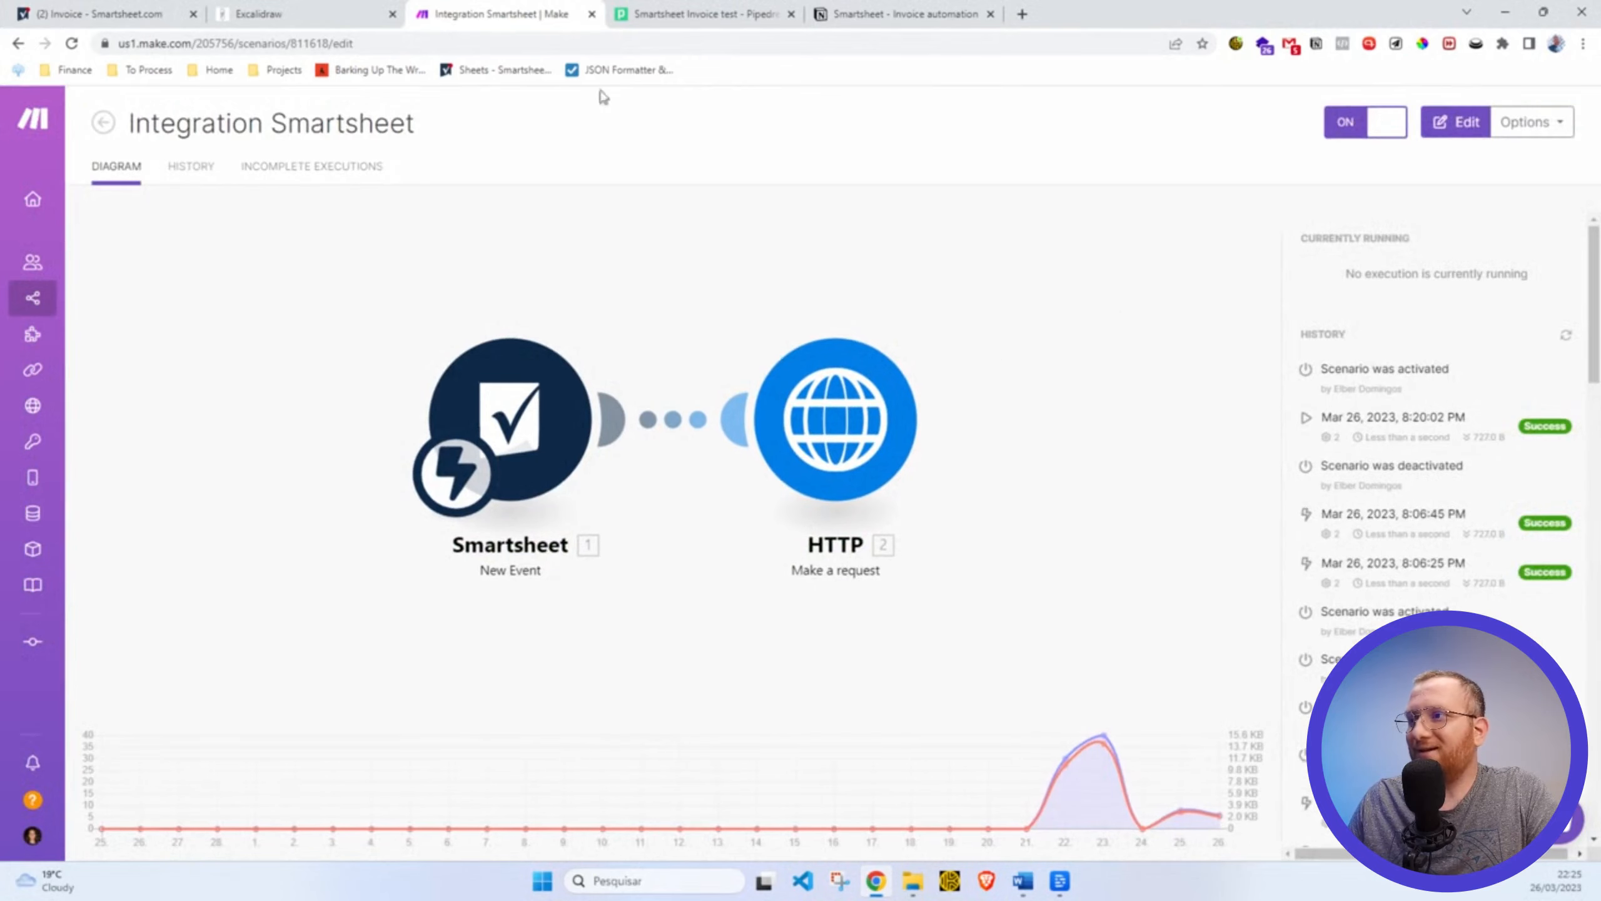
Leave the Smartsheet Invoice test builder in Pipedream for the workflows list and return to the Smartsheet Invoice sheet.
{"action": "left_click", "coordinate": [704, 17]}
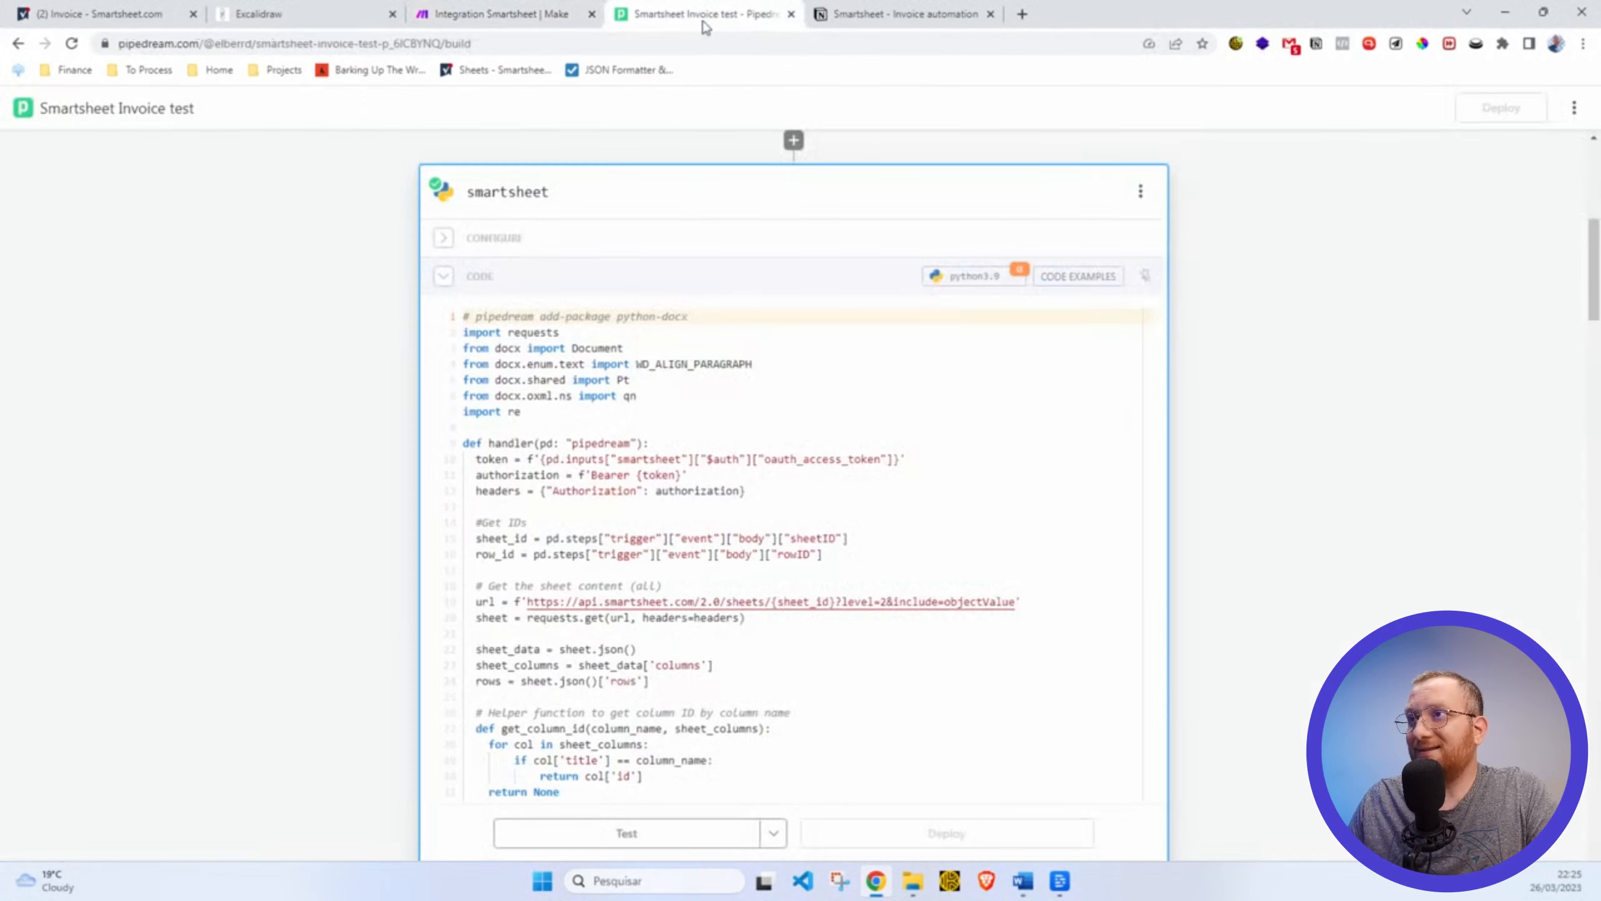
{"action": "left_click", "coordinate": [24, 110]}
{"action": "left_click", "coordinate": [124, 15]}
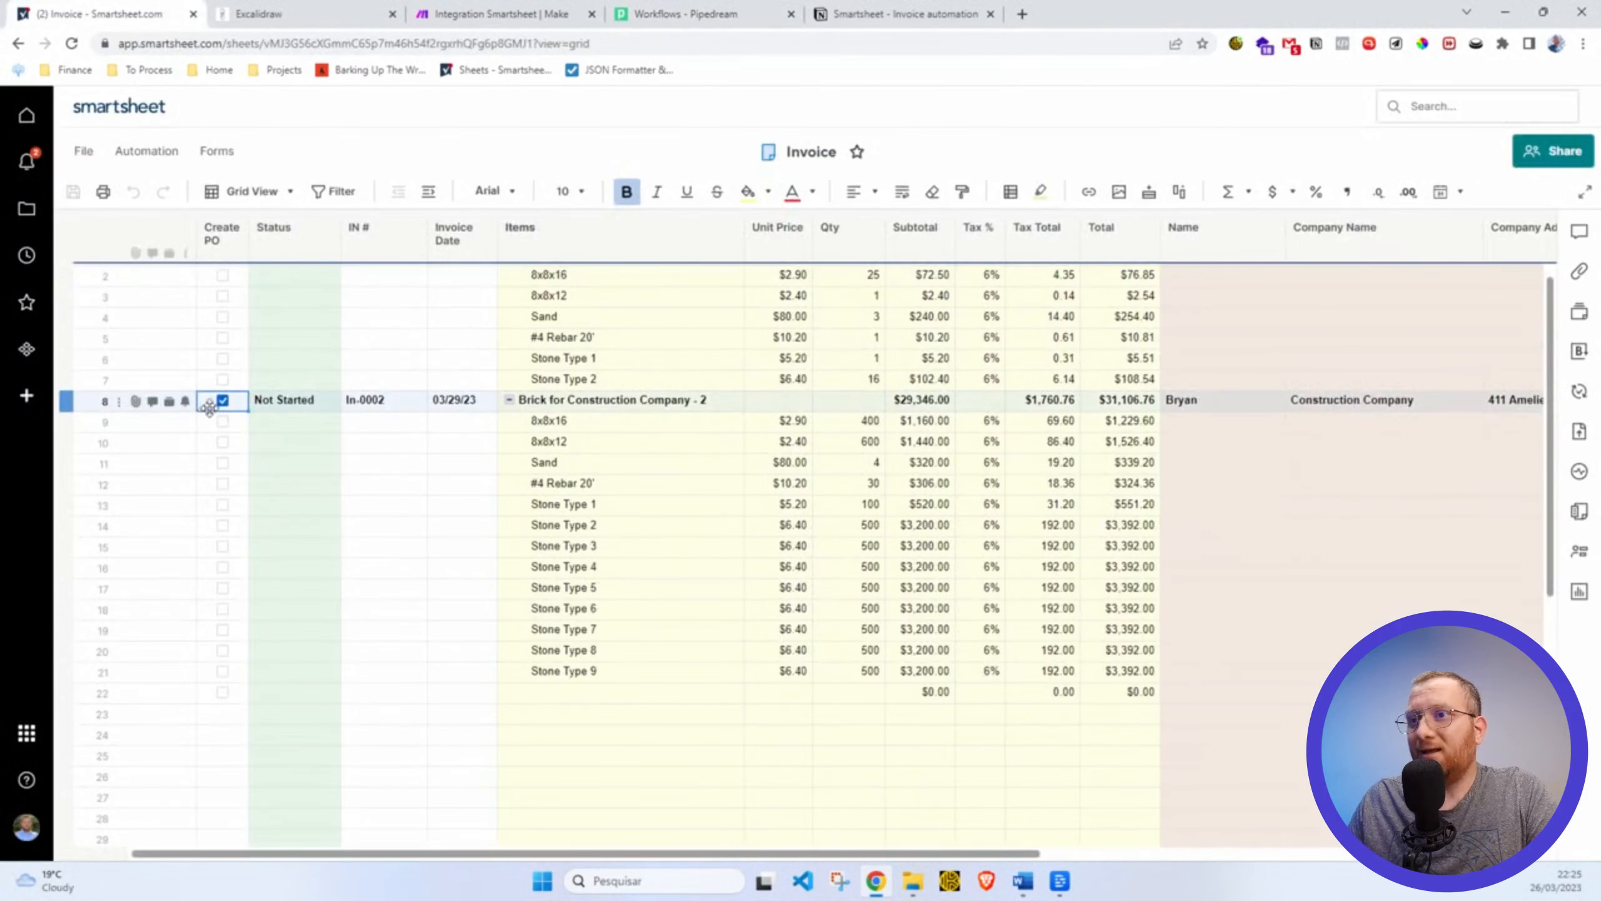